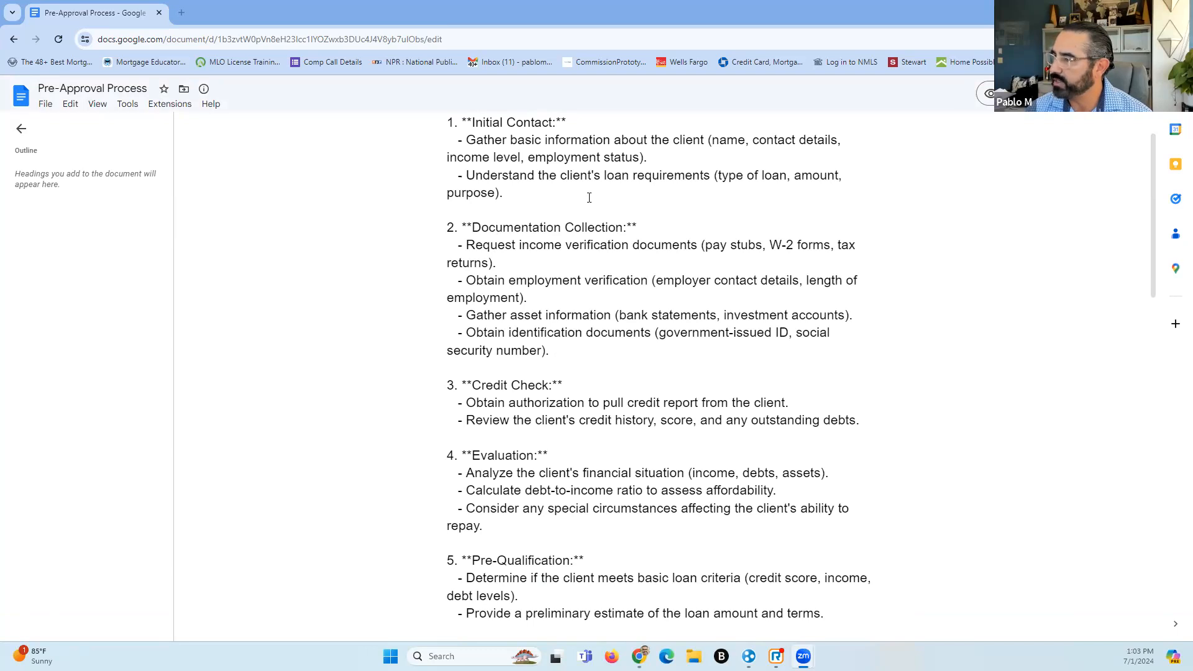
# Scroll through the Pre-Approval Process checklist document
pyautogui.scroll(-1, 535, 208)
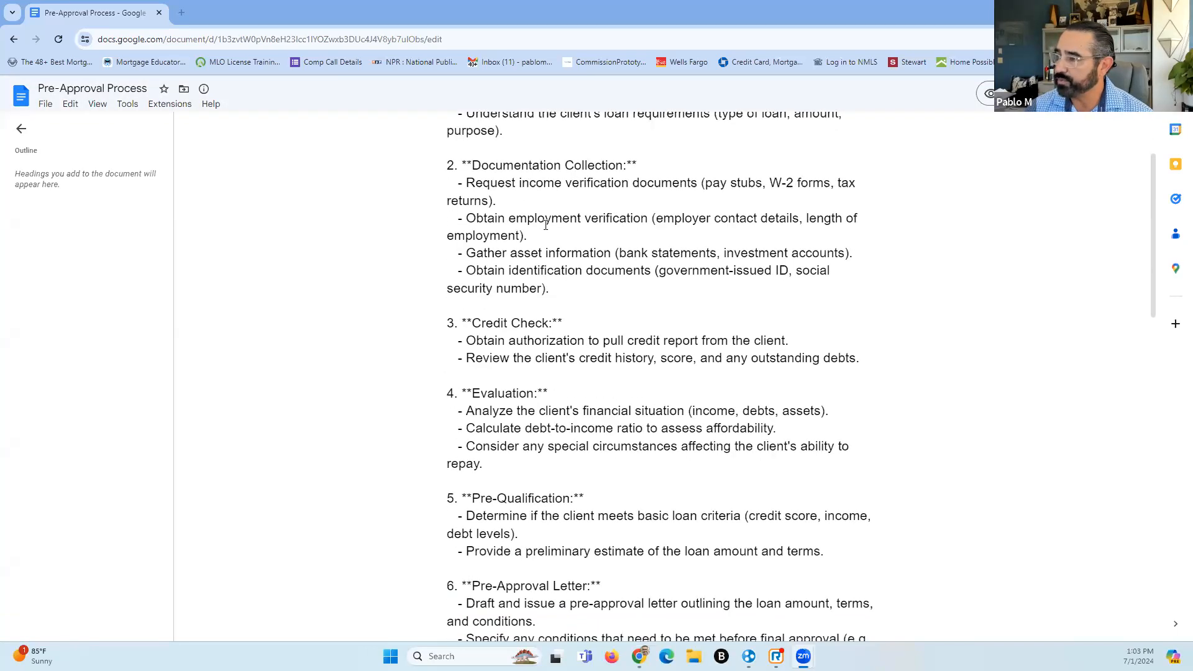
pyautogui.scroll(-2, 560, 230)
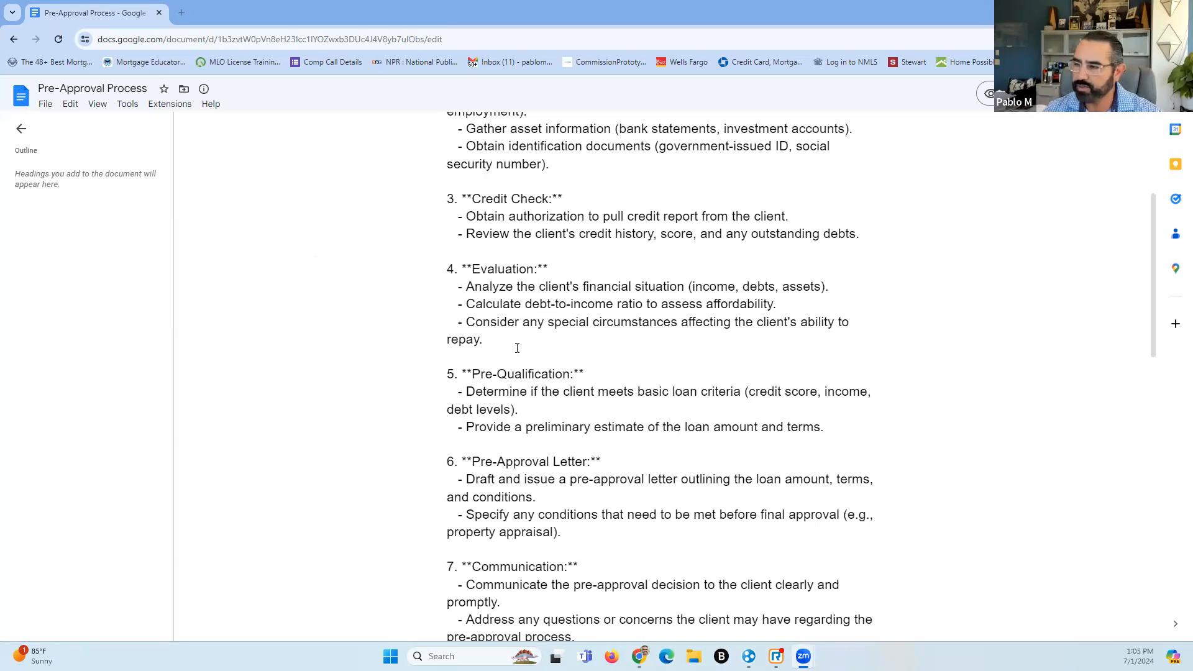
pyautogui.scroll(-2, 584, 330)
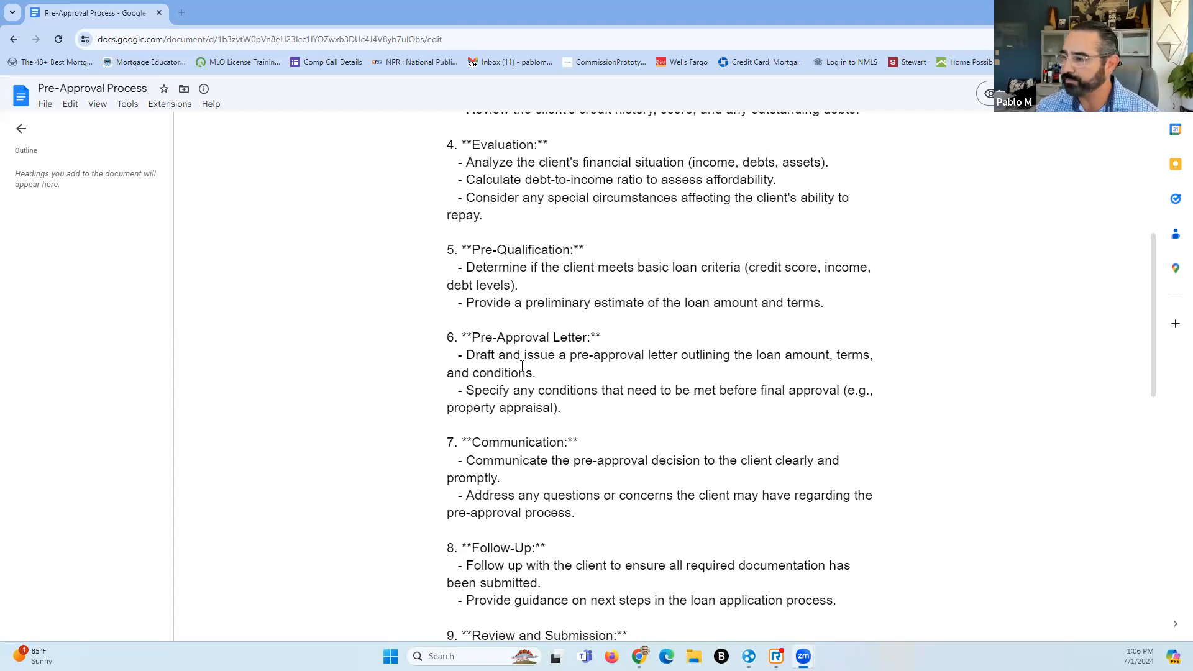
pyautogui.scroll(-1, 522, 366)
pyautogui.scroll(-2, 563, 312)
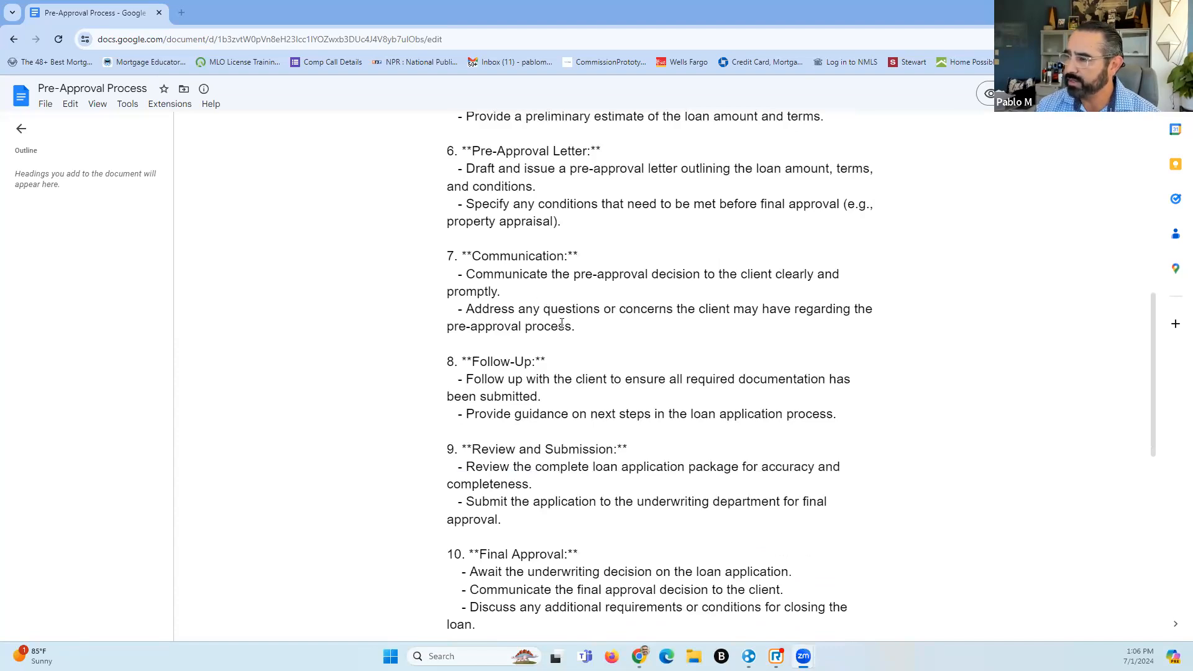
pyautogui.scroll(-1, 796, 415)
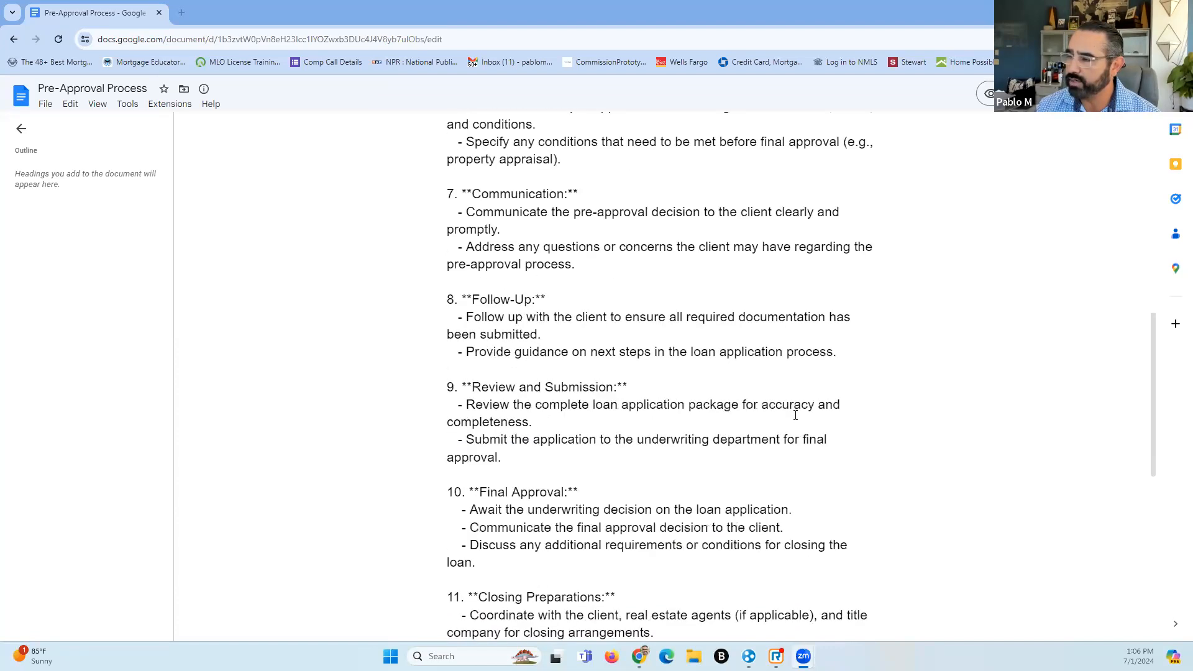
pyautogui.scroll(-2, 536, 428)
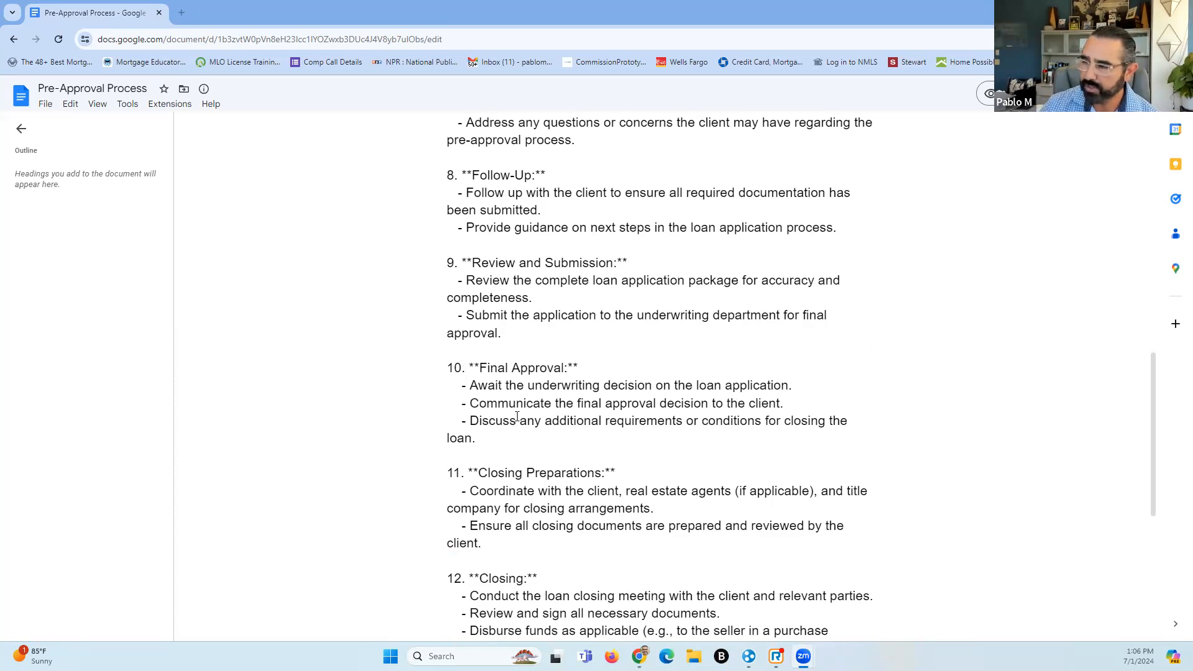
pyautogui.scroll(-2, 577, 396)
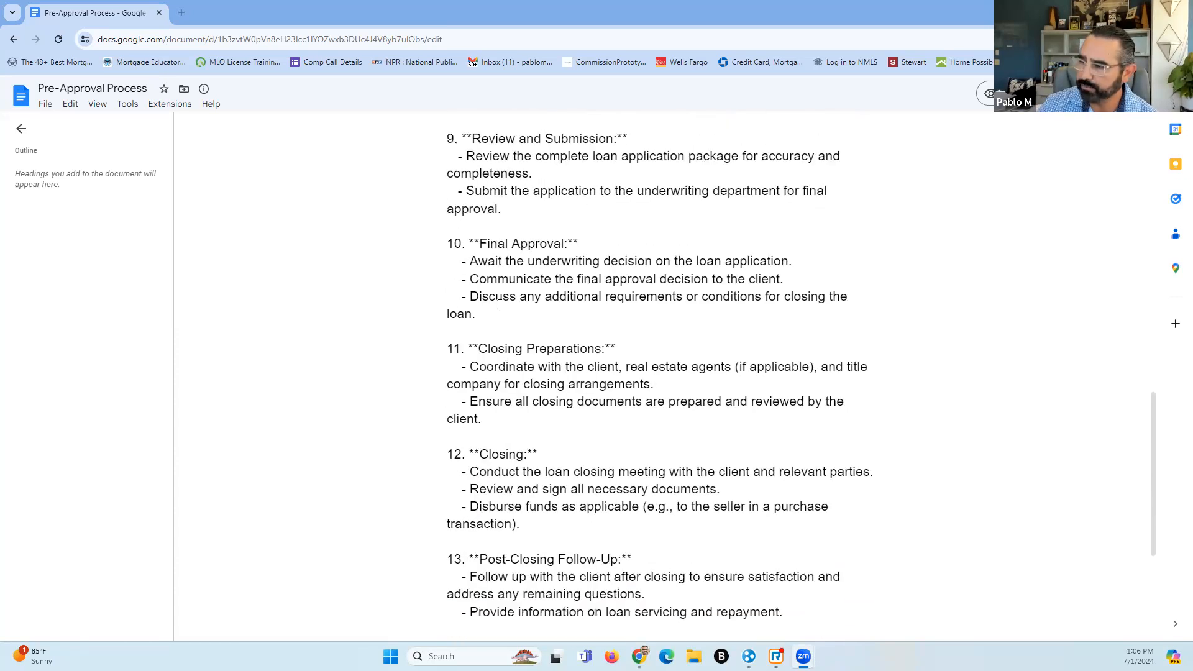
pyautogui.scroll(-1, 579, 328)
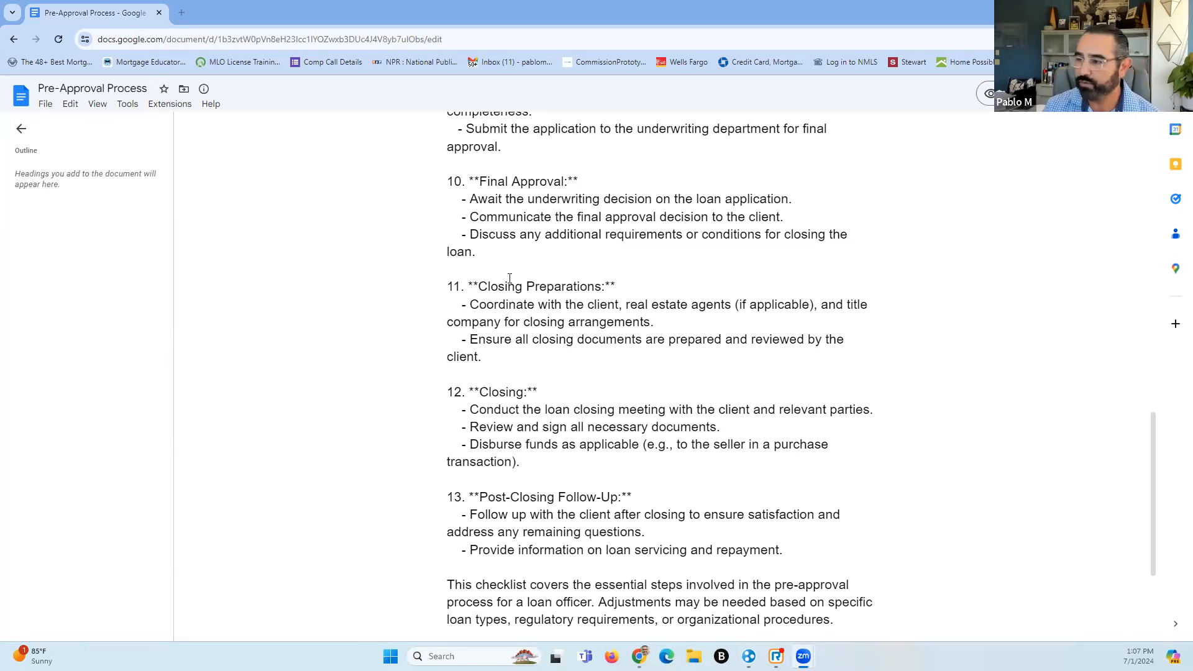
pyautogui.scroll(-1, 557, 357)
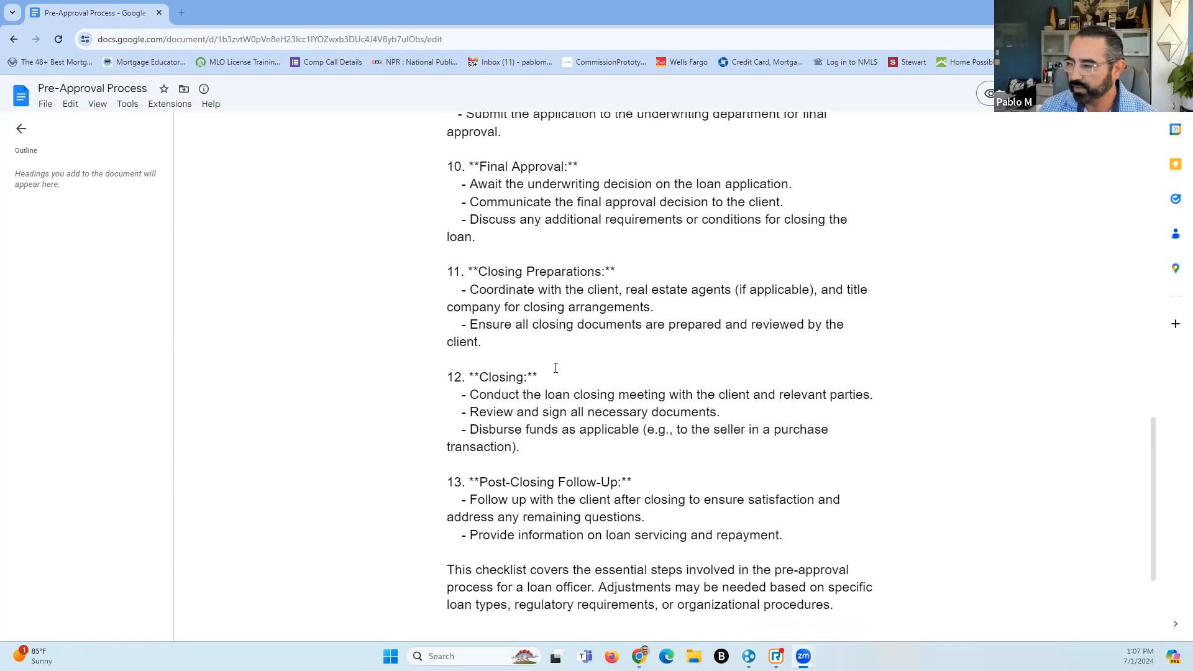
pyautogui.scroll(-2, 557, 356)
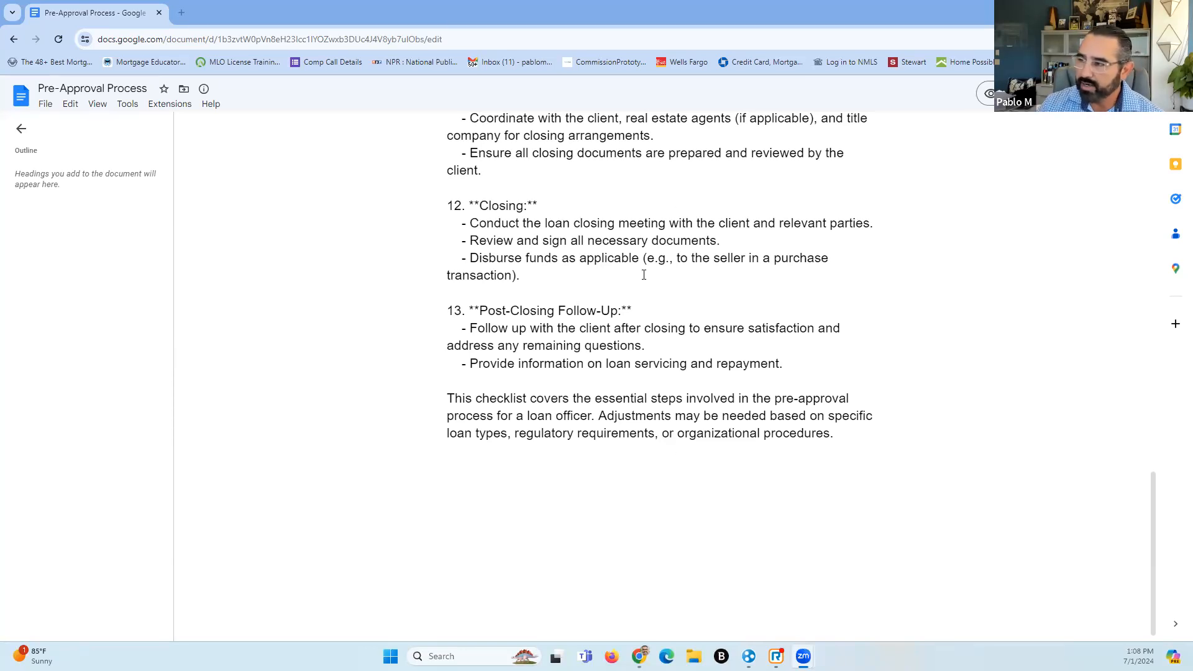
pyautogui.scroll(10, 616, 343)
pyautogui.scroll(8, 615, 343)
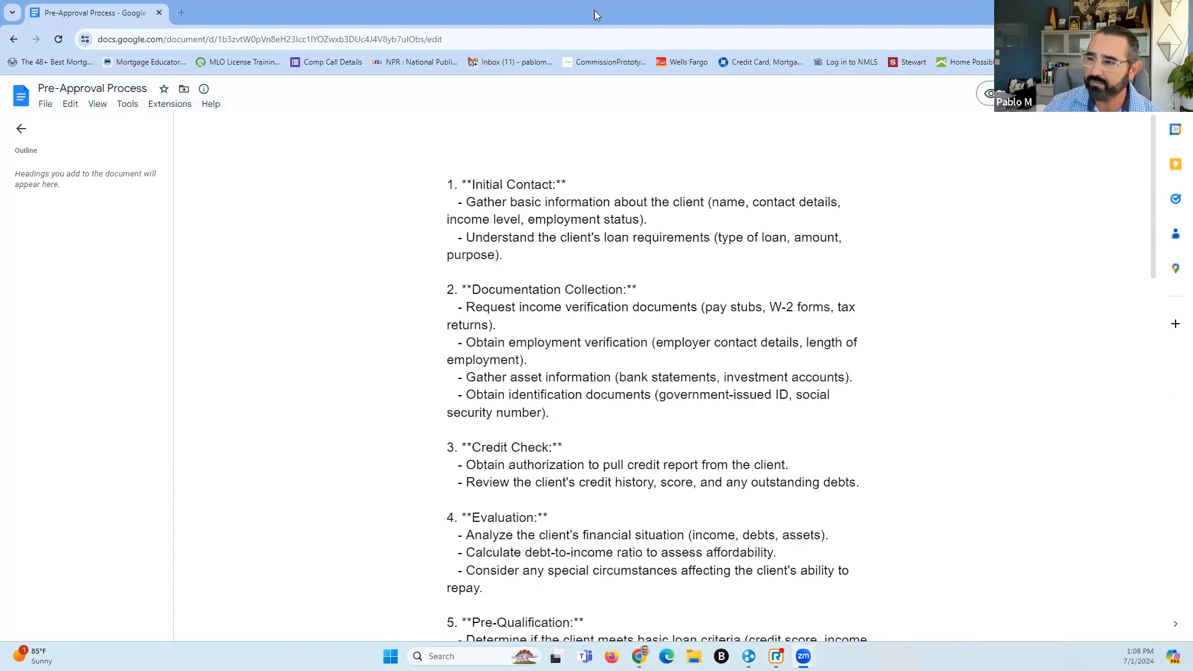
# Open the LendingPad login page at prod.lendingpad.com in a new Chrome tab
pyautogui.click(181, 12)
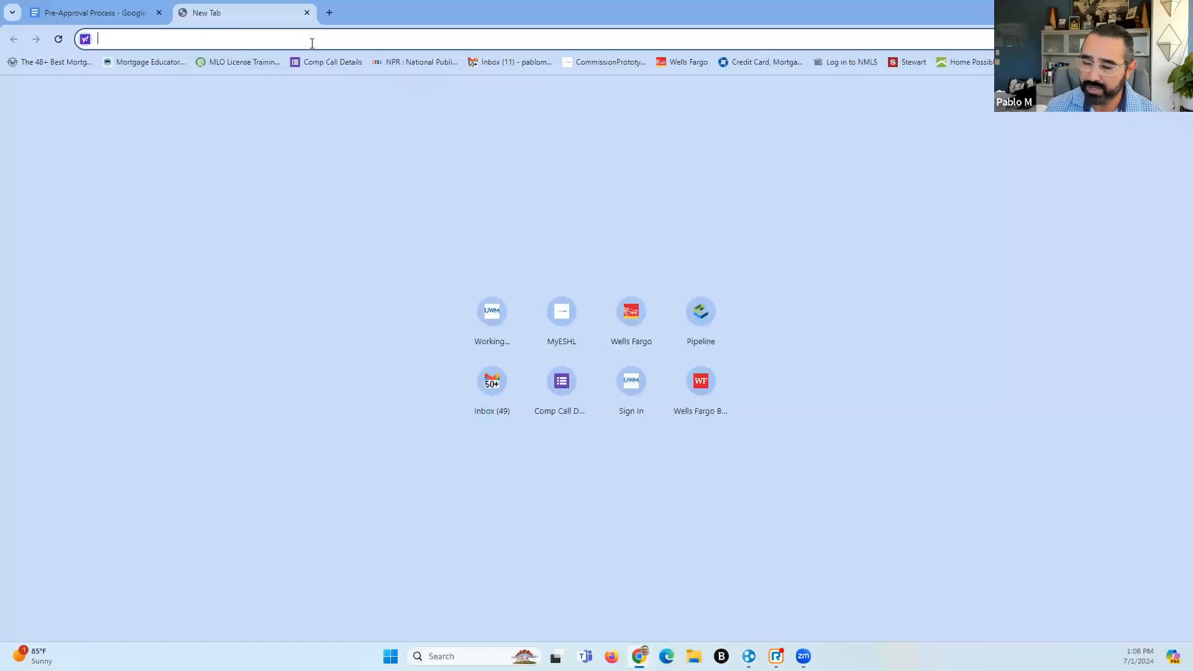
pyautogui.write('pro')
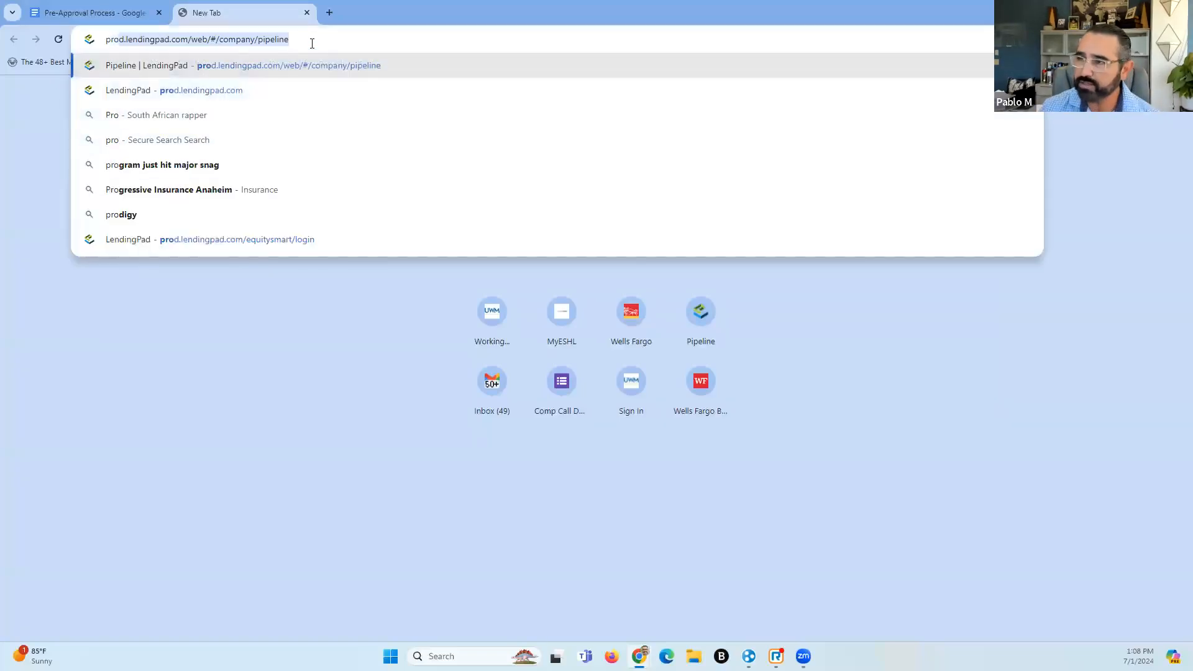
pyautogui.click(264, 69)
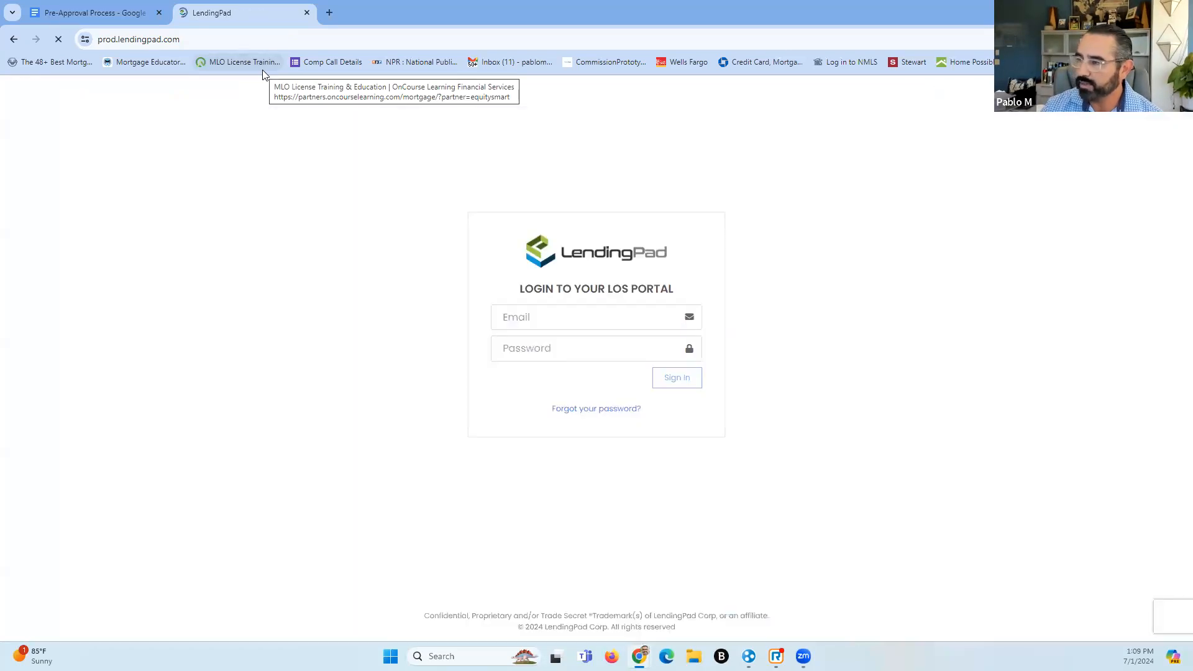
# Sign in to LendingPad with the saved account, replacing the autofilled password with the correct one
pyautogui.click(1075, 154)
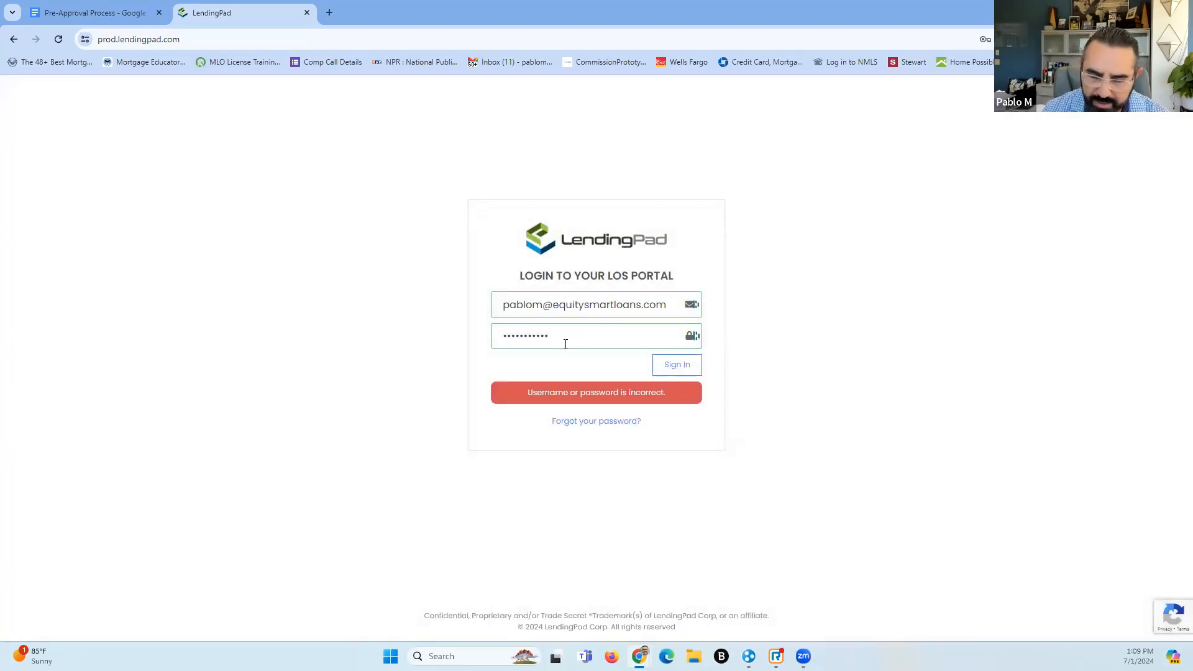
pyautogui.moveTo(574, 337); pyautogui.dragTo(464, 354)
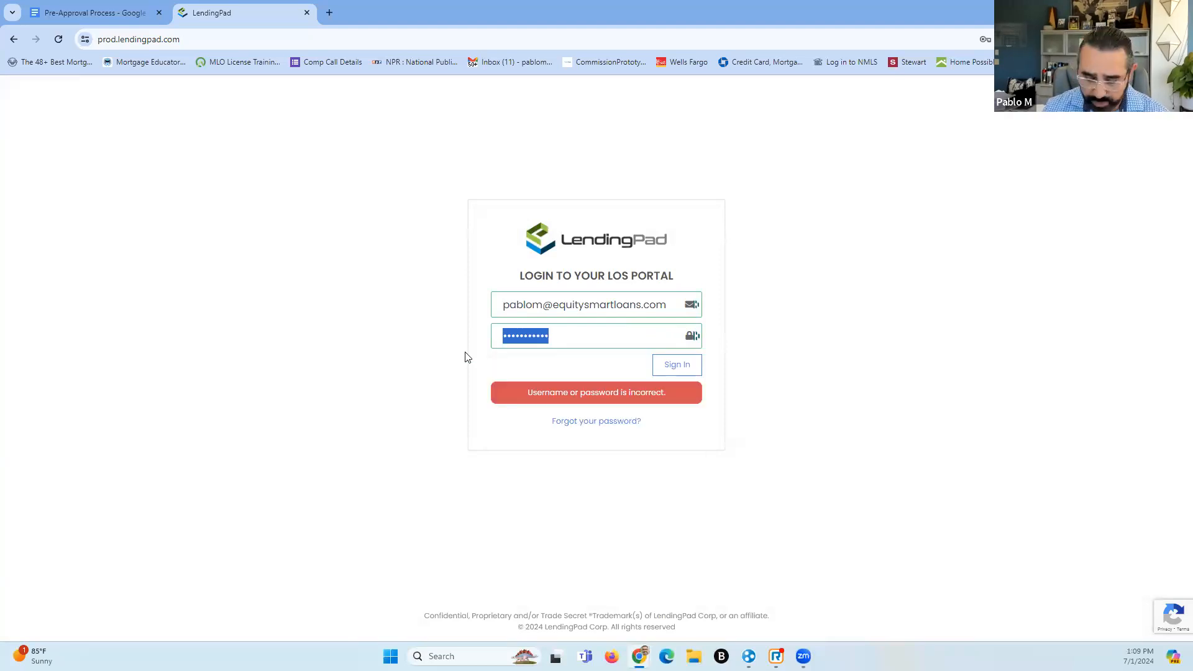
pyautogui.write('•••••')
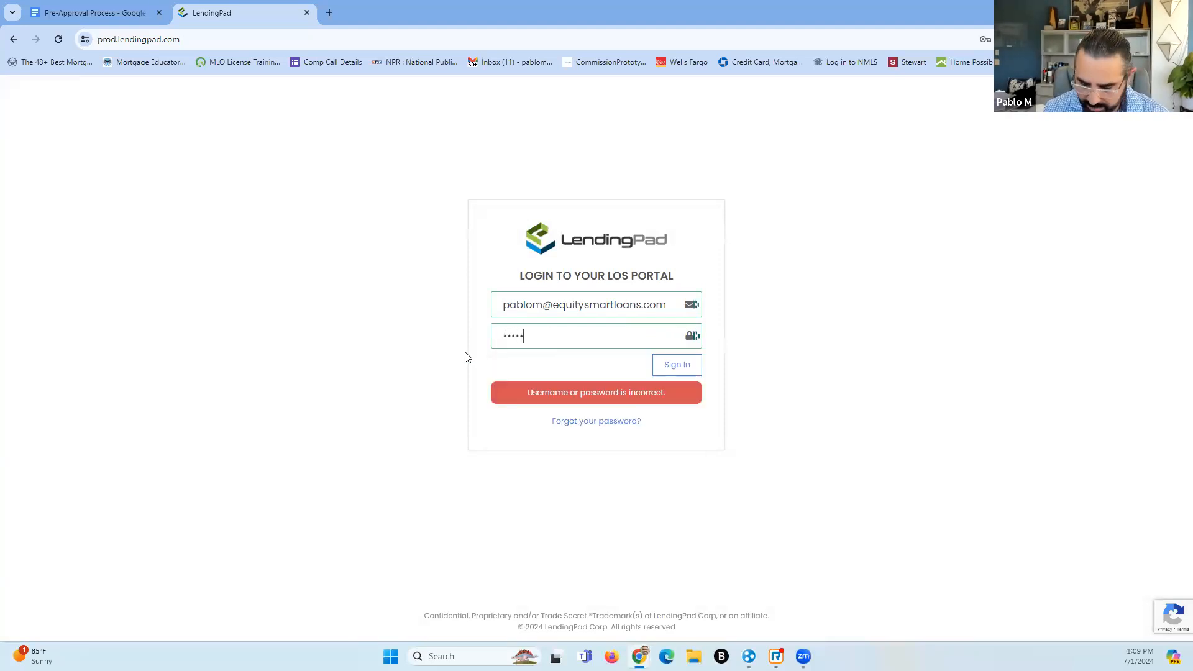
pyautogui.write('•••••')
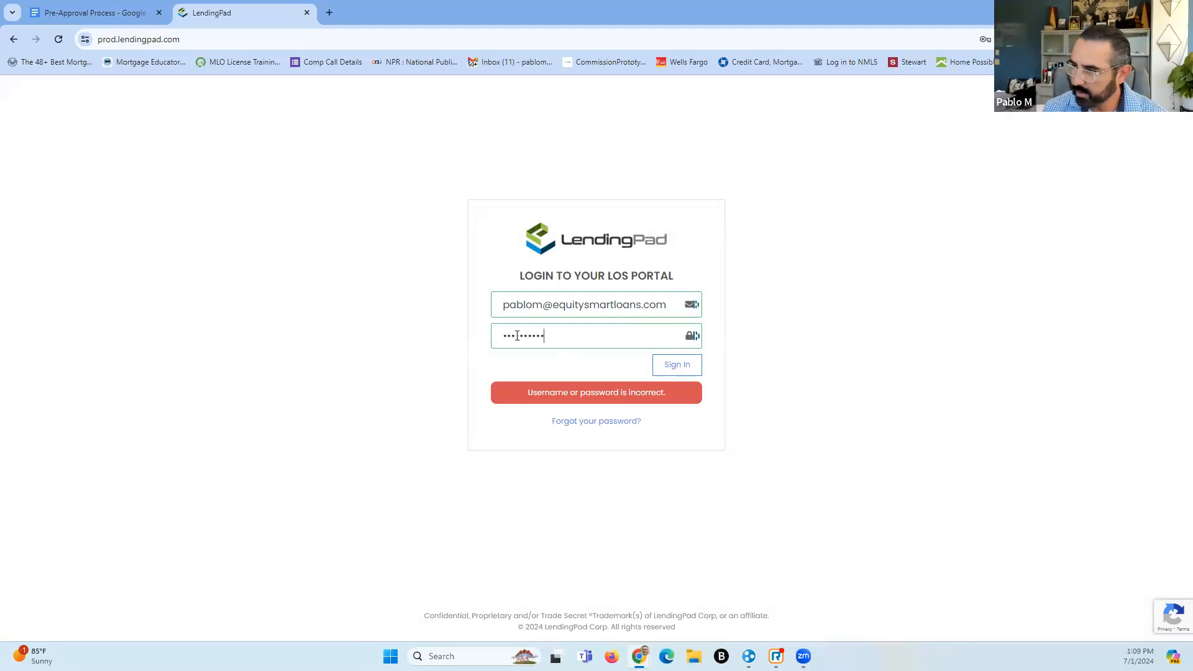
pyautogui.click(663, 365)
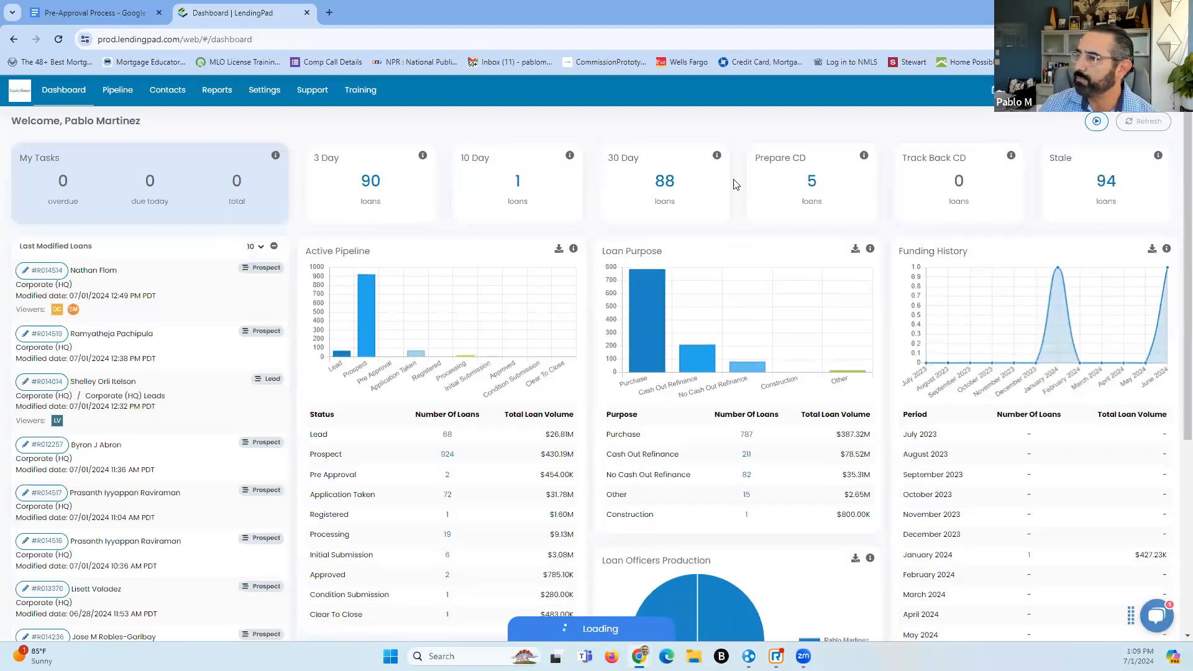
# Go to the Pipeline page with its Active-status search filters
pyautogui.click(110, 92)
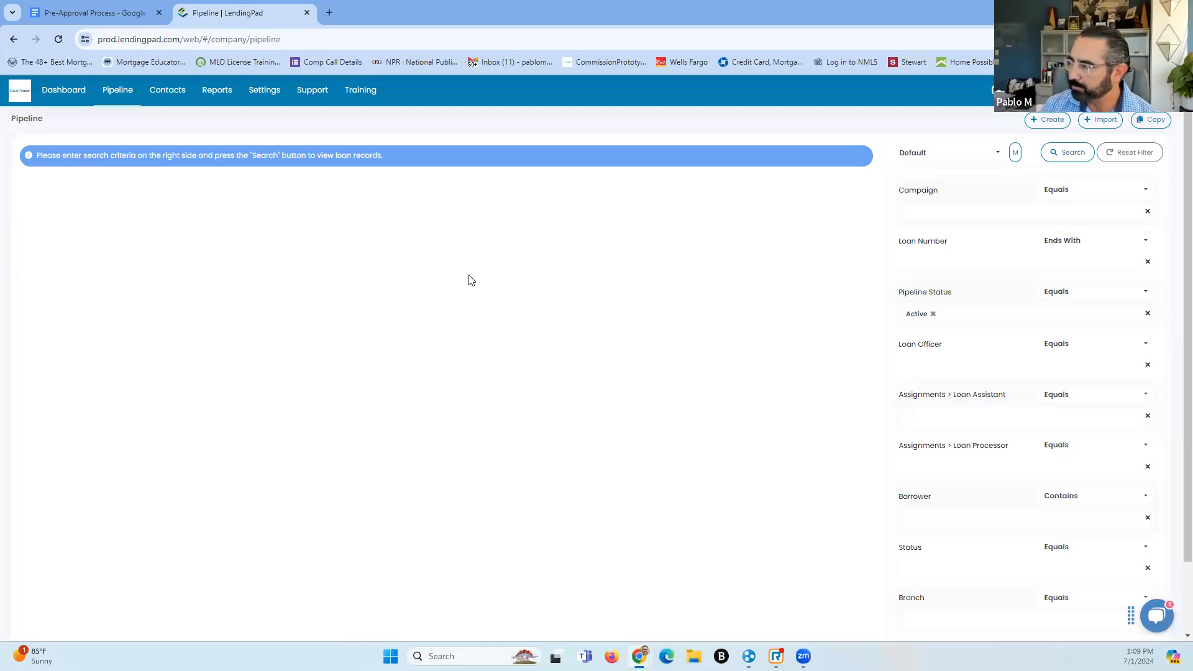
# Start a new loan file from the Pipeline's + Create button
pyautogui.click(1050, 122)
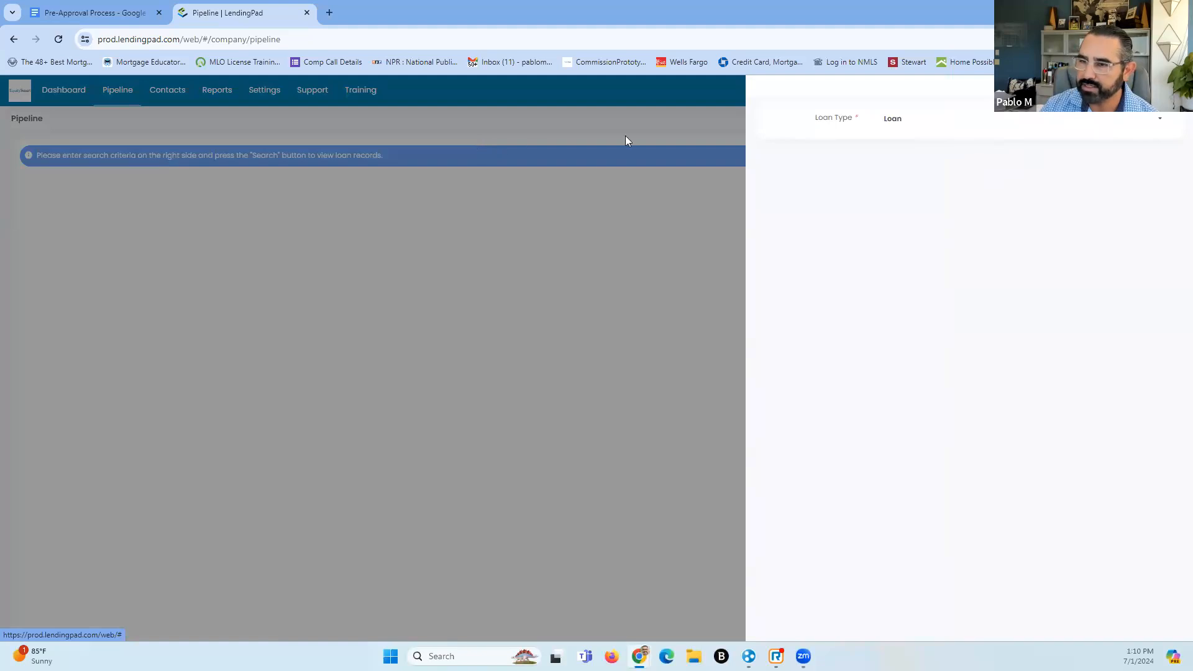
# Keep Loan as the loan type and Corporate (HQ) as the branch
pyautogui.click(1126, 125)
pyautogui.click(926, 151)
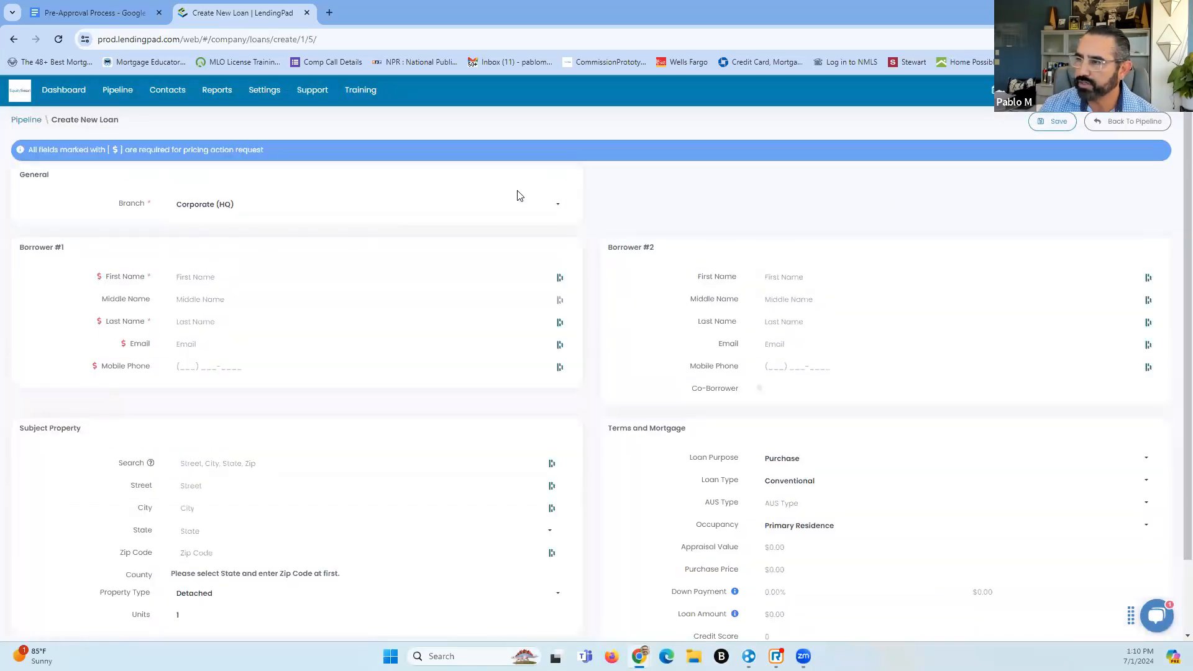
pyautogui.click(386, 219)
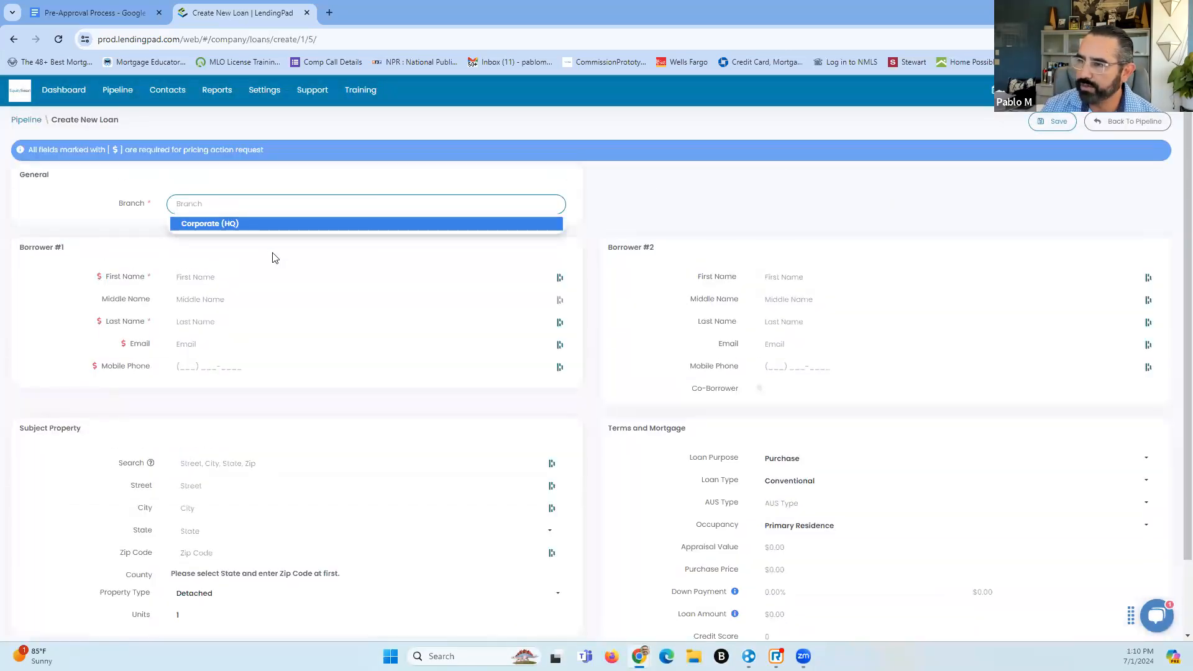
pyautogui.click(314, 254)
# Enter Borrower #1's first and last name, e-mail address and mobile phone number
pyautogui.click(211, 278)
pyautogui.press('Tab')
pyautogui.press('Tab')
pyautogui.write('Martinez')
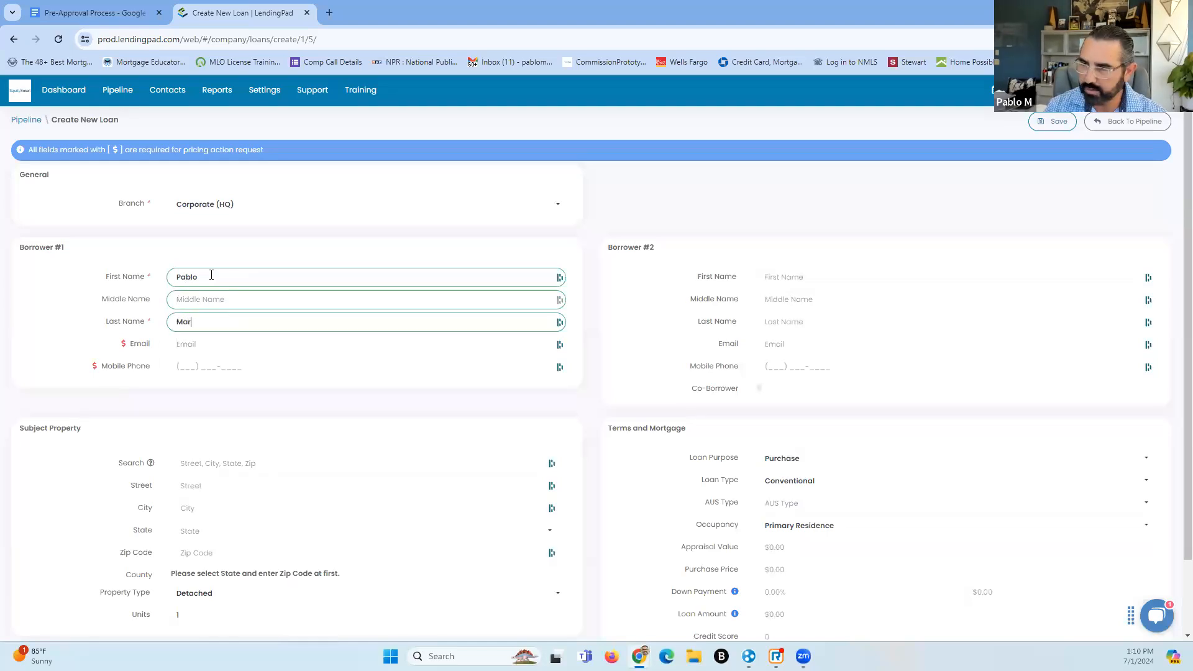
pyautogui.press('Tab')
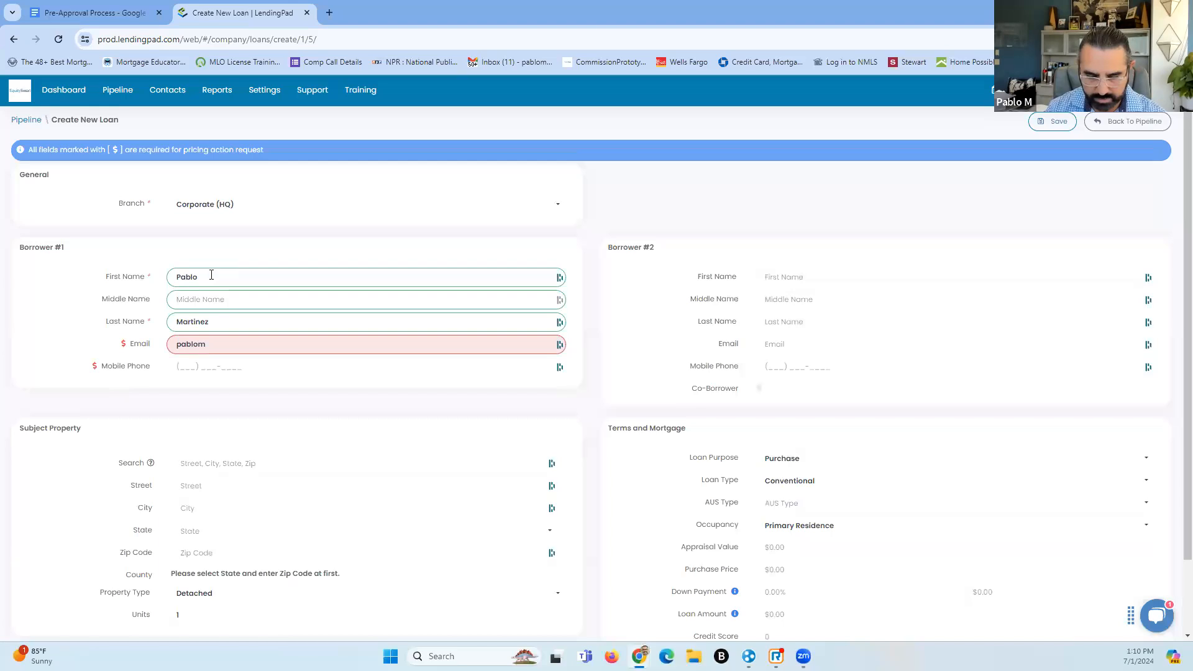
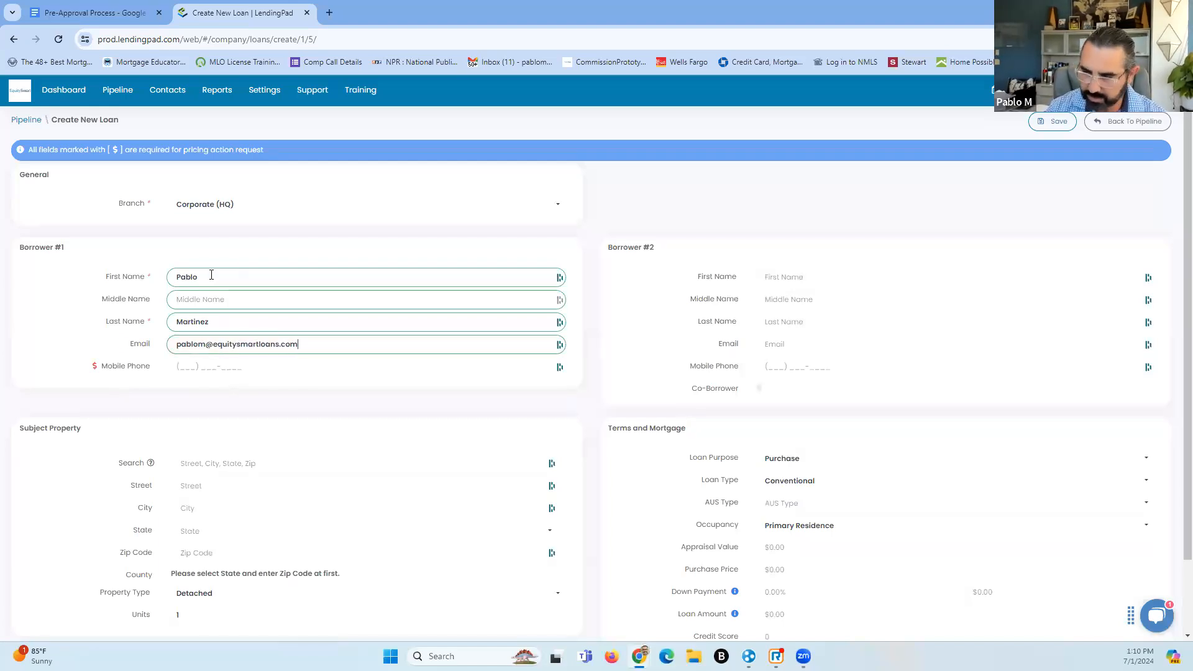
pyautogui.click(189, 366)
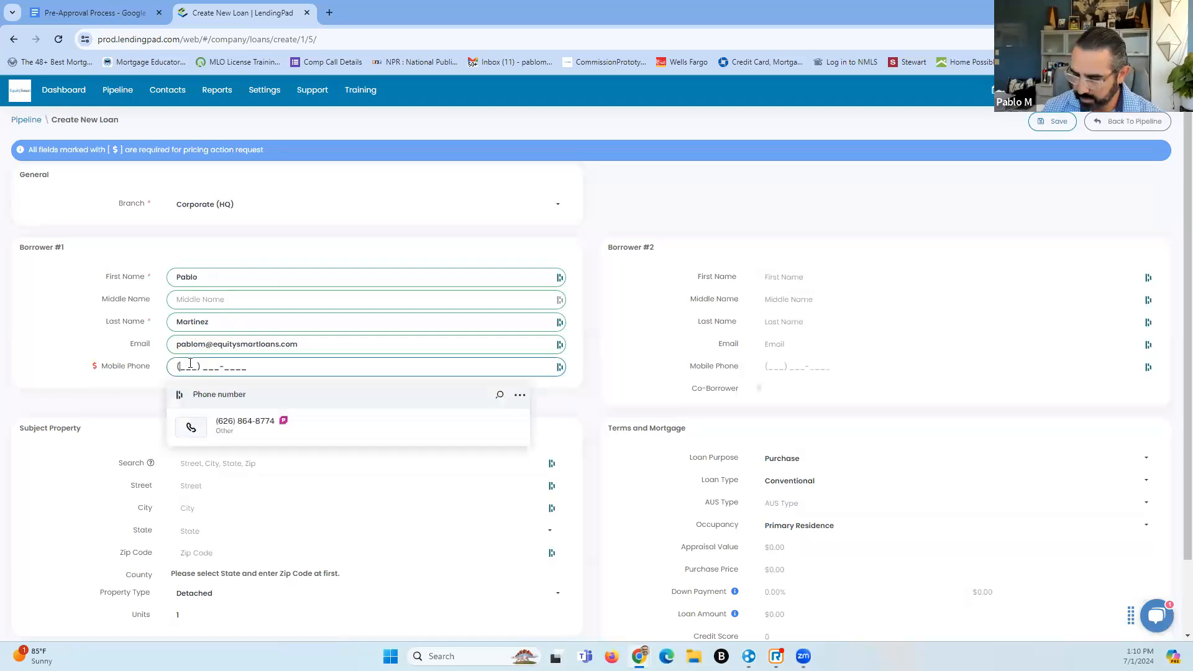
pyautogui.write('626) ')
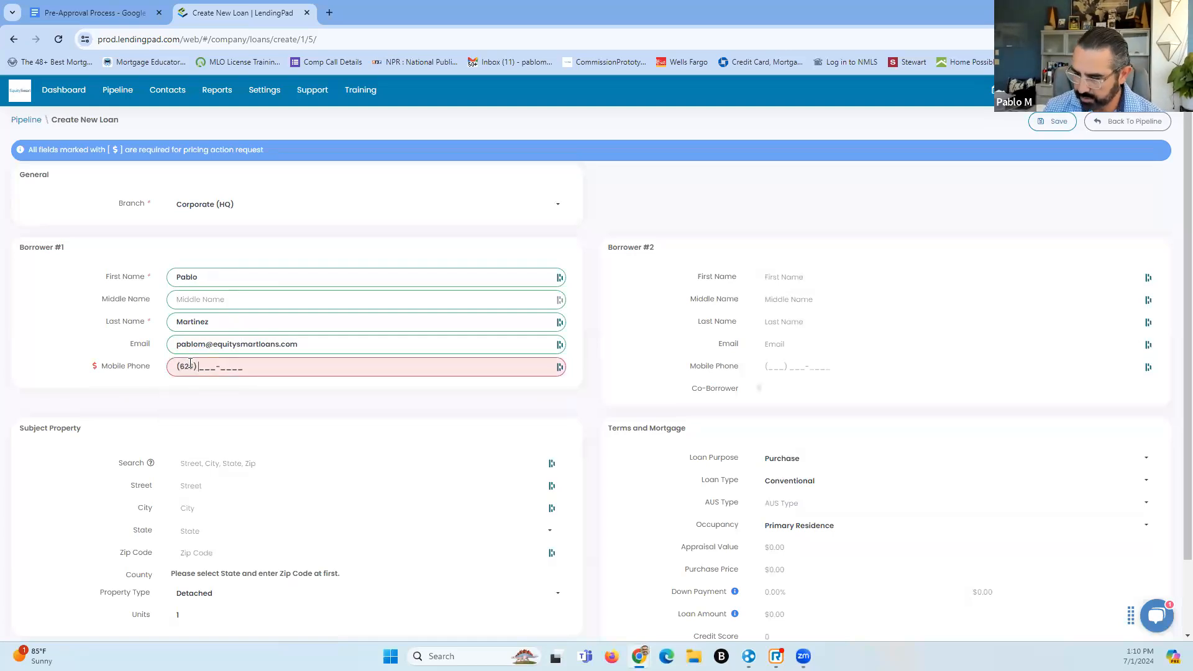
pyautogui.write('777-7777')
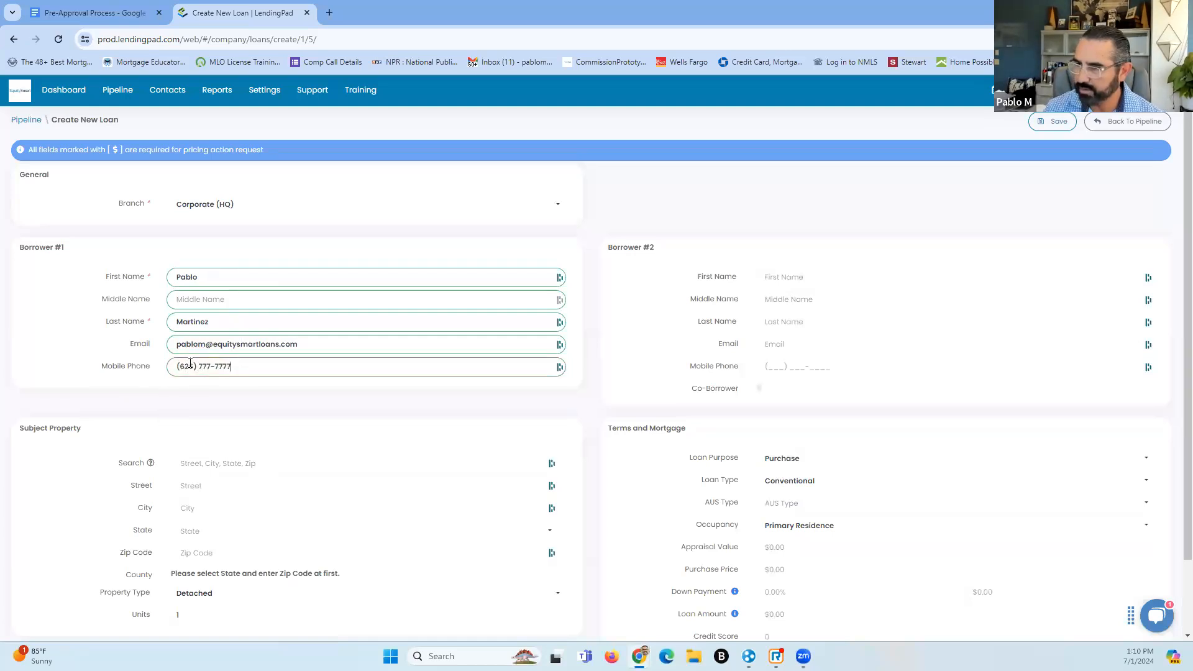
# Pick the suggested subject property address and set Property Type to Attached
pyautogui.scroll(-2, 143, 426)
pyautogui.click(226, 378)
pyautogui.write('123')
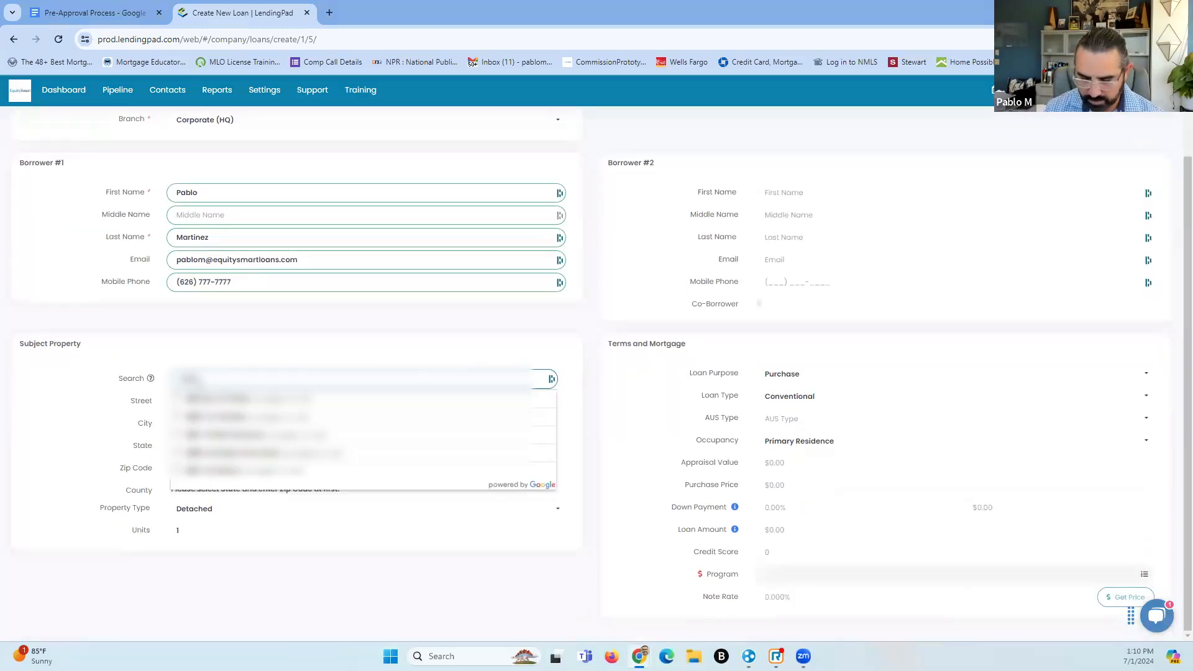
pyautogui.write(' ma')
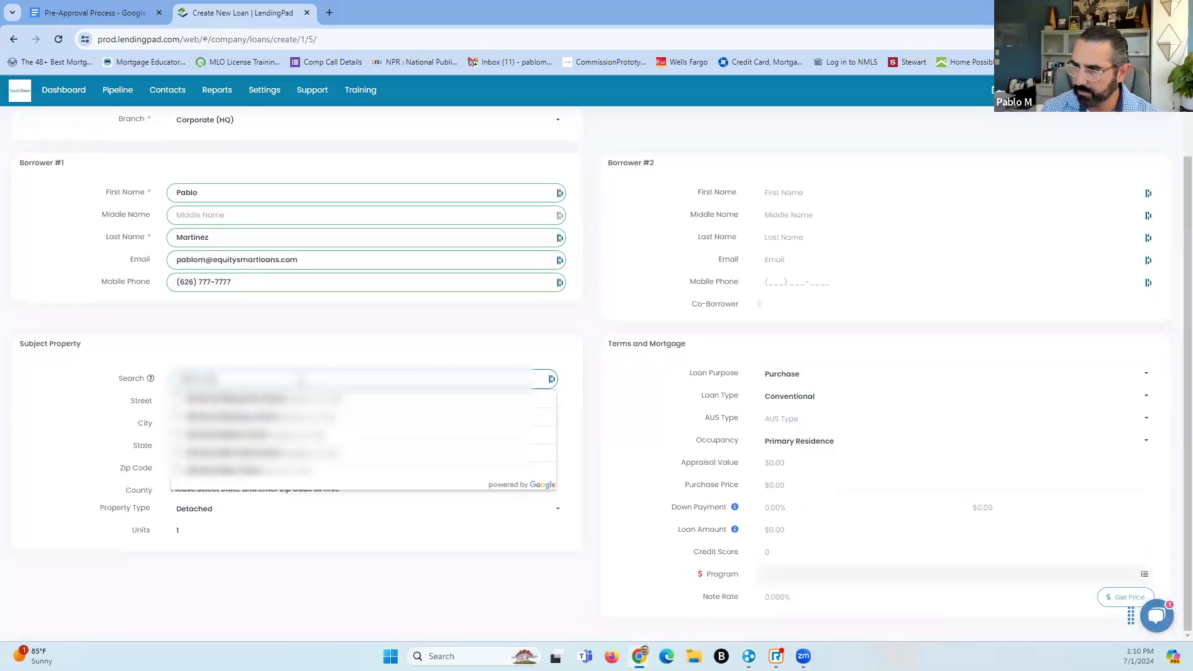
pyautogui.click(252, 422)
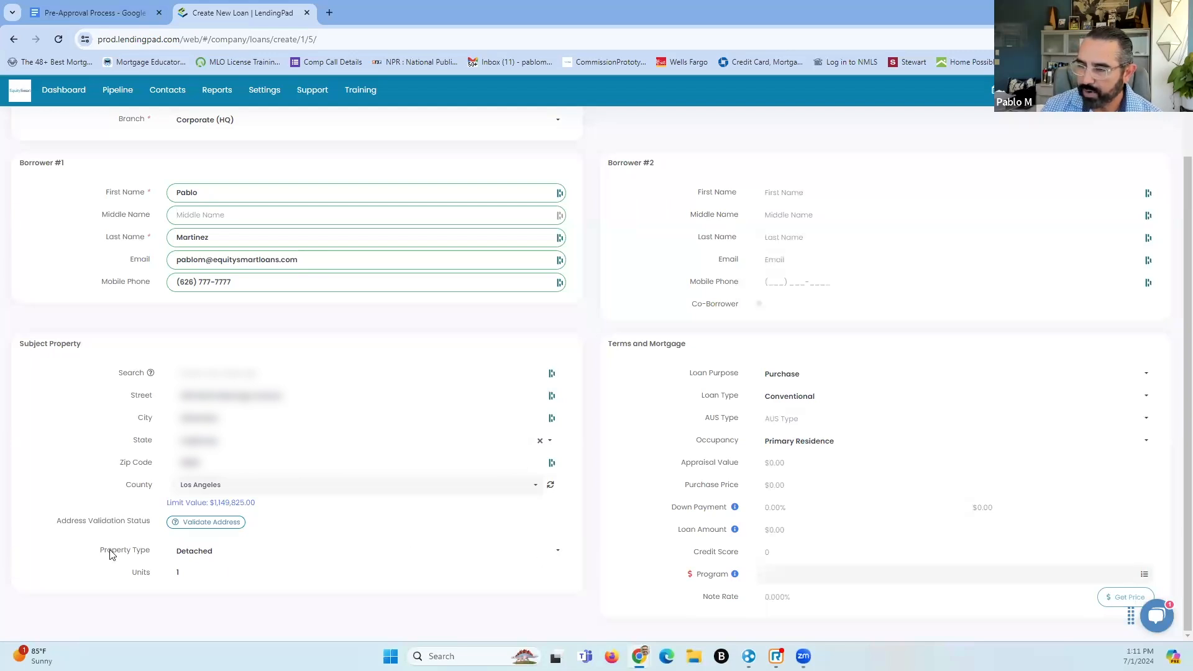
pyautogui.click(516, 552)
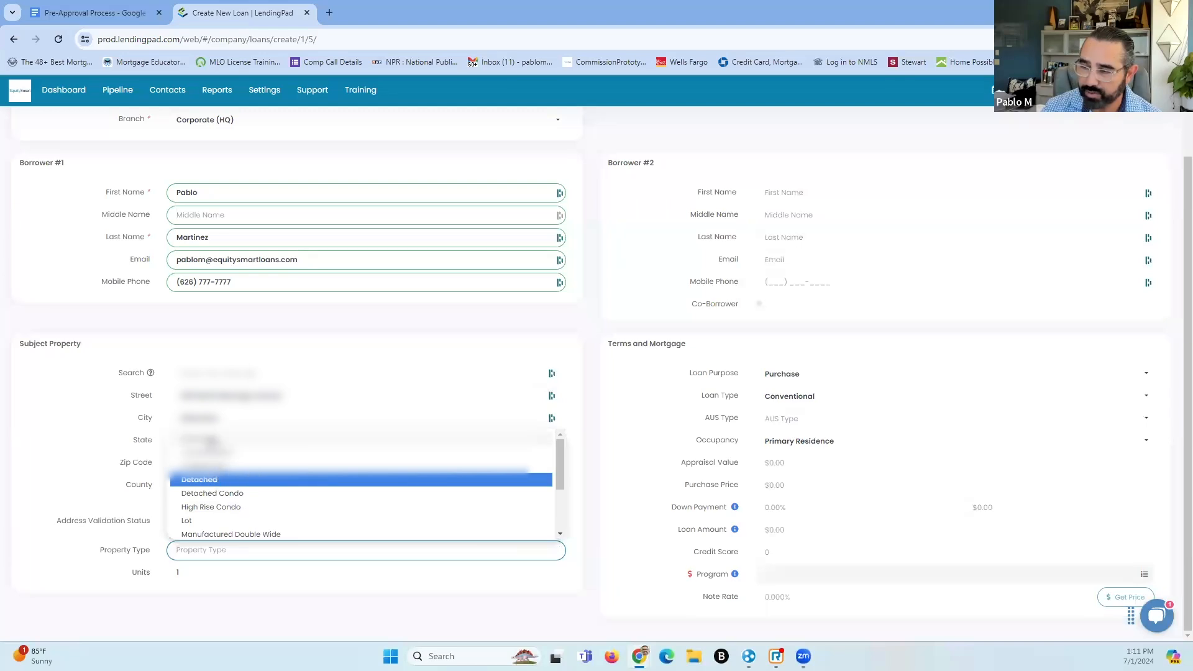
pyautogui.click(211, 480)
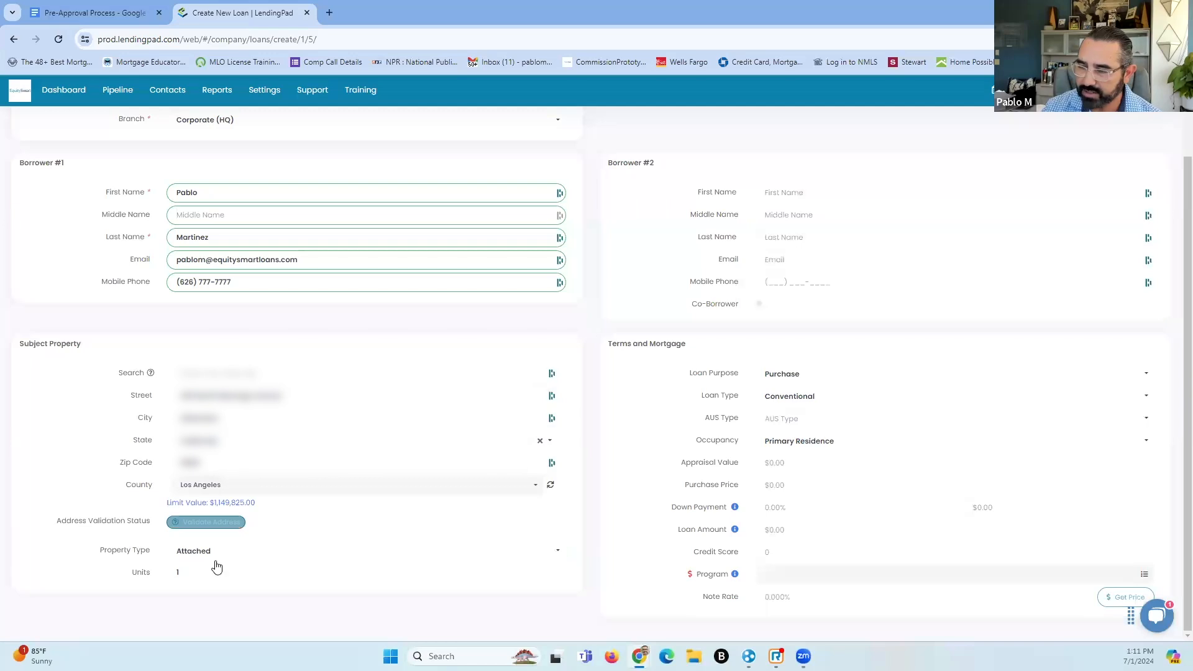
pyautogui.click(187, 574)
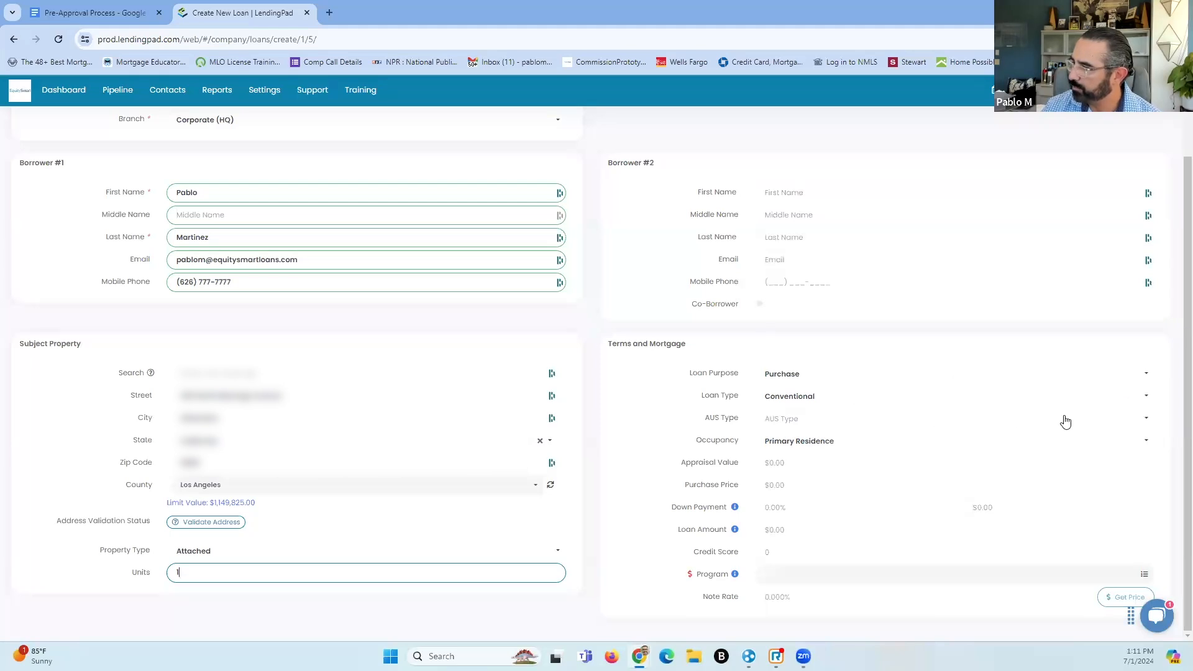
# Set AUS Type to DU, appraisal value $850,000 and 20% down payment
pyautogui.click(1142, 421)
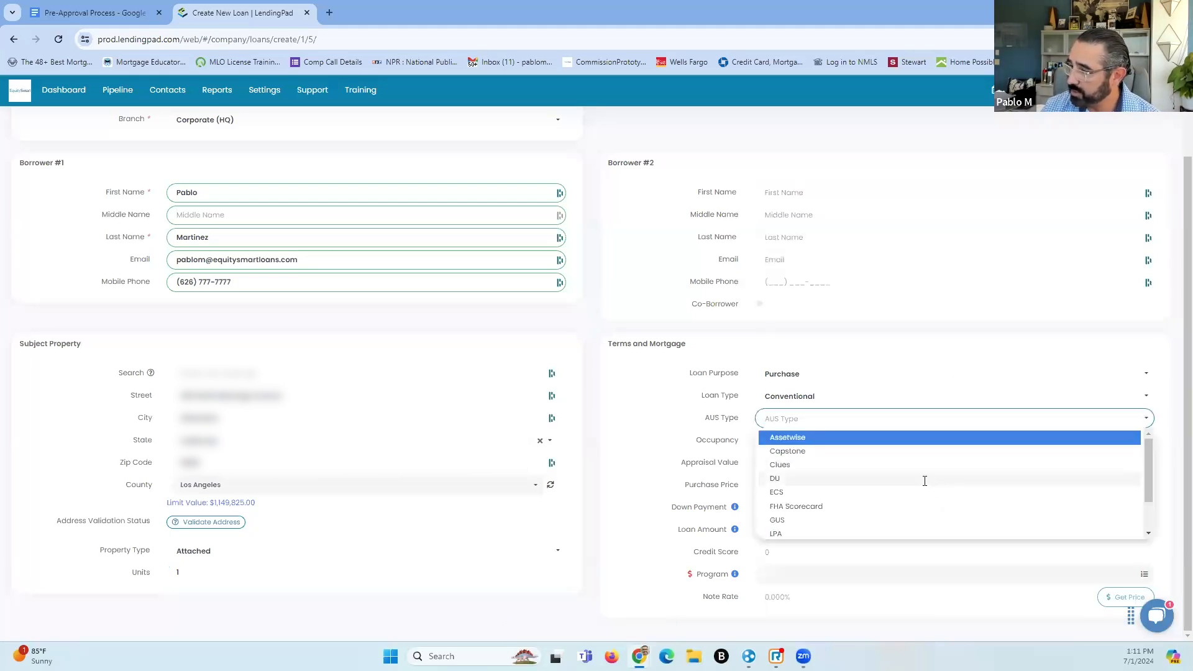
pyautogui.click(924, 479)
pyautogui.click(815, 464)
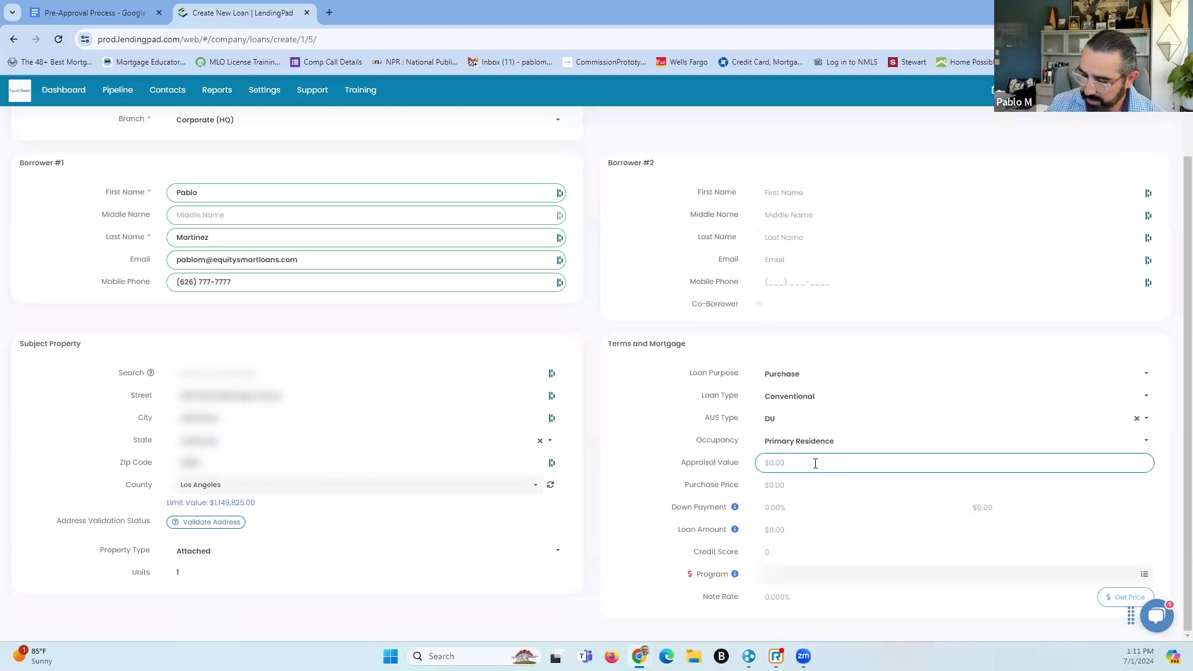
pyautogui.write('850000')
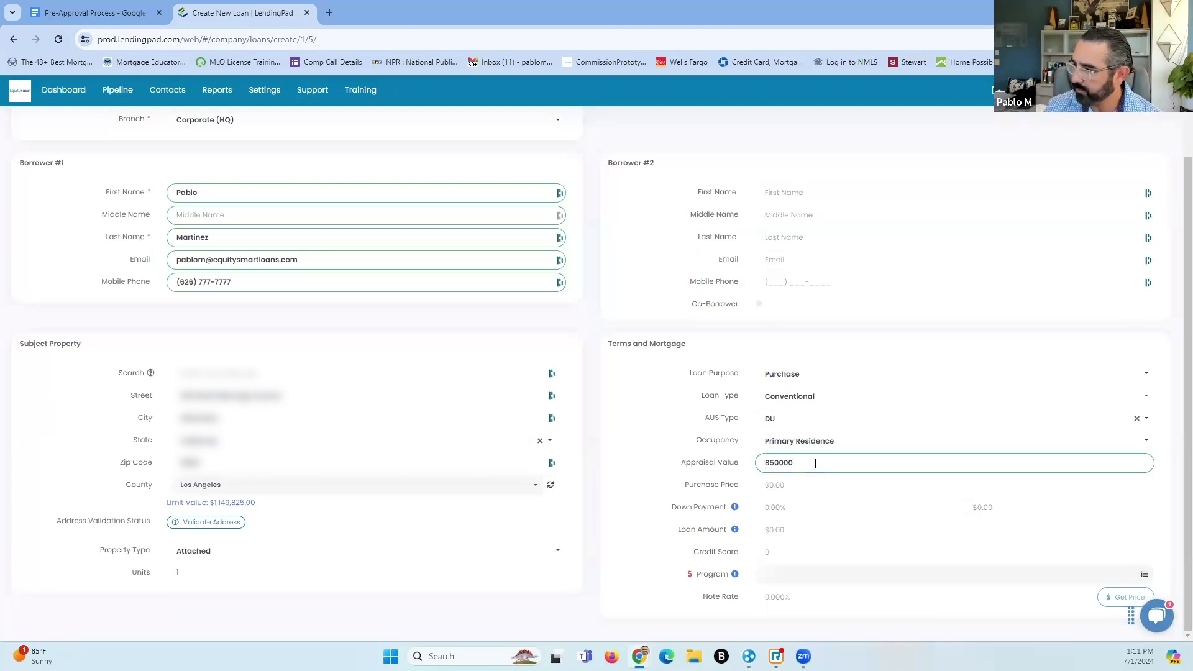
pyautogui.click(833, 484)
pyautogui.click(811, 507)
pyautogui.write('20')
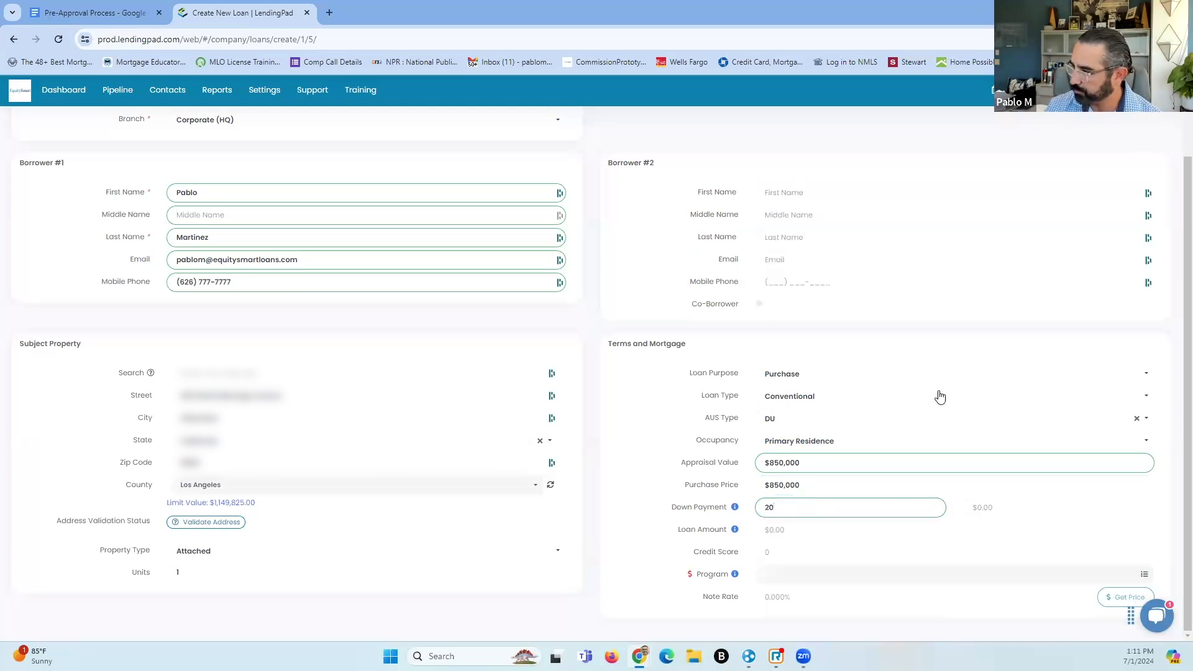
pyautogui.press('Tab')
# Enter credit score 750, Conforming Custom Fixed program, 360 term and 6.5% note rate
pyautogui.click(808, 556)
pyautogui.write('750')
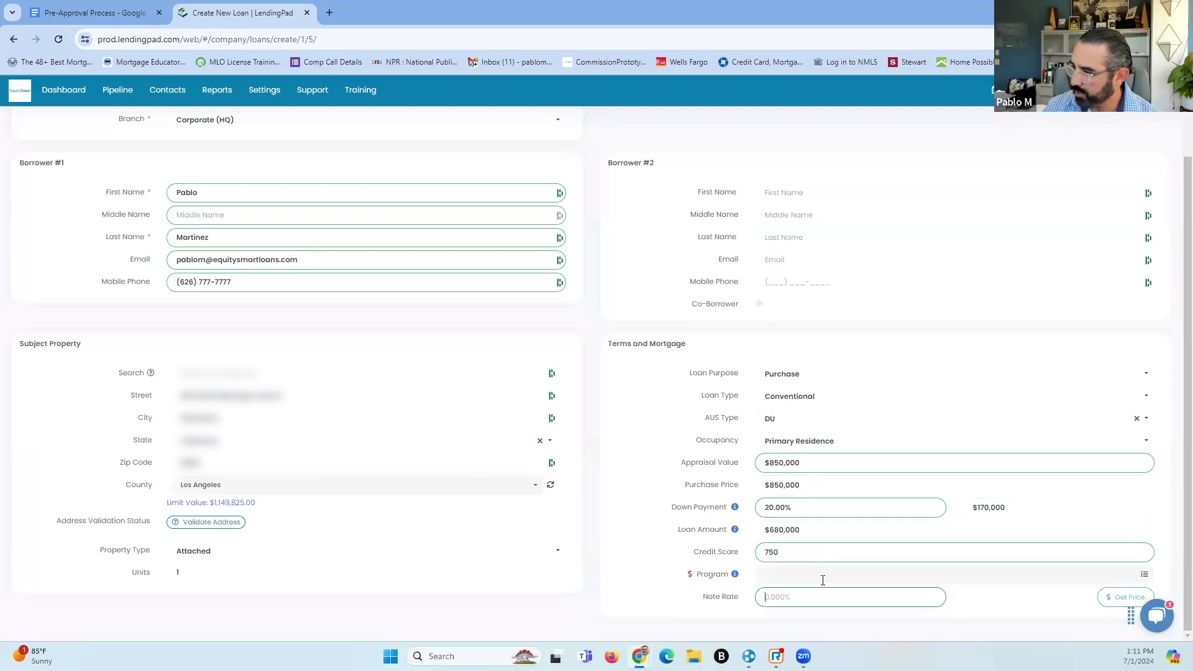
pyautogui.click(842, 575)
pyautogui.click(1145, 574)
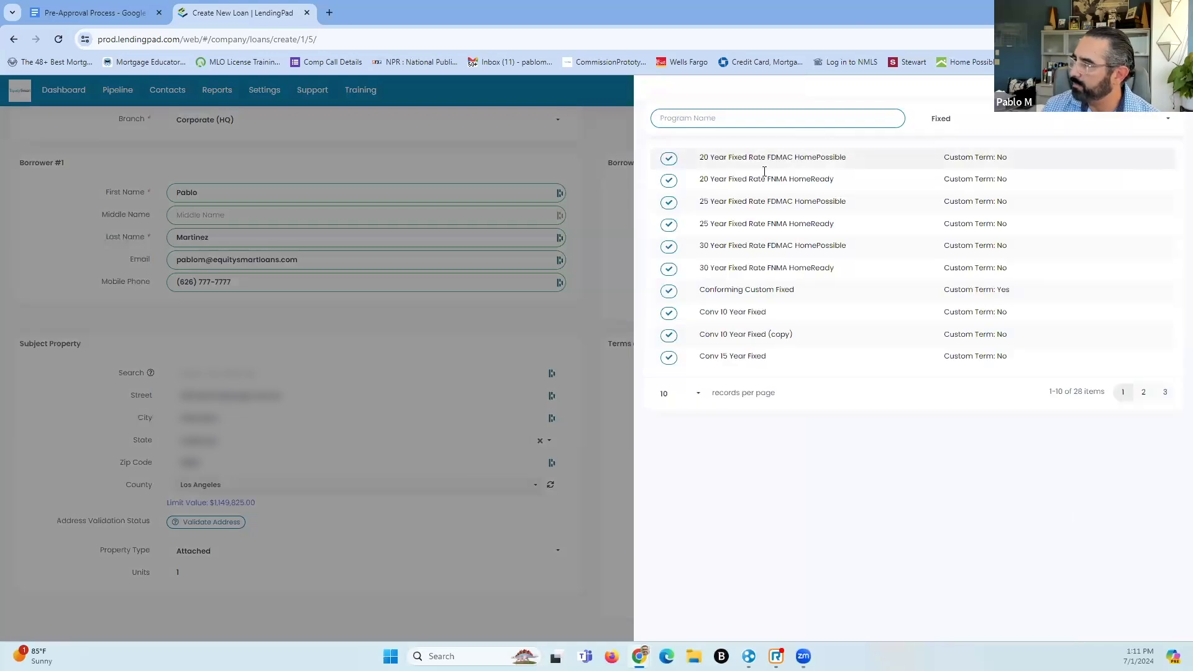
pyautogui.click(670, 292)
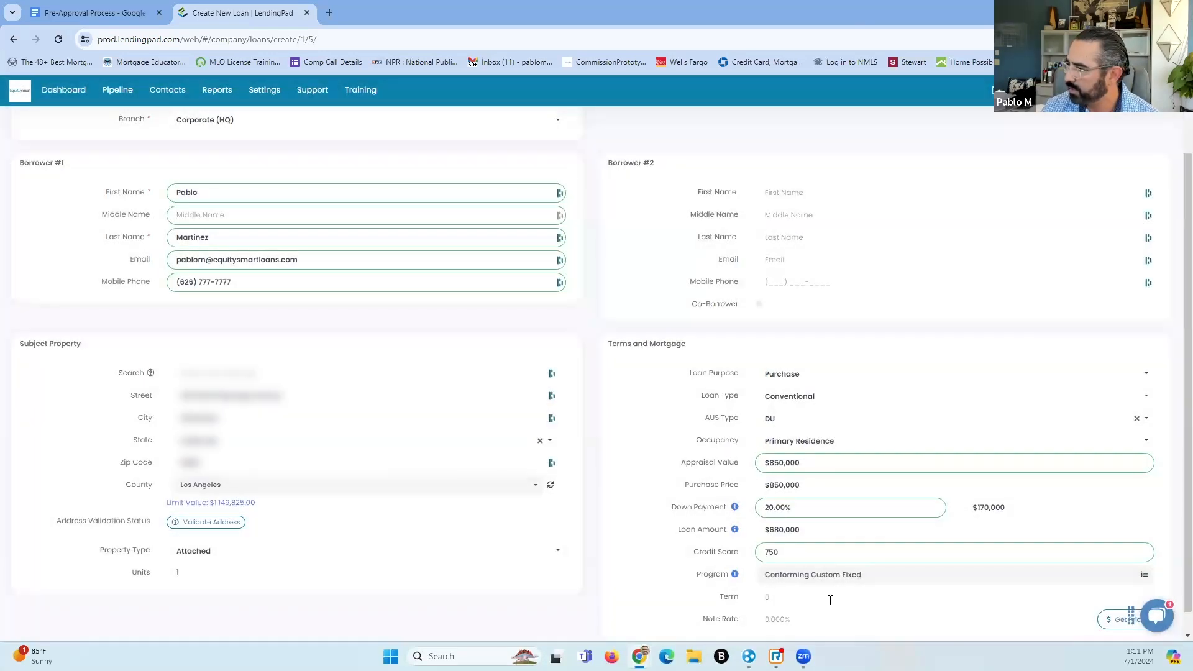
pyautogui.click(819, 600)
pyautogui.write('360')
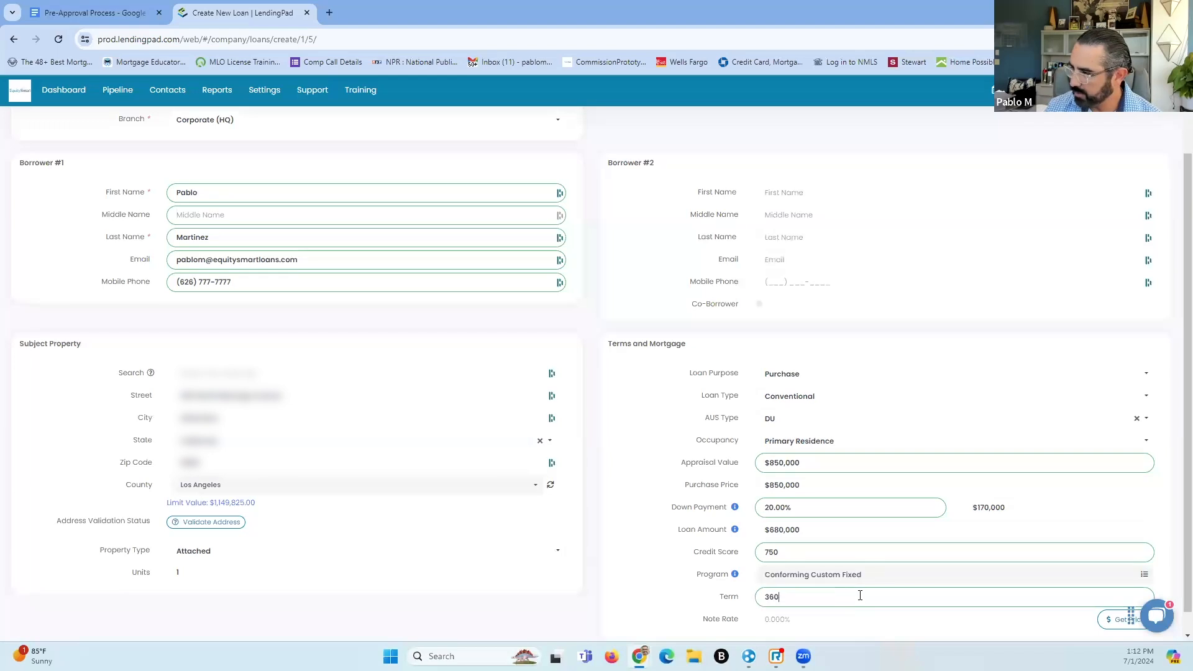
pyautogui.scroll(-1, 860, 602)
pyautogui.click(794, 598)
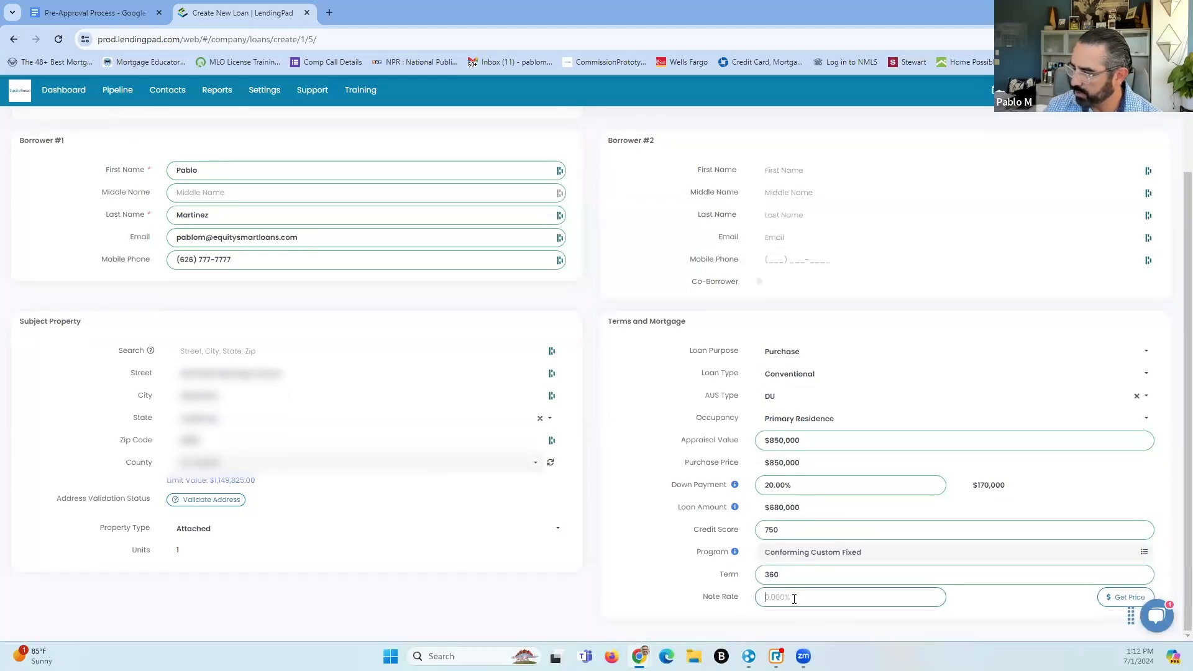
pyautogui.write('6.5')
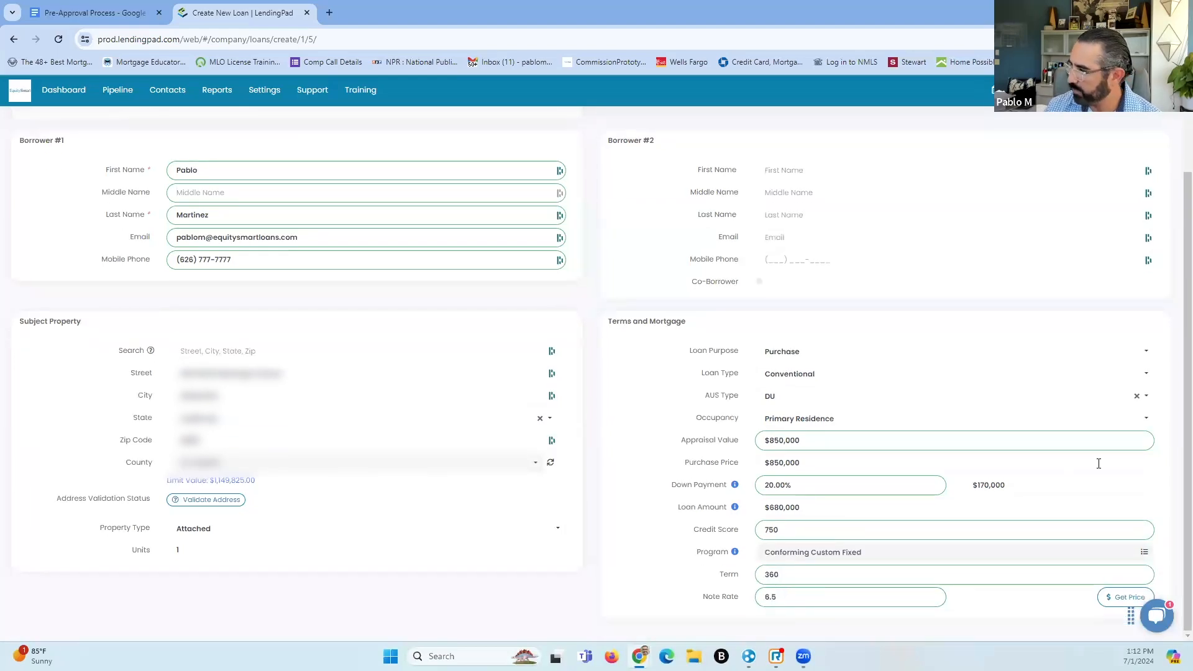
pyautogui.scroll(2, 1086, 450)
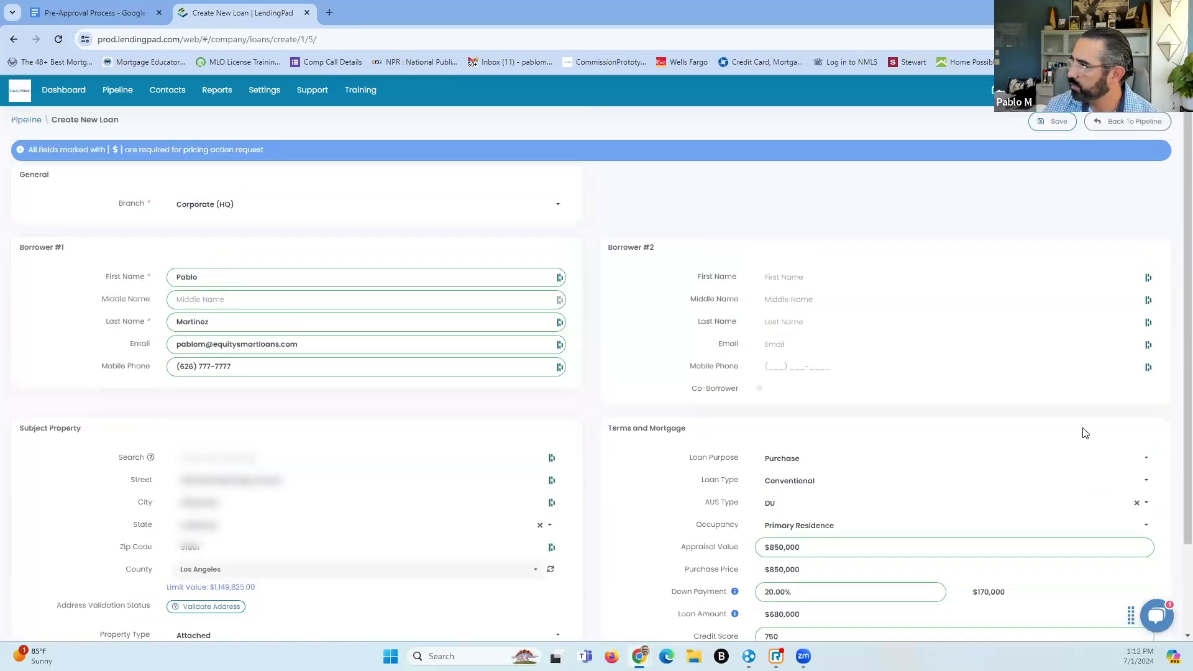
# Save the $680,000 loan ($4,298.06 P&I) and show its Loan Application borrower details
pyautogui.click(1057, 123)
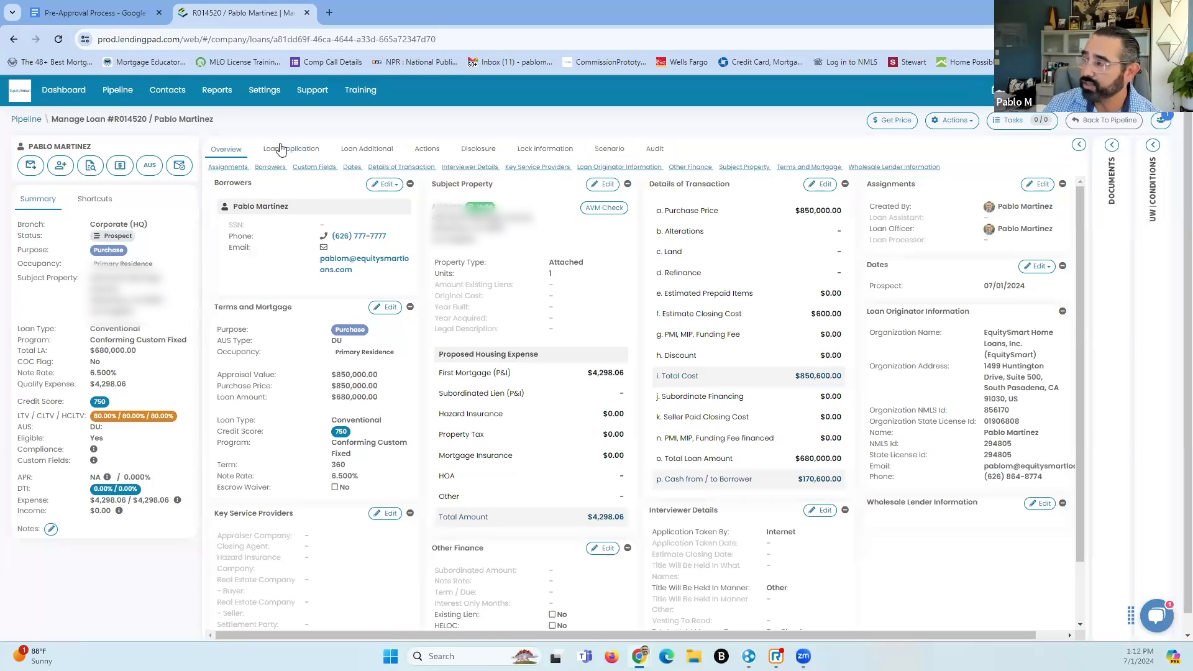
pyautogui.click(1112, 147)
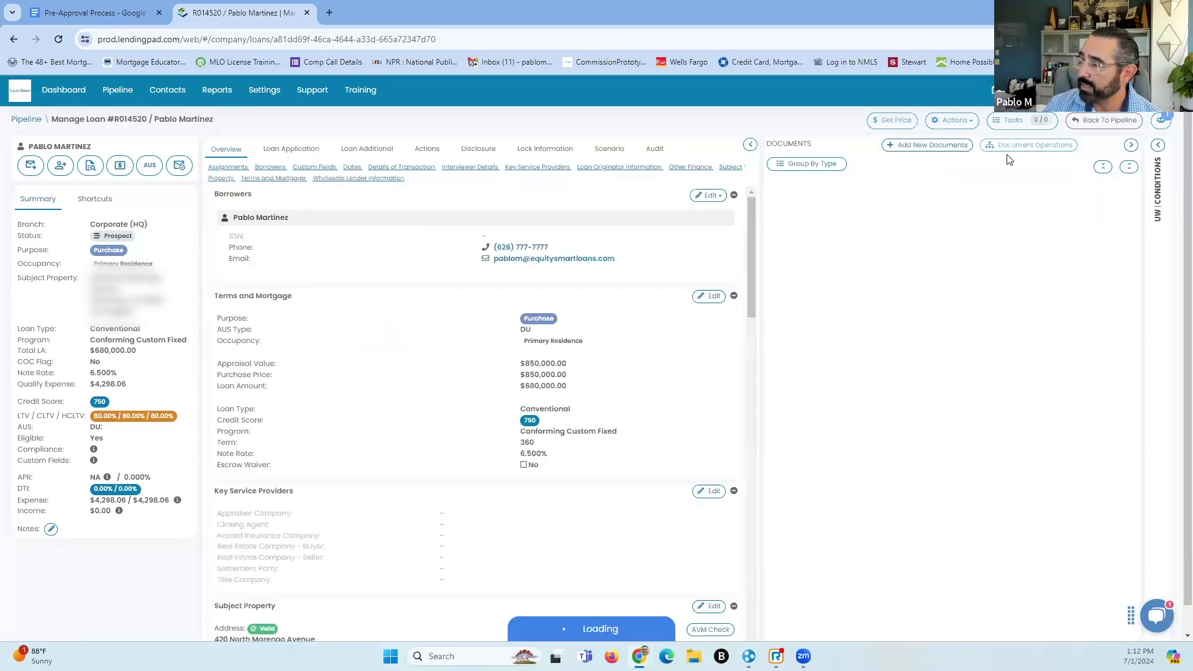
pyautogui.click(1131, 146)
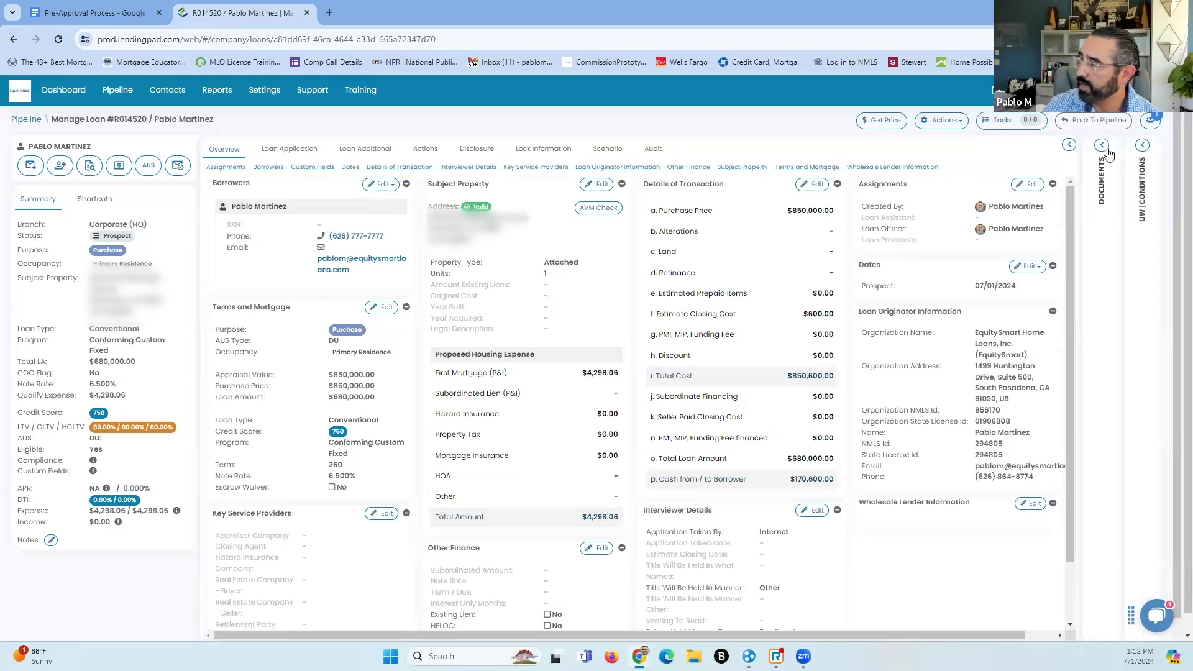
pyautogui.click(1110, 148)
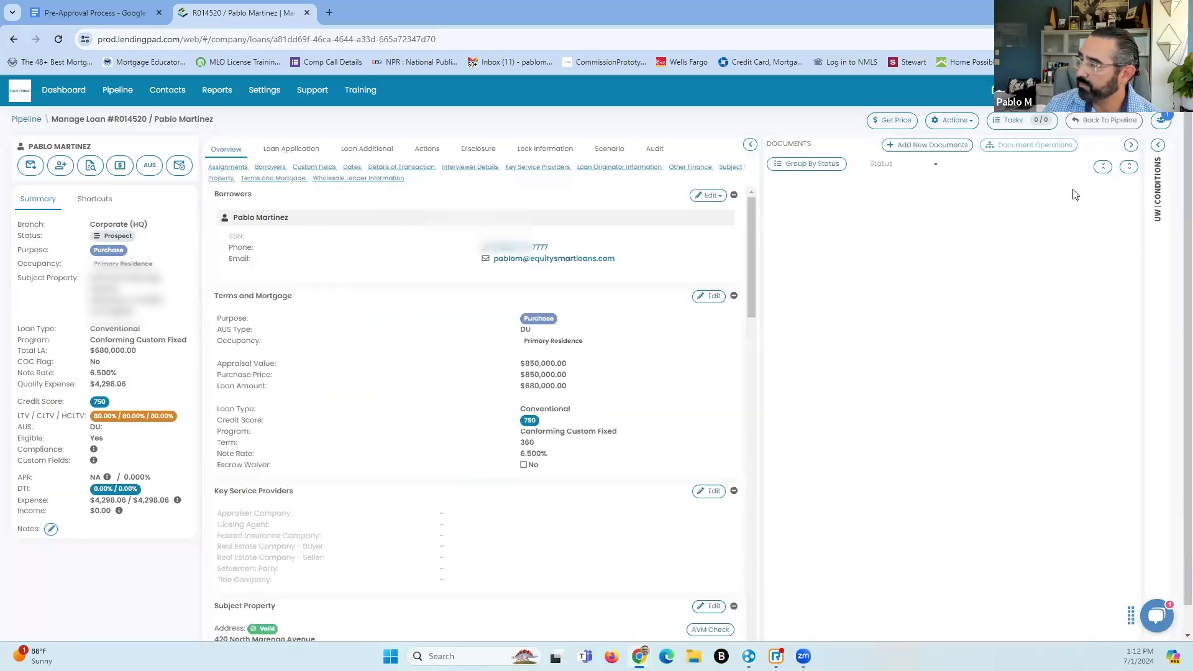
pyautogui.click(1131, 147)
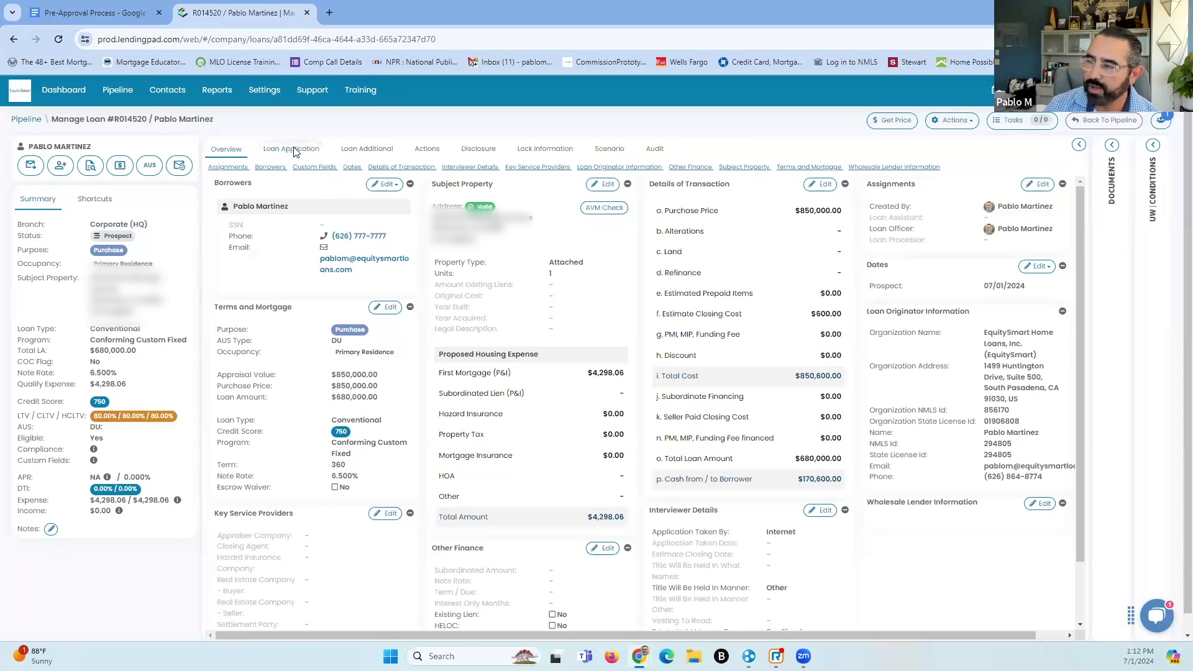
pyautogui.click(293, 152)
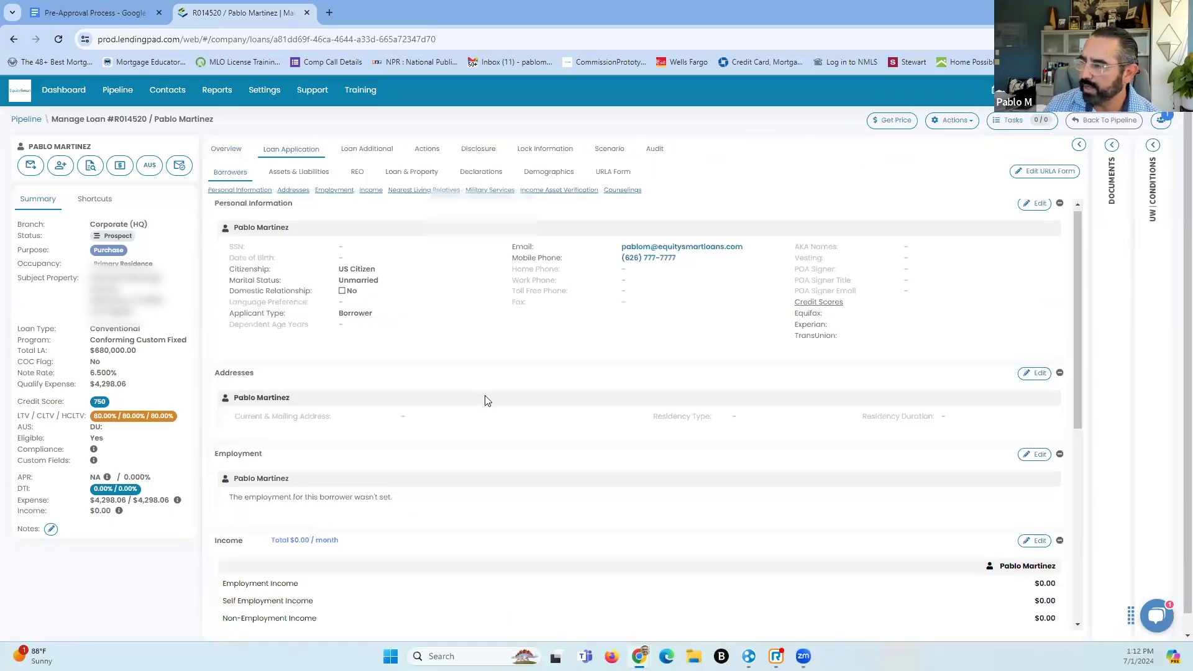
pyautogui.scroll(-1, 488, 401)
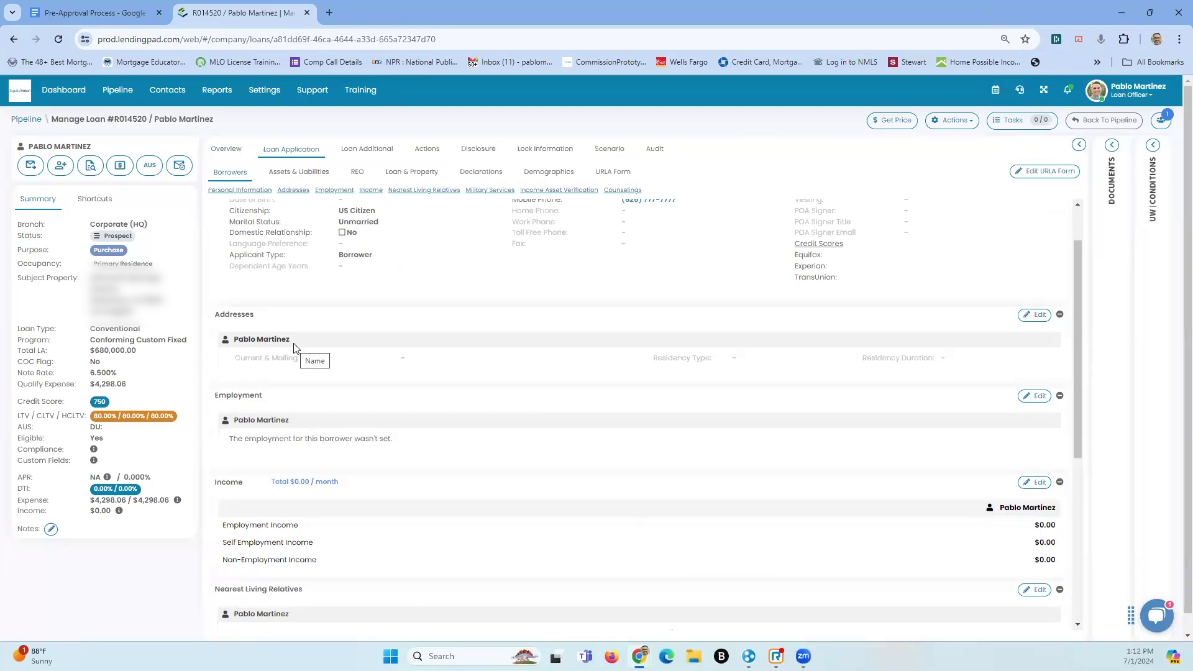
# From the Overview, edit the subject property street, keep California as state, and save
pyautogui.click(227, 149)
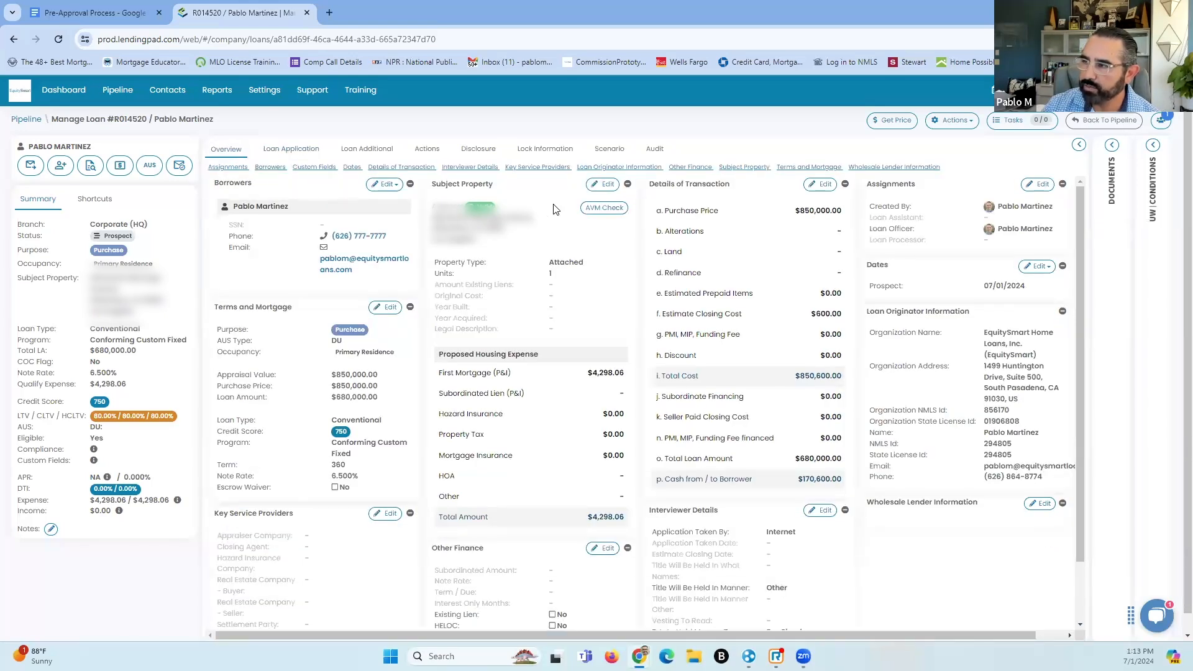
pyautogui.click(604, 189)
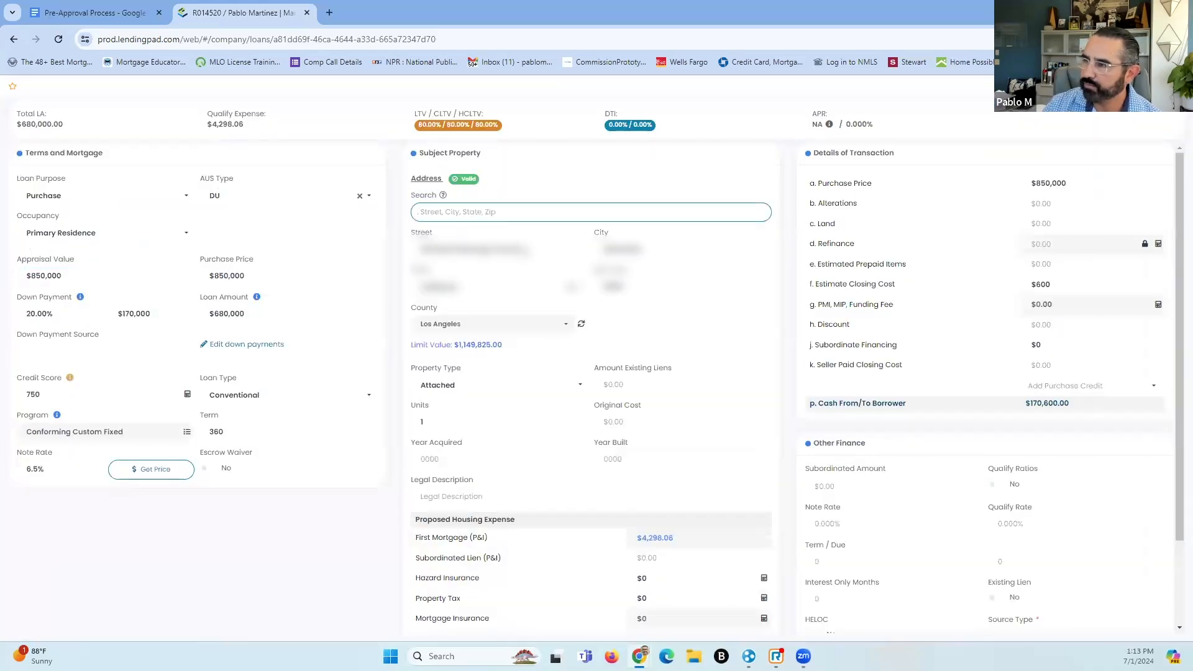
pyautogui.moveTo(525, 252); pyautogui.dragTo(336, 263)
pyautogui.write('T')
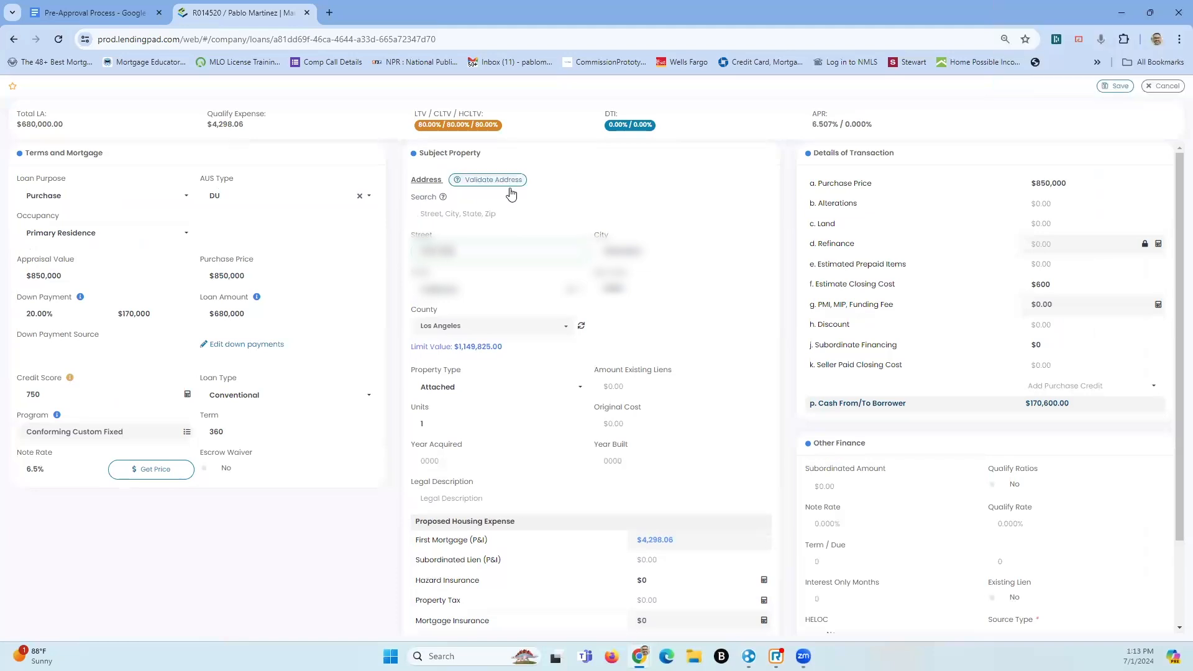
pyautogui.click(527, 294)
pyautogui.click(650, 208)
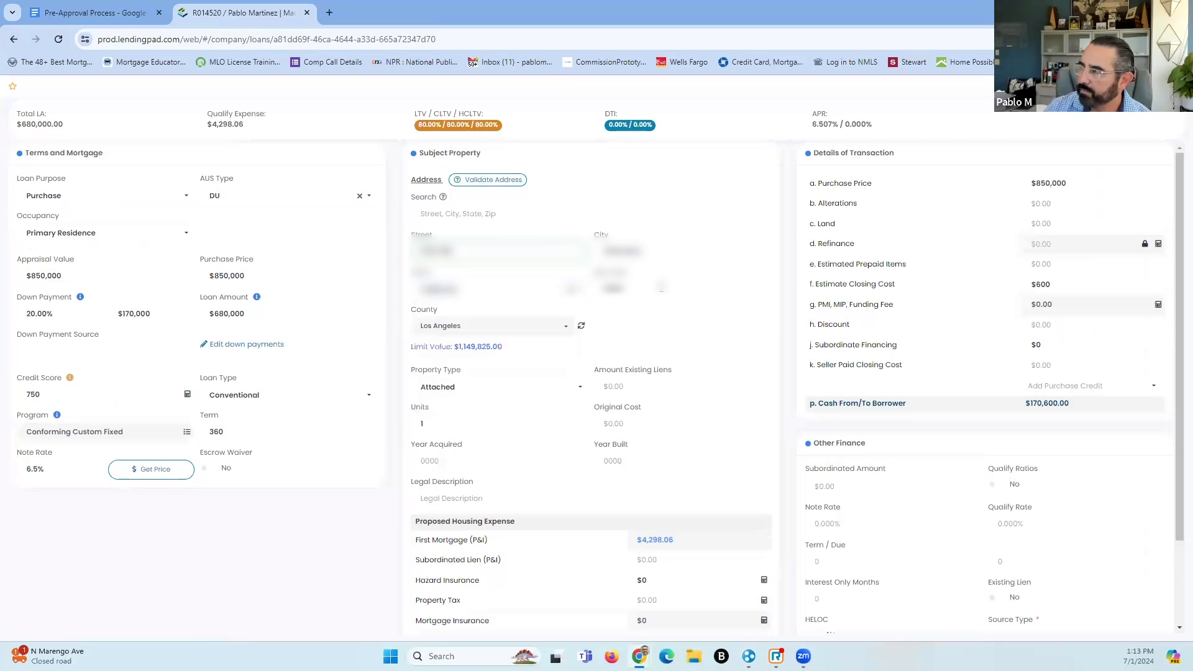
pyautogui.click(1117, 86)
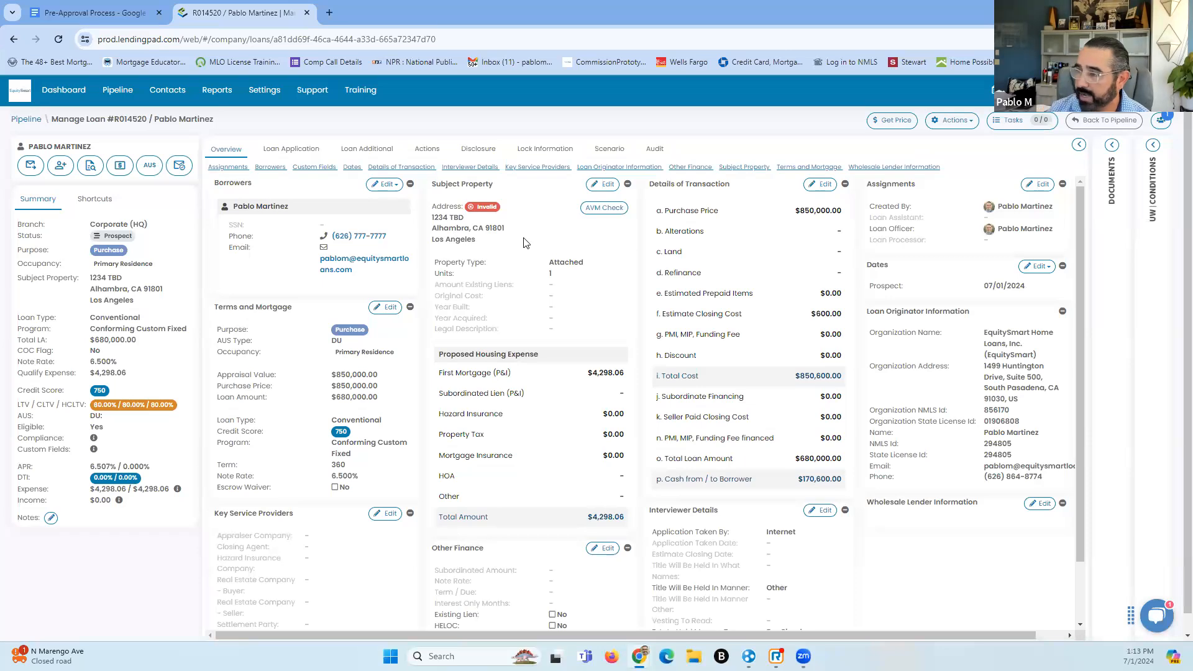
# Check the property's AVM value estimate, close it, and reopen the Loan Application borrowers page
pyautogui.scroll(-1, 527, 344)
pyautogui.scroll(1, 516, 298)
pyautogui.scroll(1, 520, 284)
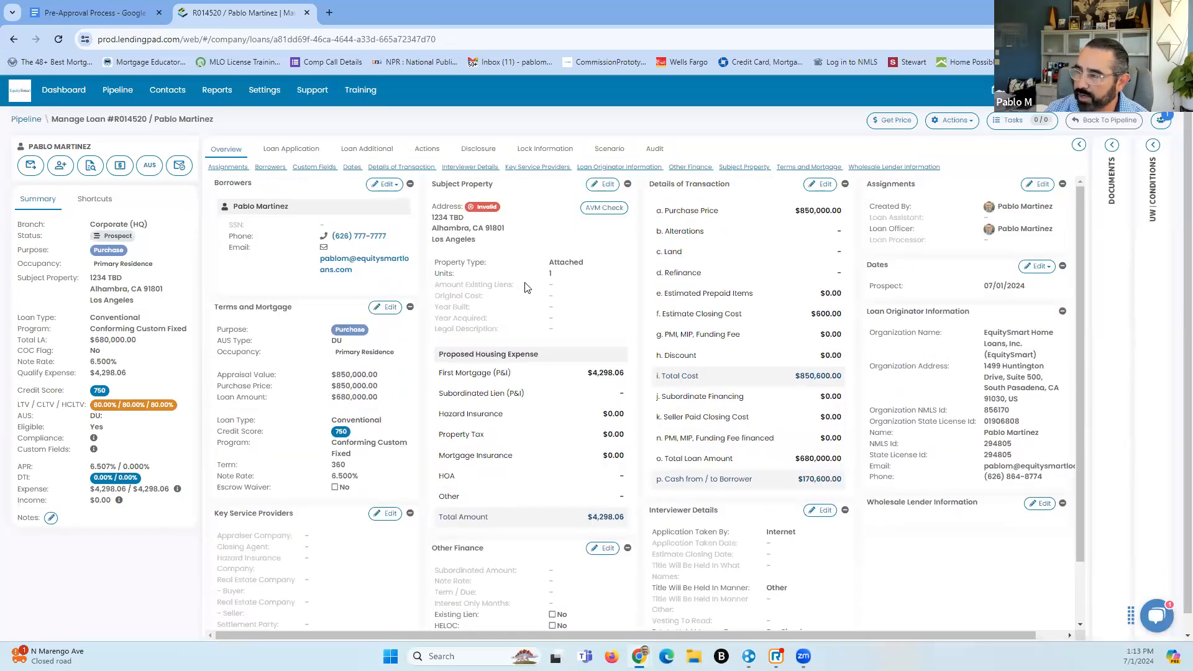
pyautogui.click(606, 209)
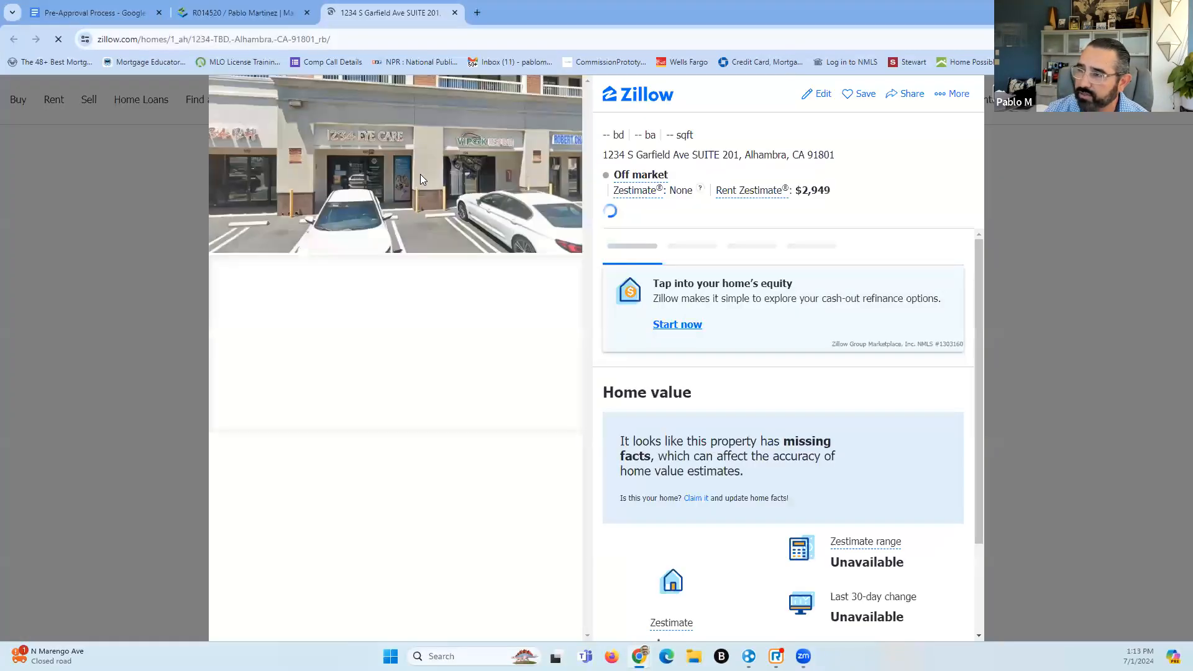
pyautogui.click(455, 12)
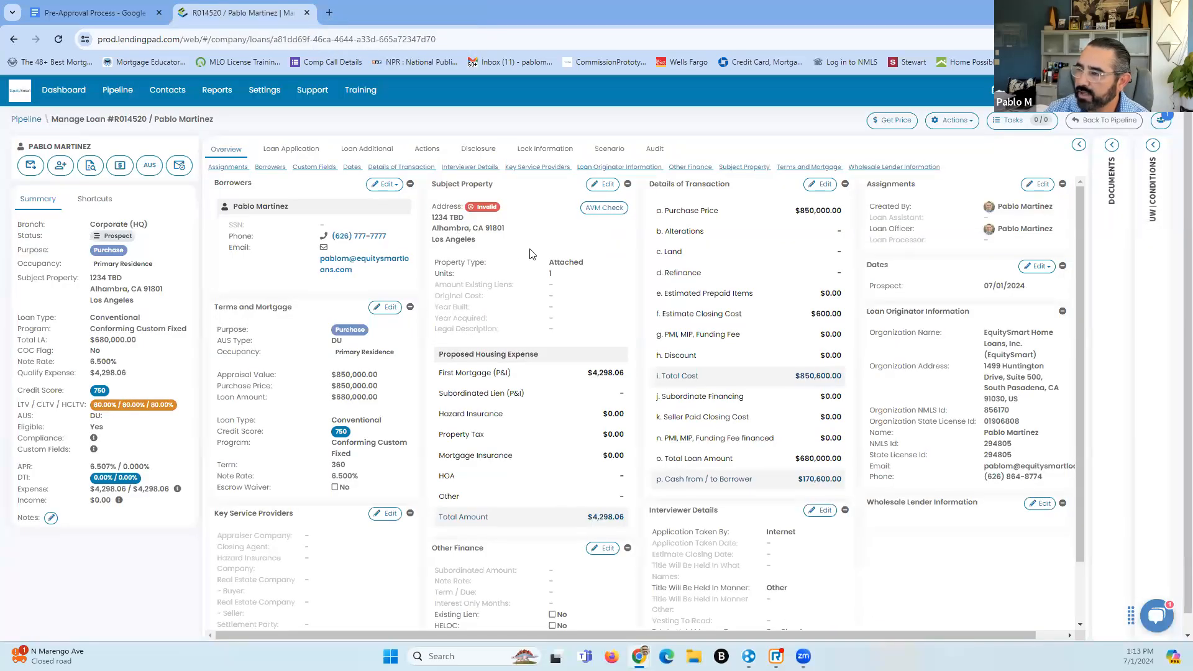
pyautogui.click(305, 150)
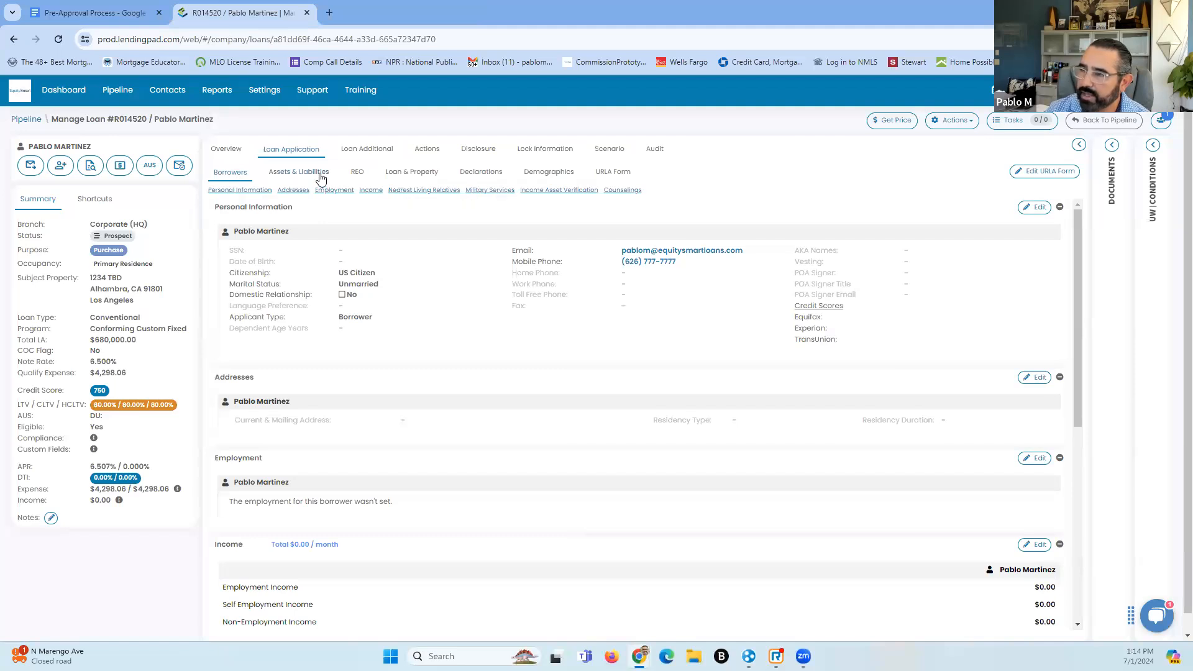
pyautogui.click(300, 176)
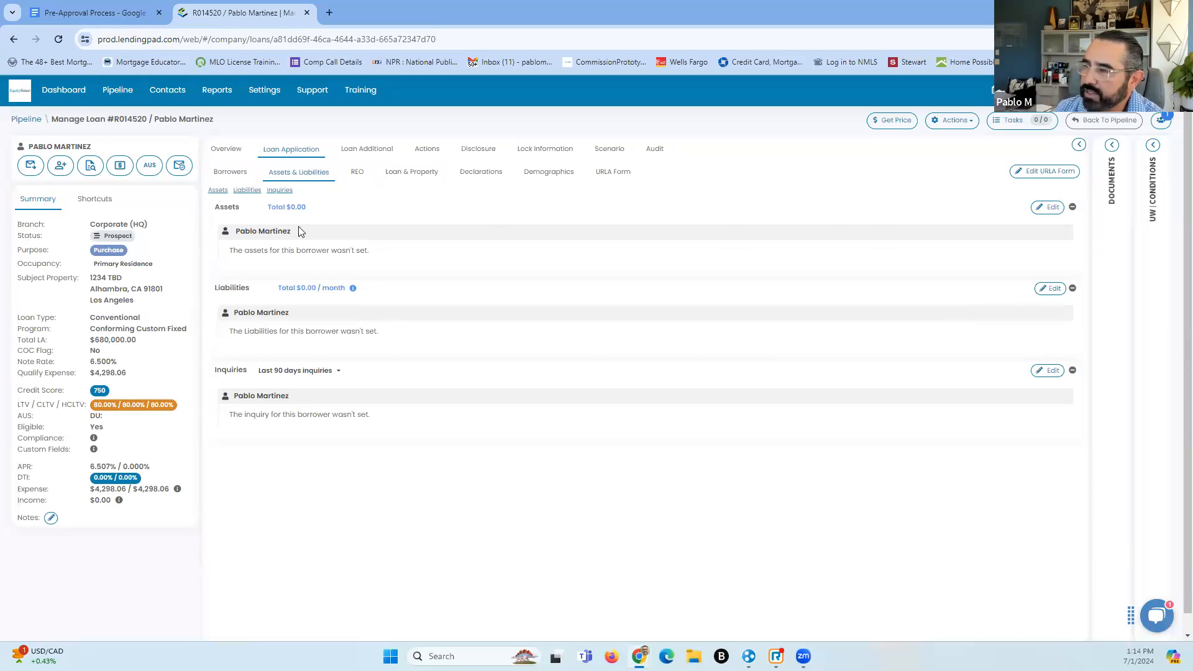
pyautogui.click(238, 174)
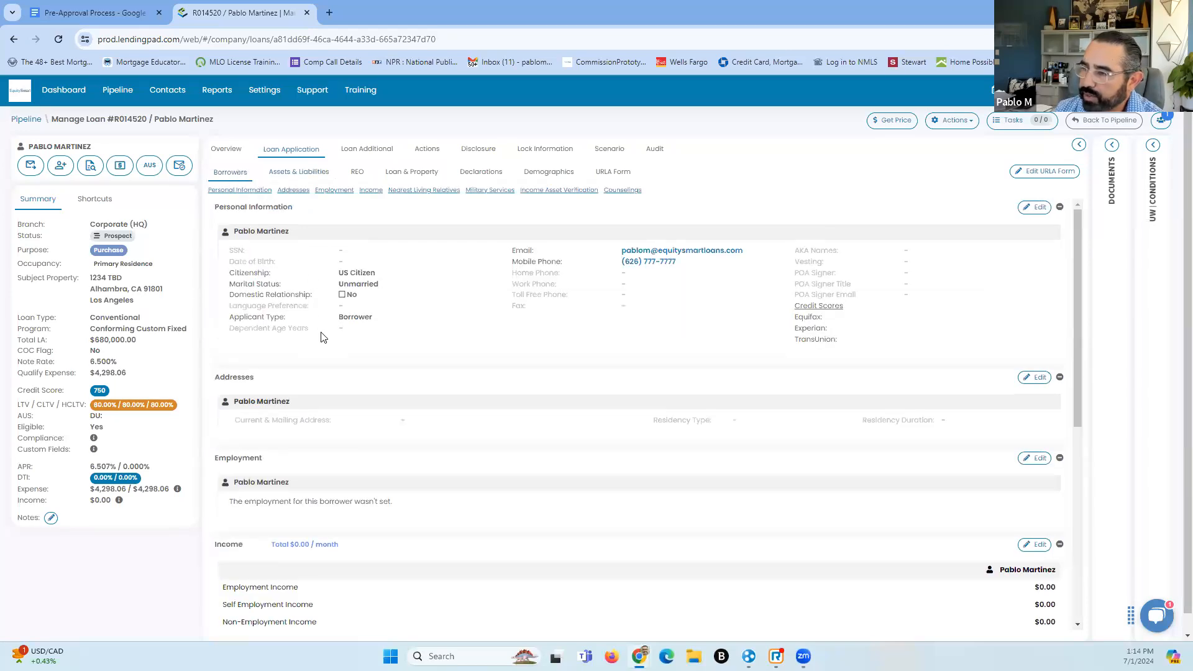
pyautogui.scroll(-2, 317, 335)
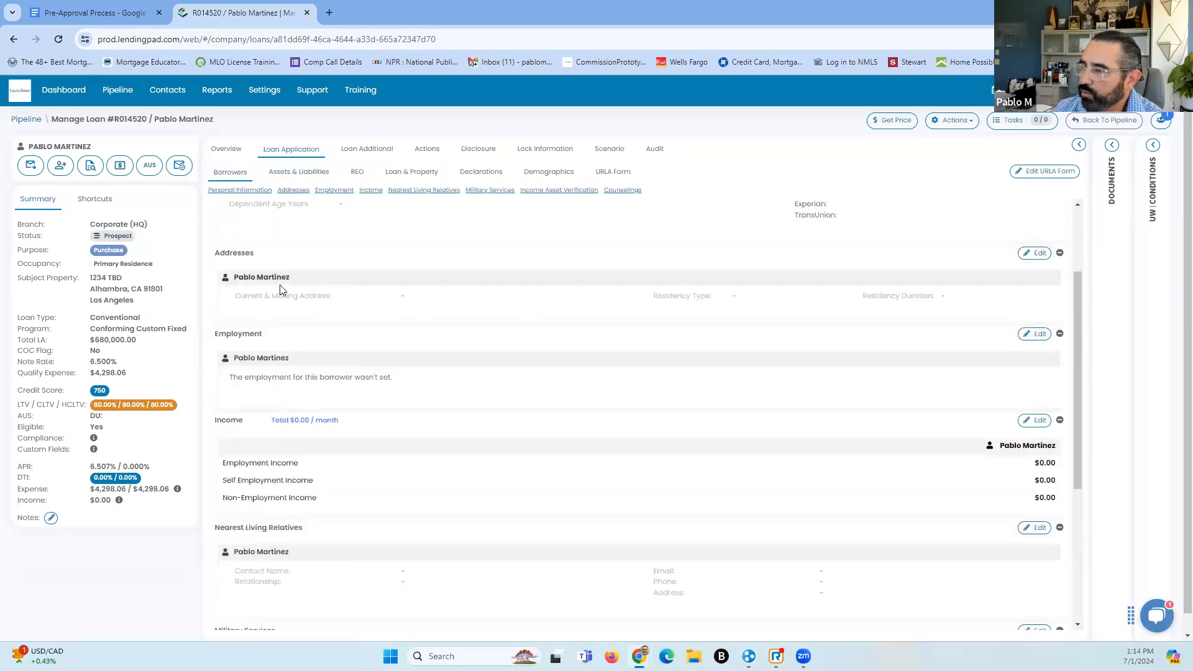
pyautogui.scroll(2, 323, 311)
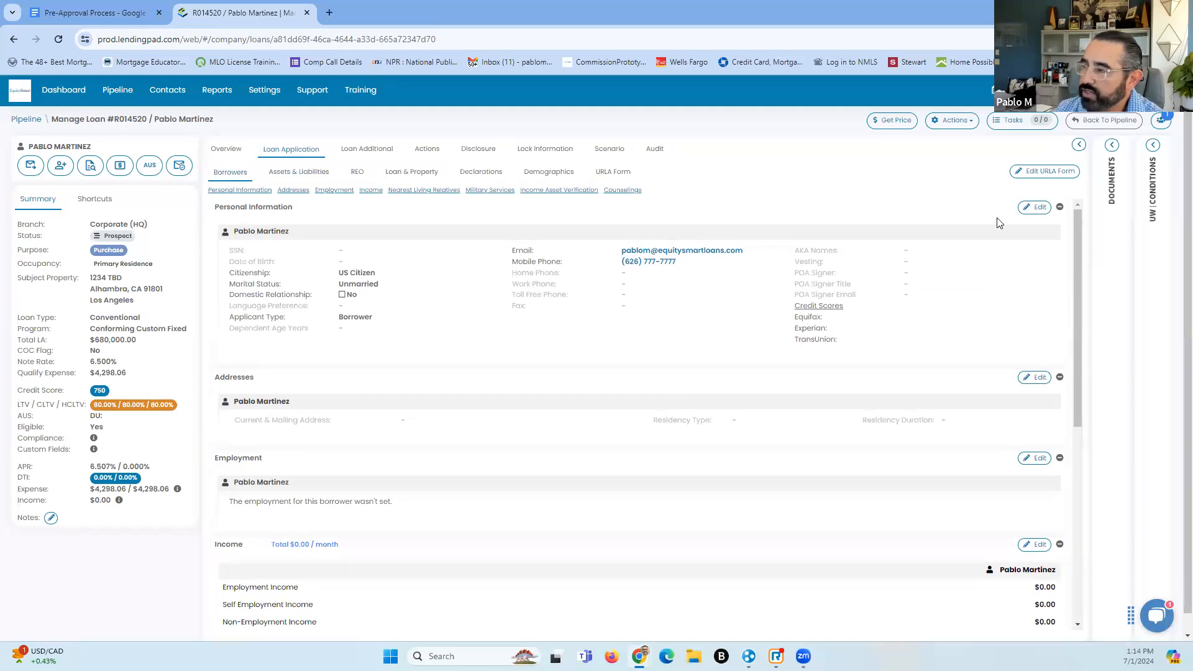
# Enter the borrower's Social Security number and a date of birth of 07/13/2024
pyautogui.click(1042, 209)
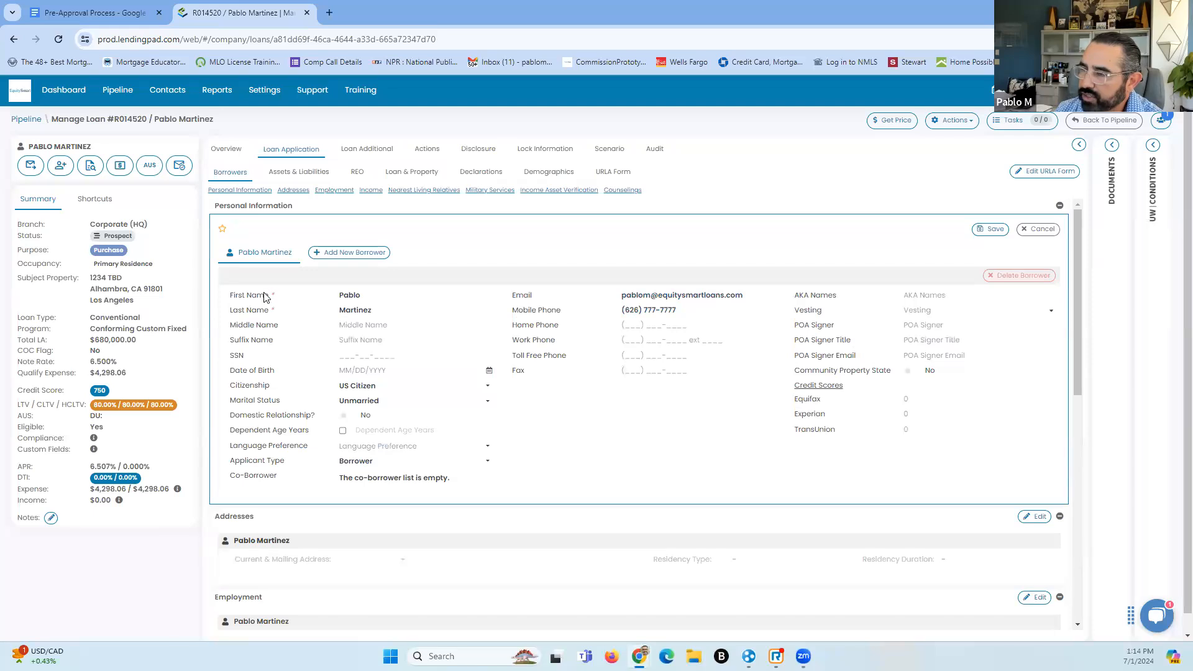
pyautogui.click(361, 357)
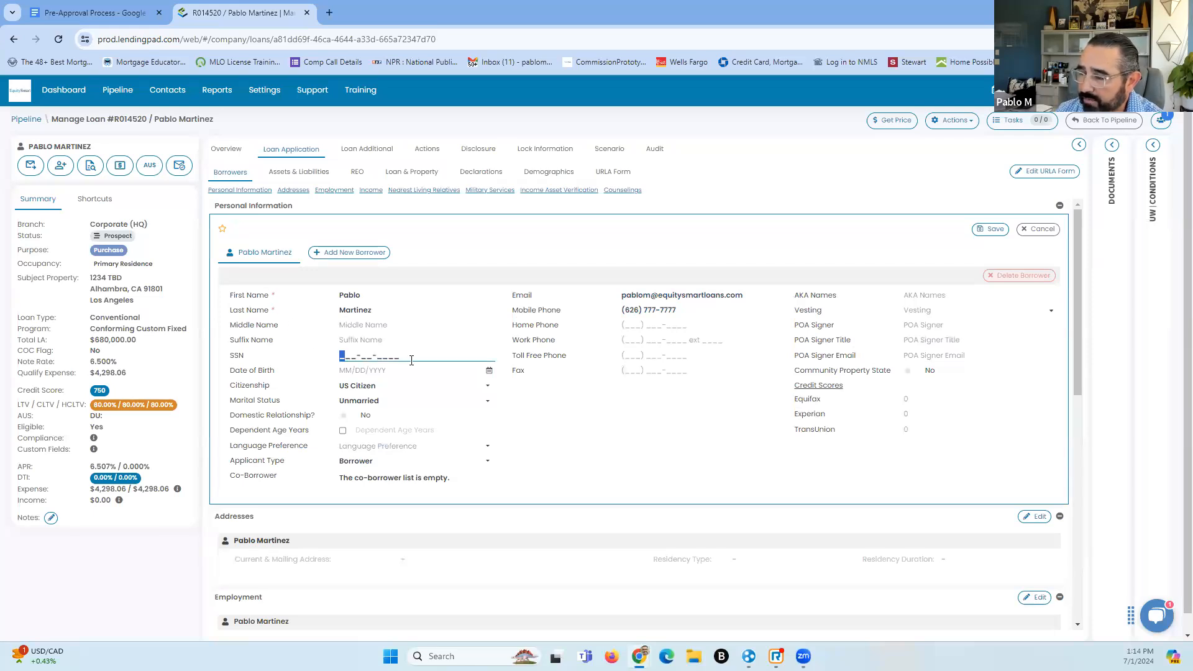
pyautogui.write('777-')
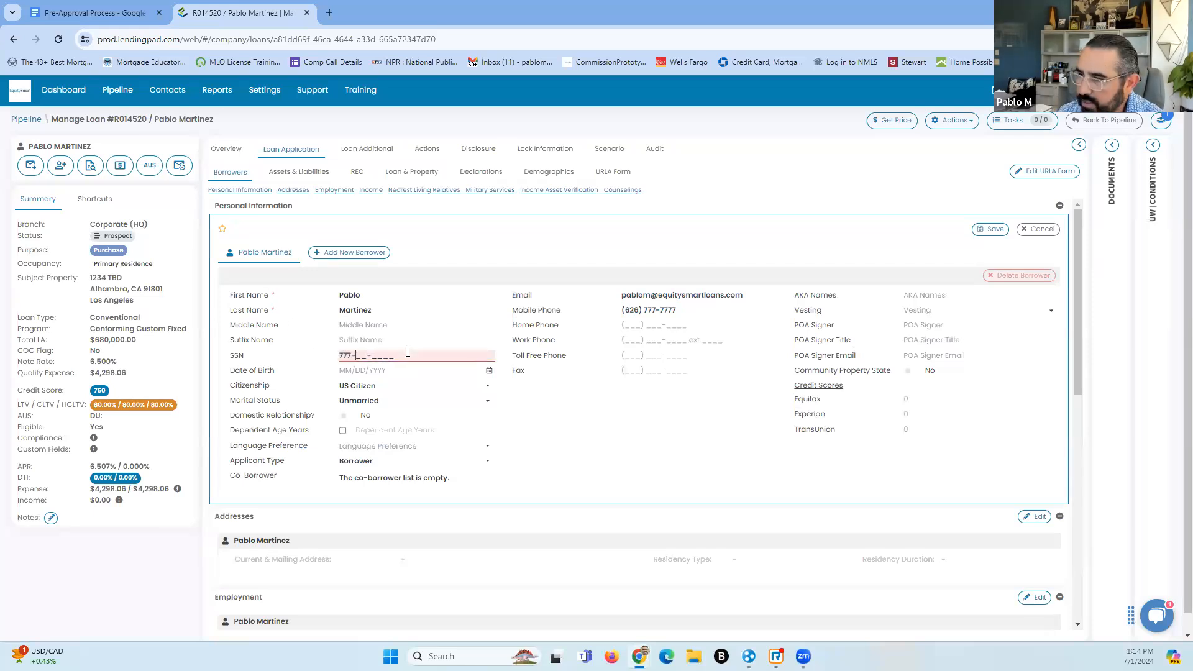
pyautogui.write('77-7777')
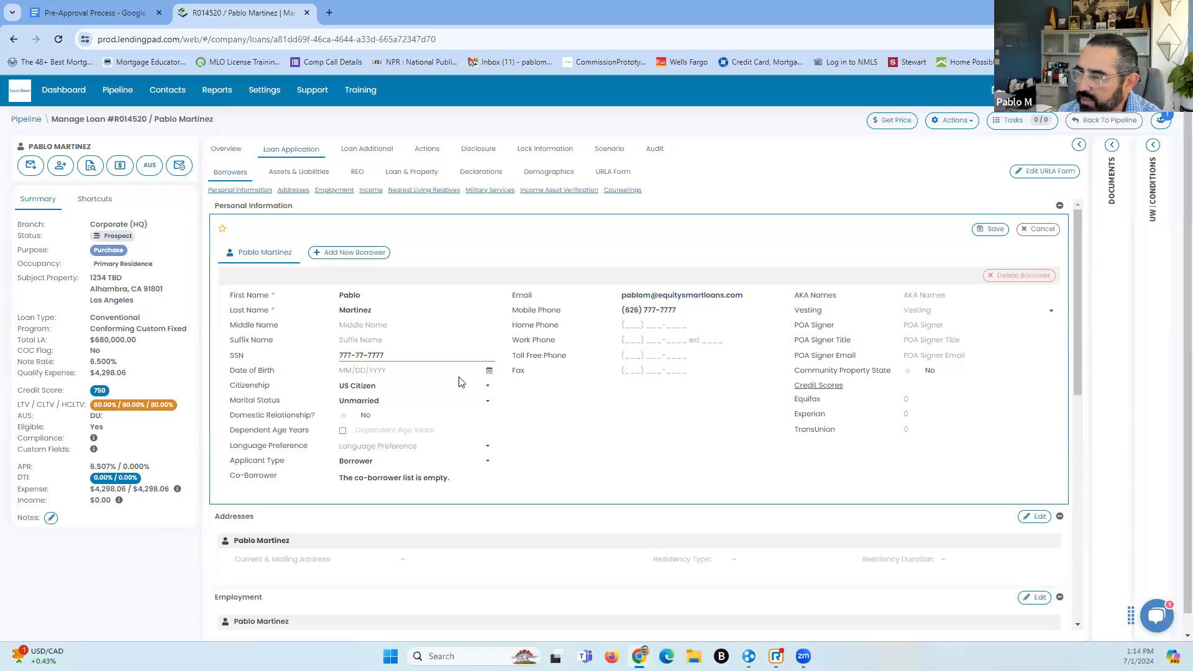
pyautogui.click(488, 371)
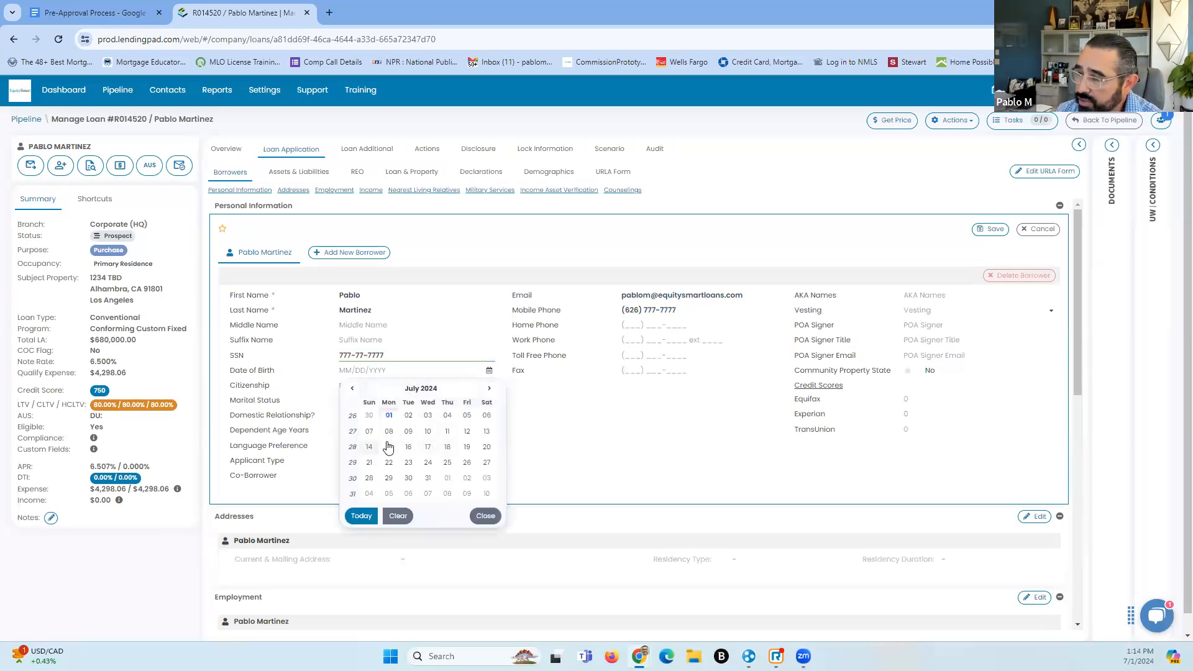
pyautogui.click(485, 433)
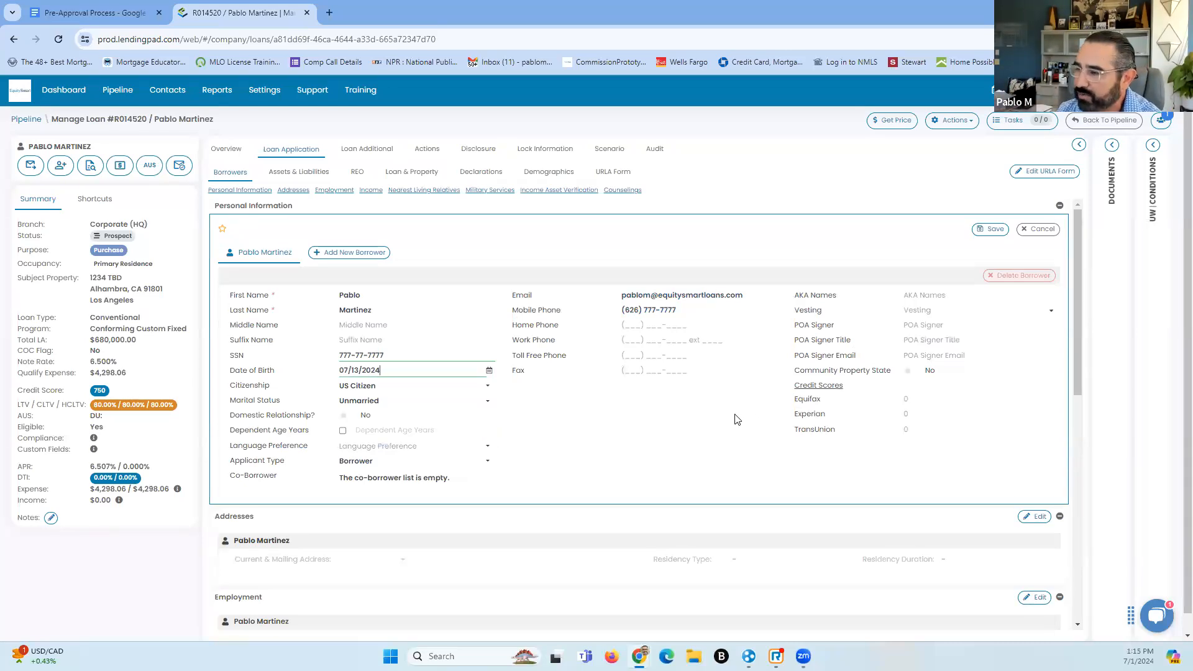
# Set marital status to Married, mark that the borrower has dependents, and start entering their ages
pyautogui.scroll(-1, 1077, 274)
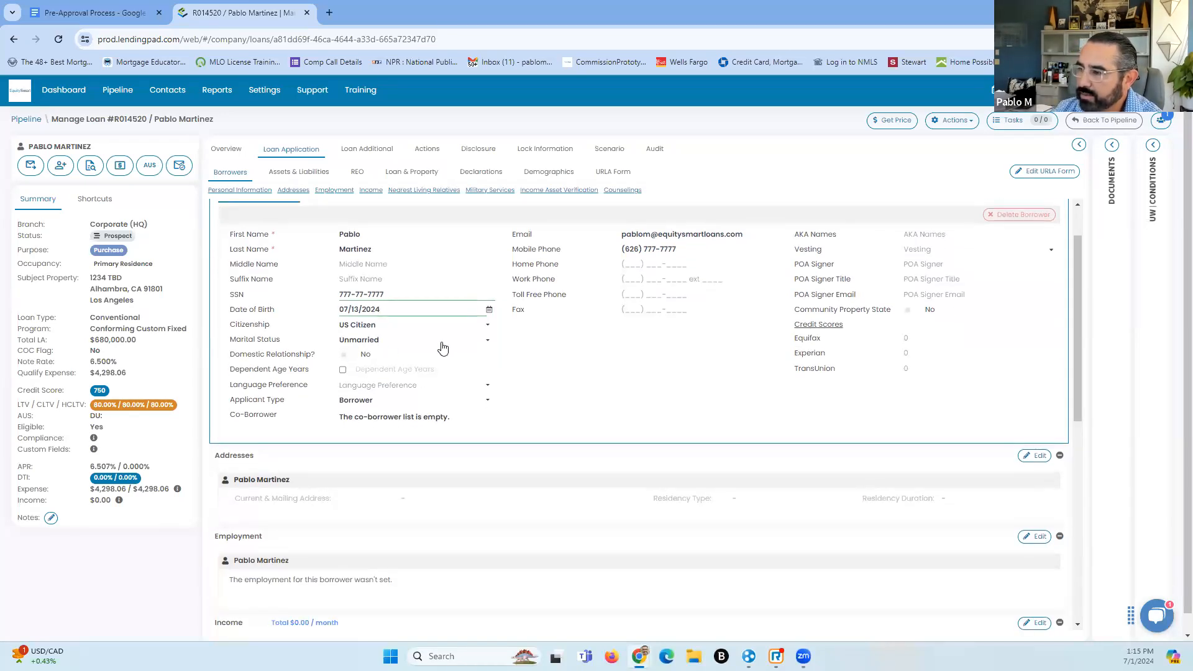
pyautogui.click(486, 341)
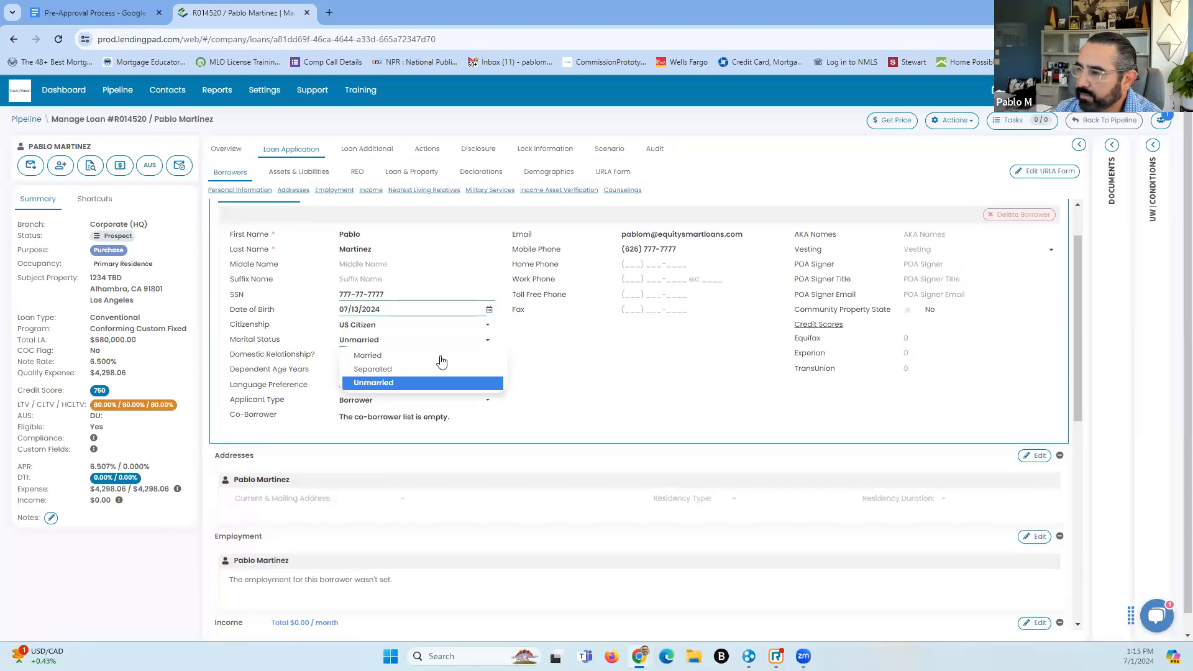
pyautogui.click(399, 358)
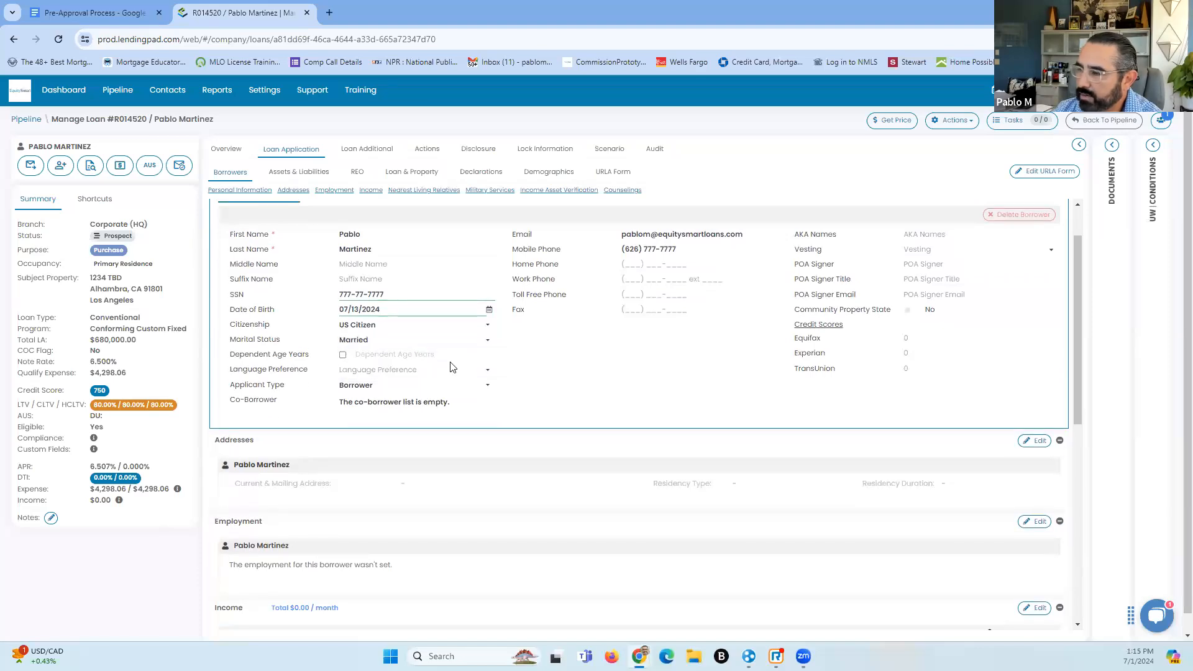
pyautogui.click(343, 356)
pyautogui.click(410, 358)
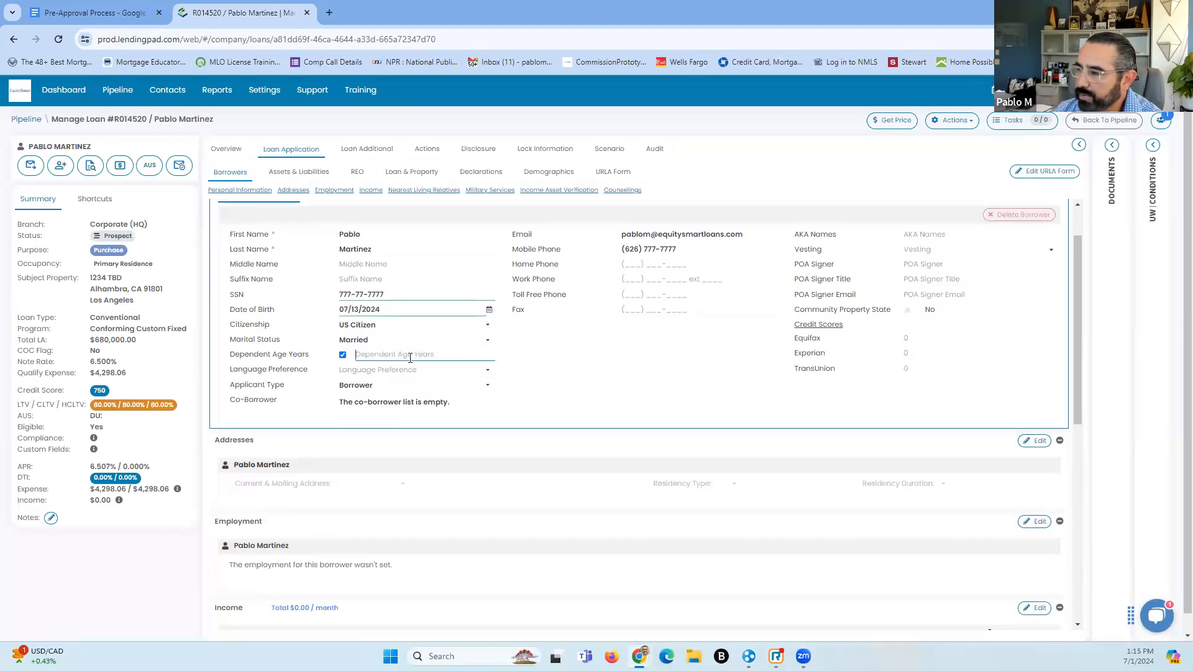
pyautogui.click(453, 342)
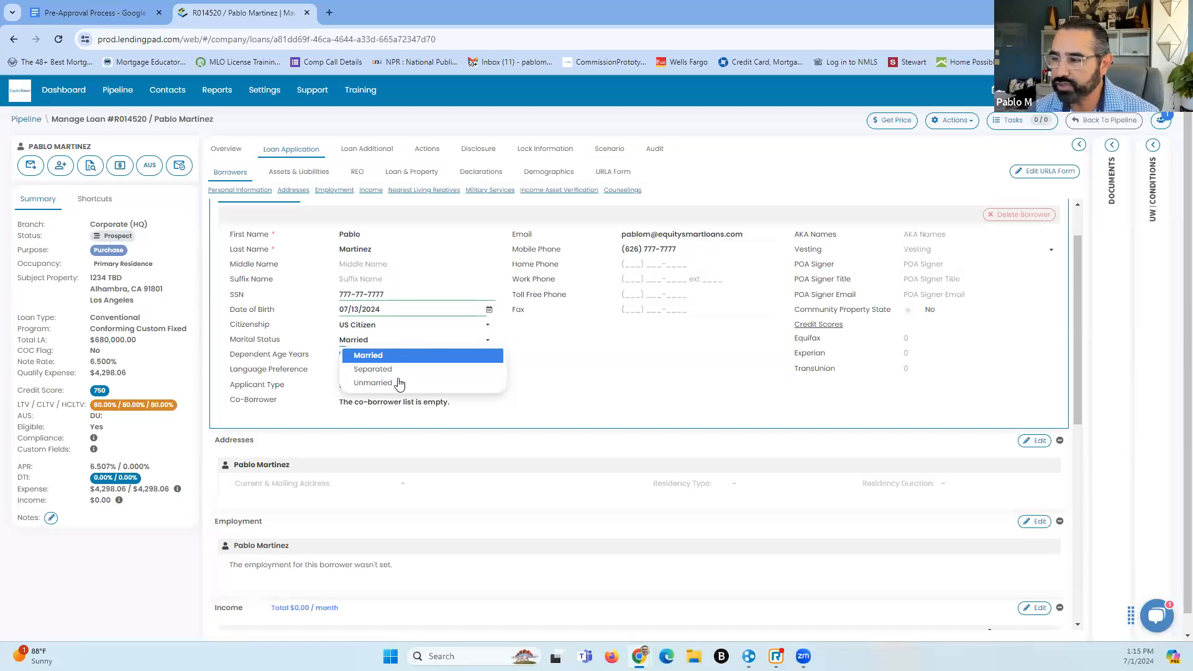
pyautogui.click(398, 383)
pyautogui.click(474, 341)
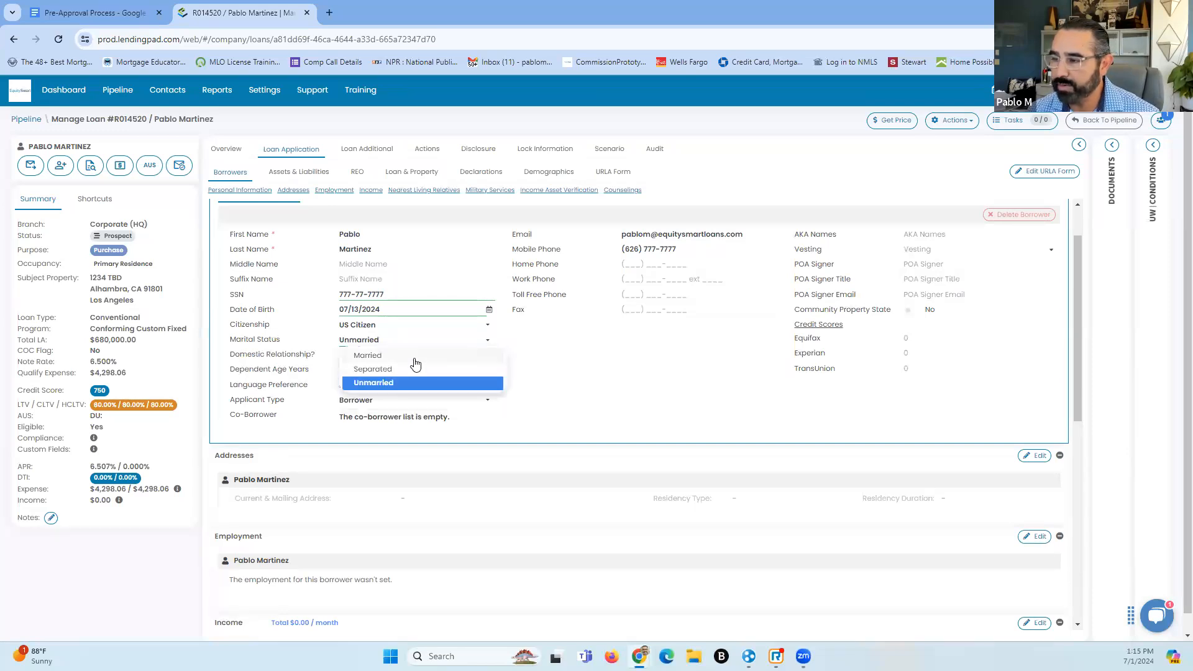
pyautogui.click(415, 356)
pyautogui.click(393, 357)
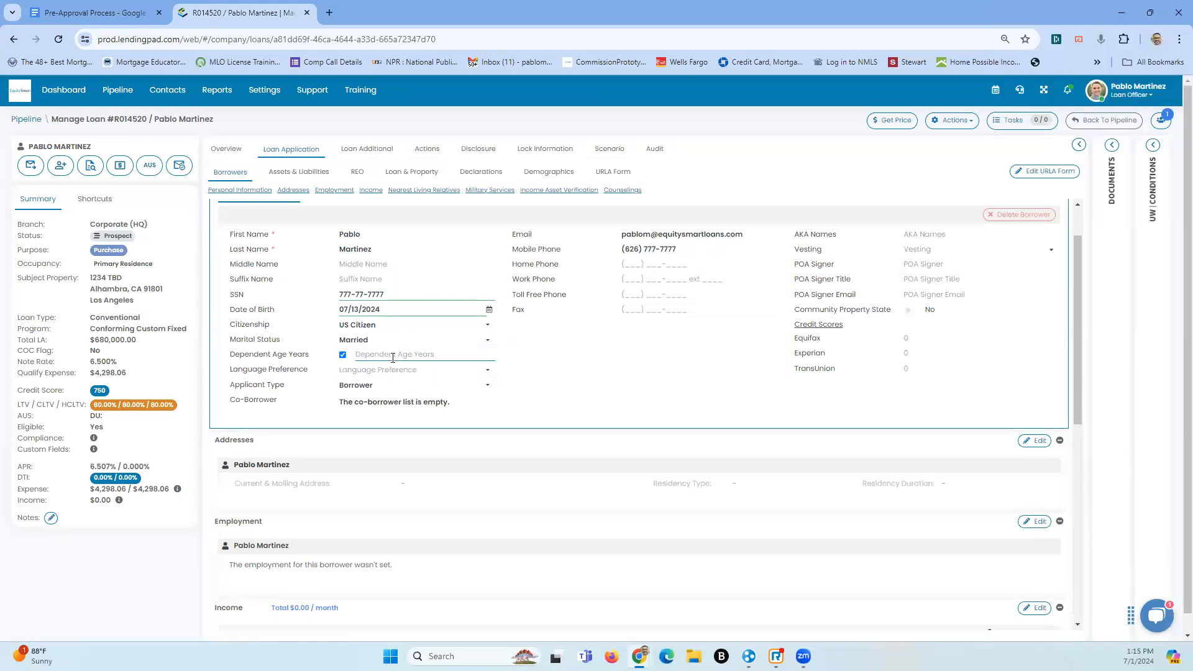
pyautogui.write('11 15')
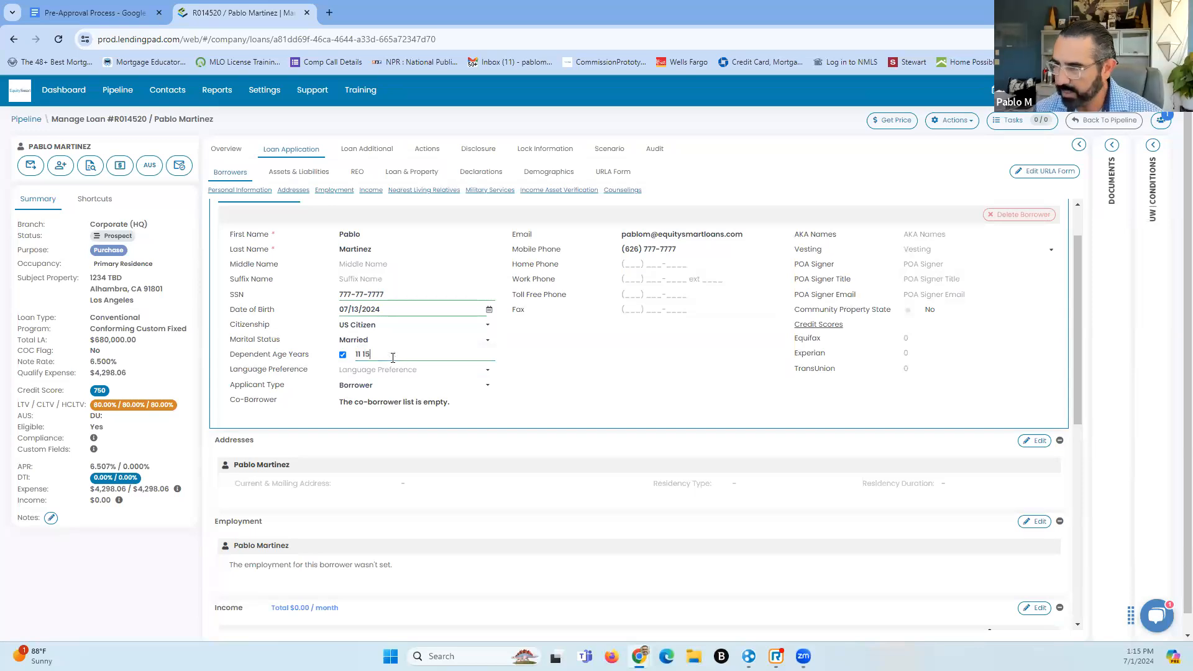
# Choose Spanish as the language preference and fill in the home and work phone numbers
pyautogui.click(392, 372)
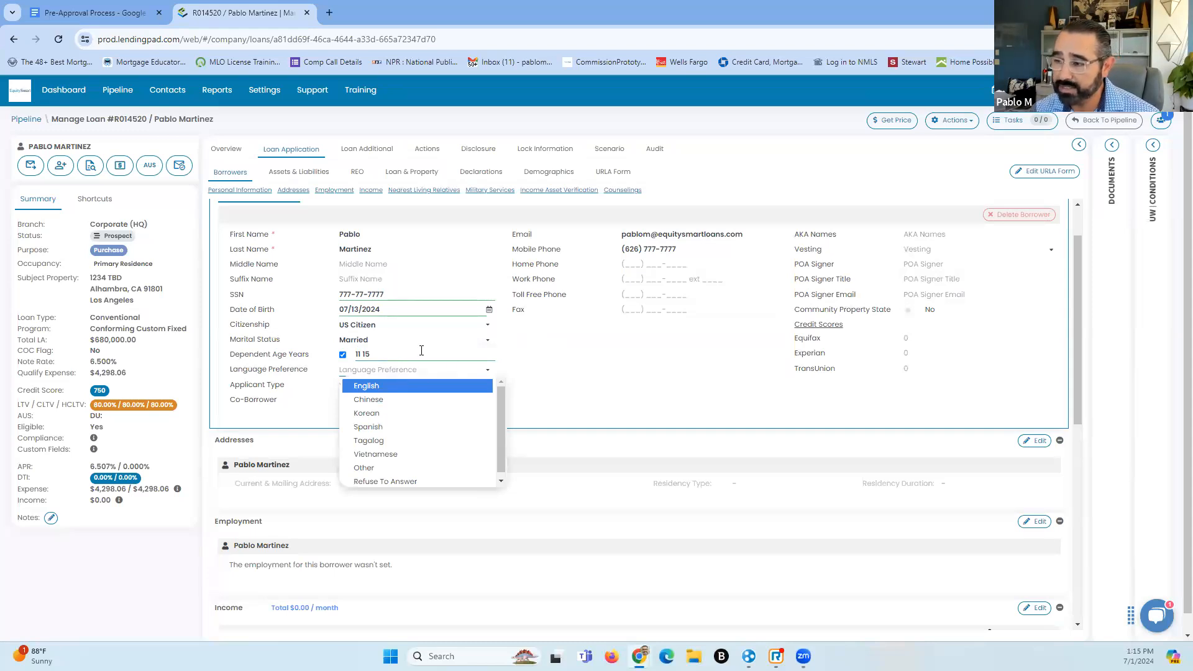
pyautogui.click(417, 352)
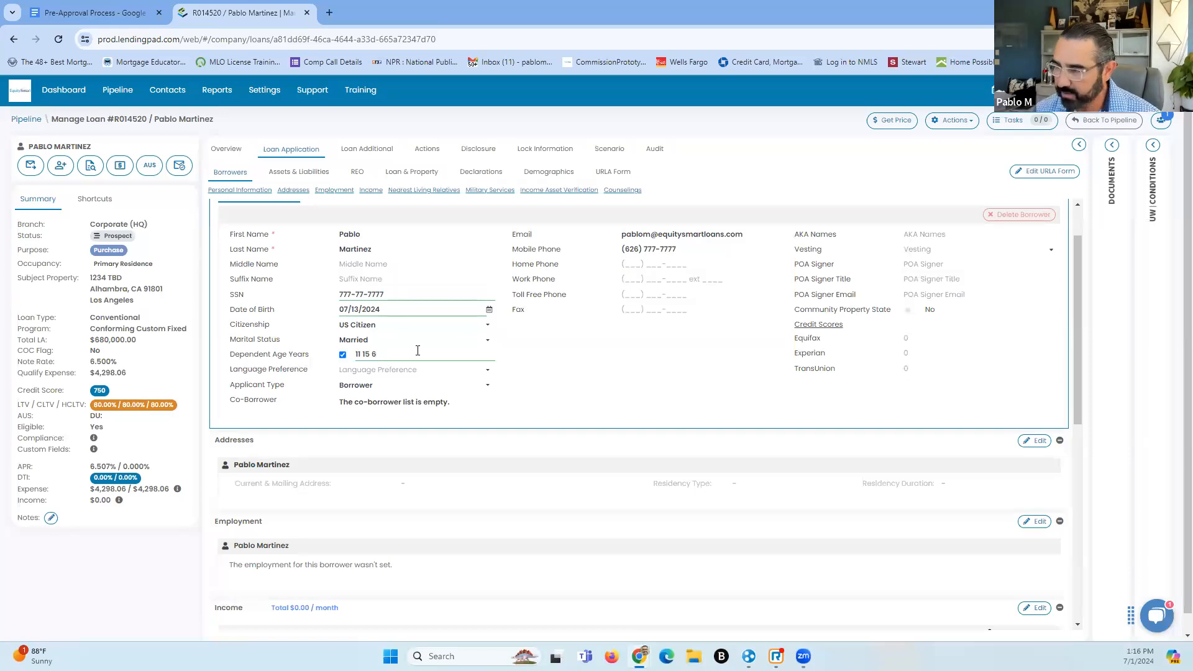
pyautogui.click(398, 372)
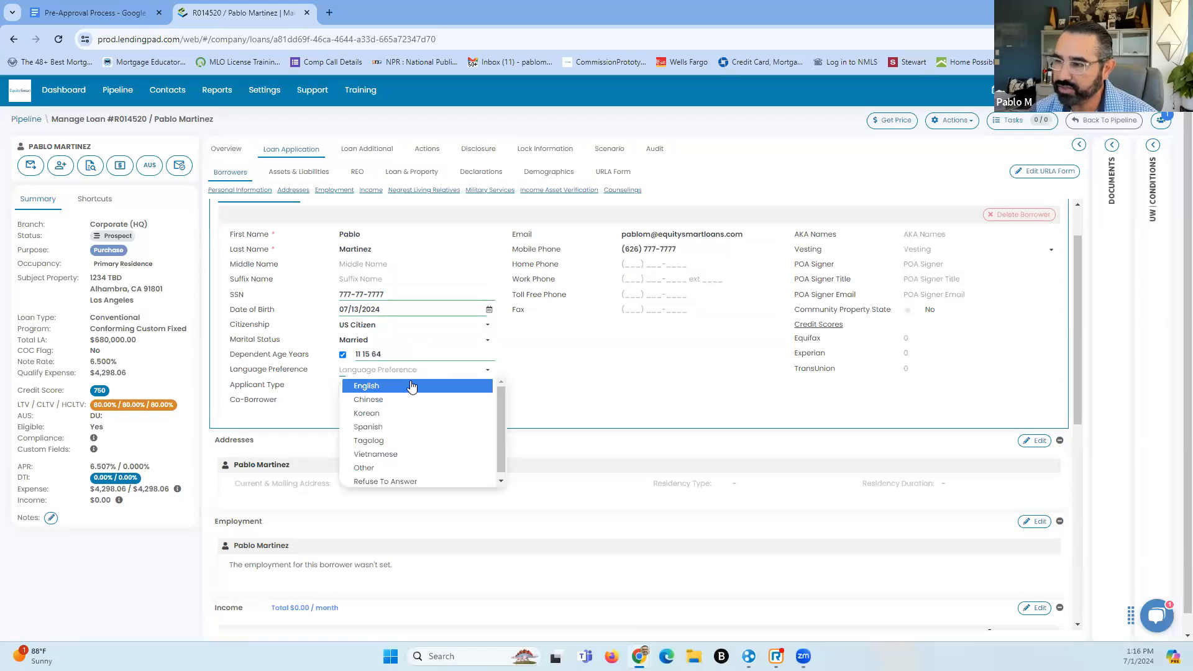
pyautogui.click(390, 429)
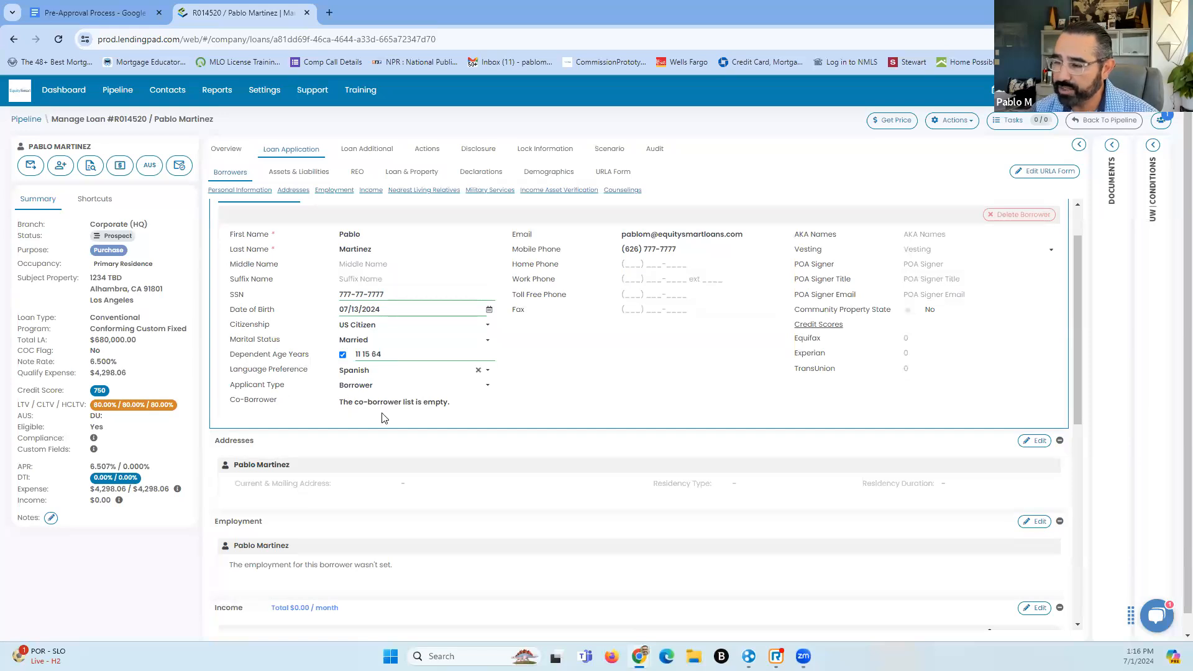
pyautogui.click(629, 263)
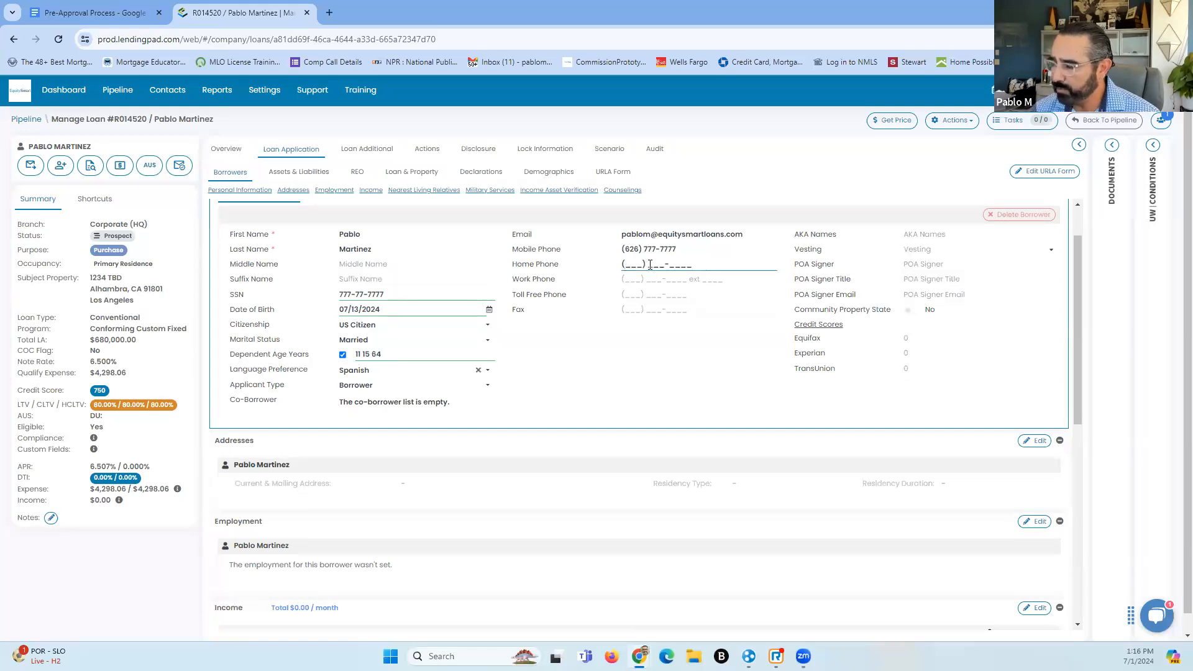
pyautogui.write('626) 777-7777')
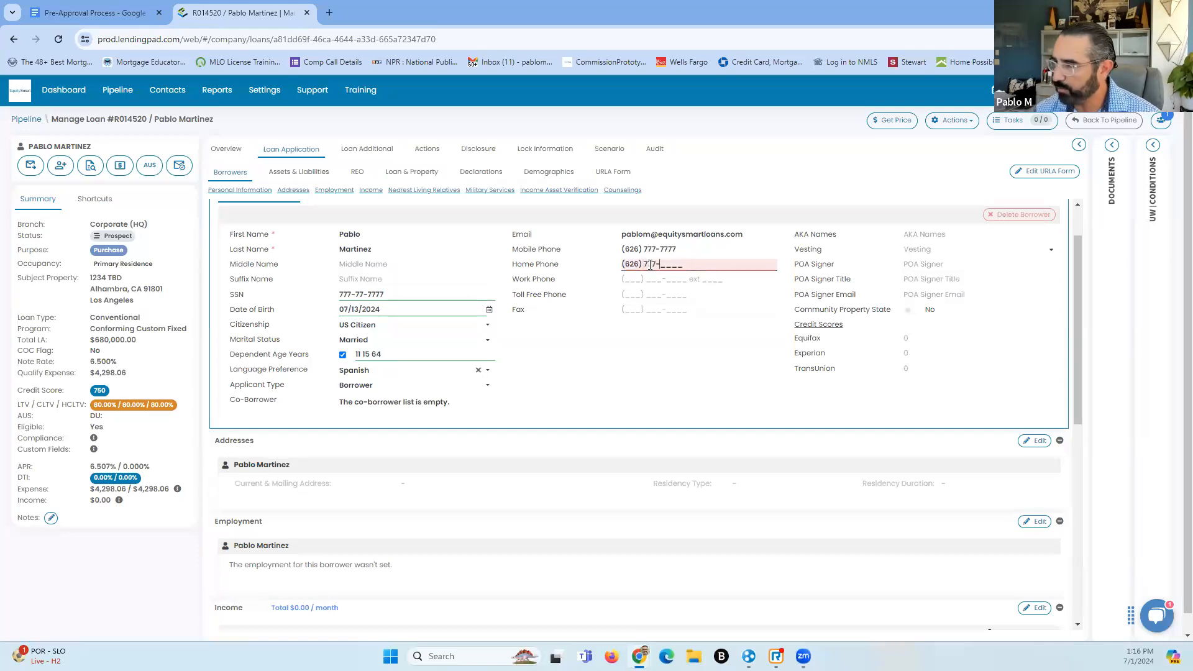
pyautogui.click(626, 279)
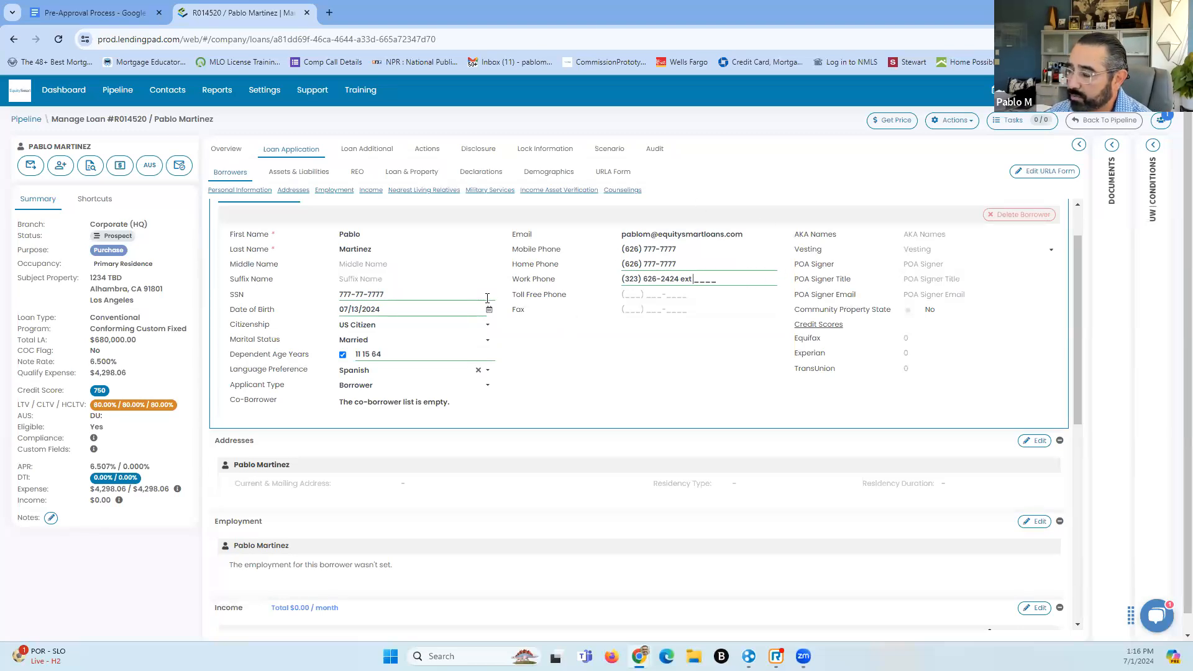
pyautogui.scroll(-3, 481, 281)
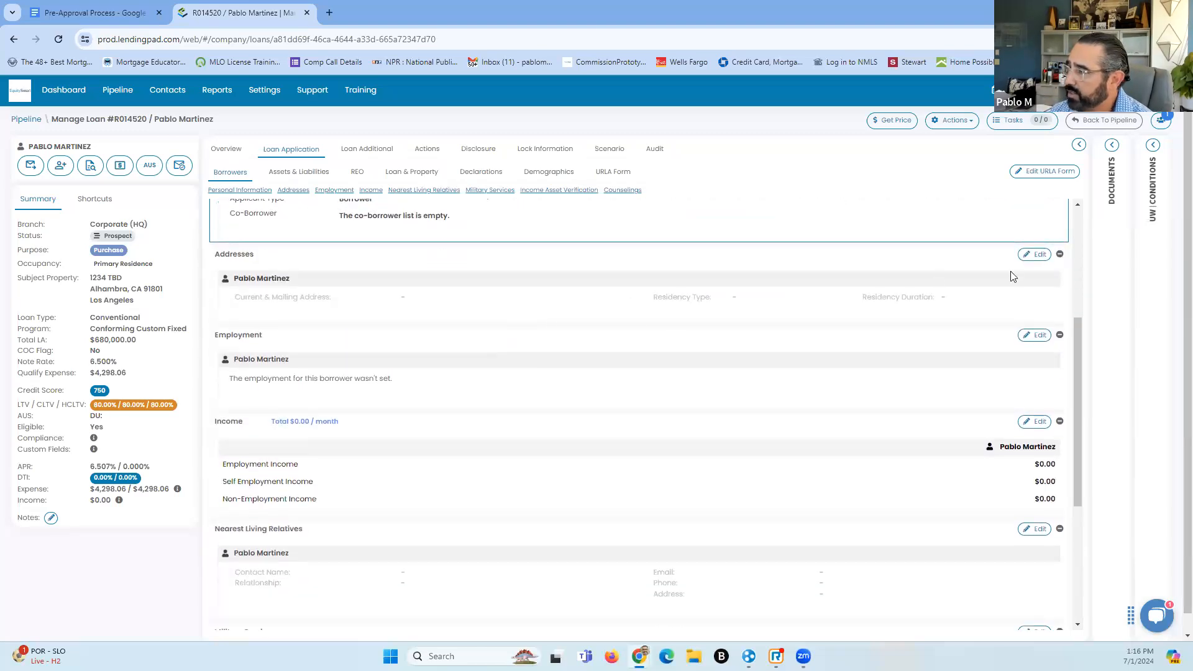
pyautogui.scroll(4, 1009, 299)
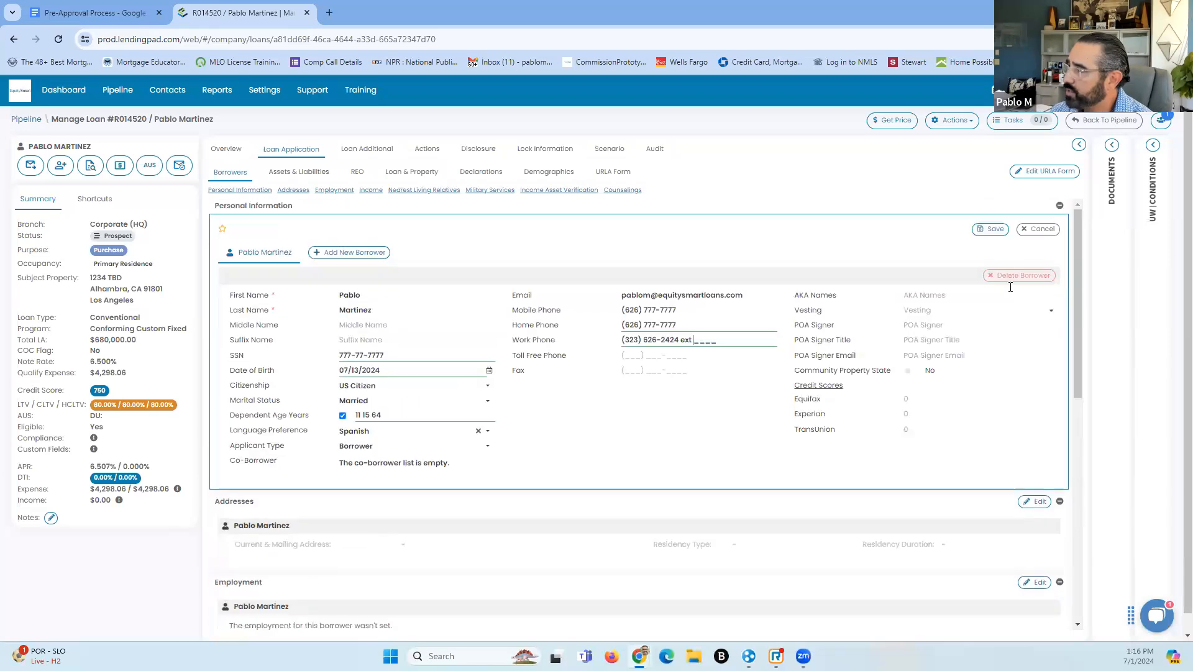
# After the age validation error, change the birth date to 07/13/1973 and save the personal information
pyautogui.click(997, 232)
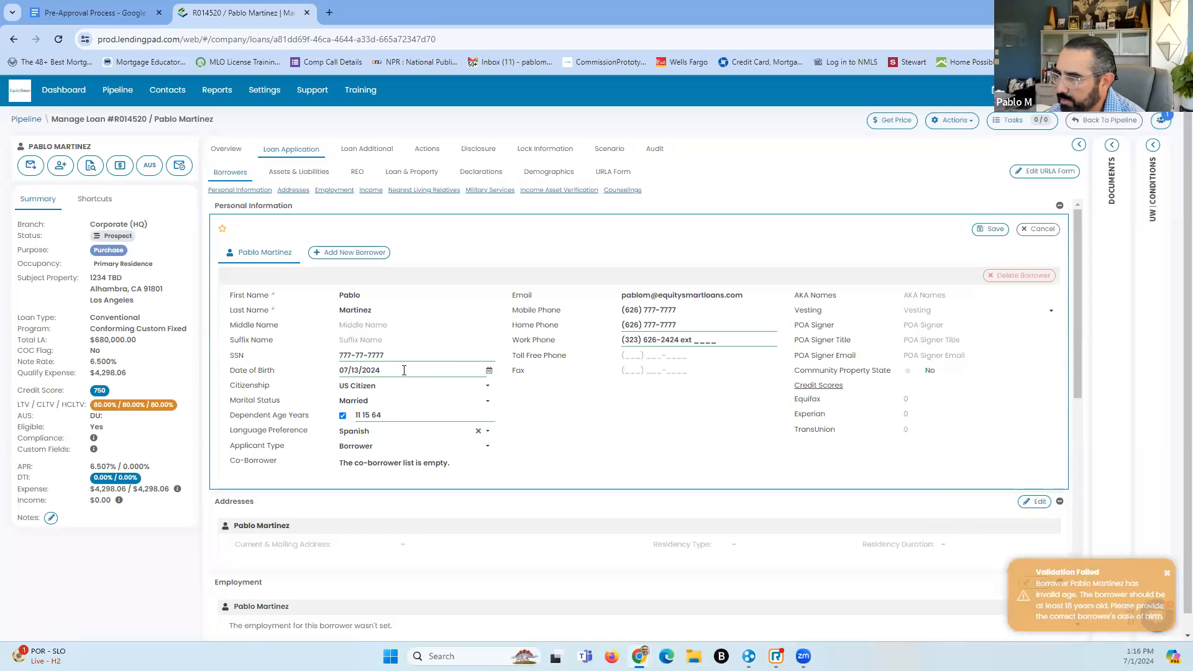
pyautogui.press('BackSpace')
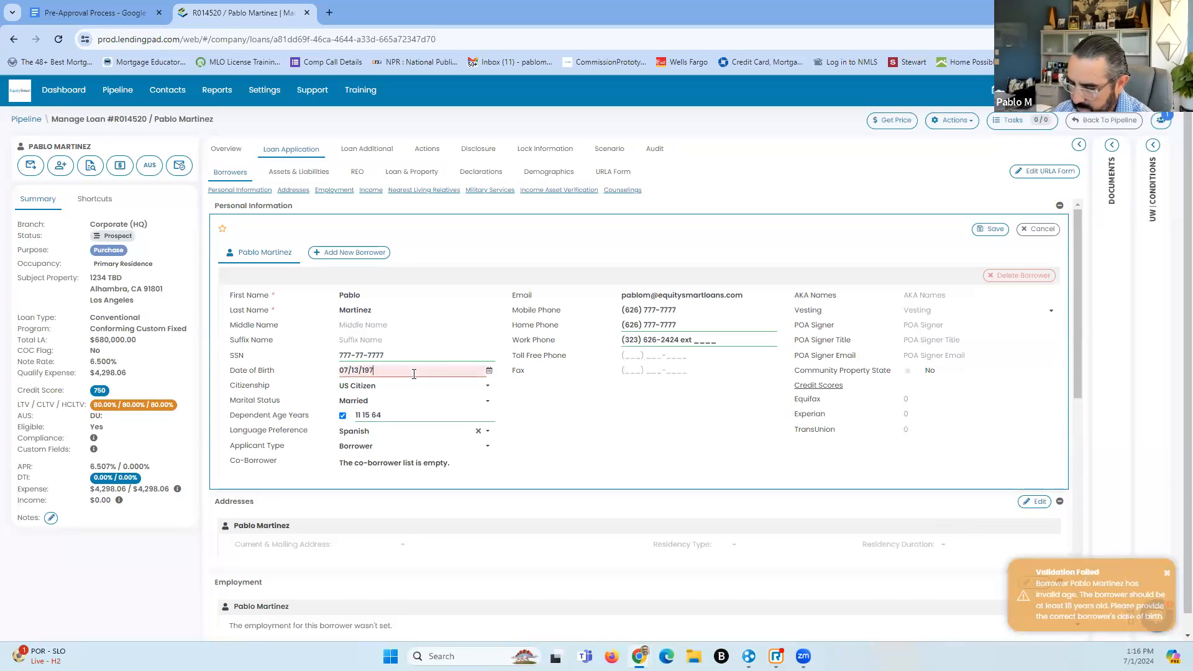
pyautogui.write('3')
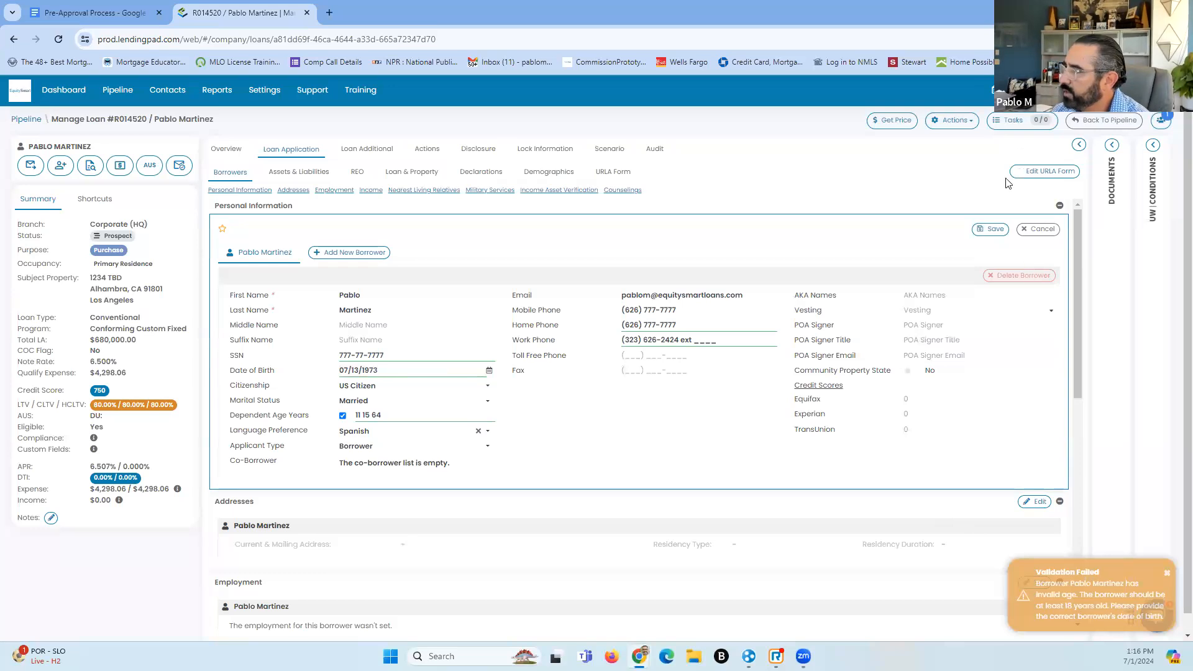
pyautogui.click(992, 229)
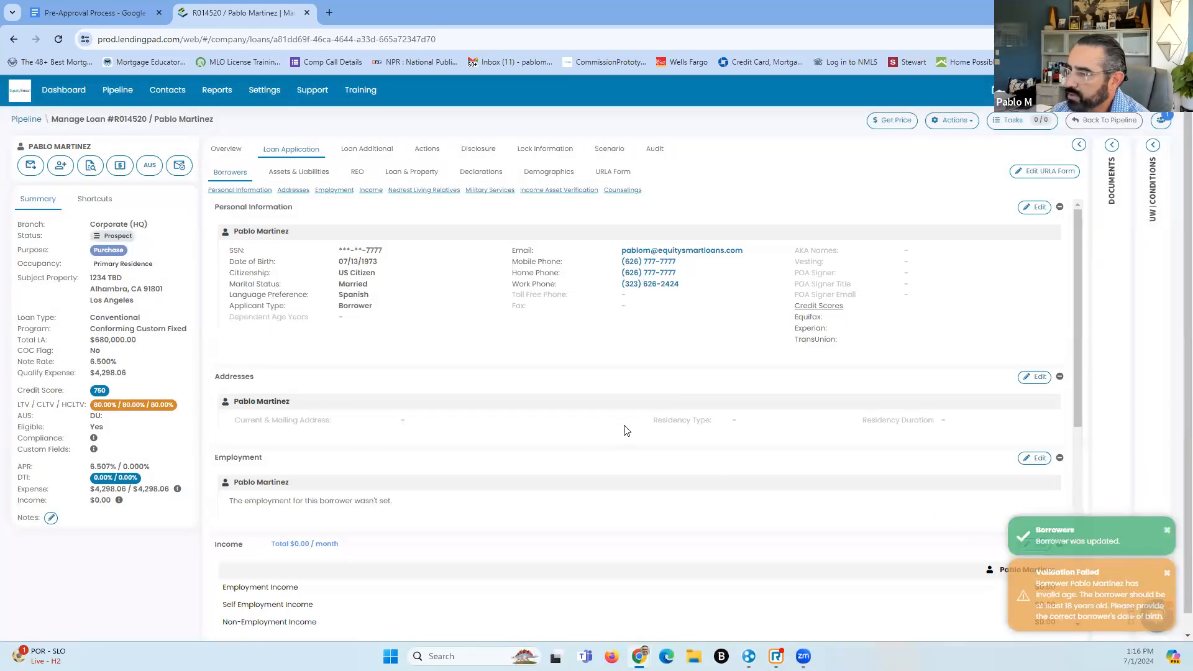
# Search '123' in the address editor and pick the suggested current address
pyautogui.scroll(-2, 539, 365)
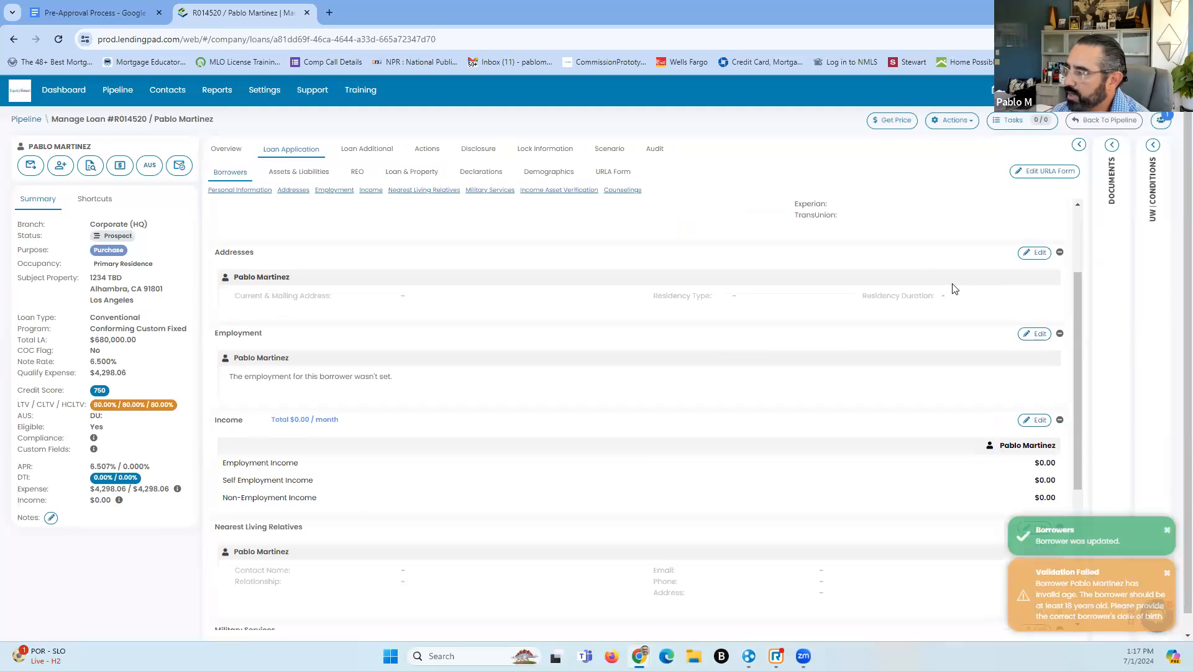
pyautogui.click(1035, 253)
pyautogui.click(368, 340)
pyautogui.write('123')
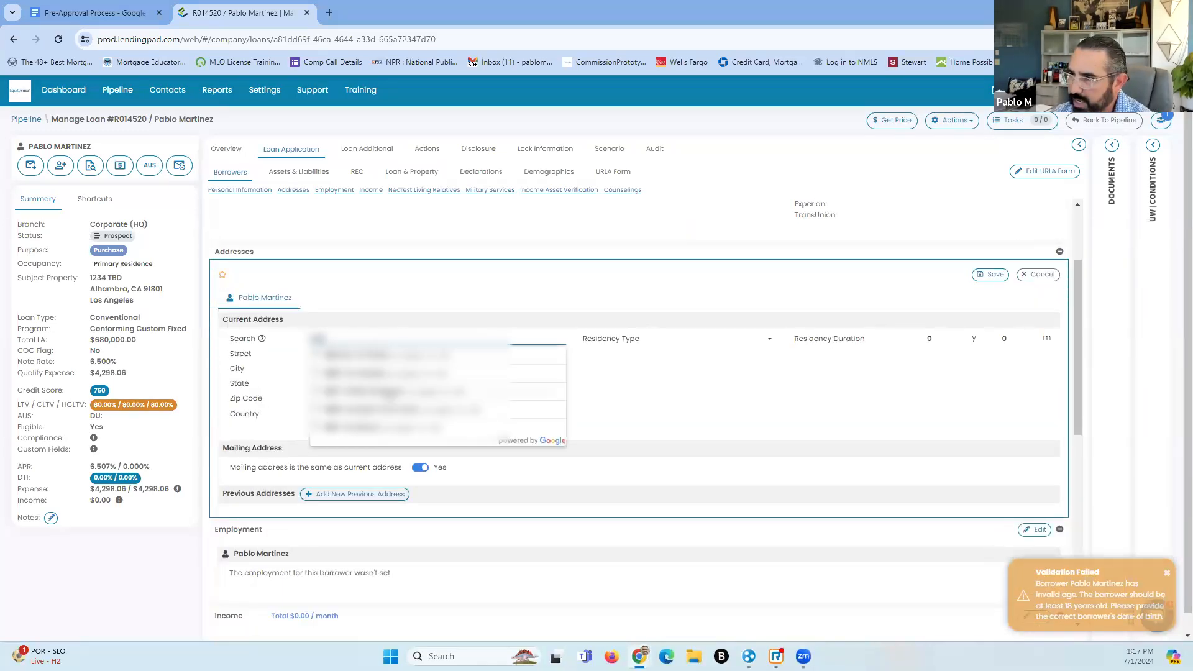
pyautogui.click(386, 393)
# Set residency type to Rent at $3,500 monthly for 6 years and save the addresses
pyautogui.click(758, 340)
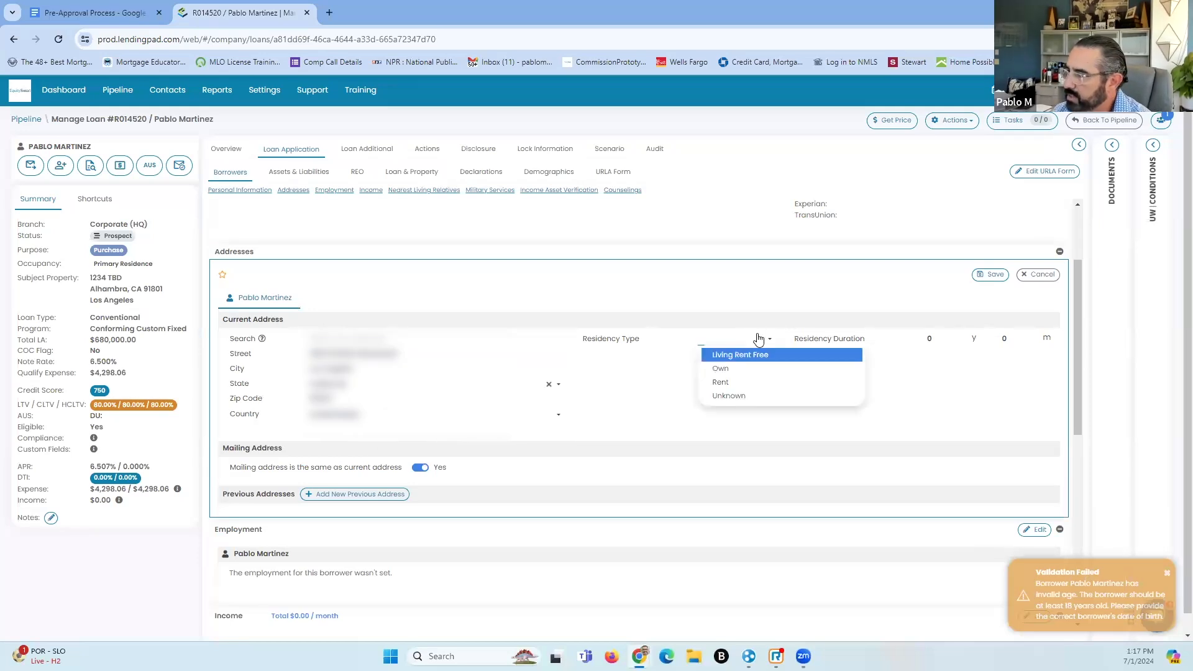
pyautogui.click(734, 383)
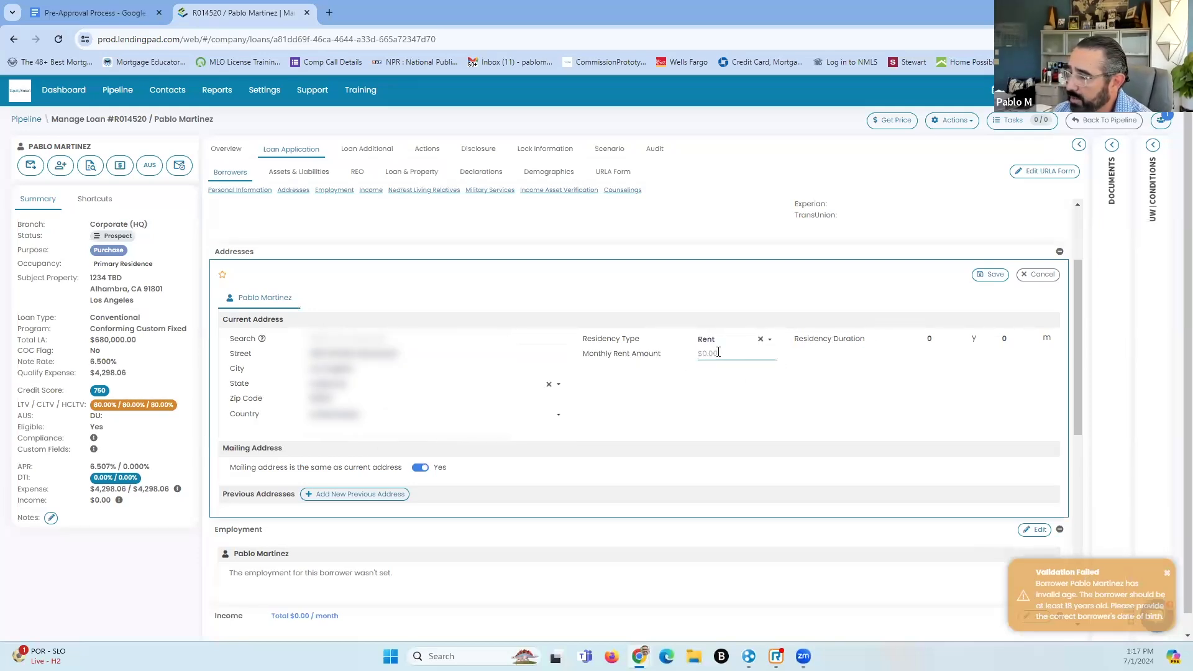
pyautogui.write('3500')
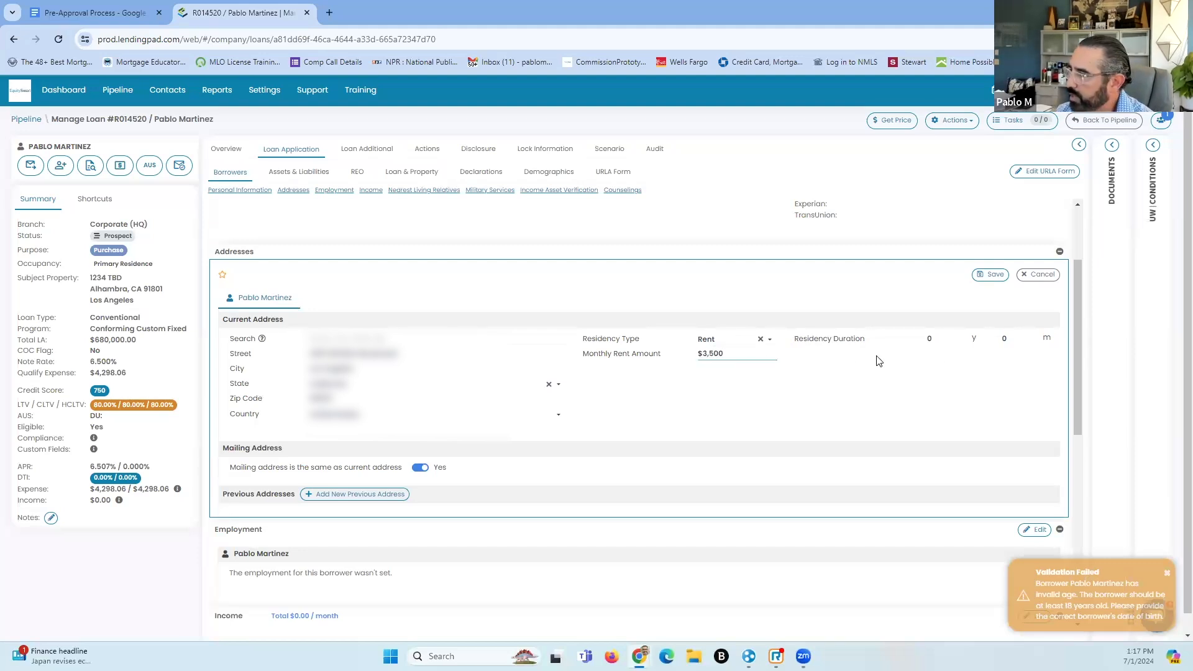
pyautogui.click(965, 343)
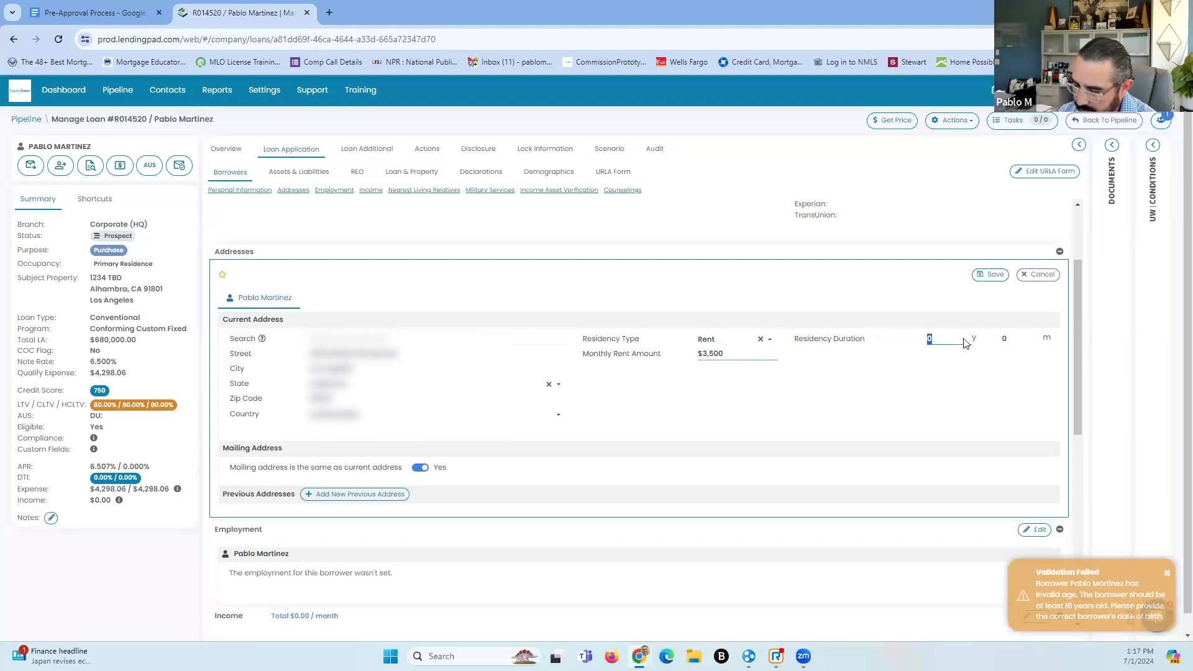
pyautogui.write('6')
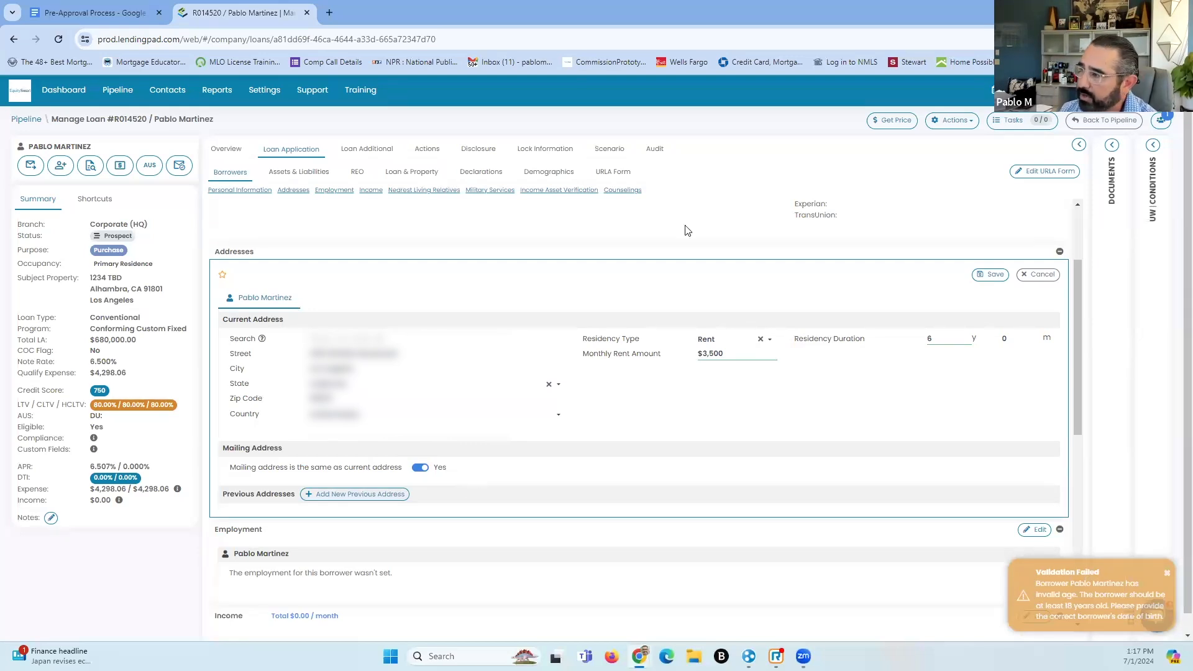
pyautogui.click(1001, 275)
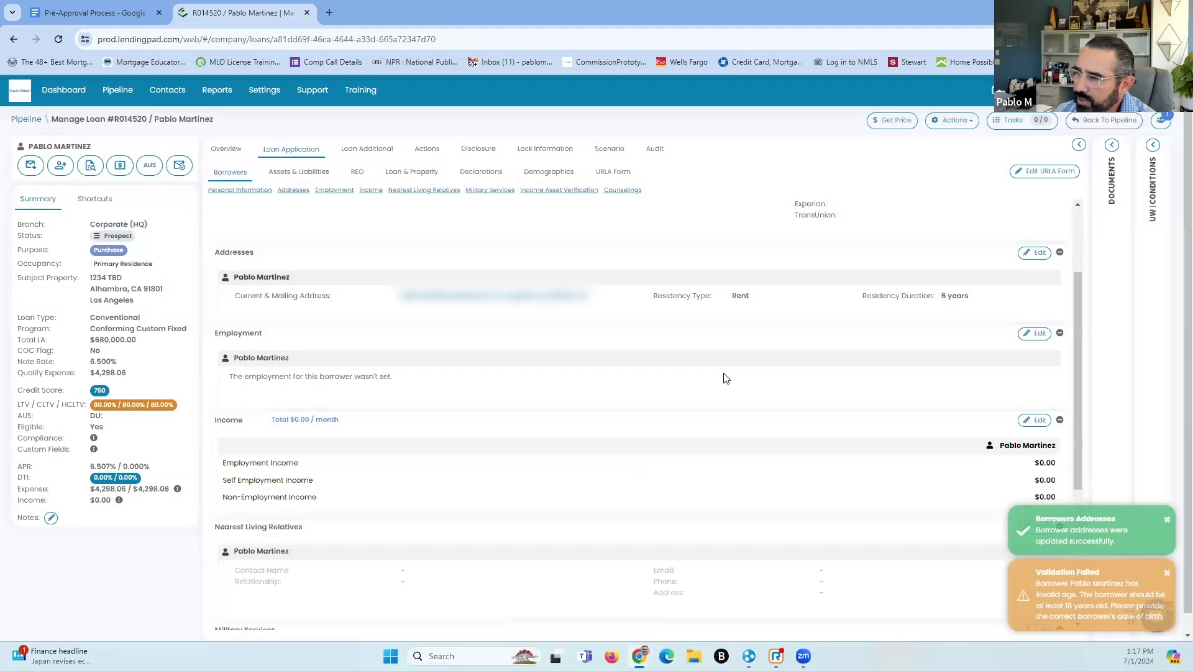
pyautogui.scroll(-1, 721, 378)
pyautogui.scroll(-1, 721, 378)
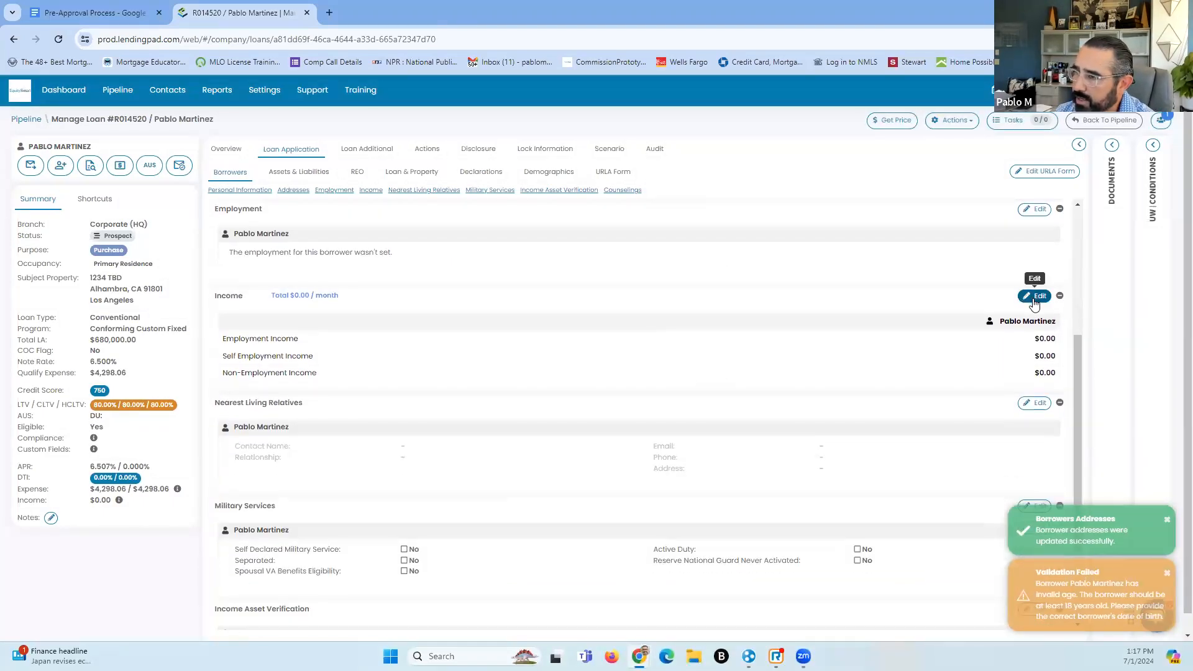
pyautogui.scroll(2, 392, 274)
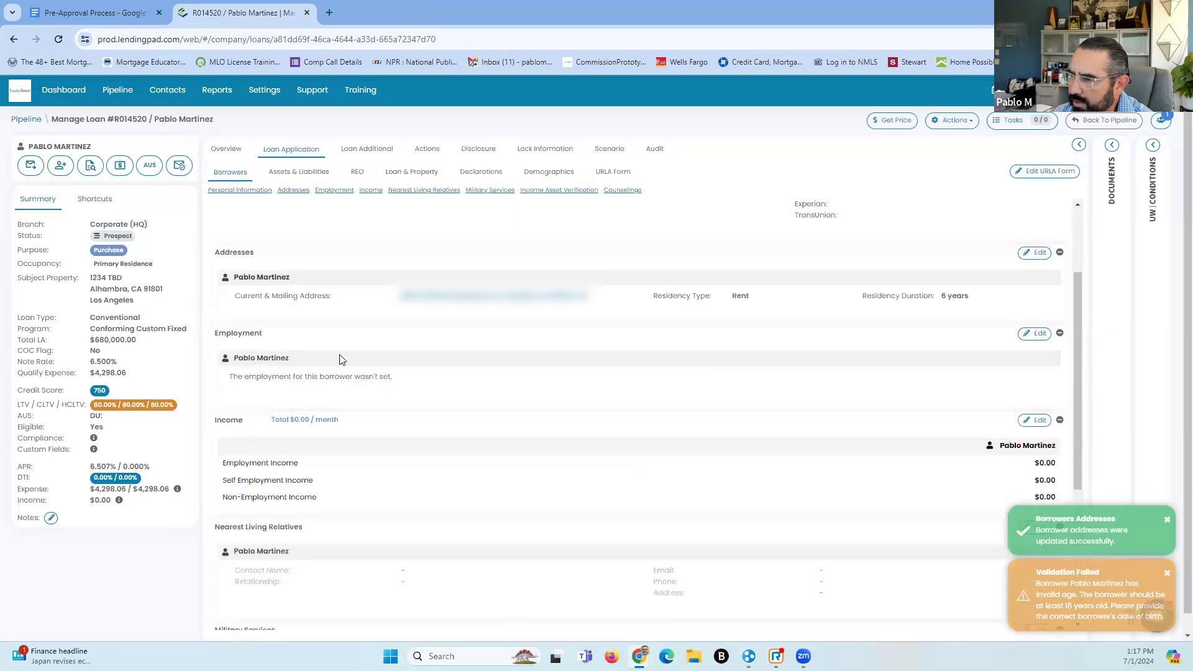
# Add a current employment entry for employer EquitySmart with the employer's phone number
pyautogui.click(1035, 333)
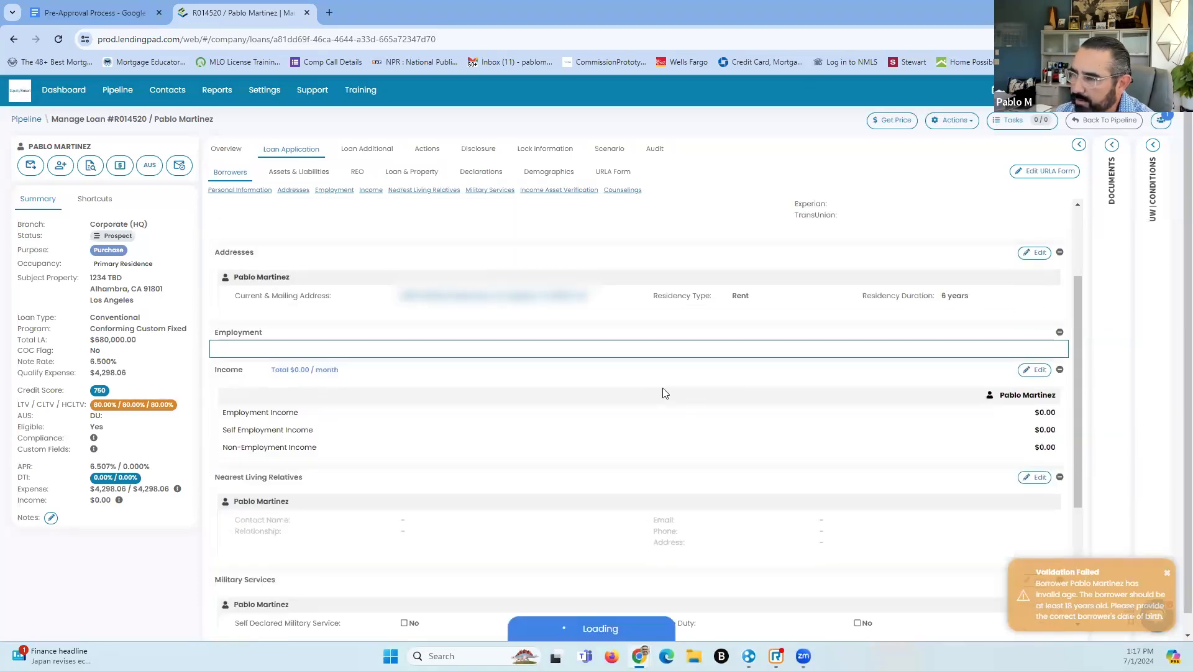
pyautogui.click(371, 343)
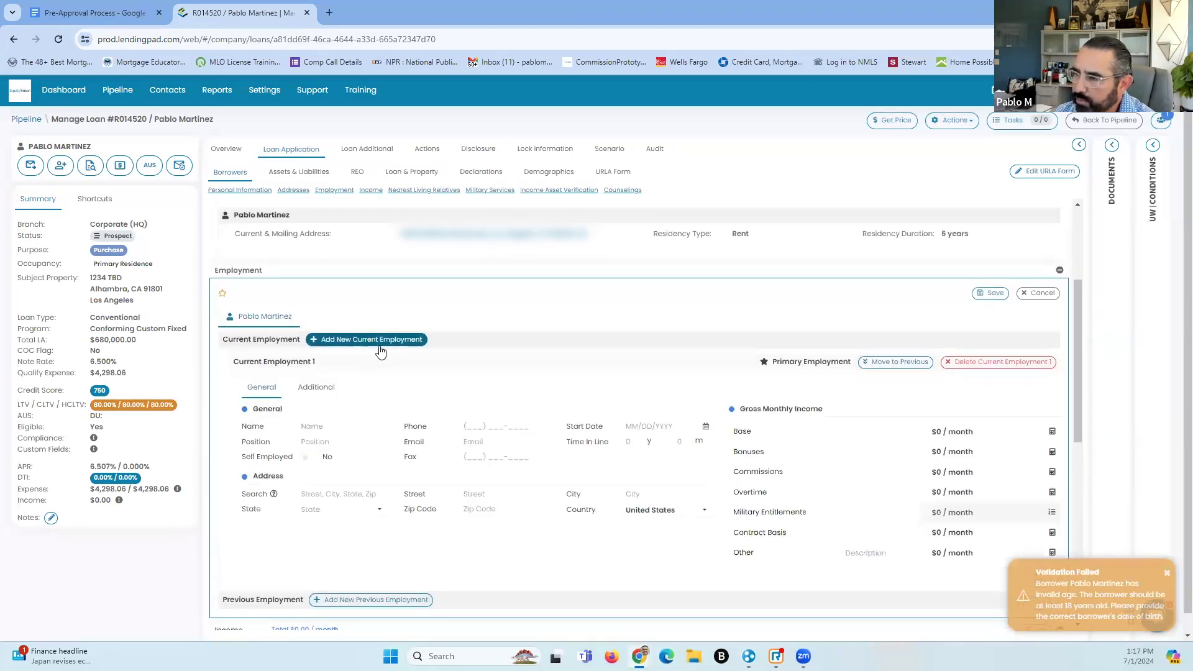
pyautogui.scroll(-3, 415, 395)
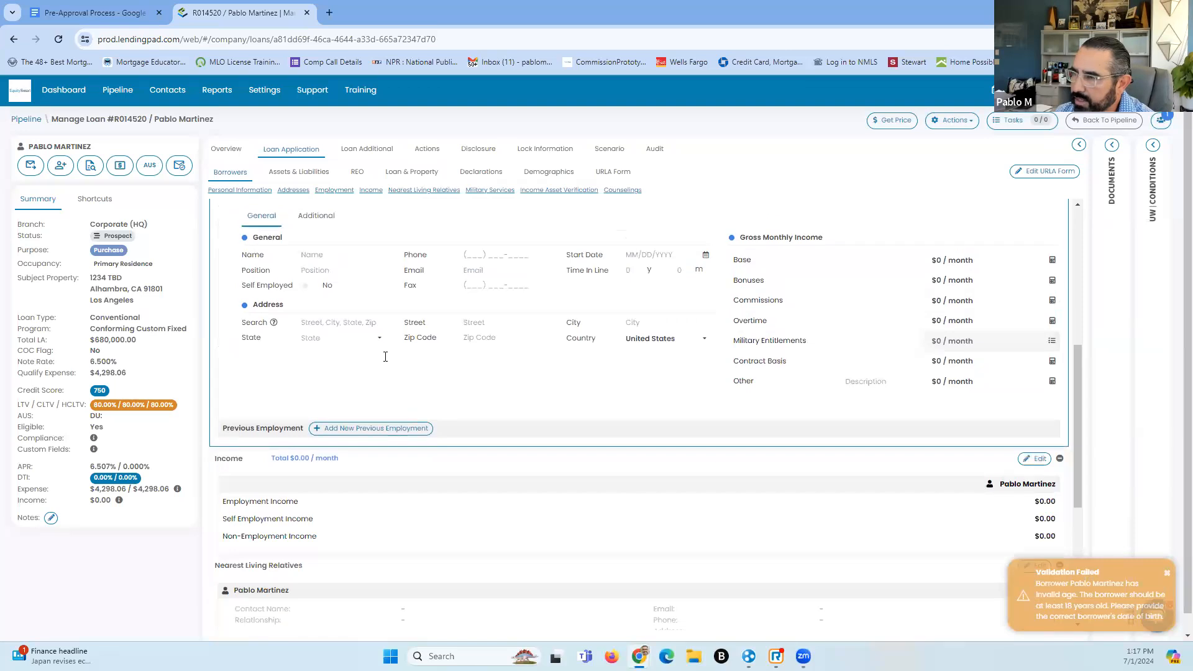
pyautogui.scroll(2, 348, 360)
pyautogui.click(317, 365)
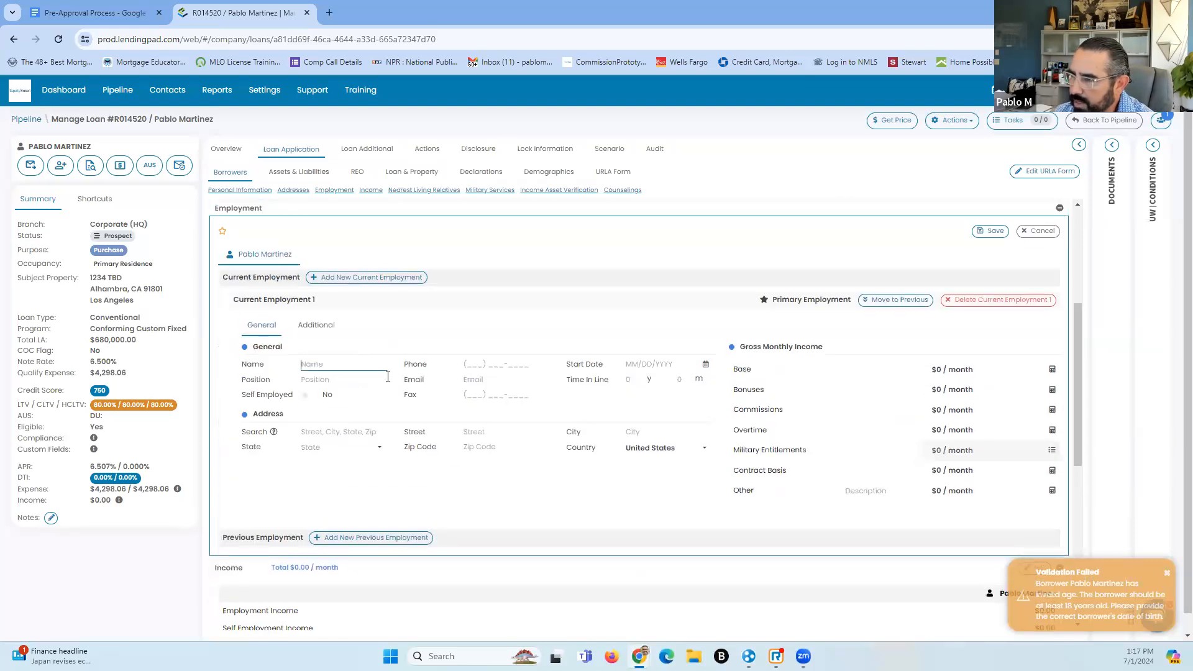
pyautogui.write('EquitySam')
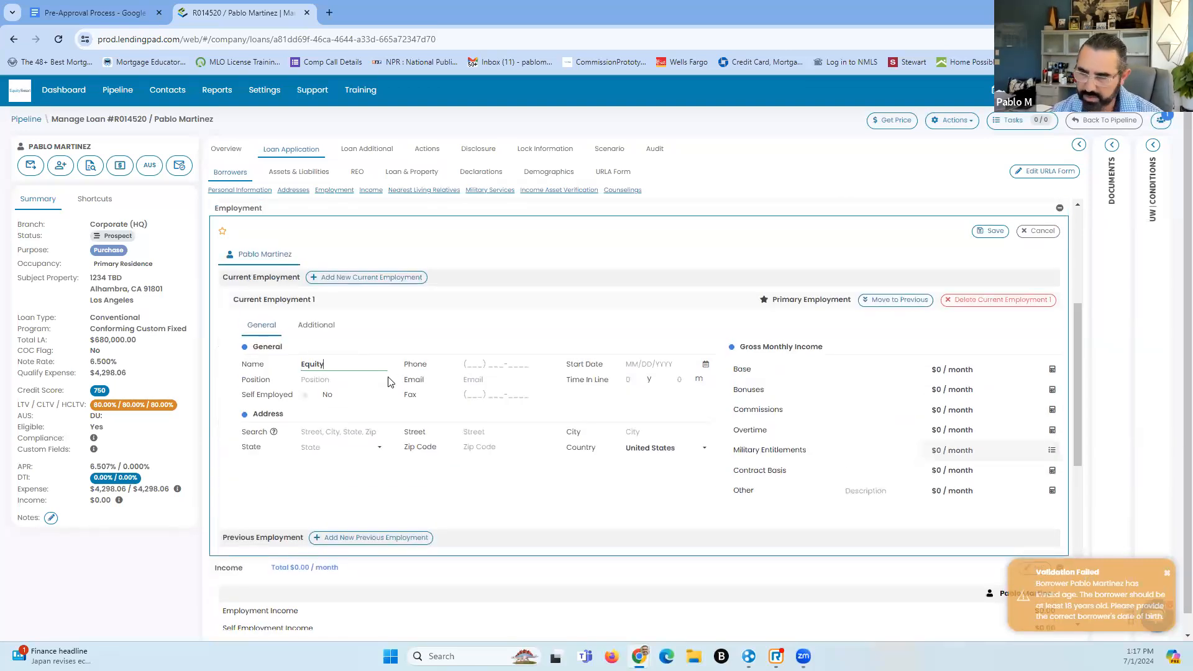
pyautogui.press('BackSpace')
pyautogui.press('BackSpace')
pyautogui.press('BackSpace')
pyautogui.write('Smart')
pyautogui.click(467, 366)
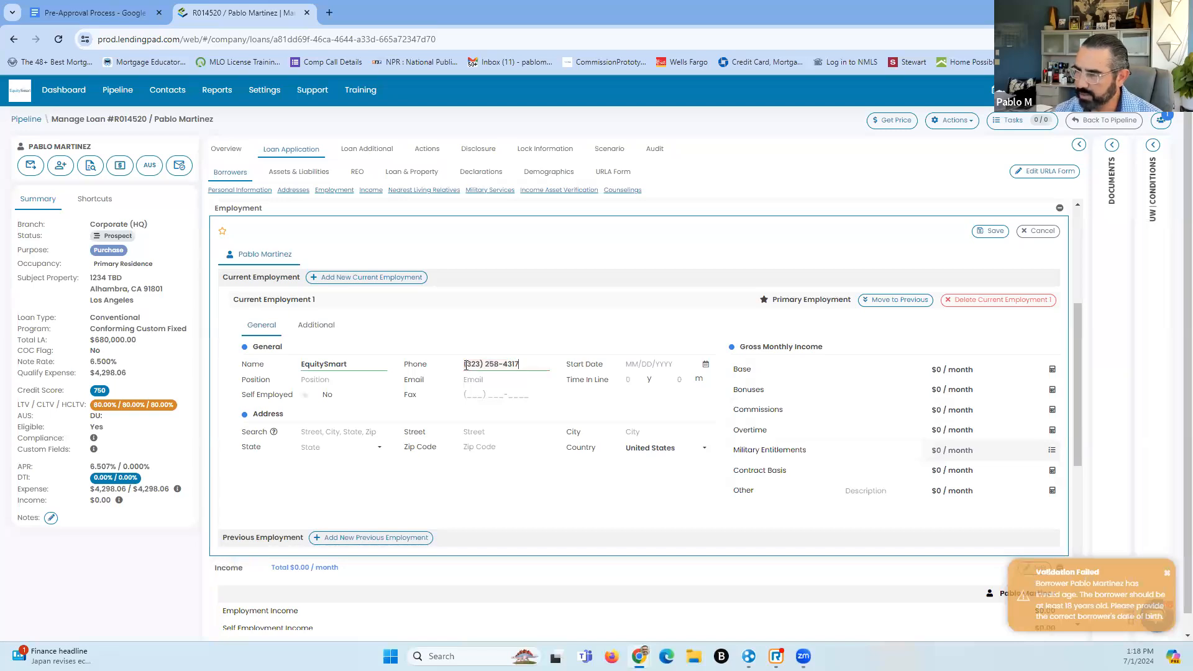
# Enter the position Loan Officer, the work e-mail address, and start date 01/01/2001
pyautogui.click(347, 382)
pyautogui.write('Loan')
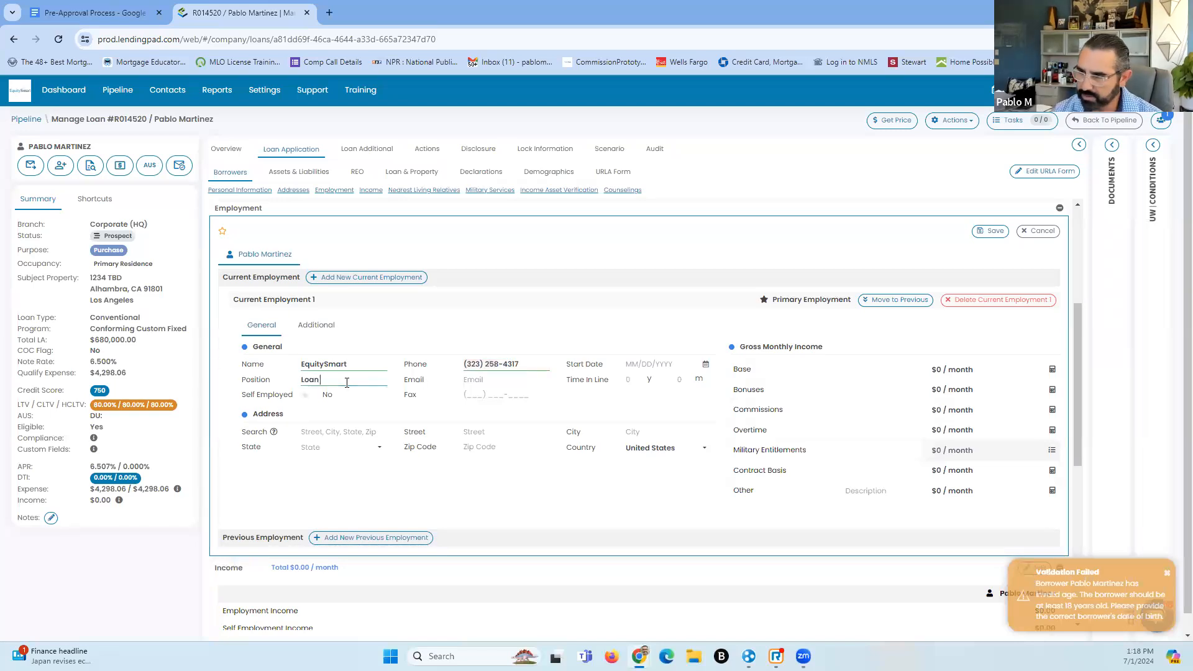
pyautogui.write(' Officer')
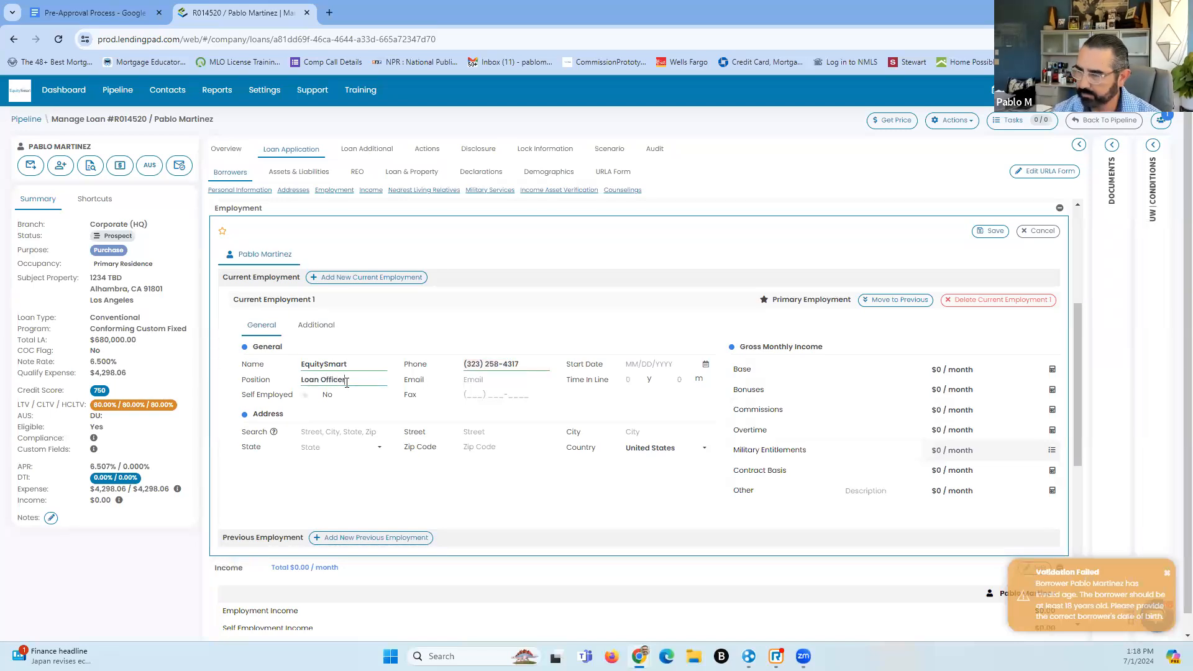
pyautogui.click(475, 379)
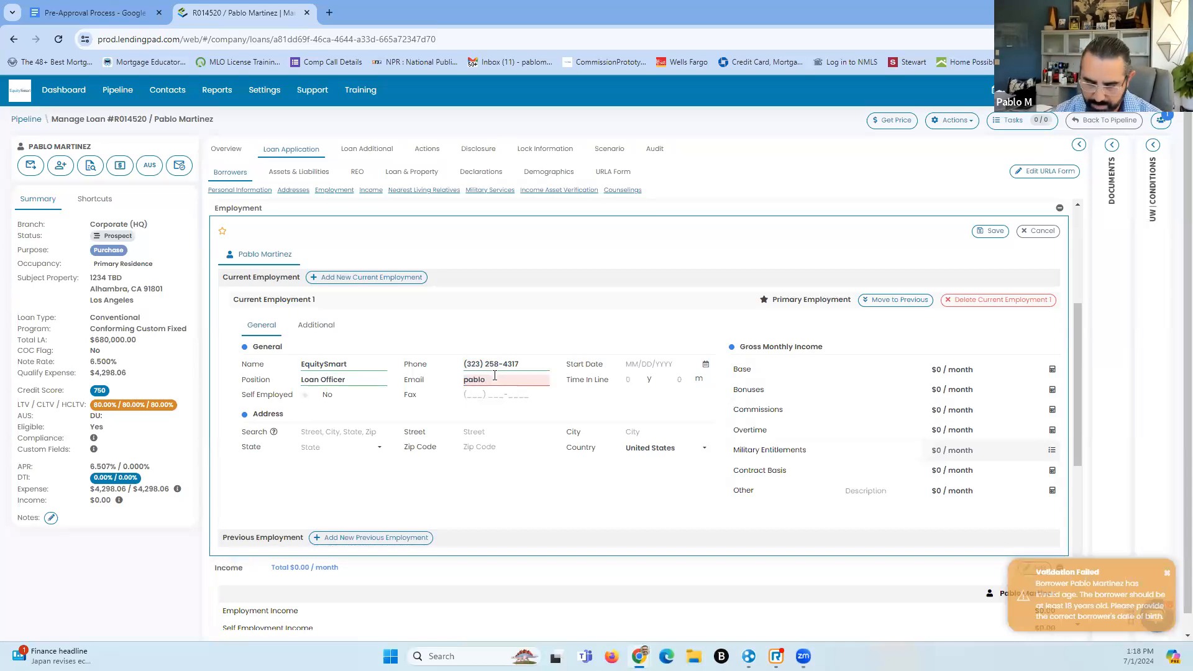
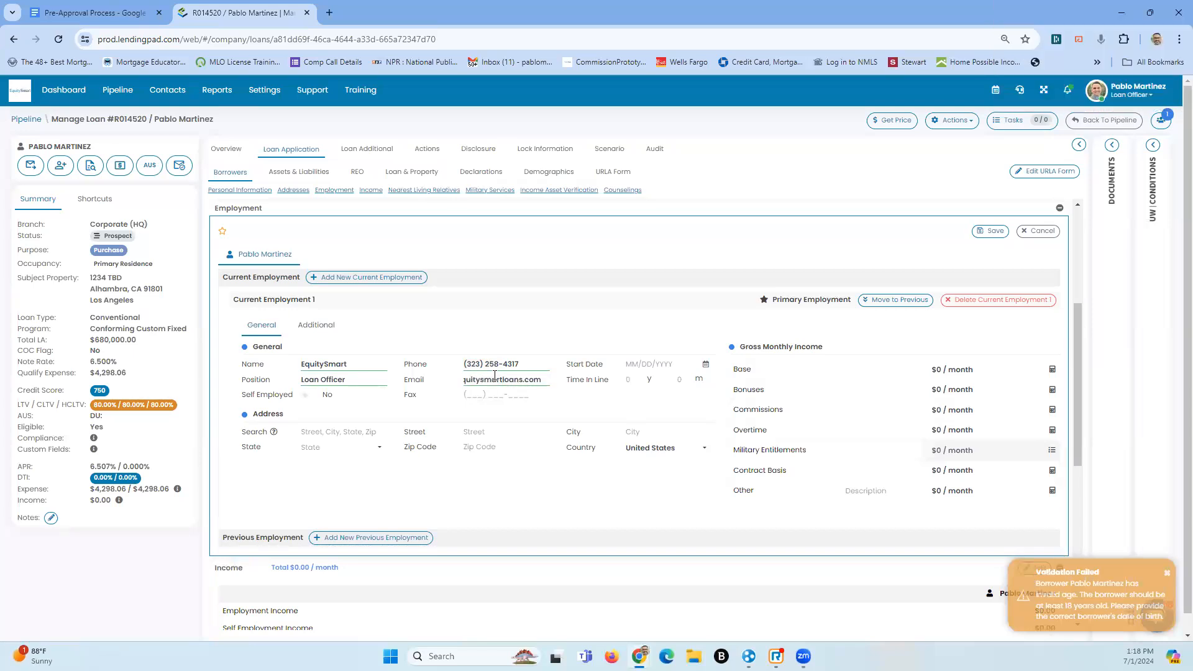
pyautogui.click(453, 329)
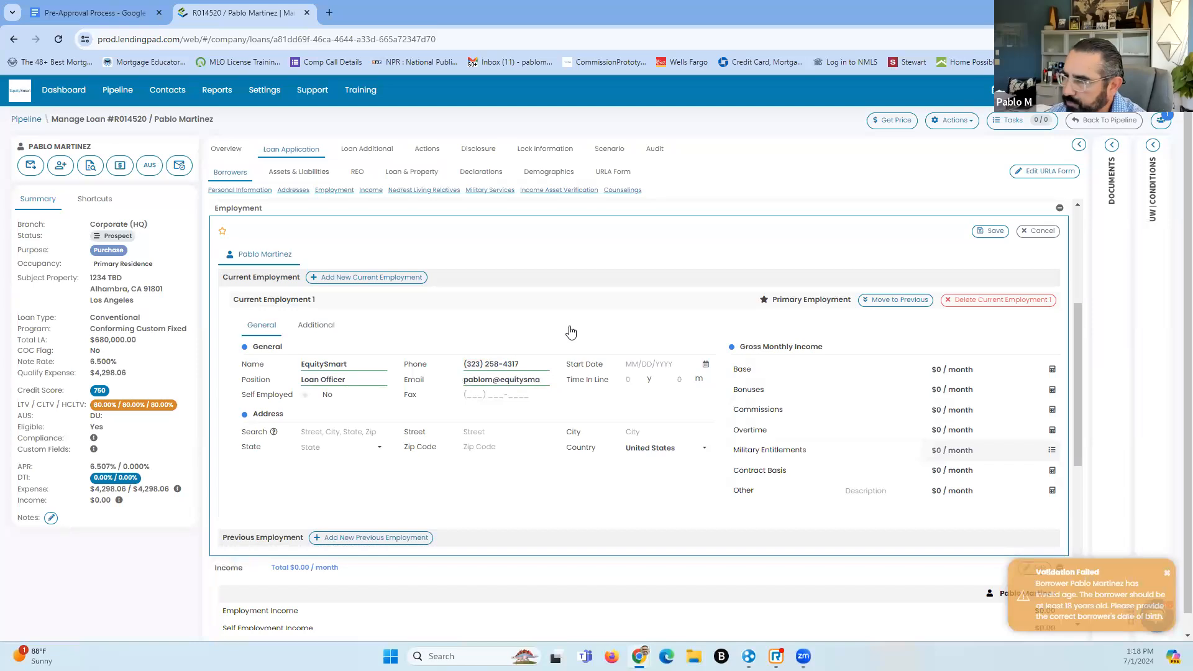
pyautogui.click(694, 368)
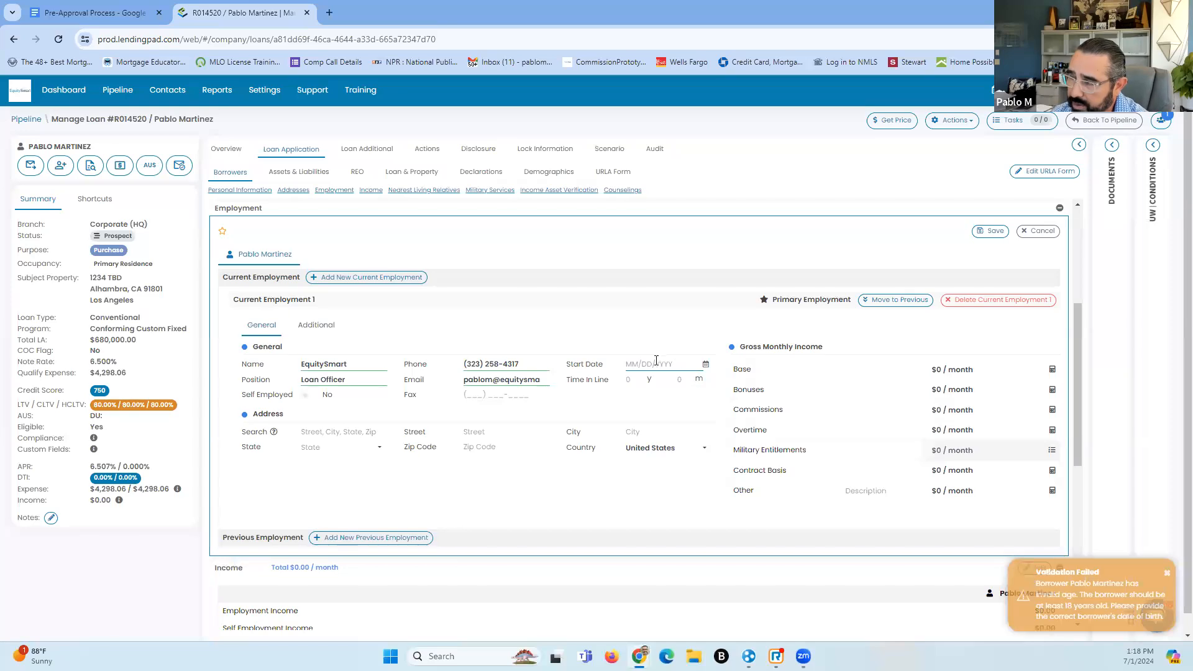
pyautogui.write('01/')
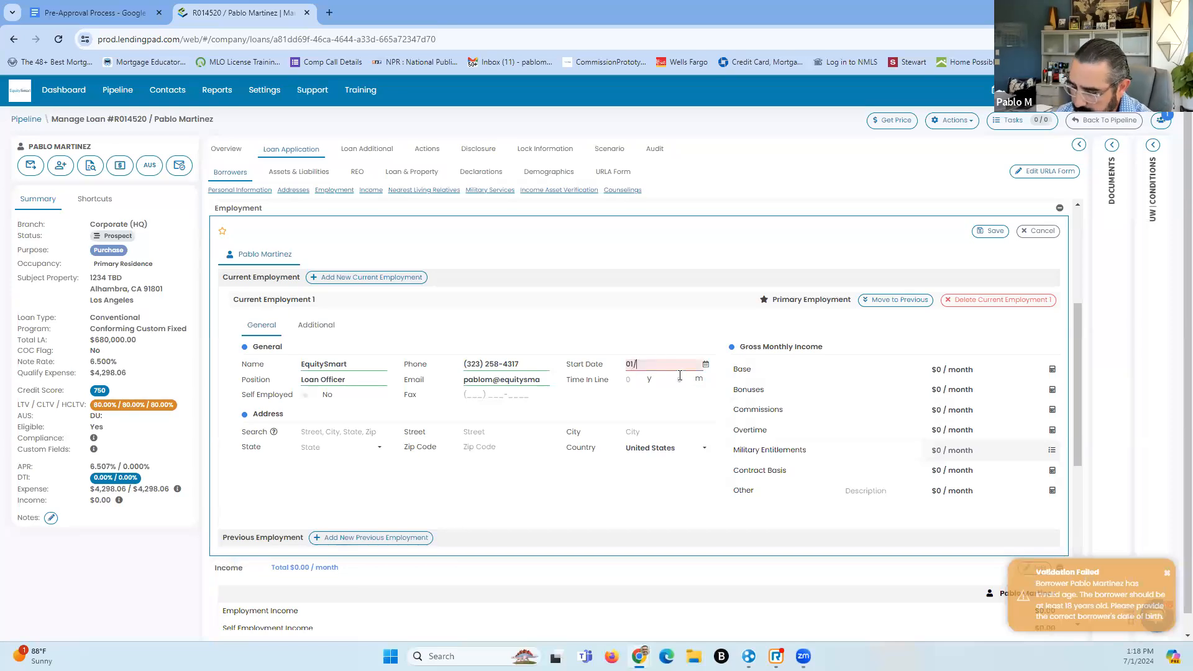
pyautogui.write('01/')
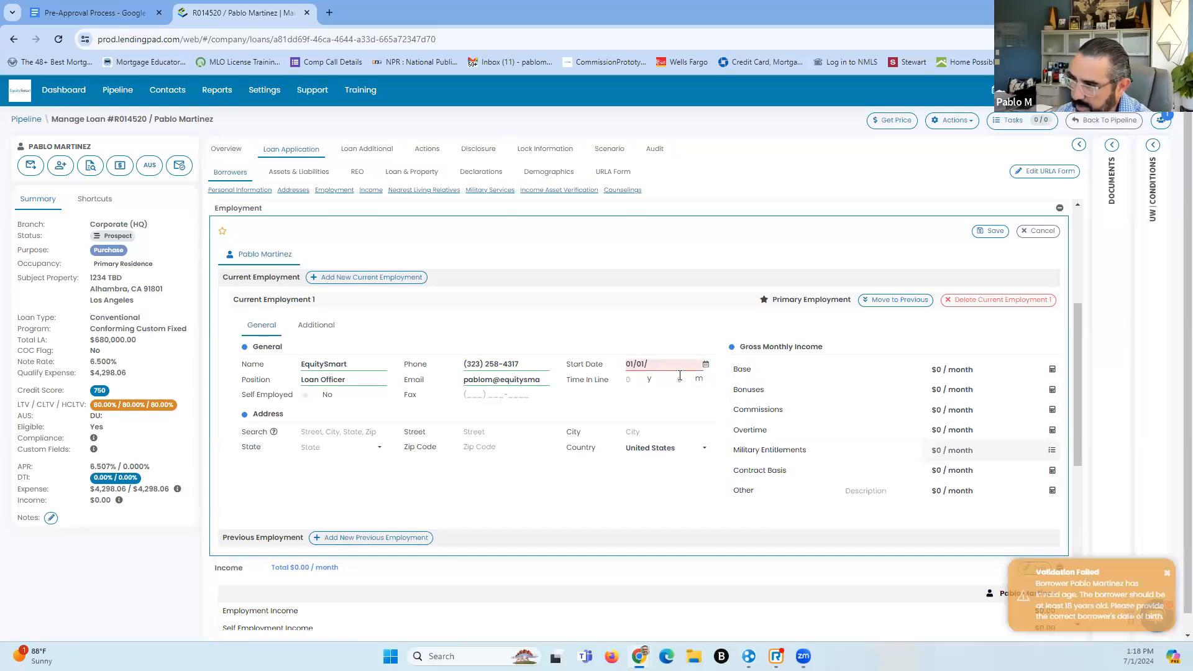
pyautogui.write('2001')
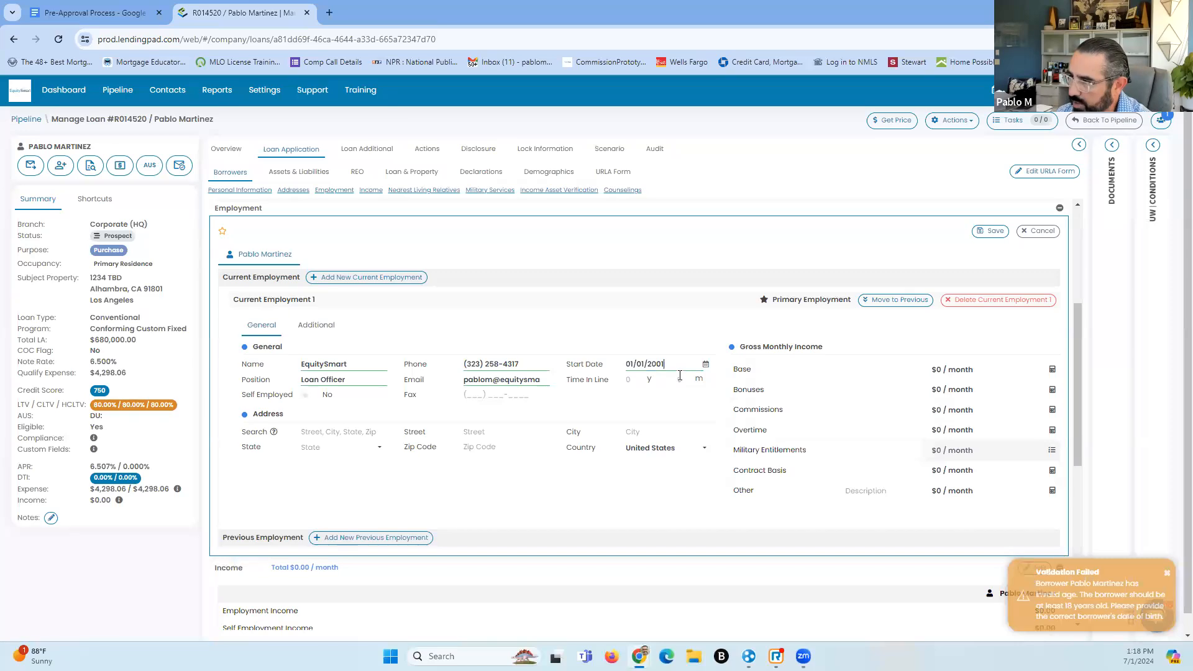
# Compute base monthly income of $7,800.00 from a $45 hourly wage, then dismiss the validation warning
pyautogui.click(1052, 370)
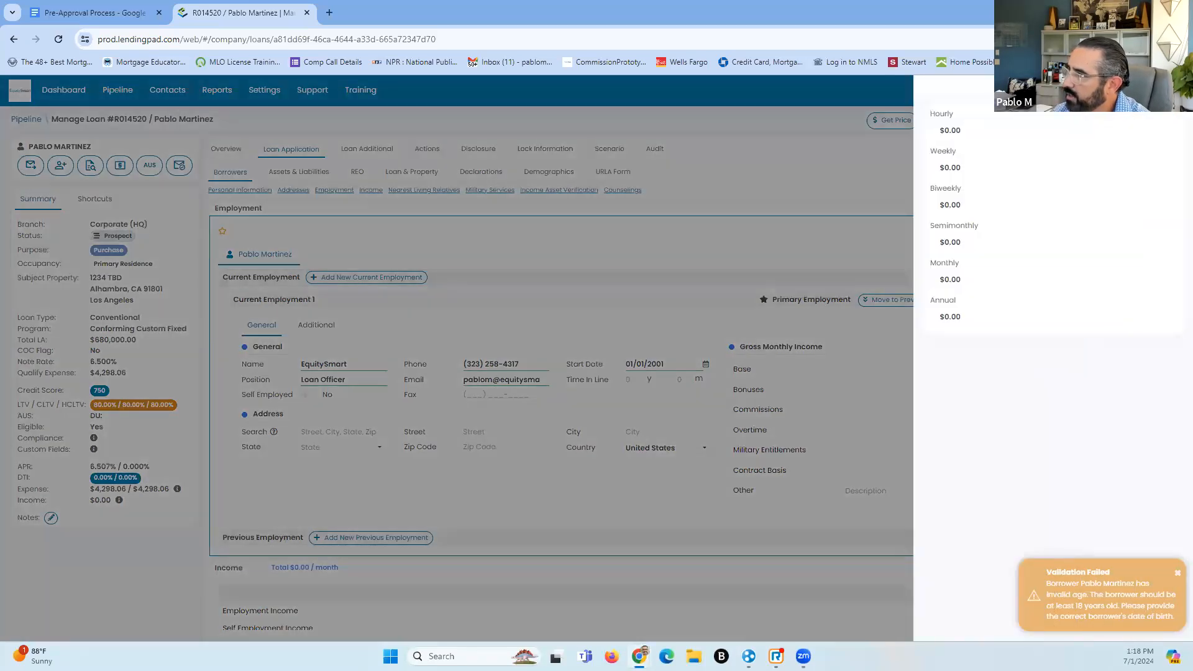
pyautogui.click(1160, 91)
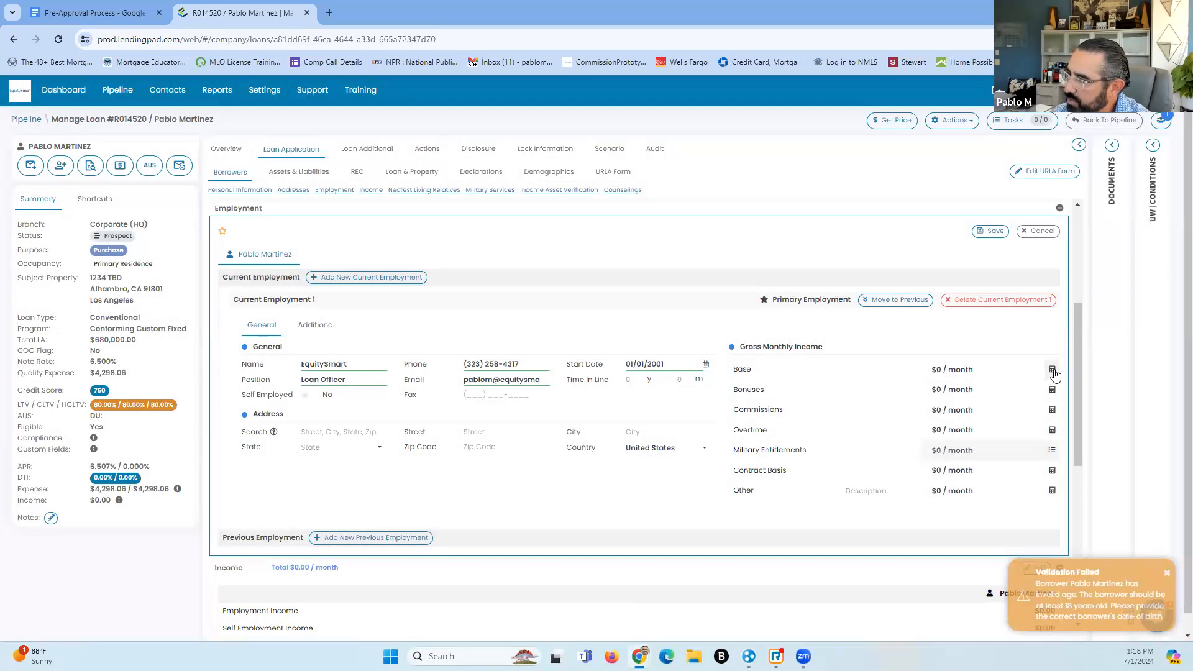
pyautogui.click(1053, 371)
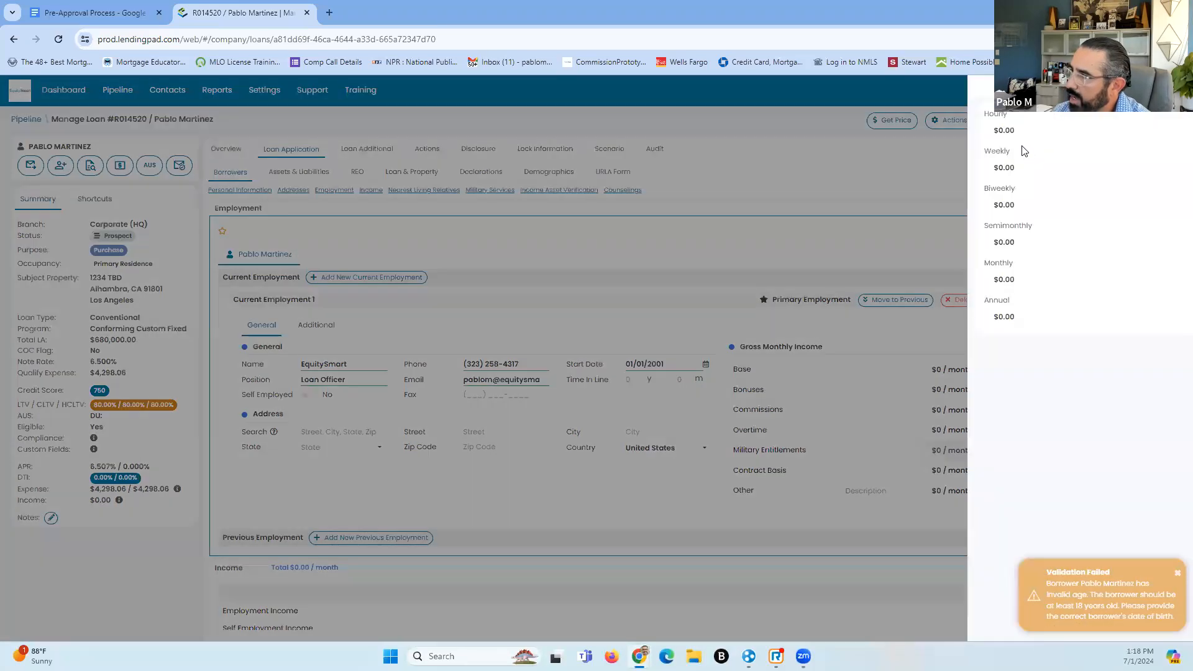
pyautogui.click(993, 131)
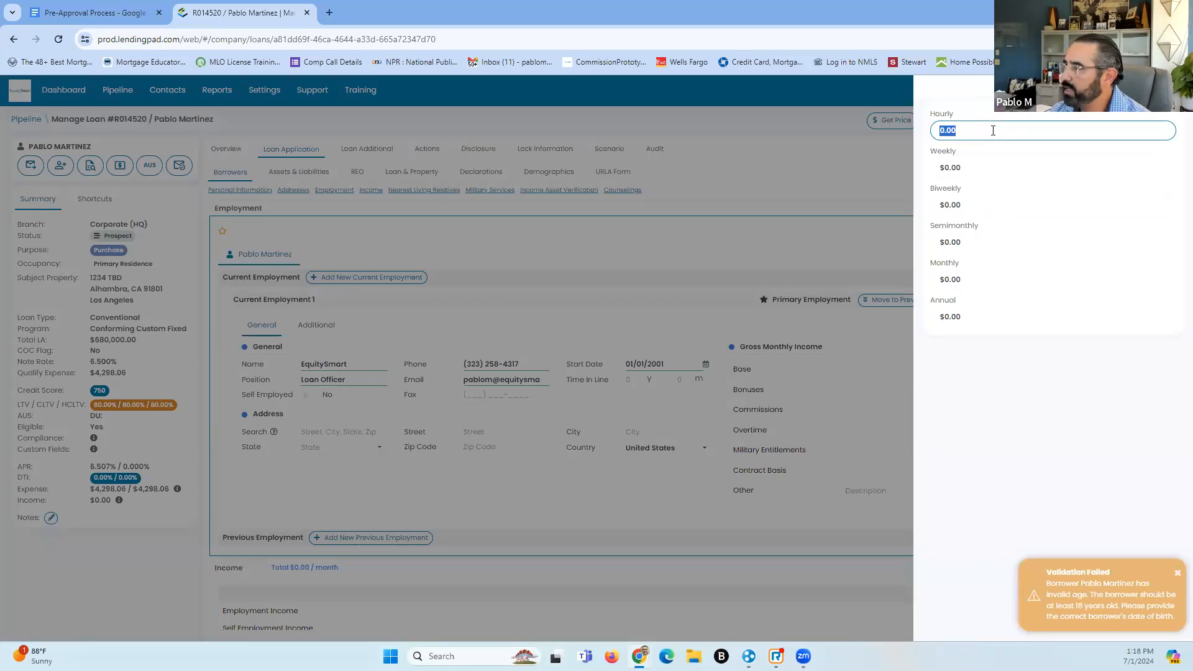
pyautogui.write('45')
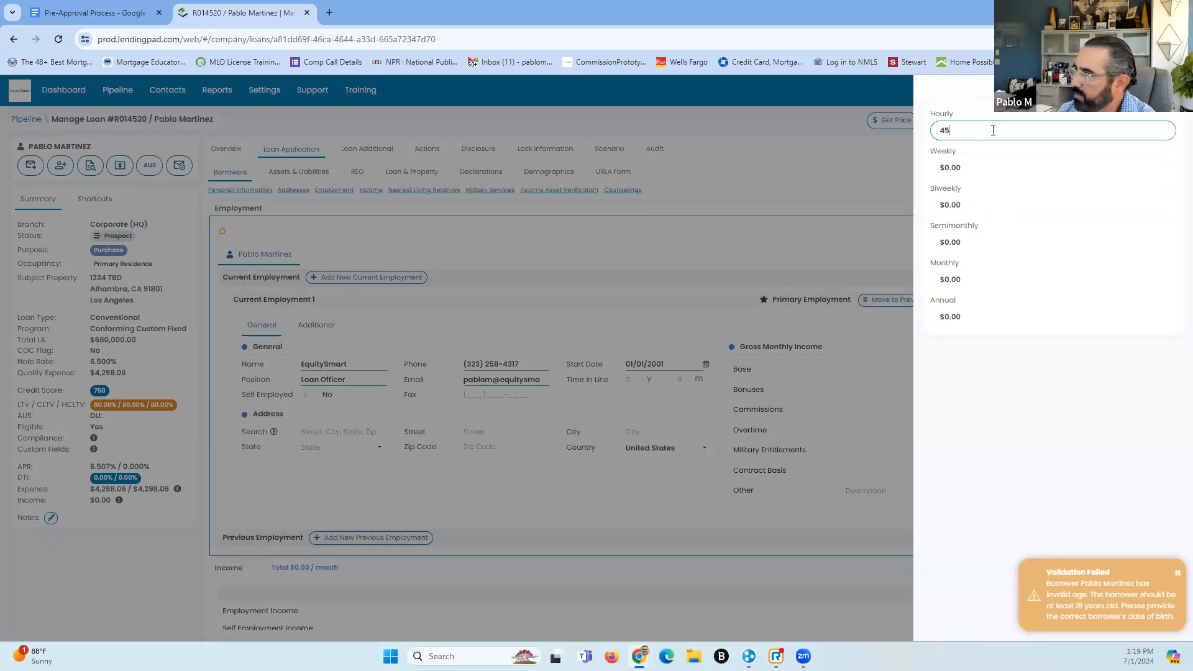
pyautogui.press('Return')
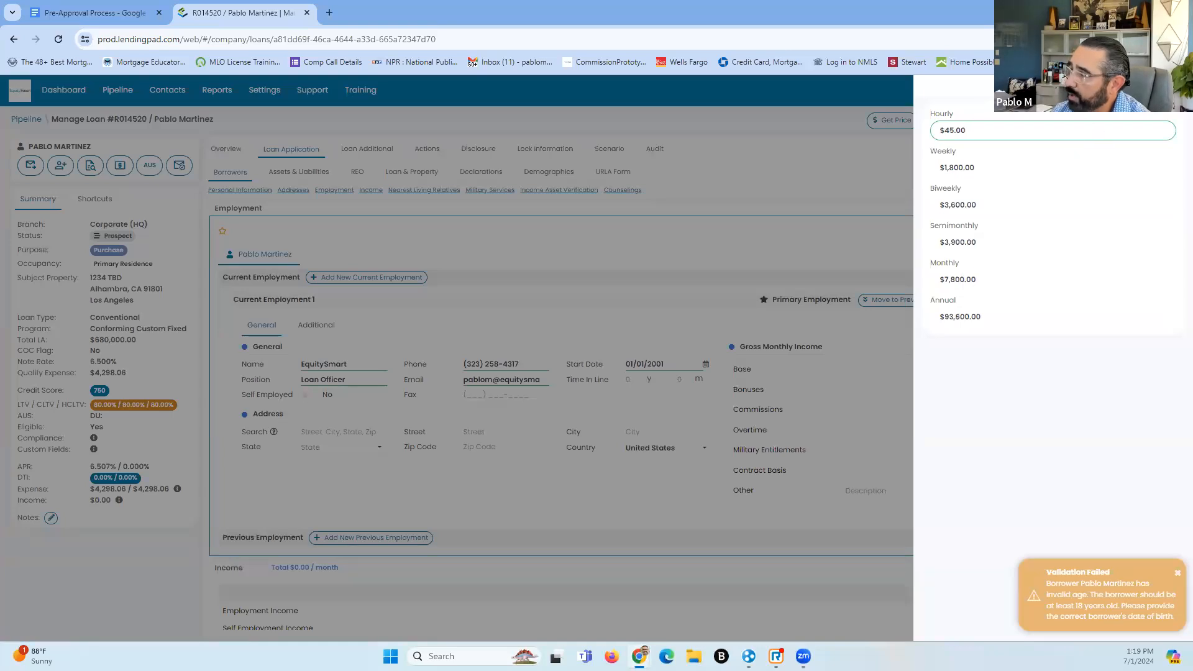
pyautogui.click(1130, 106)
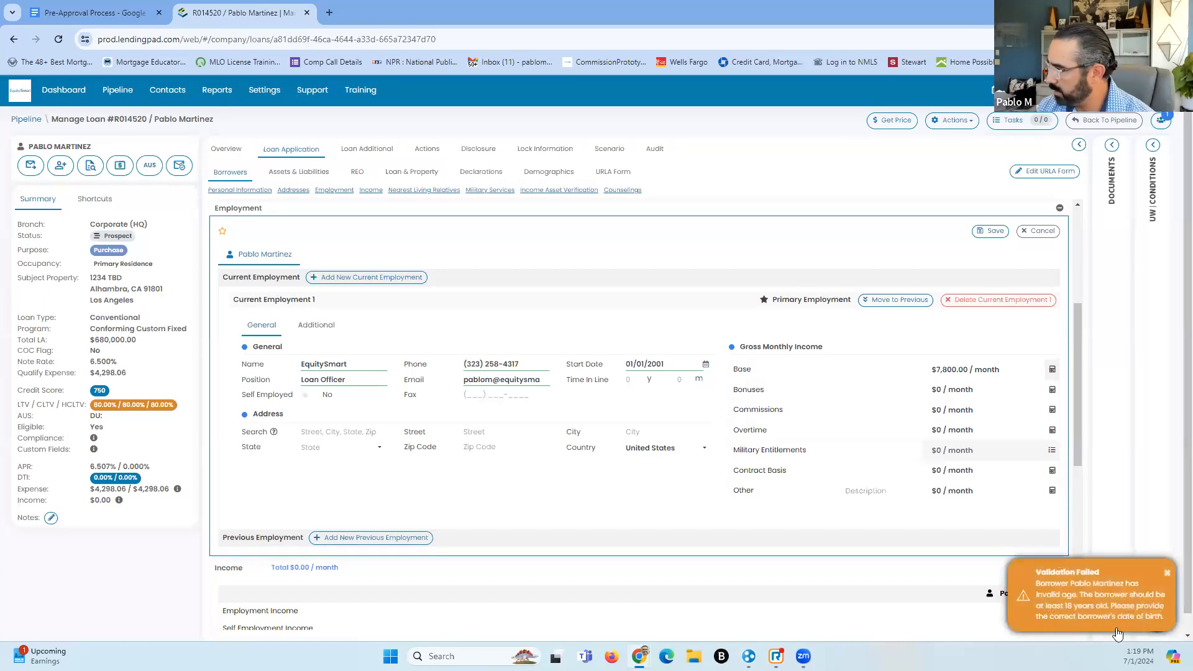
pyautogui.click(1166, 572)
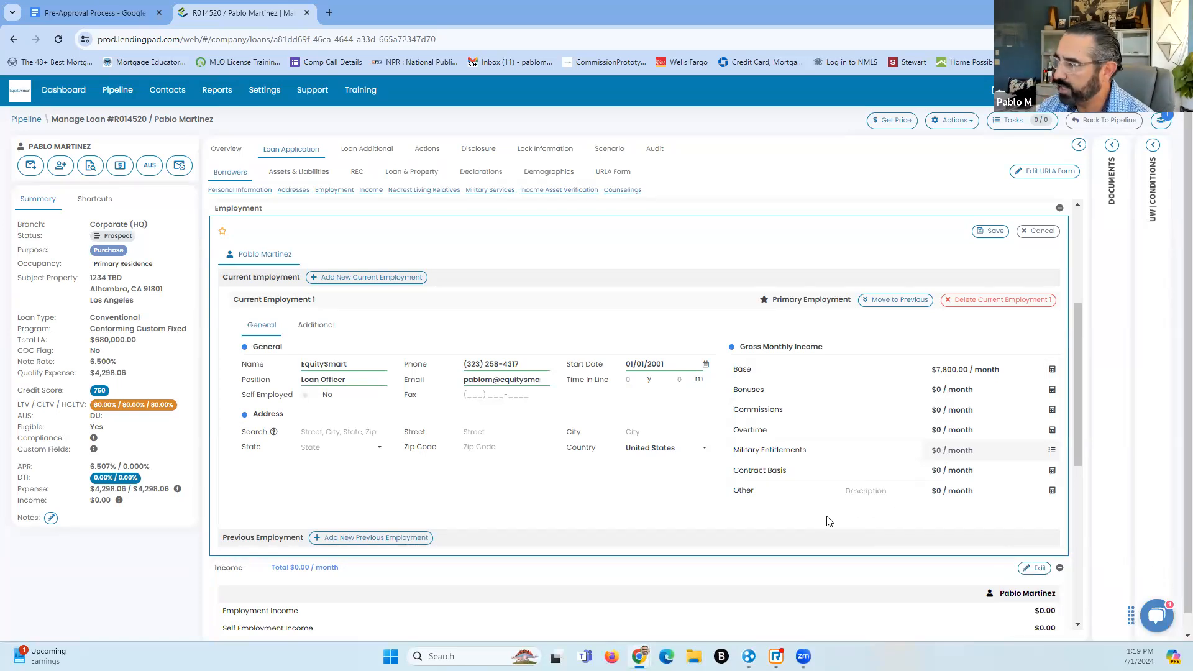
# Enter monthly bonuses of 1250 and monthly commissions of 12500.00
pyautogui.click(1052, 392)
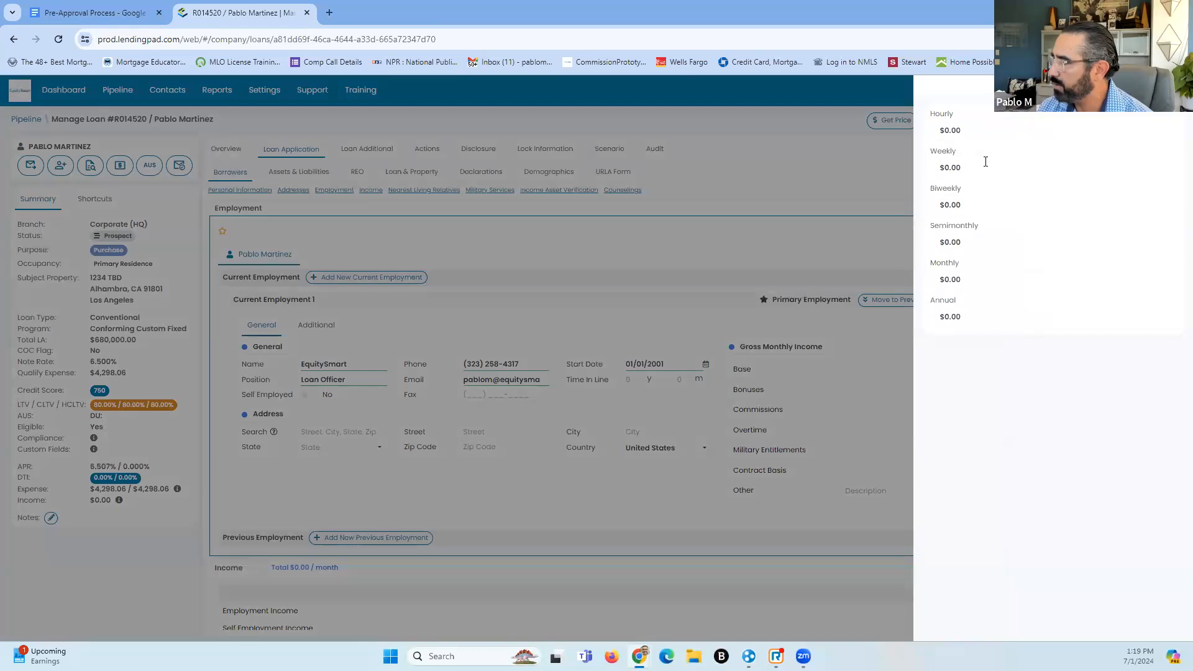
pyautogui.click(1161, 89)
pyautogui.click(952, 391)
pyautogui.write('15000')
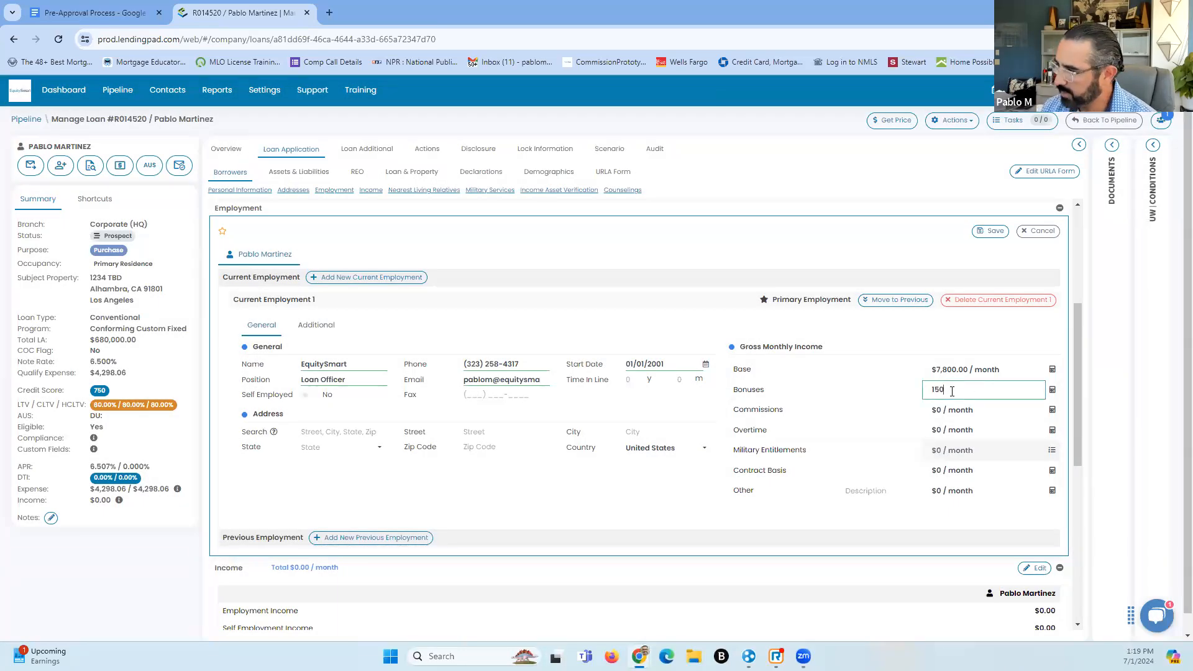
pyautogui.press('BackSpace')
pyautogui.press('BackSpace')
pyautogui.press('BackSpace')
pyautogui.press('BackSpace')
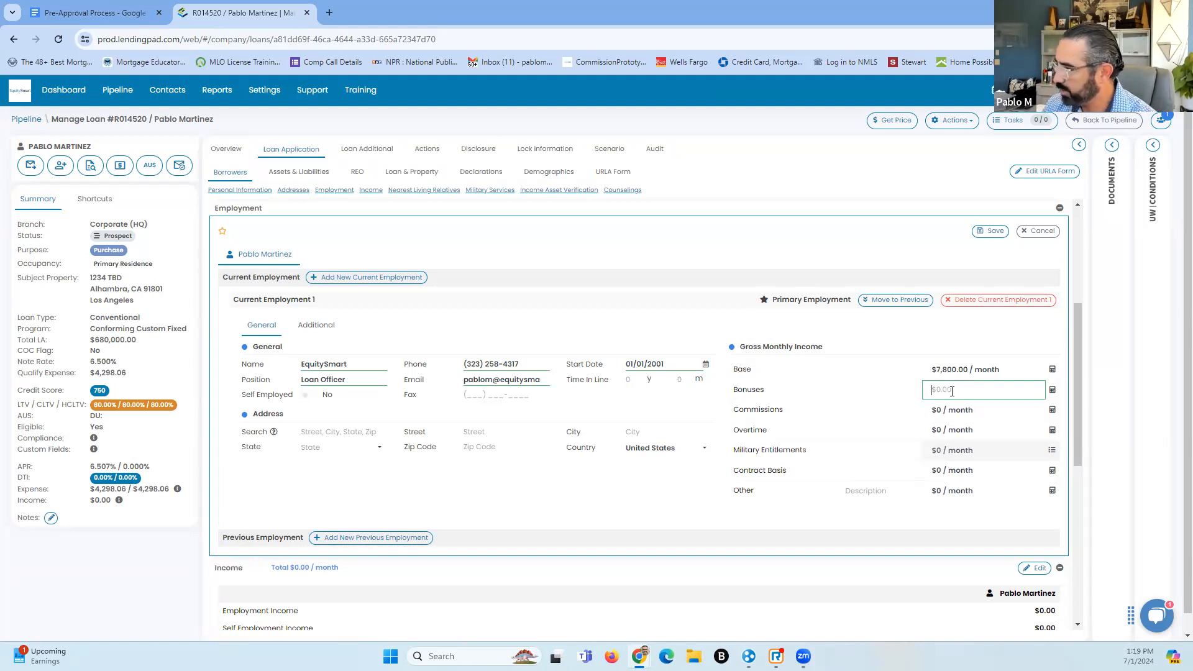
pyautogui.write('12')
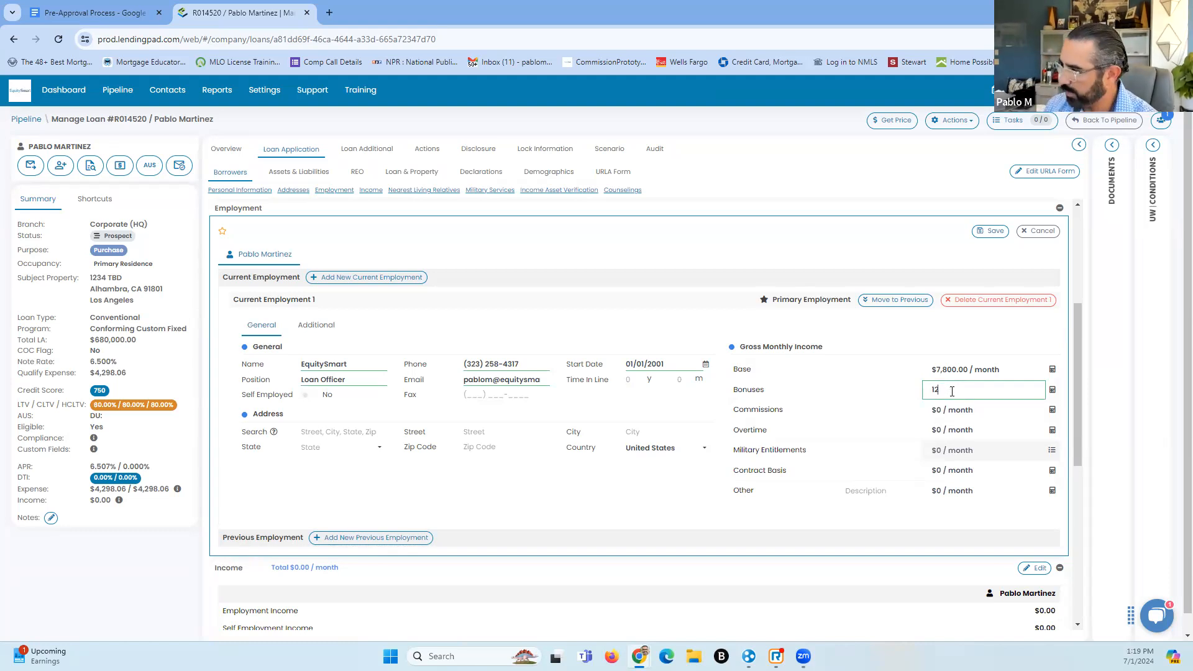
pyautogui.write('50')
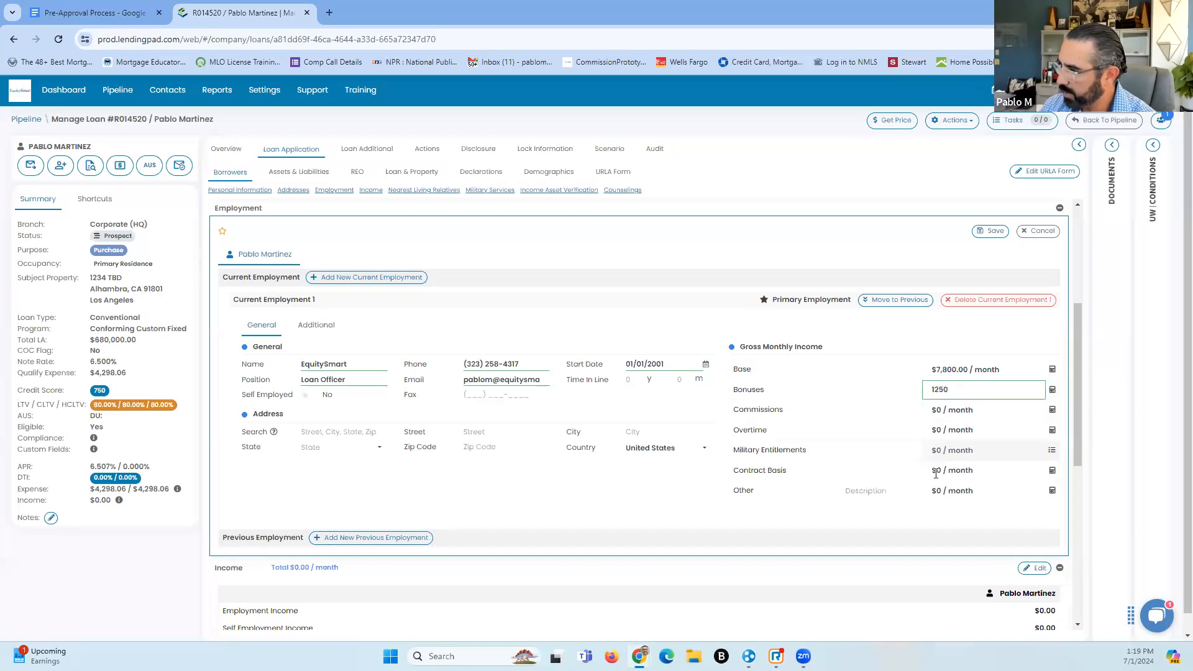
pyautogui.click(958, 413)
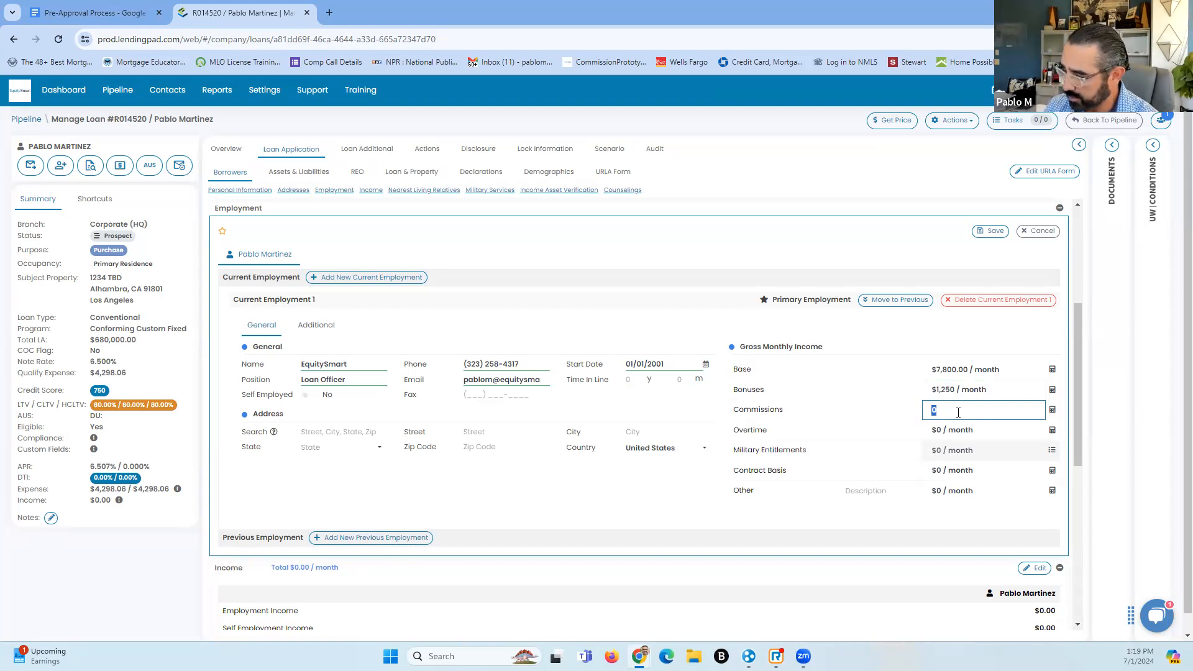
pyautogui.write('12500.00')
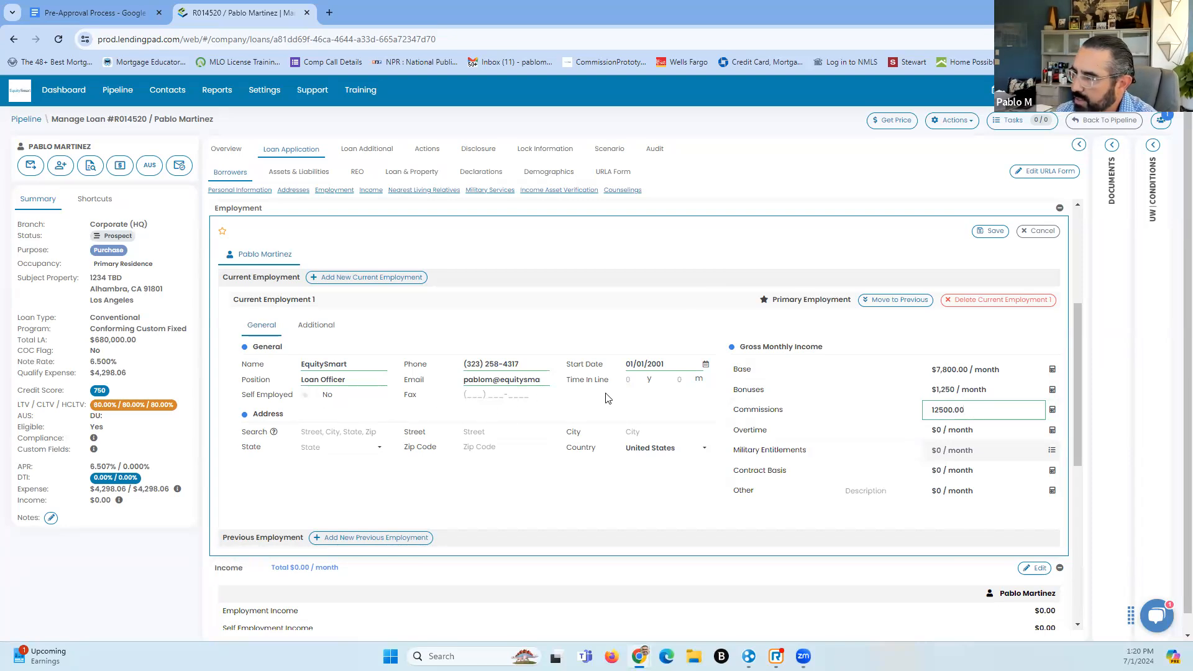
# Set 26 years in the line of work and save the employment details
pyautogui.click(629, 380)
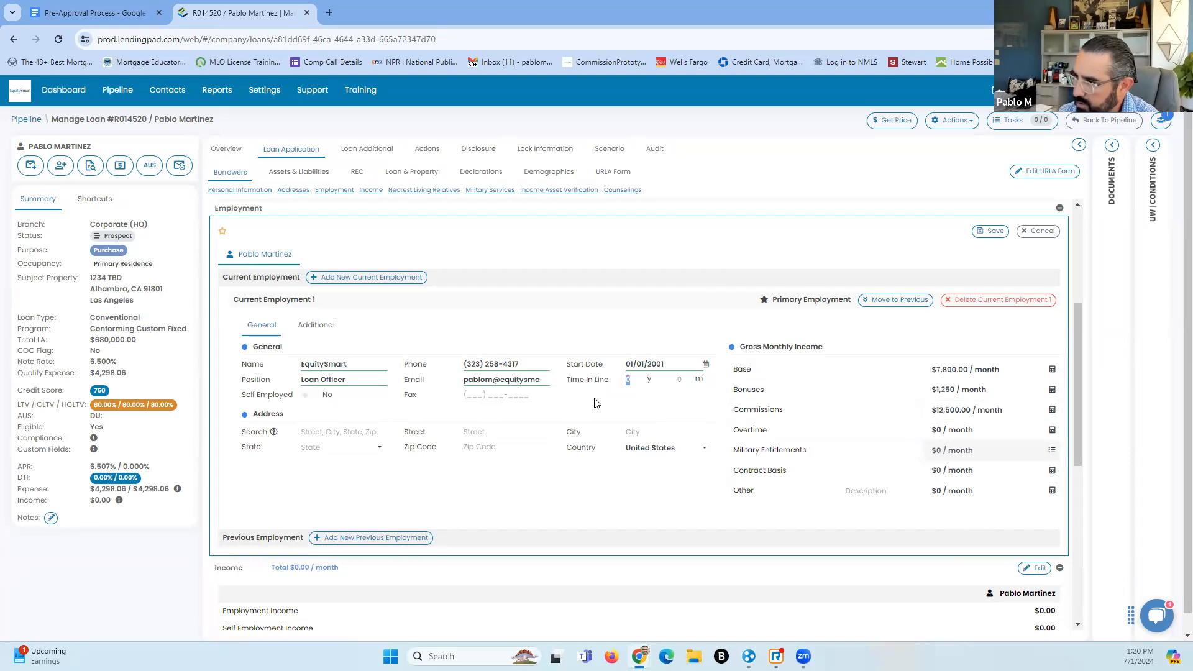
pyautogui.click(644, 379)
pyautogui.write('26')
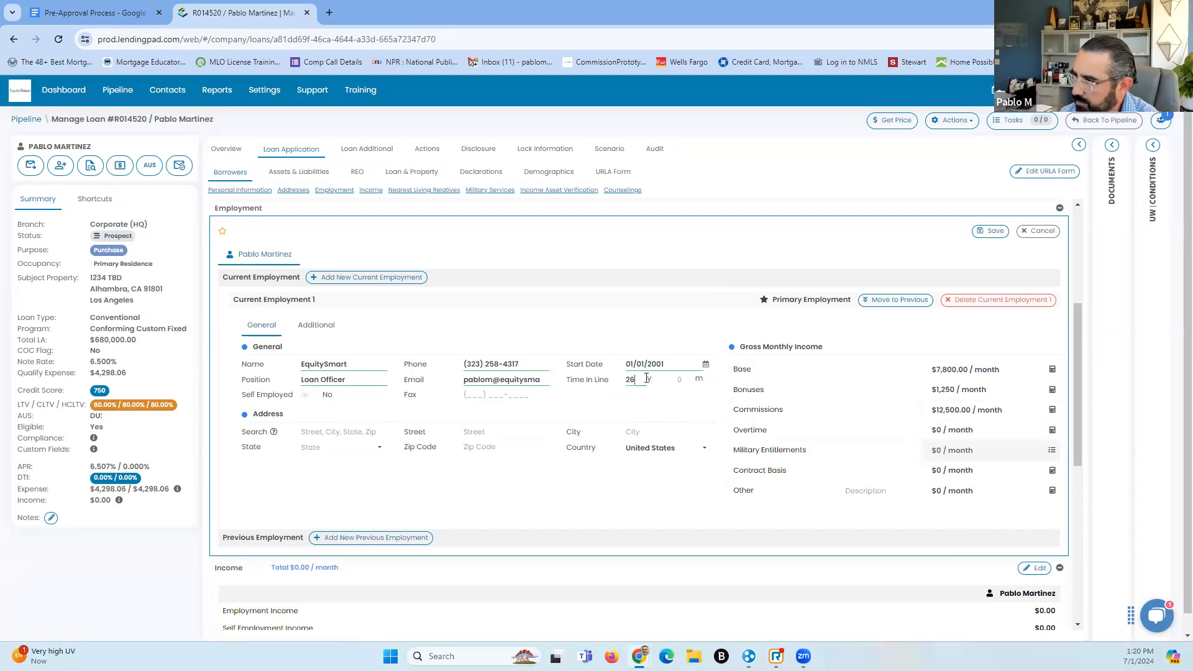
pyautogui.click(996, 231)
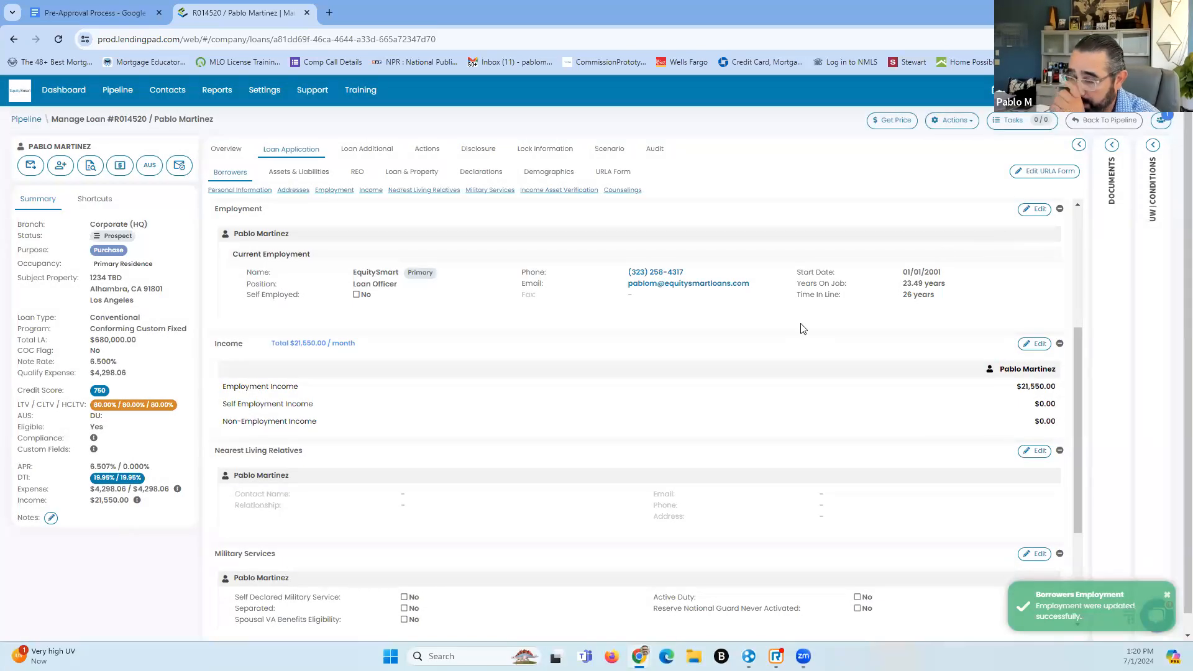
# Scroll down through the Borrowers page to review the saved details, then scroll back up
pyautogui.scroll(-1, 440, 435)
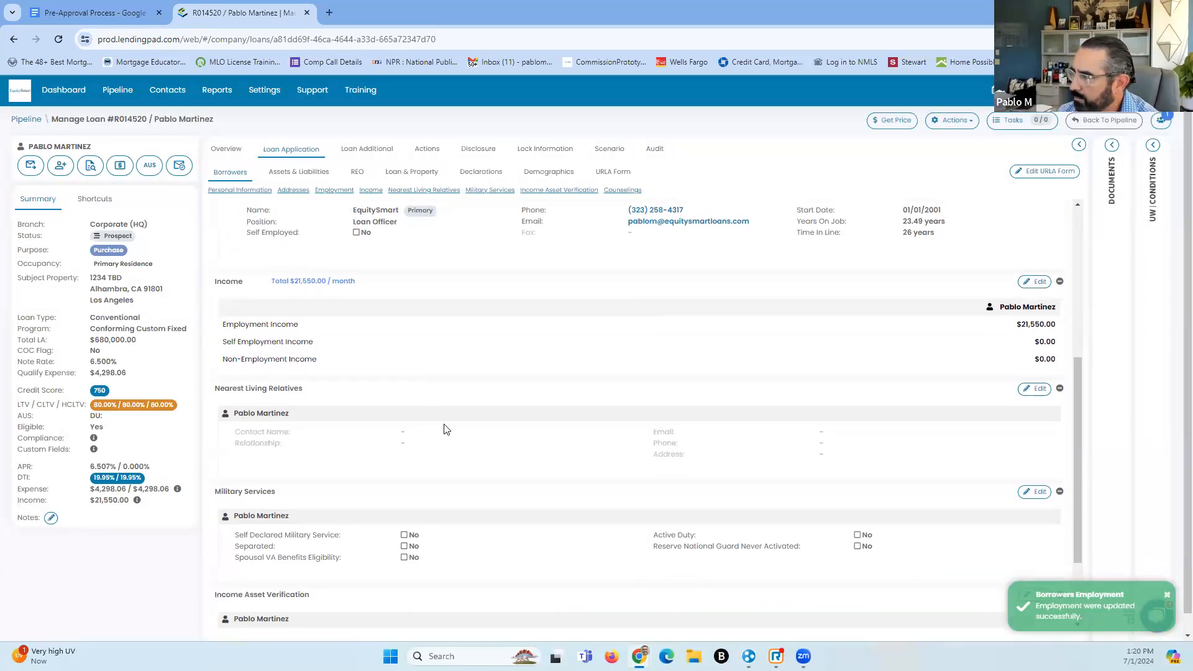
pyautogui.scroll(-2, 319, 457)
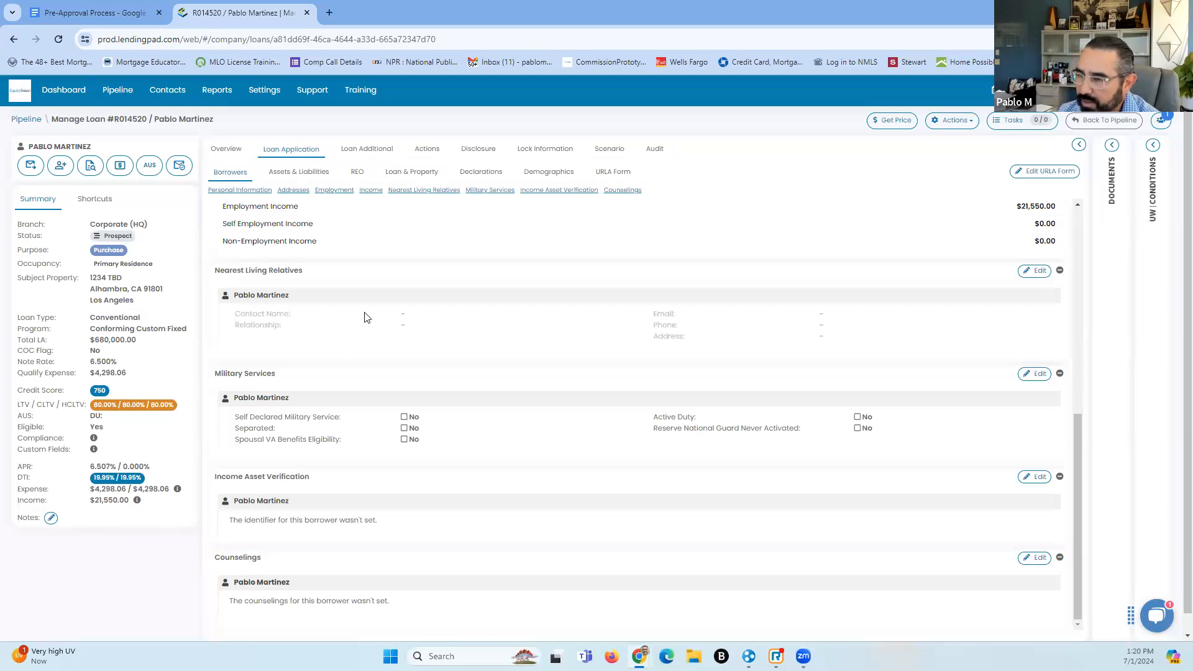
pyautogui.scroll(-1, 348, 385)
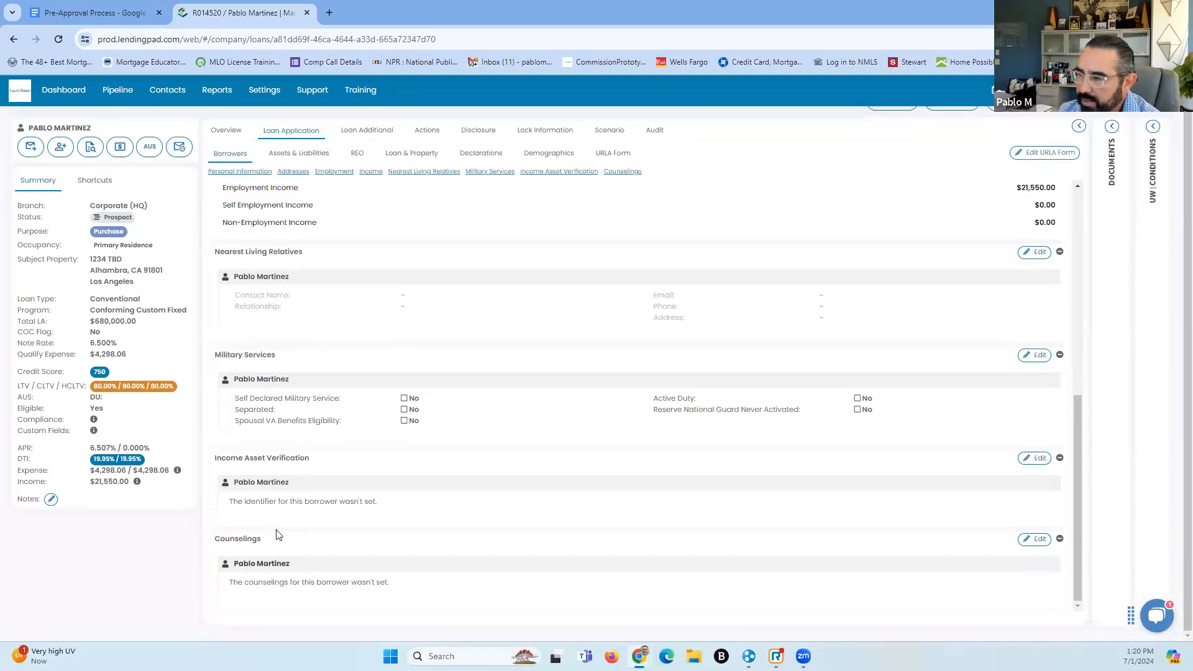
pyautogui.scroll(15, 426, 569)
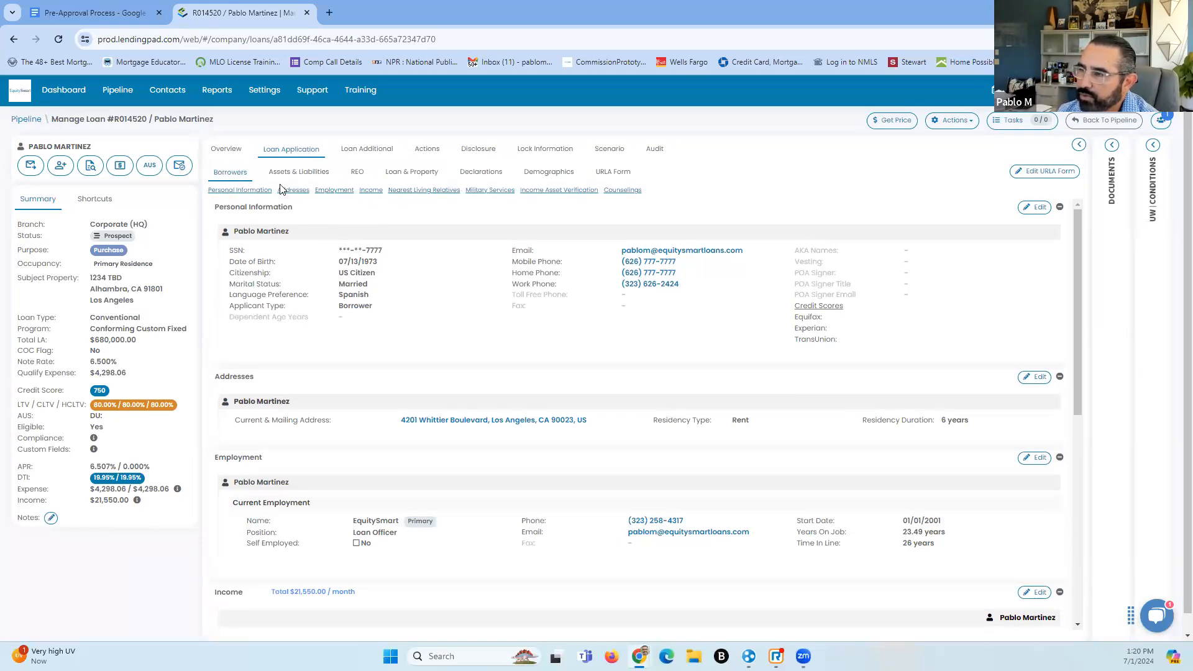
# In Assets & Liabilities, add a Wells Fargo checking account with its account number and 200,000 cash value
pyautogui.click(307, 177)
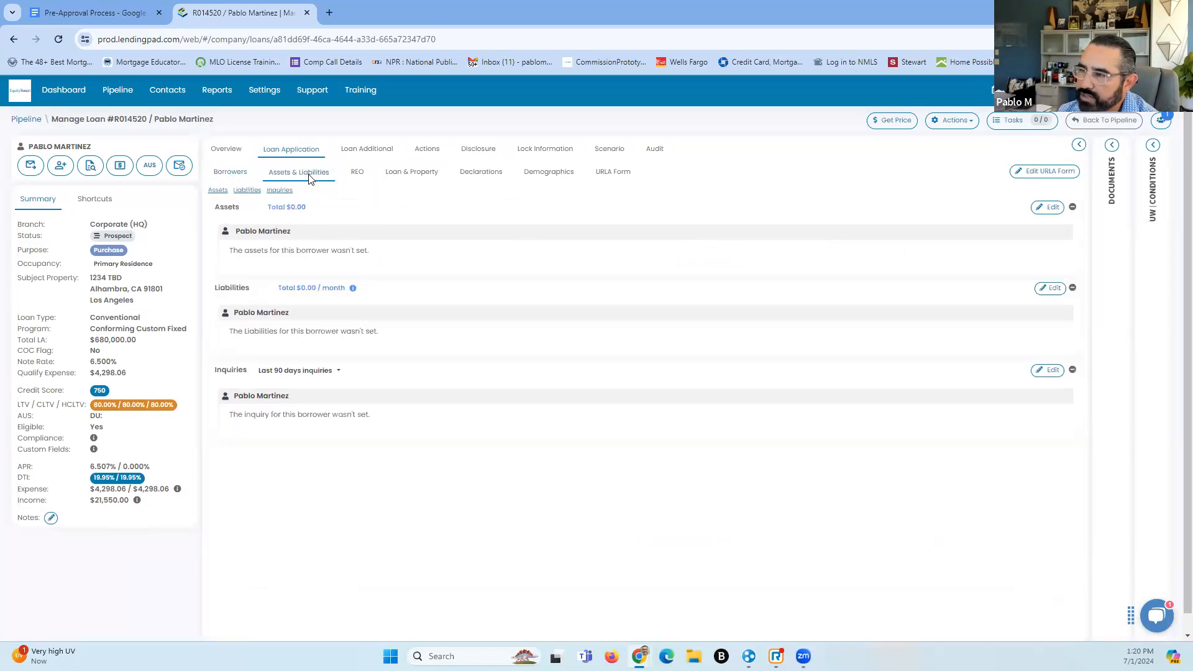
pyautogui.click(1049, 209)
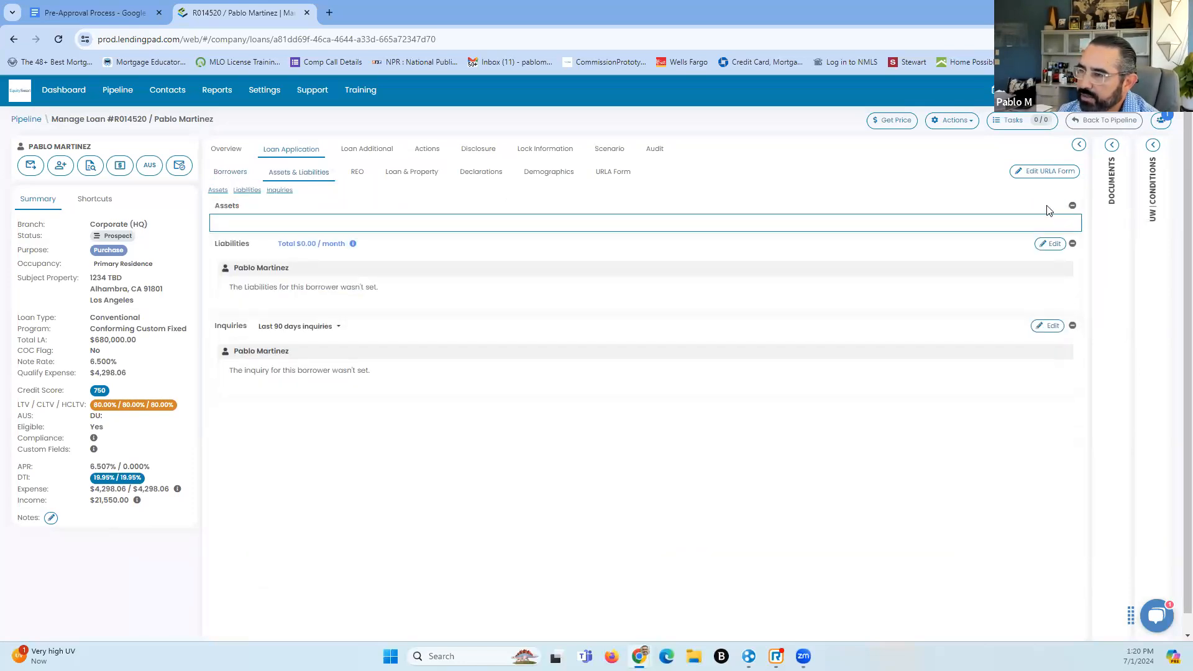
pyautogui.click(263, 281)
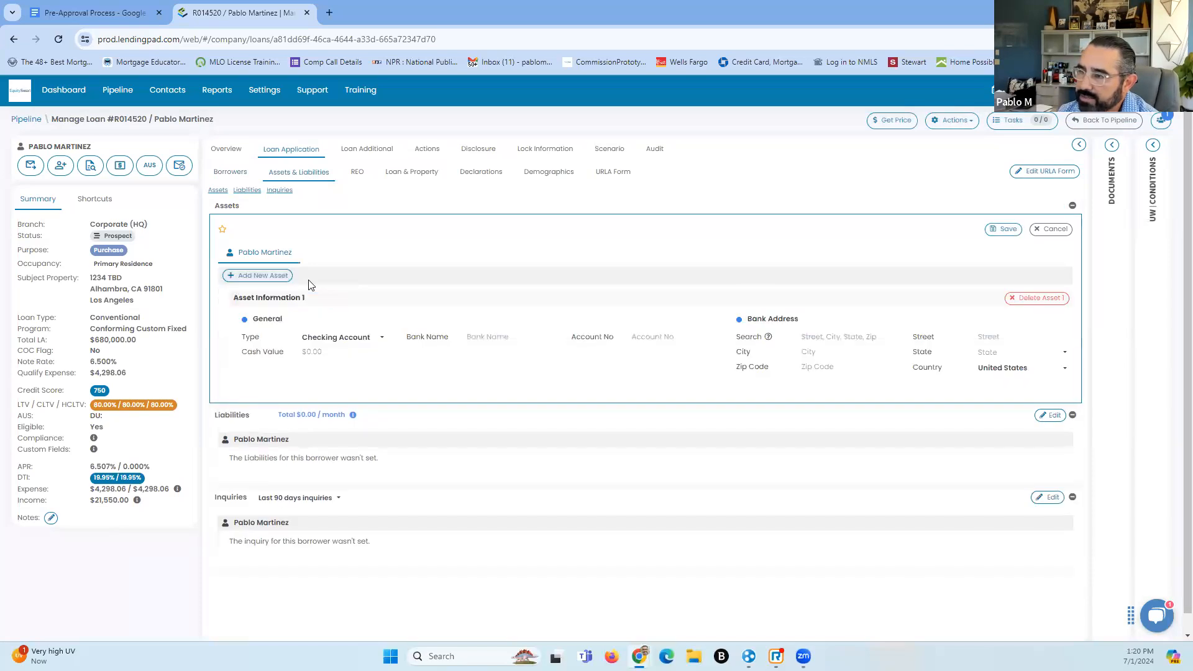
pyautogui.click(525, 343)
pyautogui.write('We')
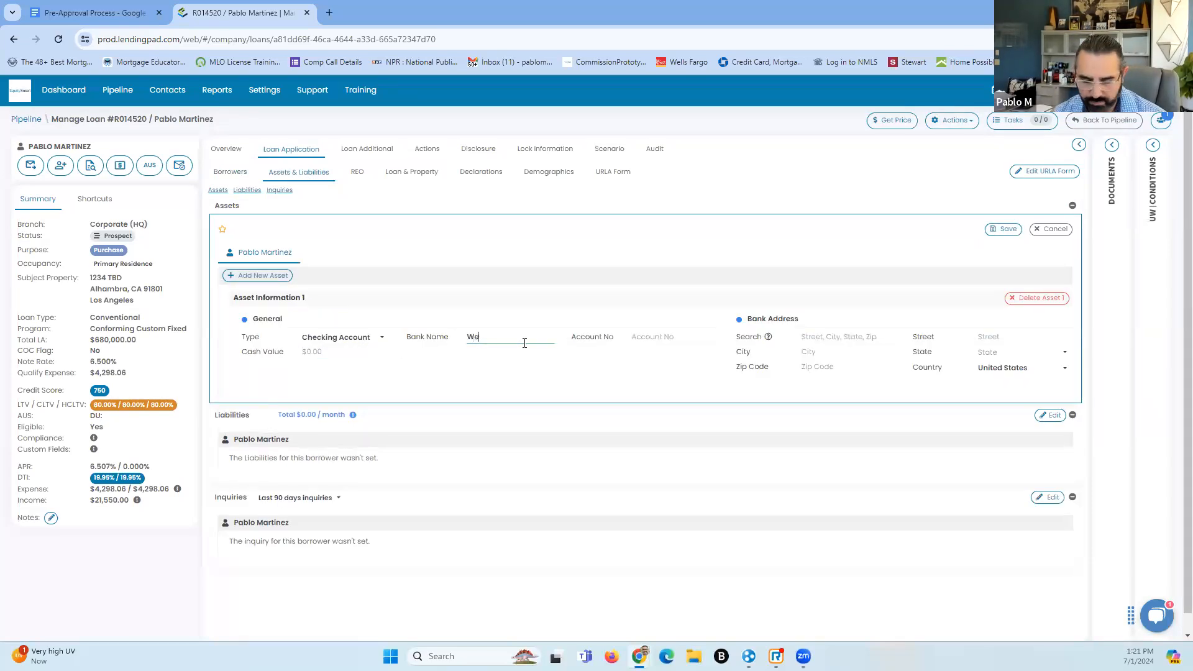
pyautogui.write('lls Fargo')
pyautogui.press('Tab')
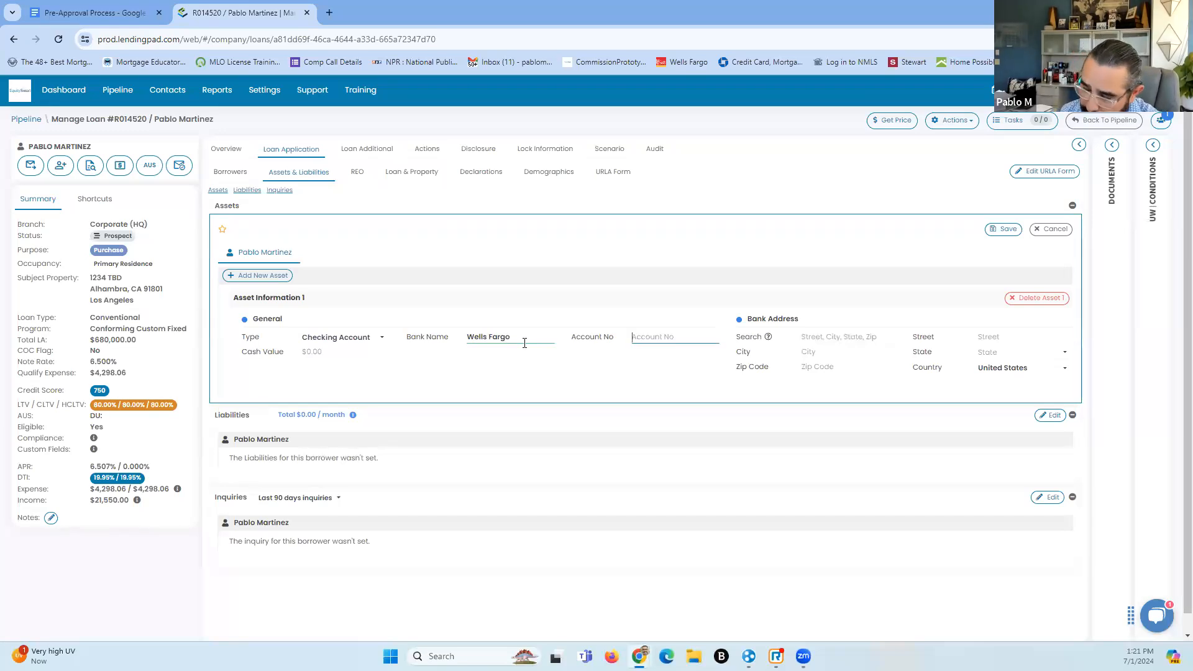
pyautogui.write('6777')
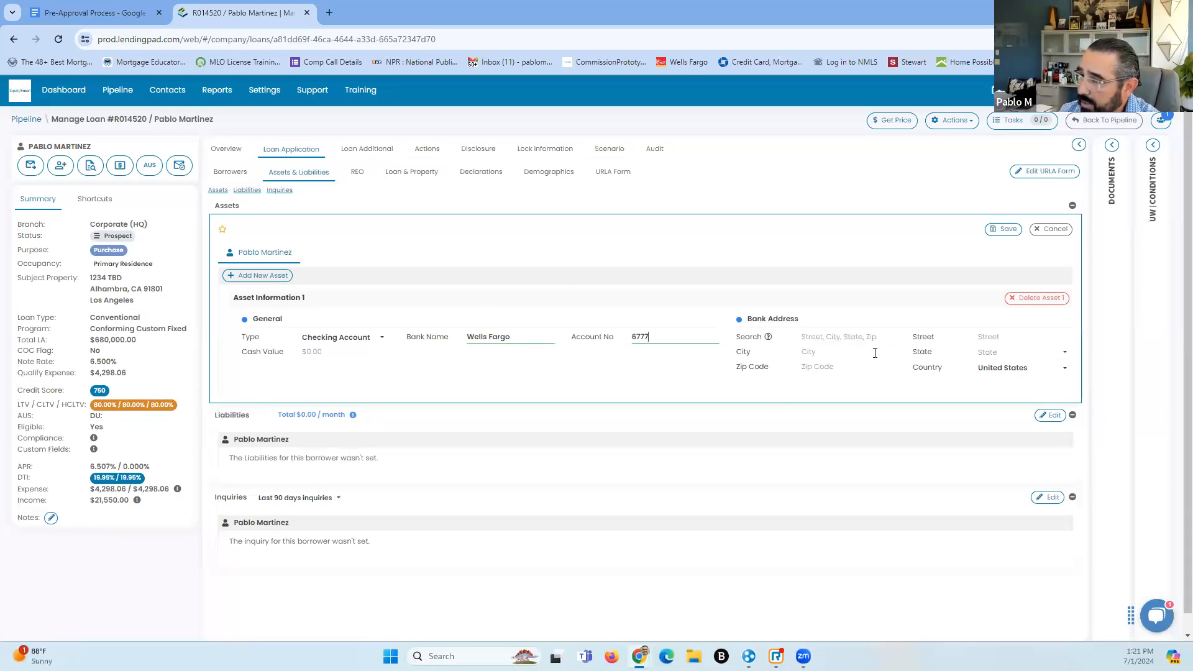
pyautogui.click(389, 358)
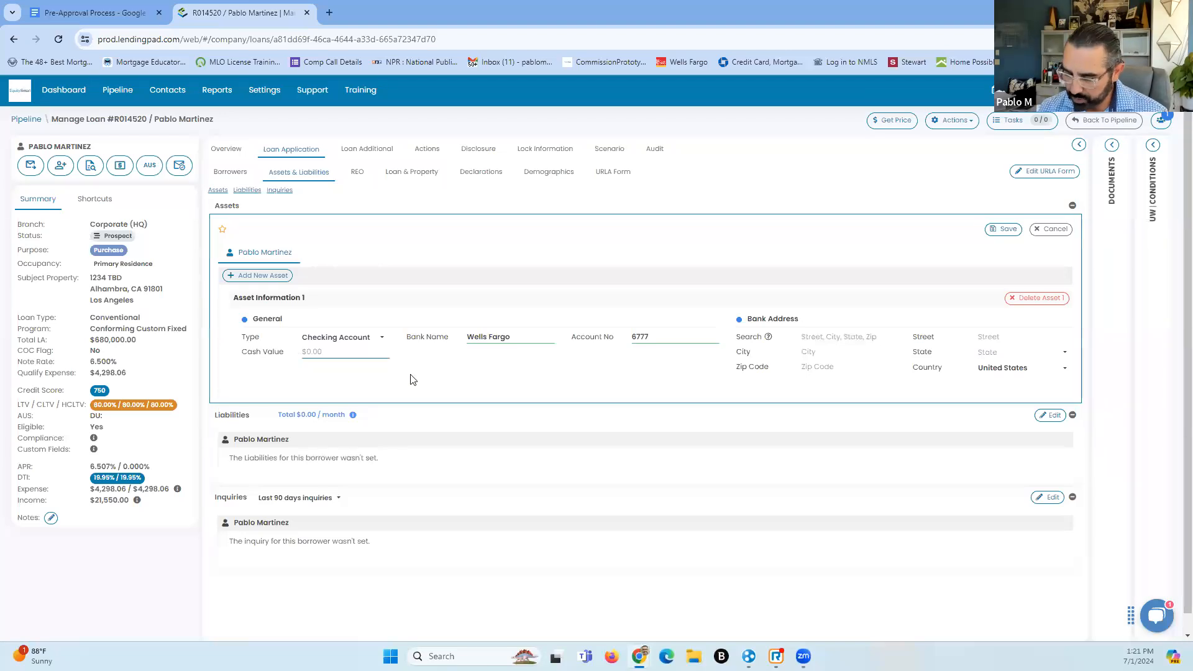
pyautogui.write('200,000')
pyautogui.click(453, 371)
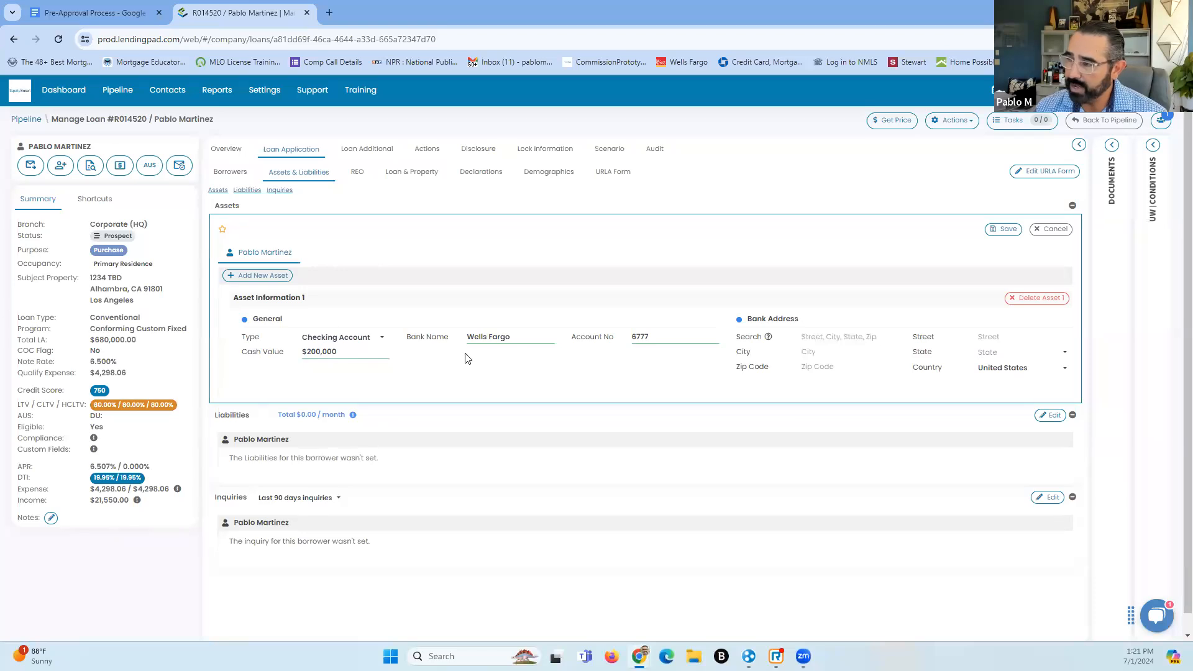
# Add a Wells Fargo Savings Account asset with its account number and a 50,000 cash value
pyautogui.click(280, 276)
pyautogui.click(379, 437)
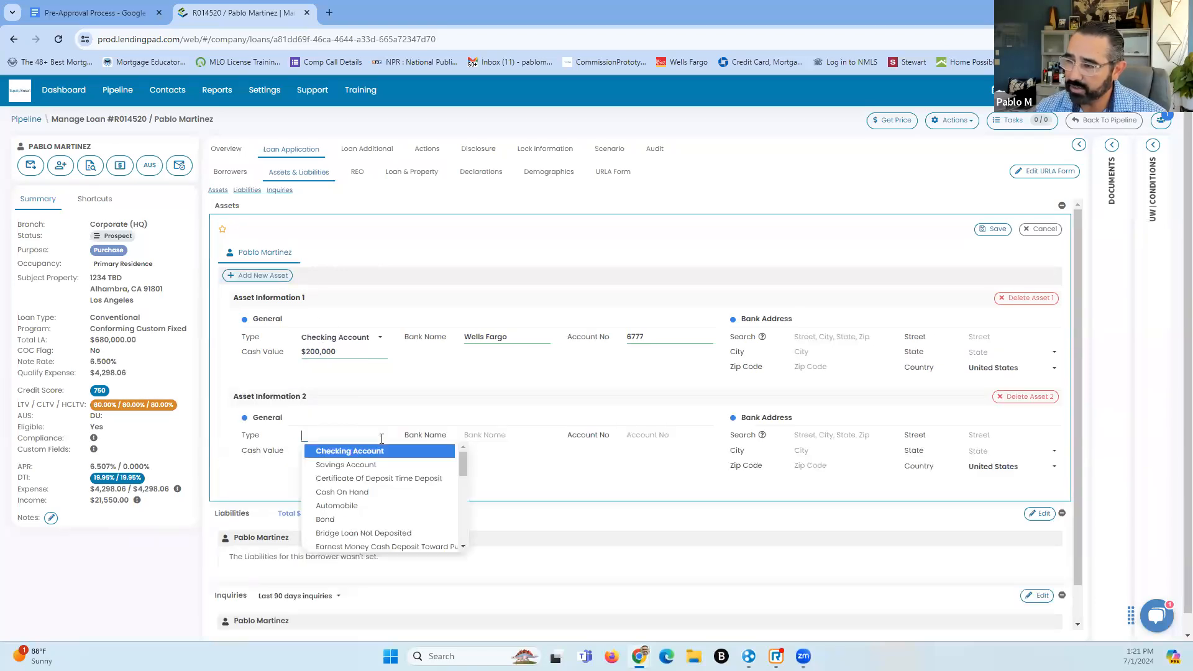
pyautogui.click(371, 466)
pyautogui.click(491, 434)
pyautogui.write('Wel')
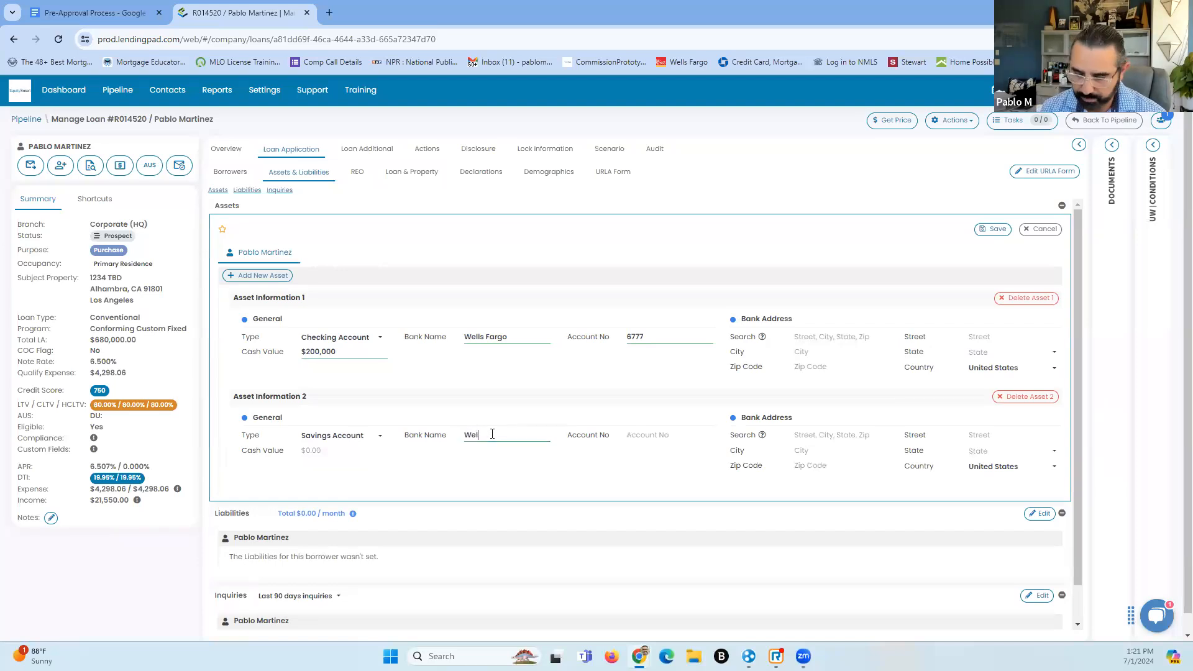
pyautogui.write('ls Fargo')
pyautogui.press('Tab')
pyautogui.write('6755')
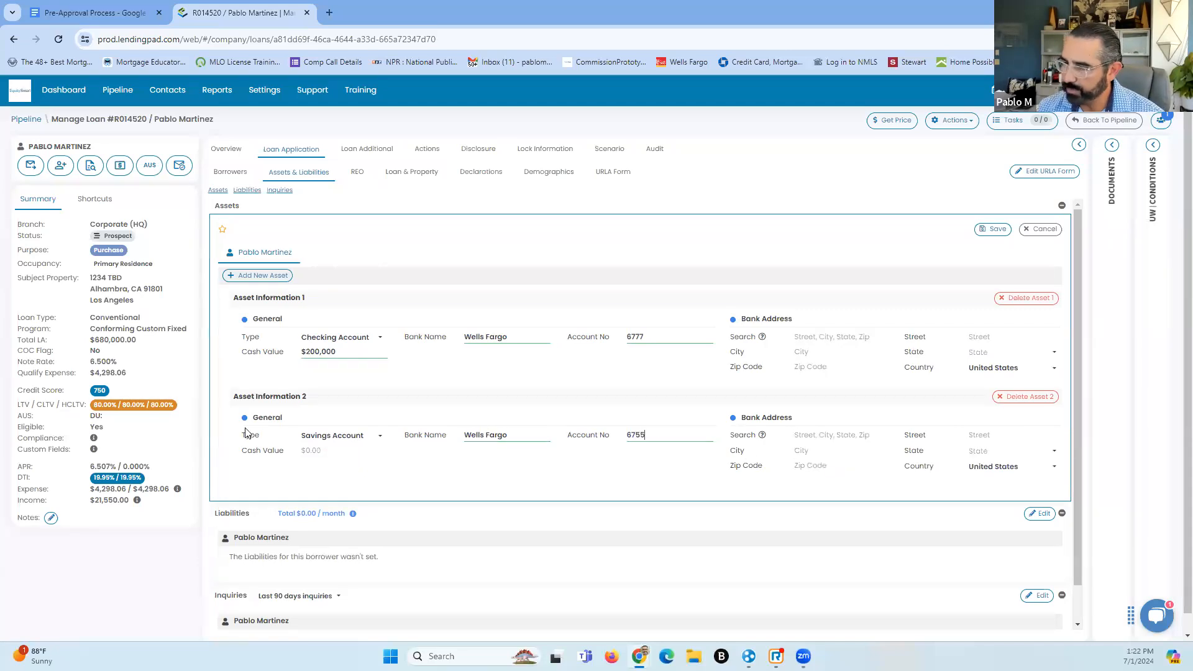
pyautogui.click(324, 452)
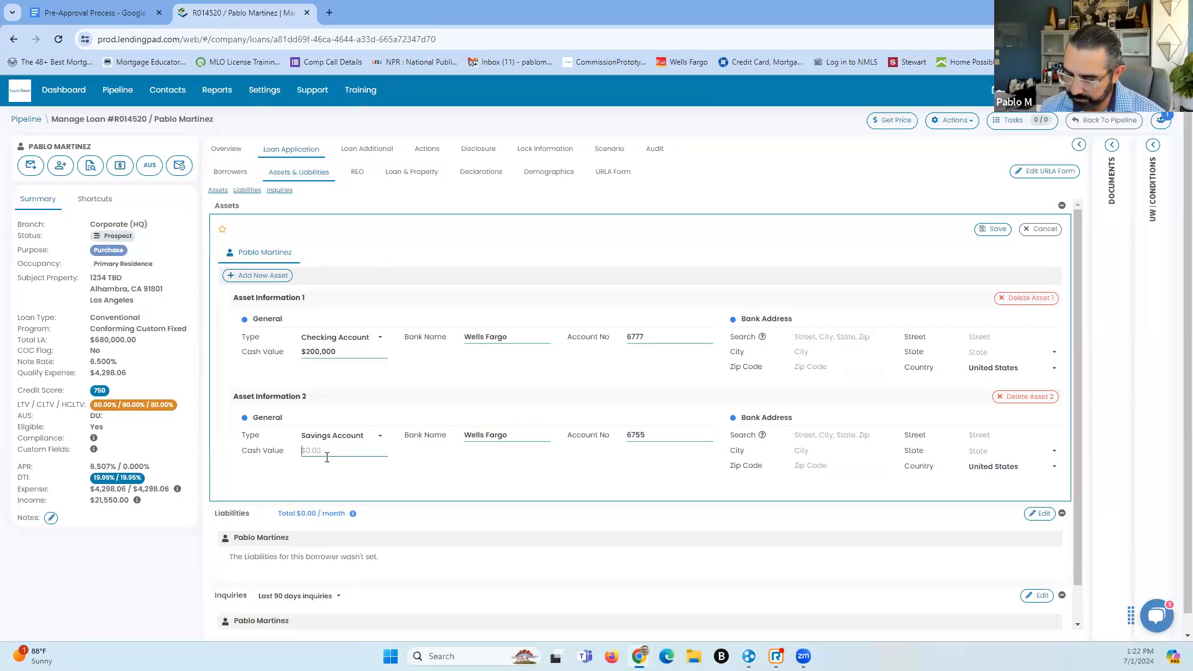
pyautogui.write('50000')
pyautogui.click(398, 493)
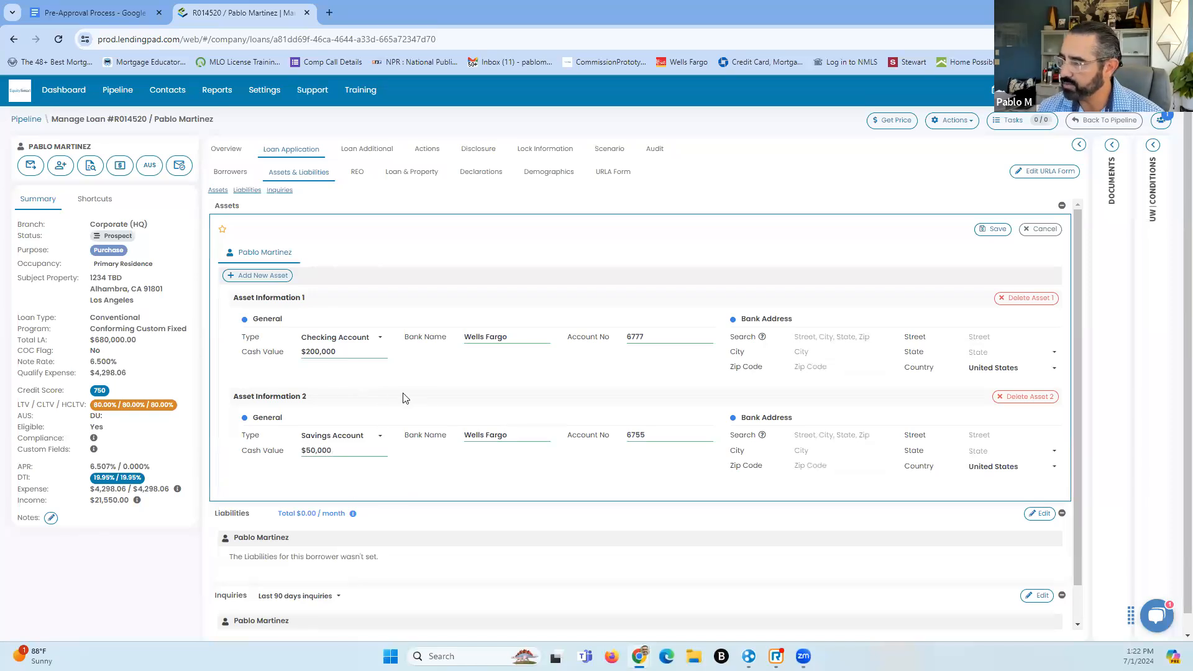
# Add a third asset entry and set its type to Money Market Fund
pyautogui.click(257, 275)
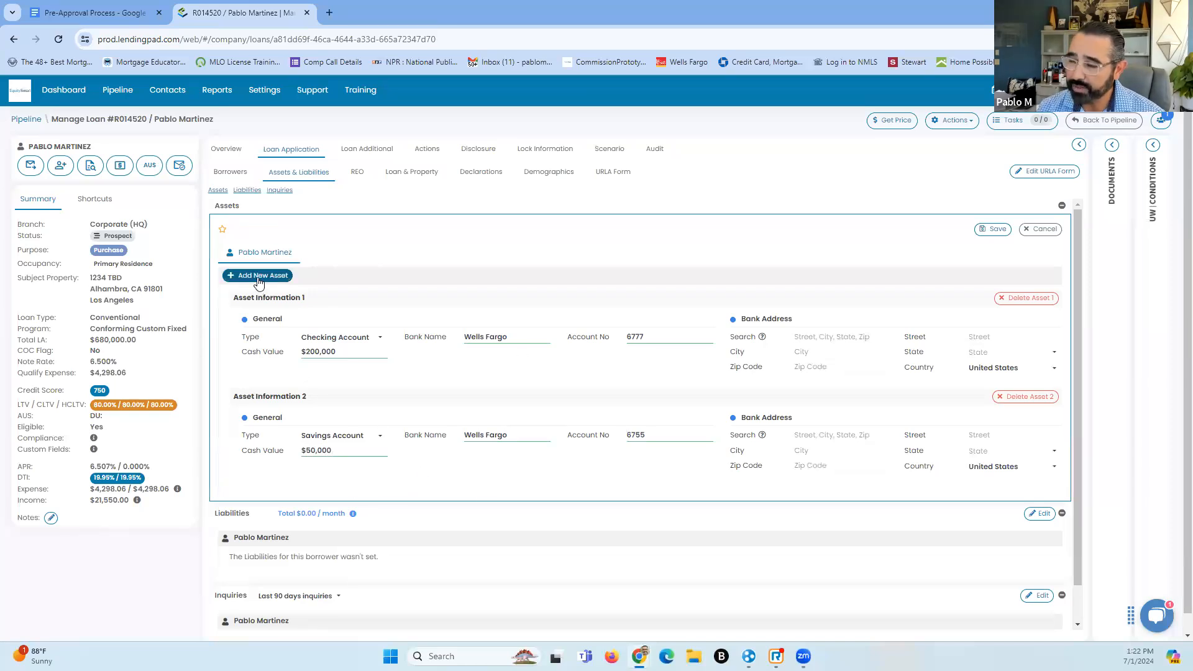
pyautogui.scroll(-1, 390, 536)
pyautogui.scroll(-1, 390, 536)
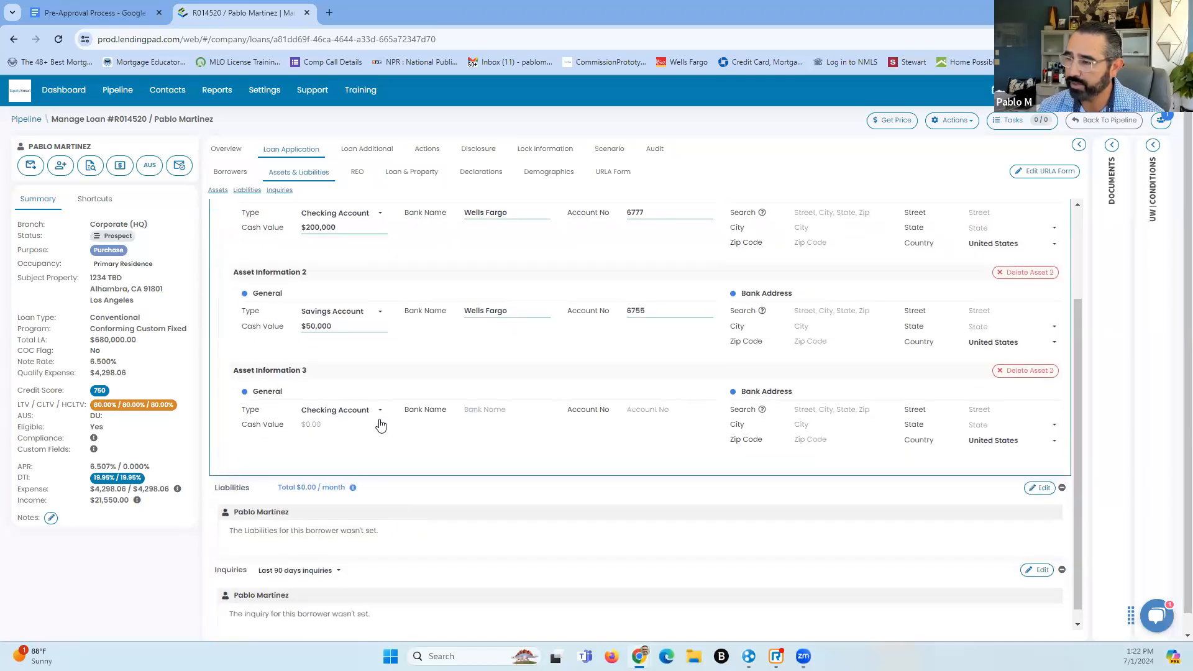
pyautogui.click(380, 412)
pyautogui.moveTo(468, 438); pyautogui.dragTo(466, 474)
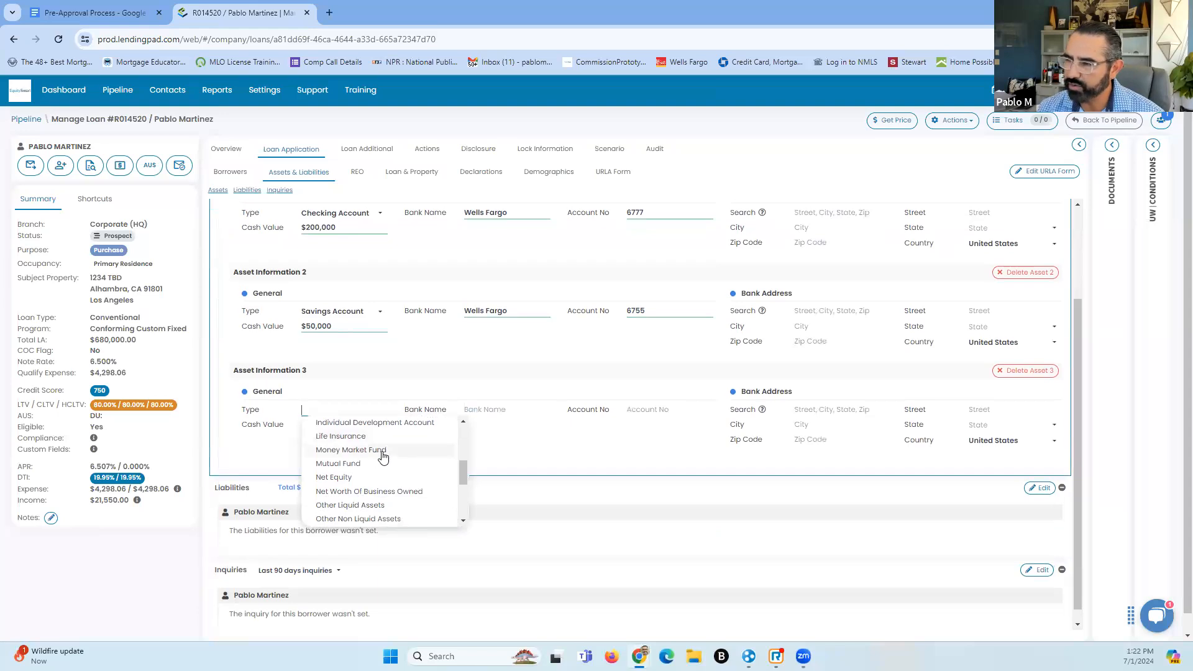
pyautogui.click(382, 450)
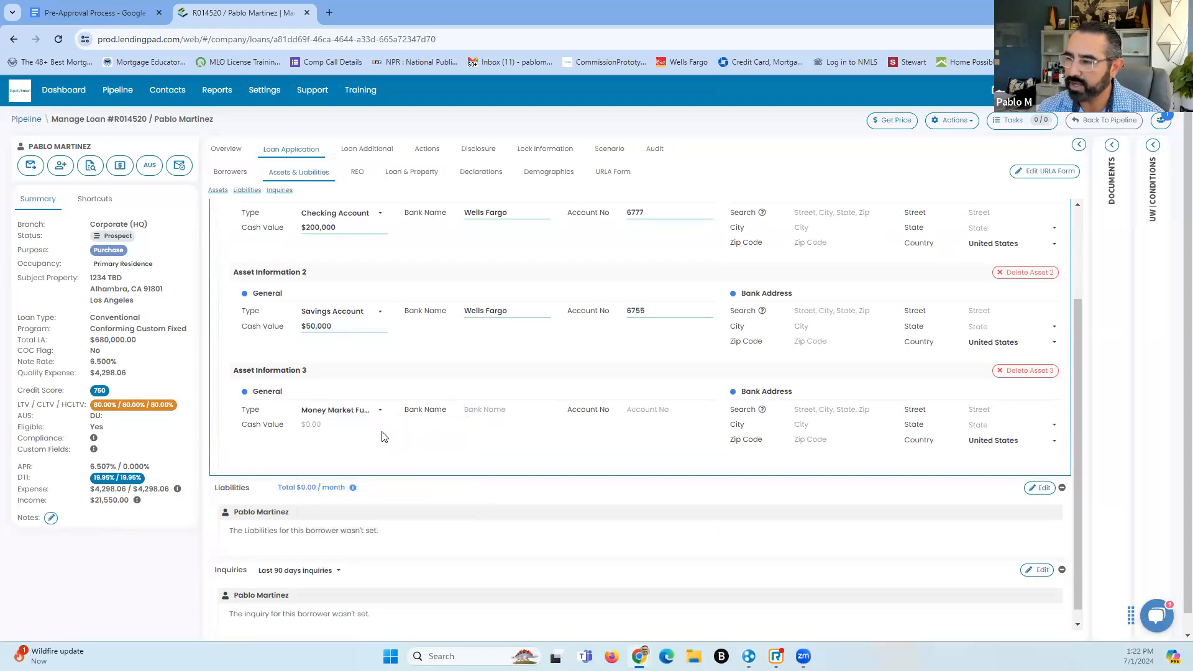
# Enter Etrade as the bank, the account number, and a 15000.00 cash value
pyautogui.click(516, 409)
pyautogui.write('Etrade')
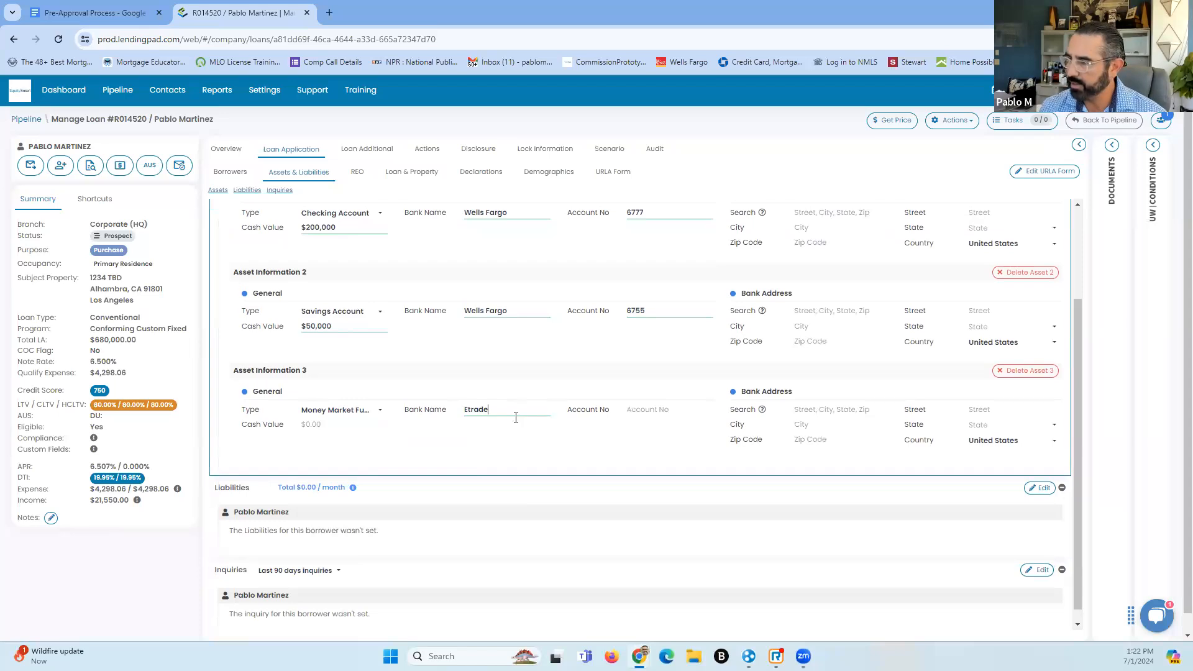
pyautogui.click(662, 413)
pyautogui.write('4587')
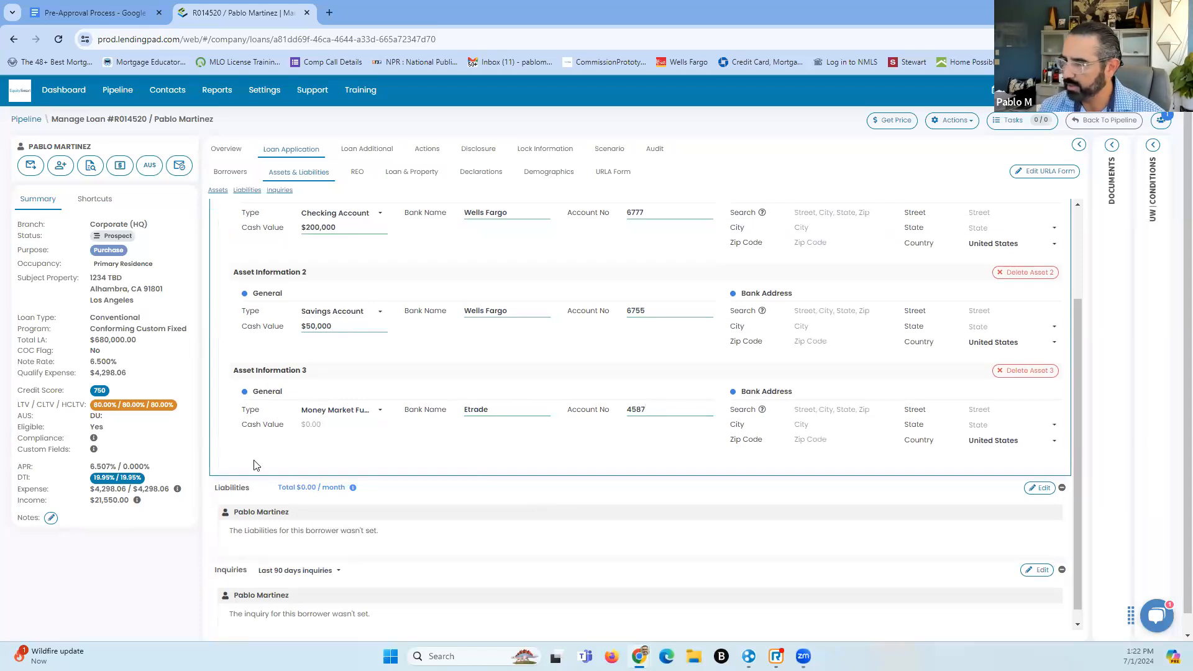
pyautogui.click(310, 425)
pyautogui.write('15000.00')
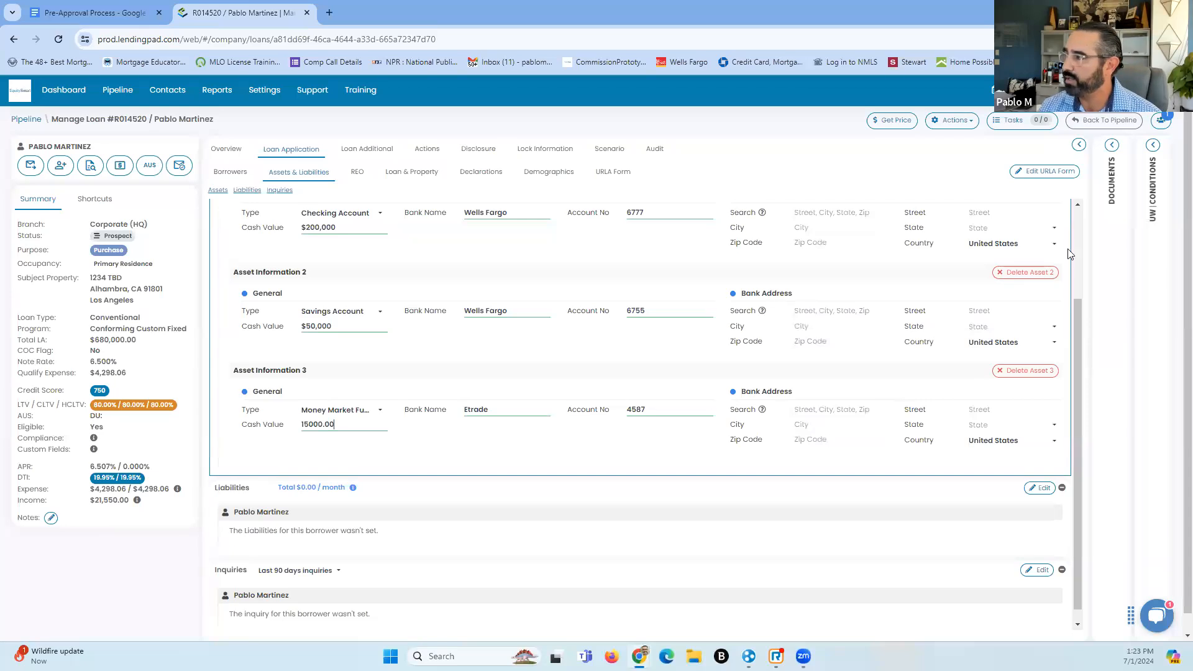
pyautogui.scroll(1, 997, 308)
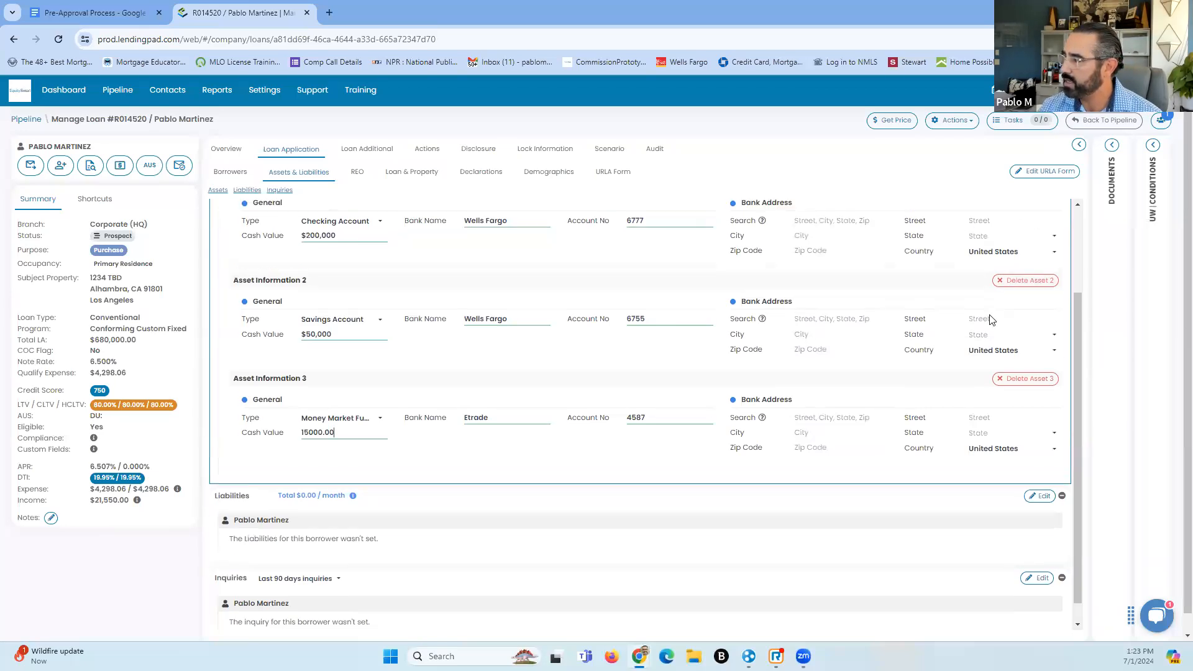
pyautogui.scroll(2, 996, 309)
# Save the three assets and start a new liability entry for the borrower
pyautogui.click(993, 229)
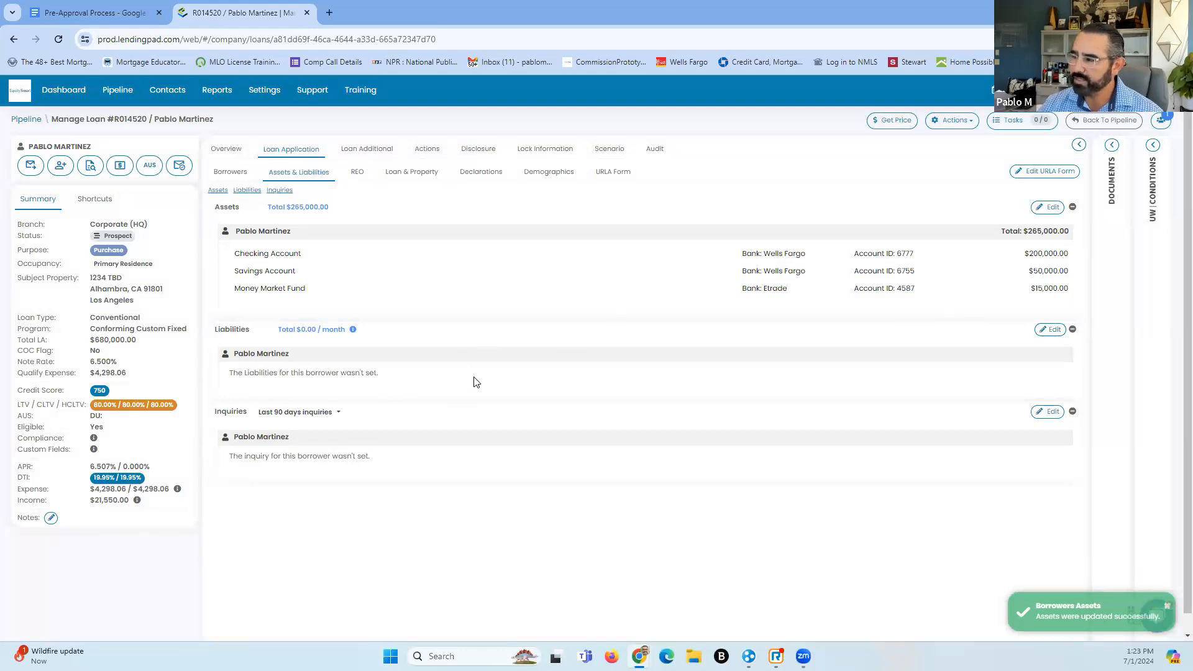
pyautogui.click(1044, 332)
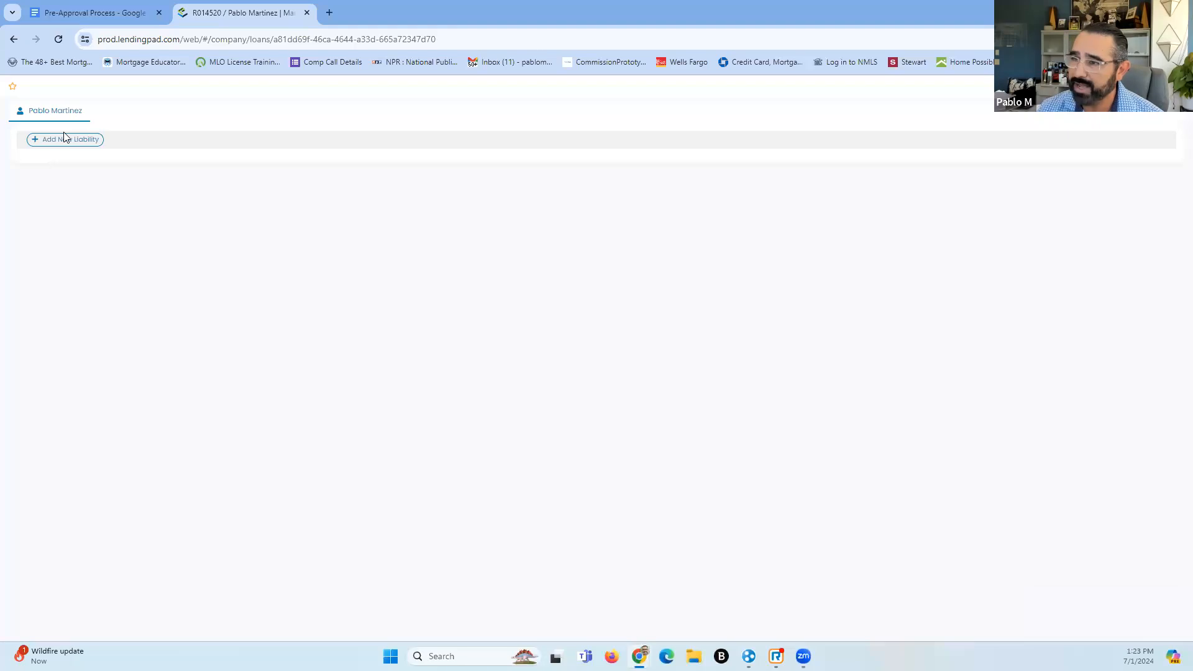
pyautogui.click(68, 143)
# Name the liability's creditor Alimony and set its type to Alimony
pyautogui.click(209, 197)
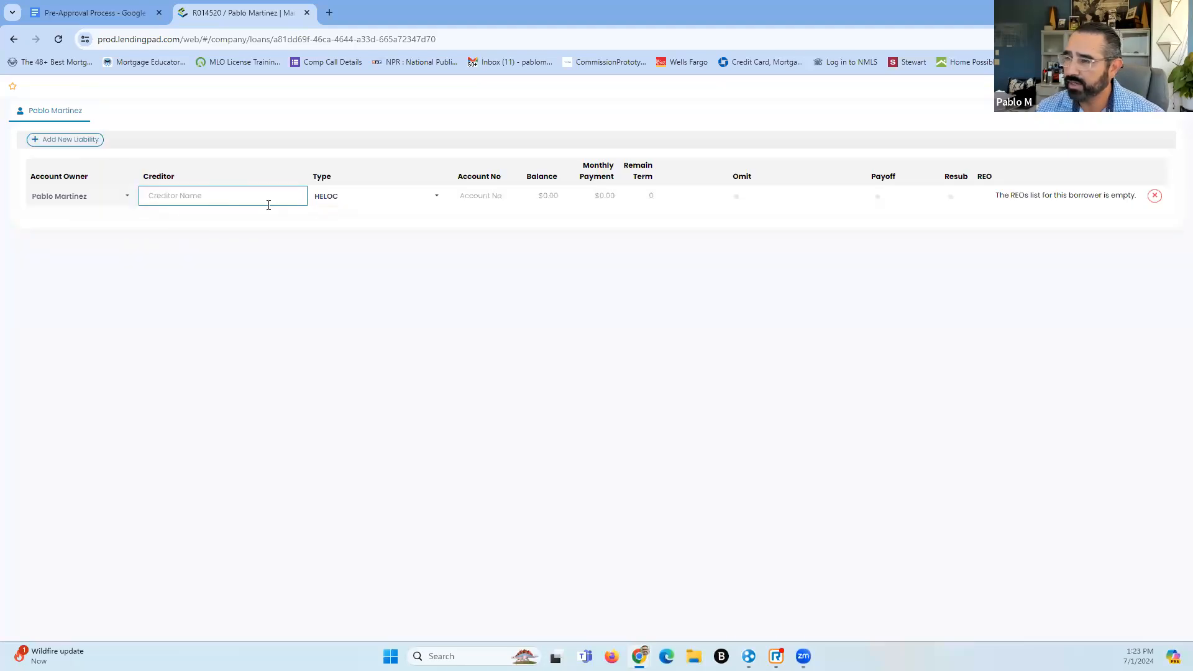
pyautogui.write('Child')
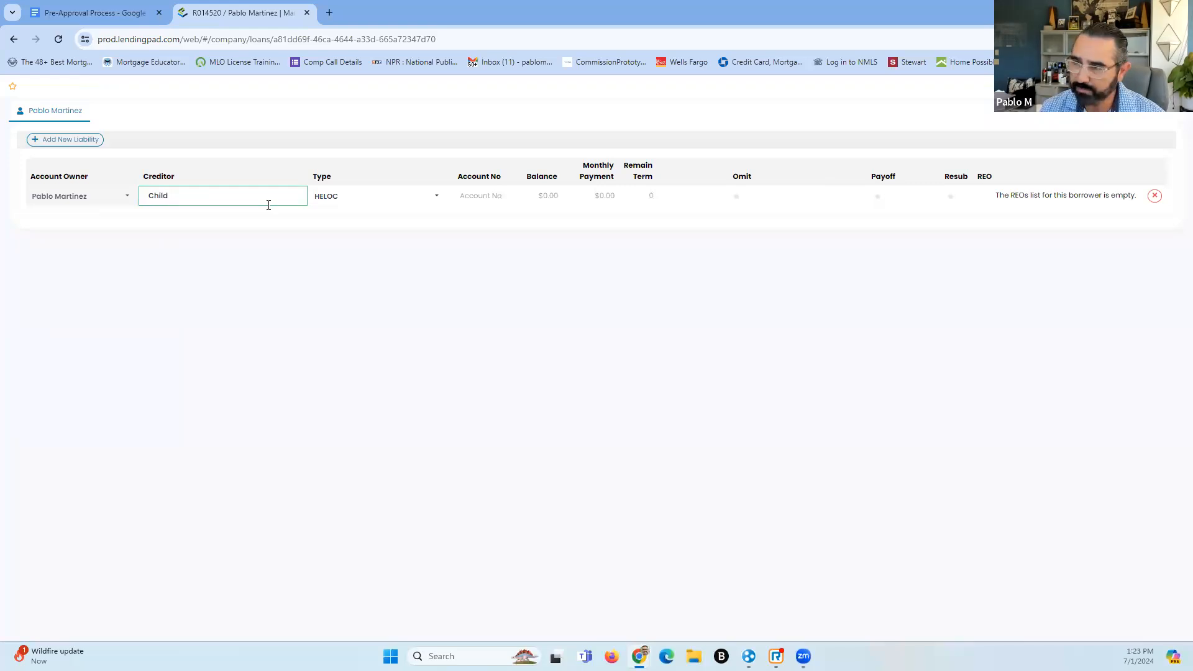
pyautogui.press('BackSpace')
pyautogui.press('BackSpace')
pyautogui.press('BackSpace')
pyautogui.write('Aloi')
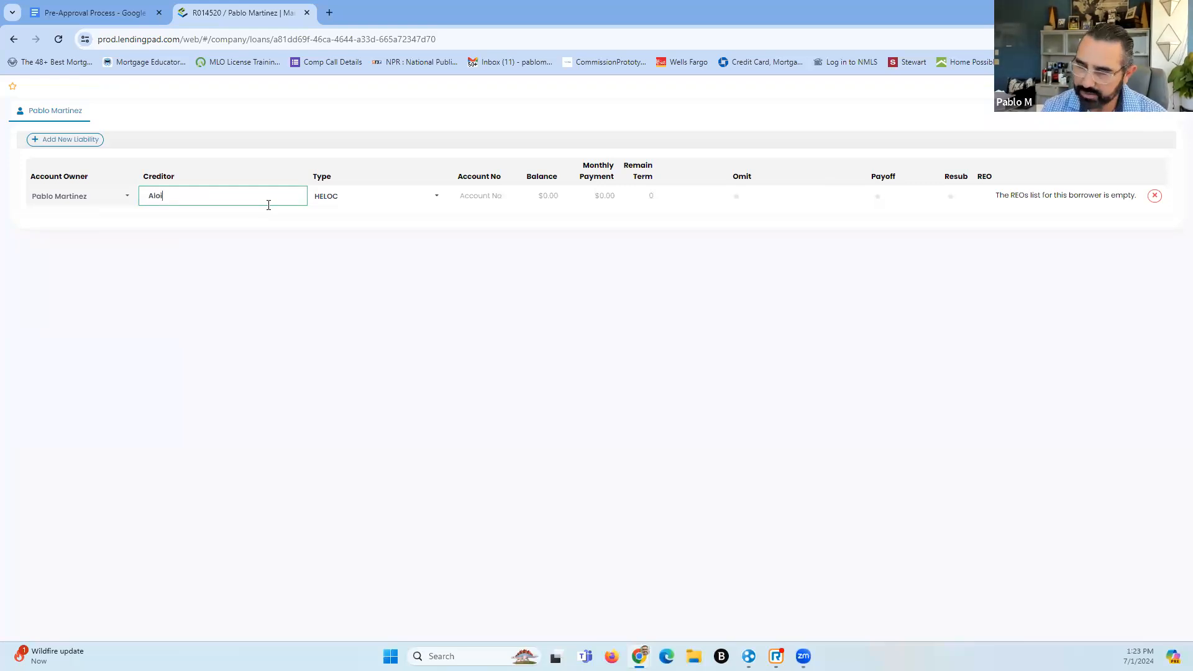
pyautogui.write('mony')
pyautogui.press('Tab')
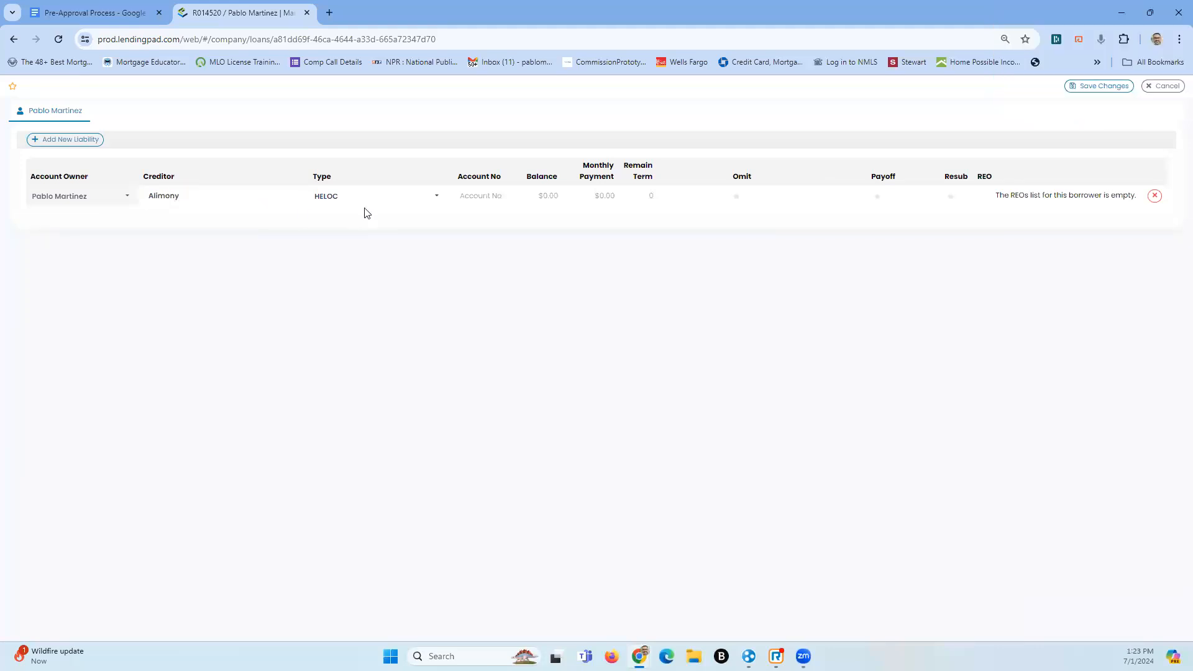
pyautogui.click(396, 197)
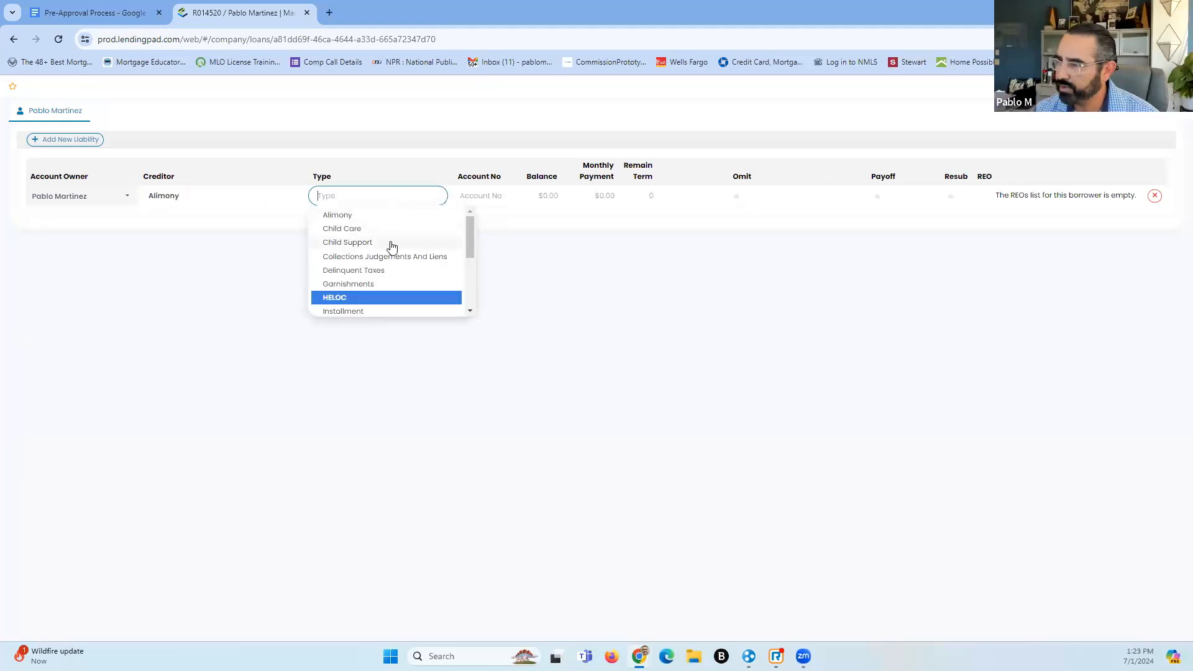
pyautogui.moveTo(472, 245); pyautogui.dragTo(440, 203)
pyautogui.click(323, 215)
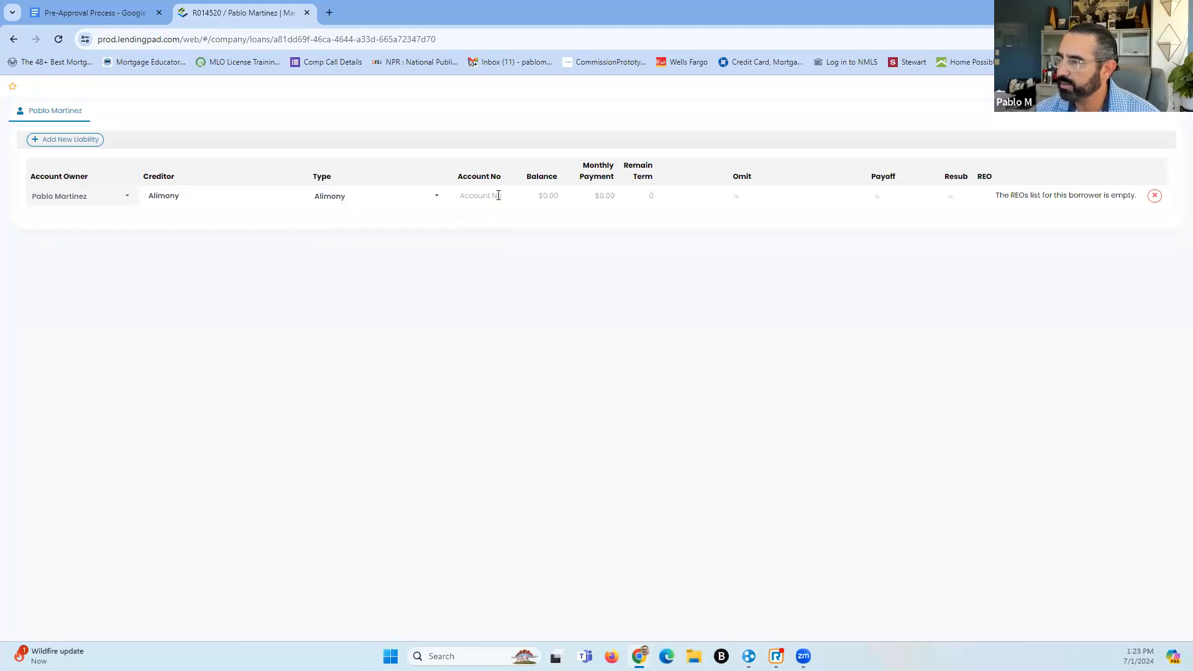
# Enter a $7,500 monthly payment and 120 months remaining, leaving the liability not omitted
pyautogui.click(584, 201)
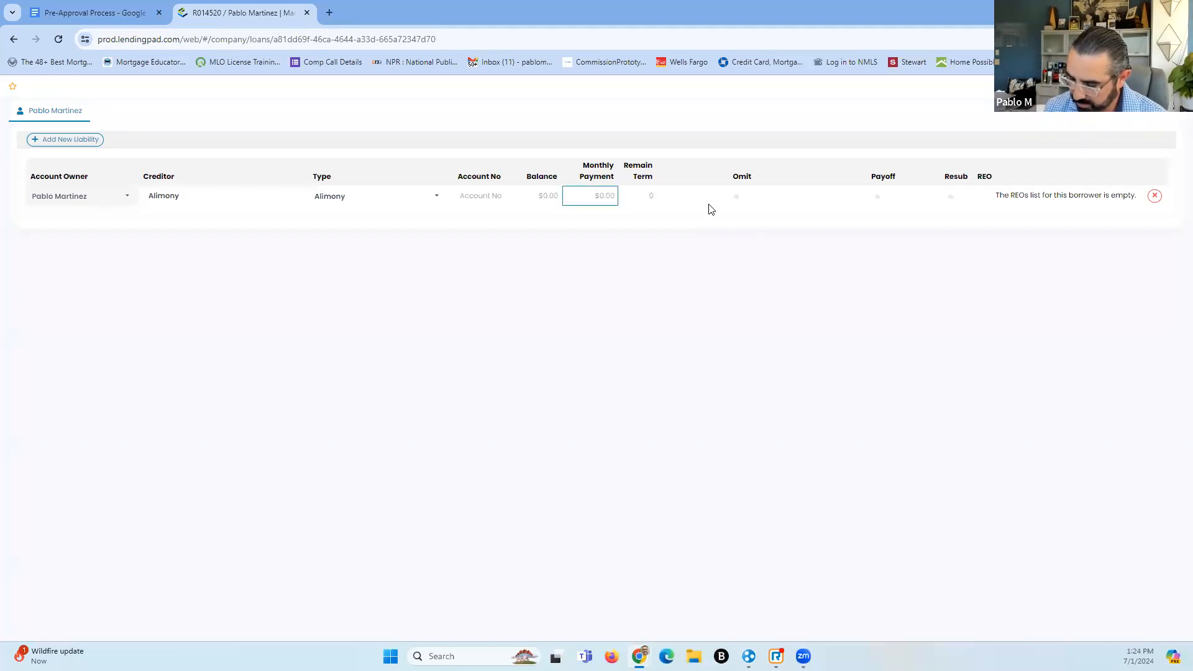
pyautogui.write('35')
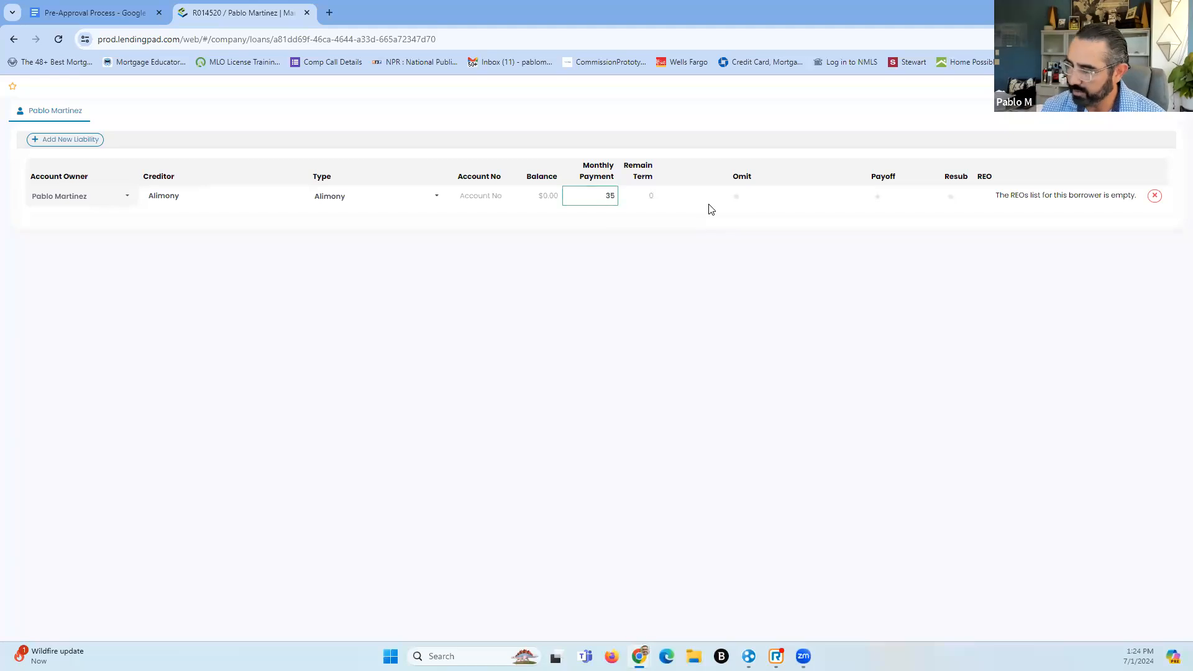
pyautogui.press('BackSpace')
pyautogui.press('BackSpace')
pyautogui.write('7500')
pyautogui.press('Tab')
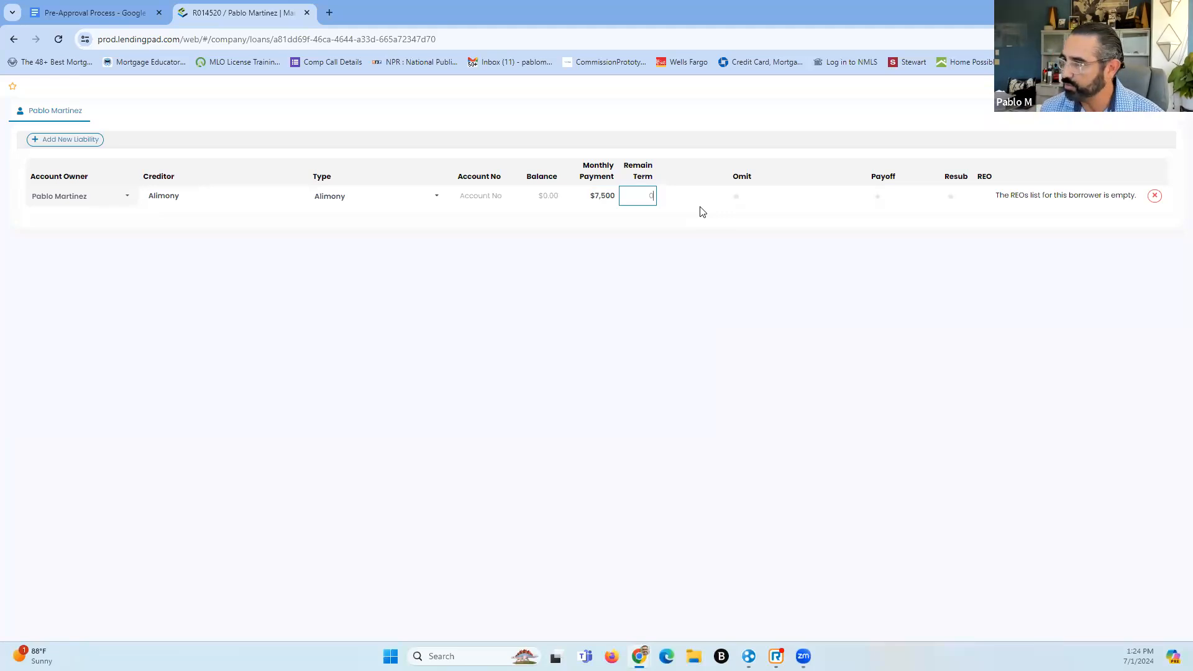
pyautogui.write('120')
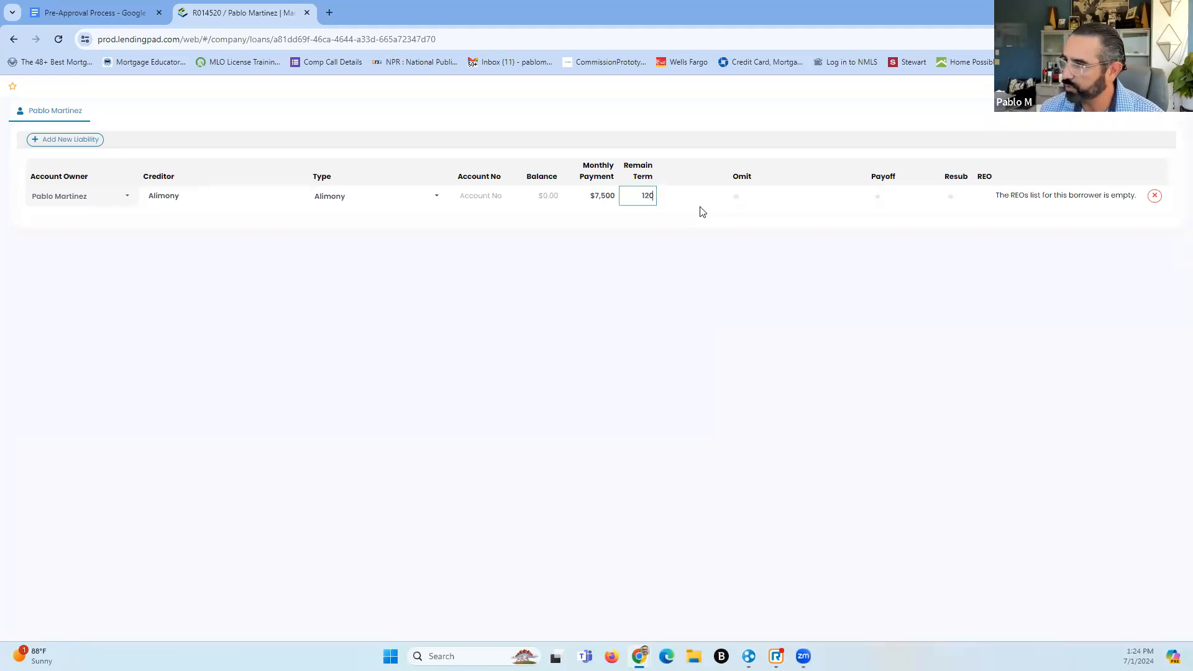
pyautogui.click(737, 197)
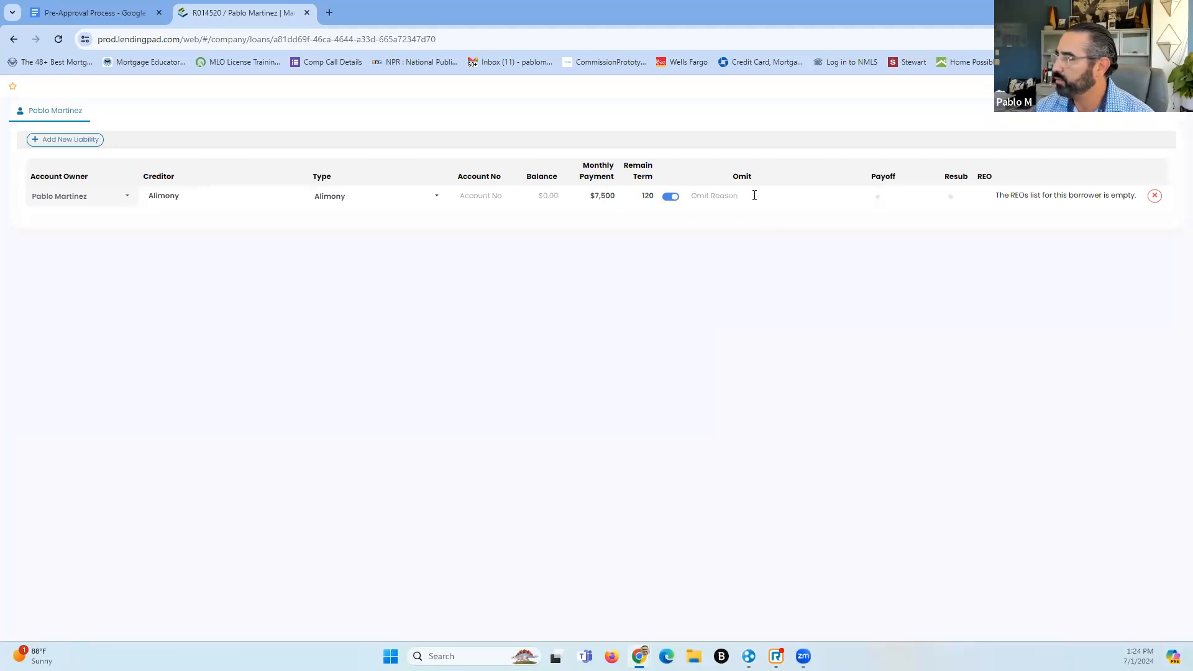
pyautogui.click(672, 197)
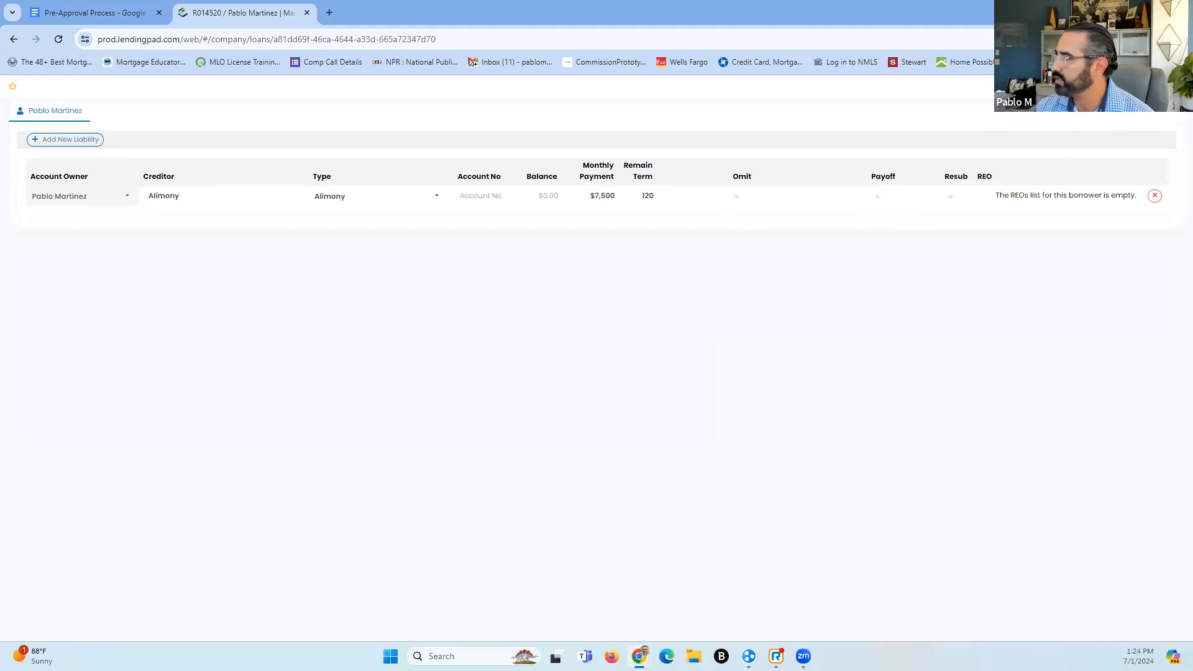
# Save the $7,500 alimony liability and open the REO list for editing
pyautogui.click(1169, 87)
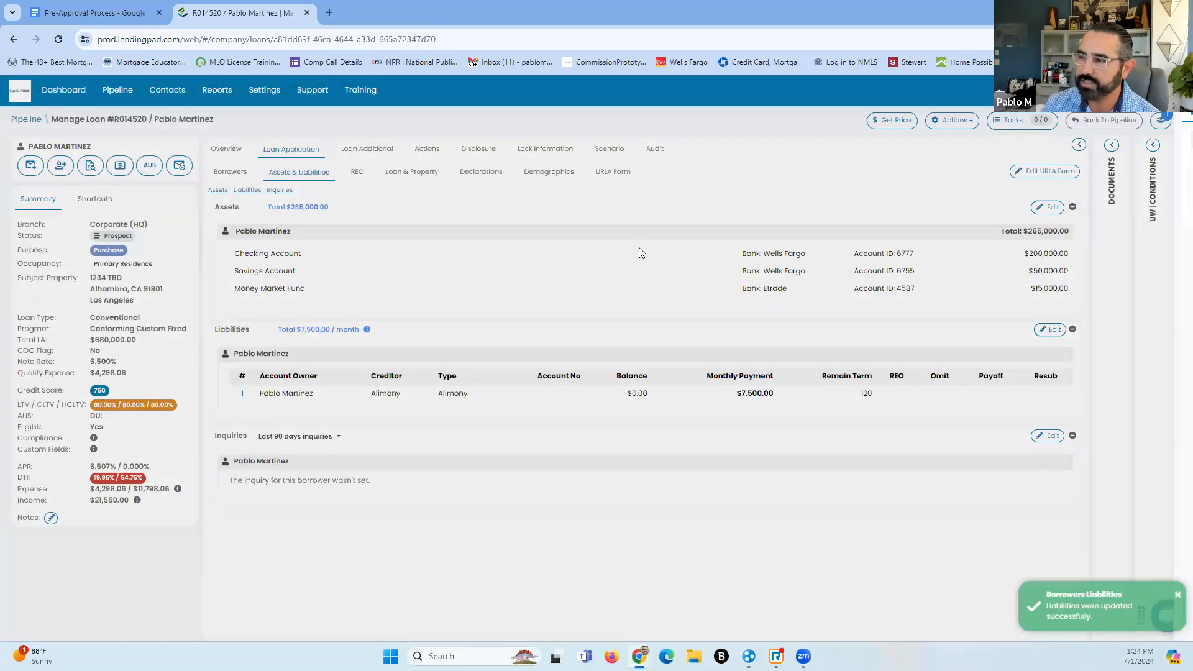
pyautogui.scroll(-1, 399, 503)
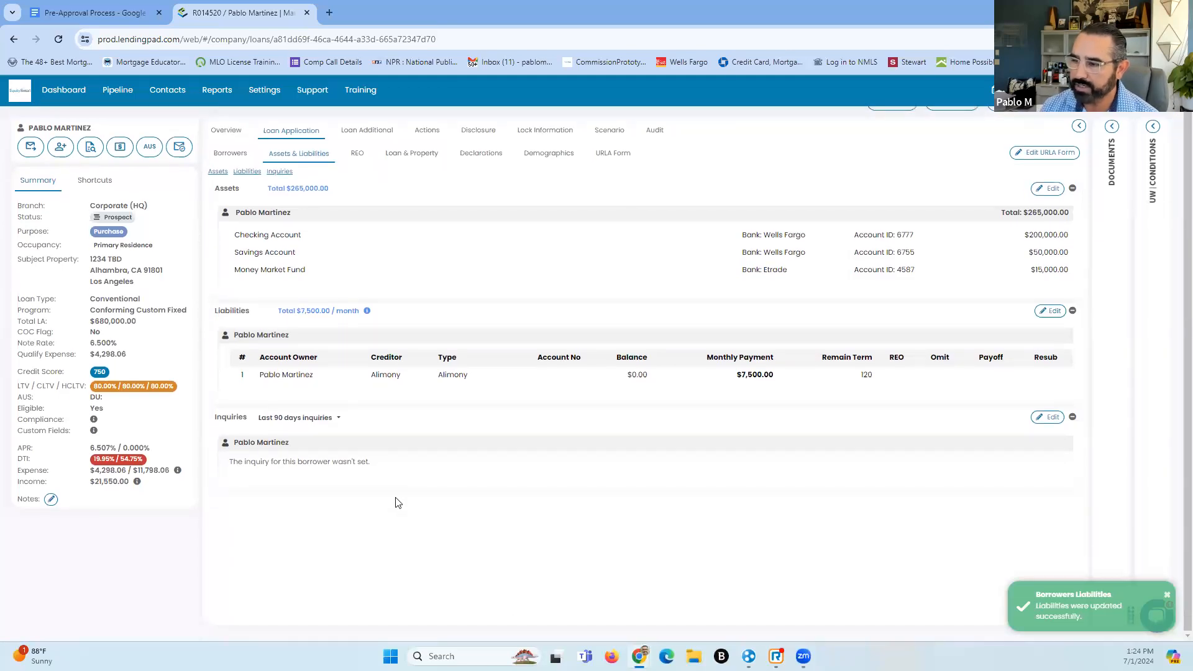
pyautogui.scroll(1, 407, 544)
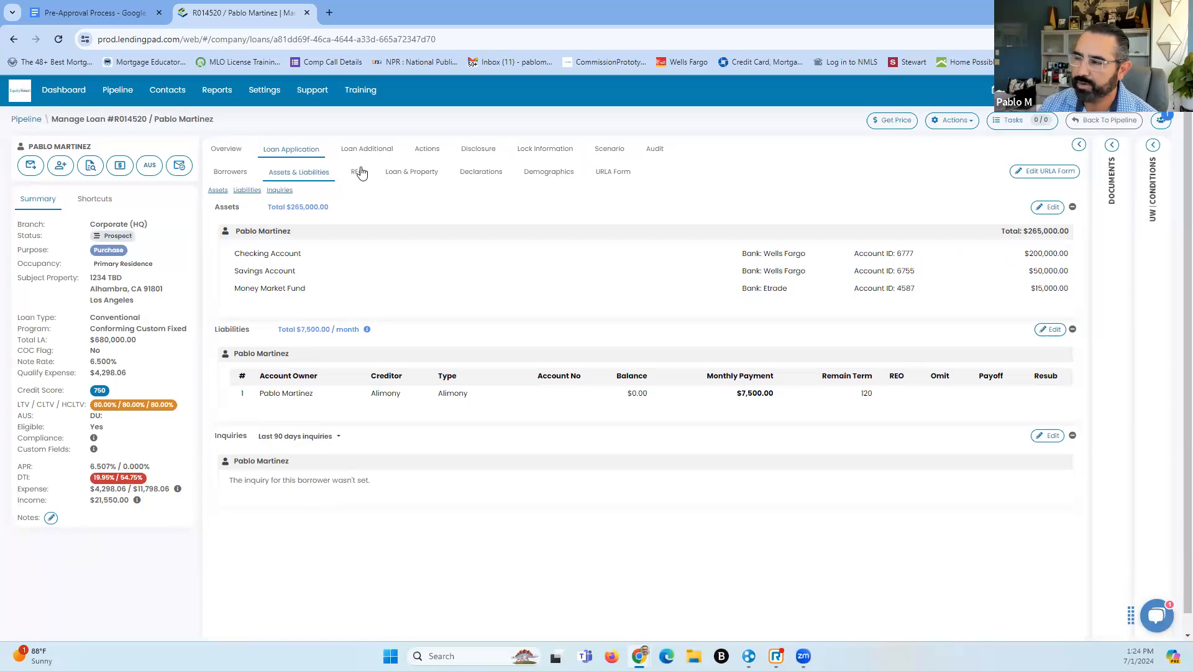
pyautogui.click(364, 171)
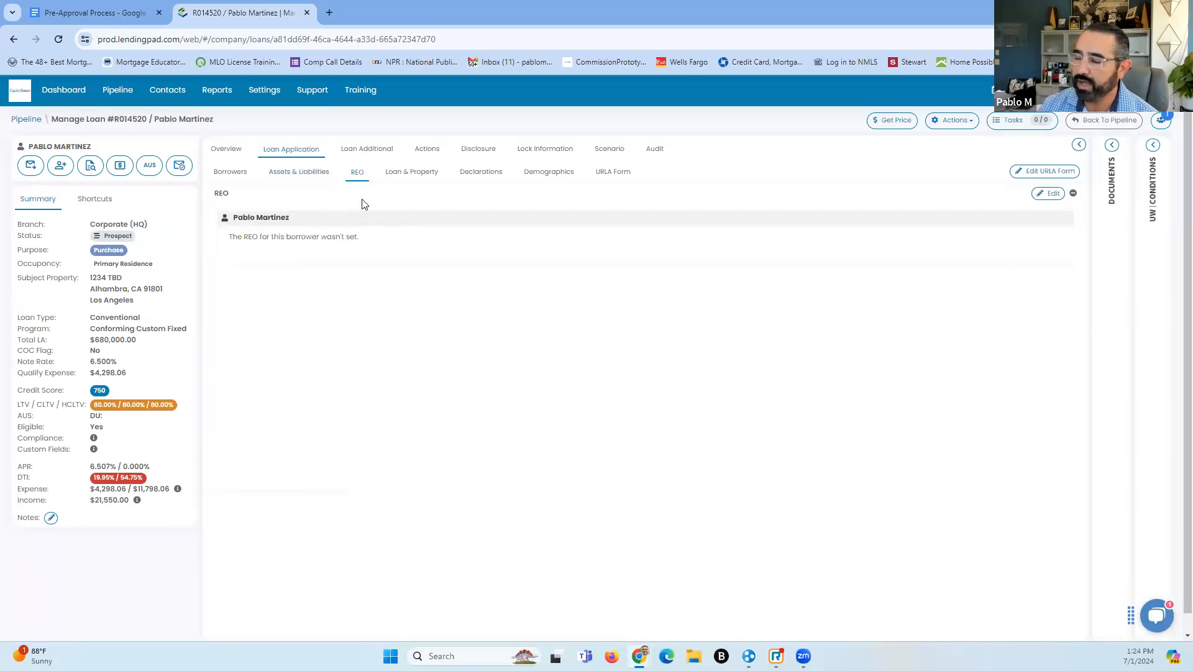
pyautogui.click(1050, 195)
pyautogui.click(53, 138)
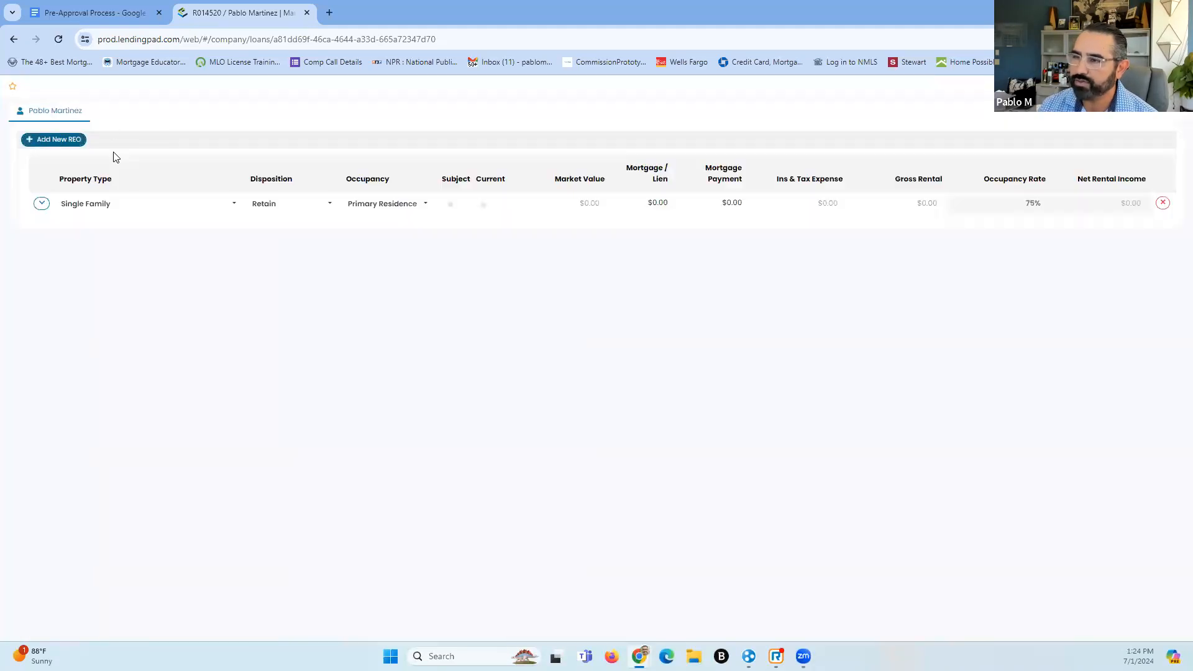
pyautogui.click(235, 203)
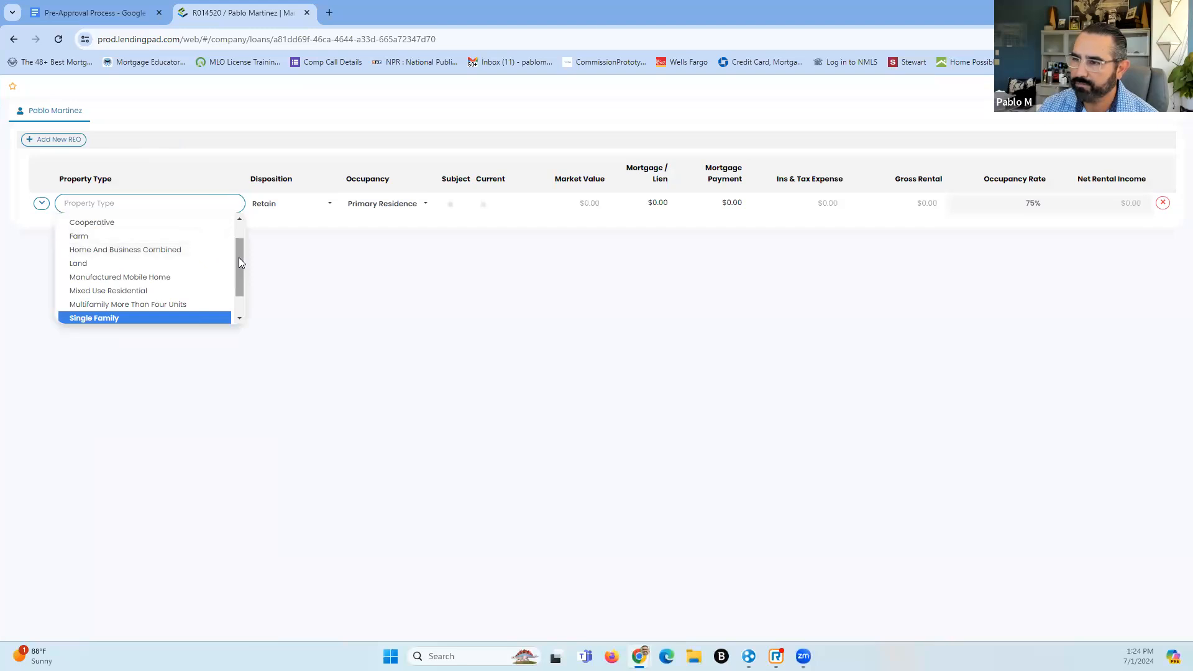
pyautogui.click(183, 308)
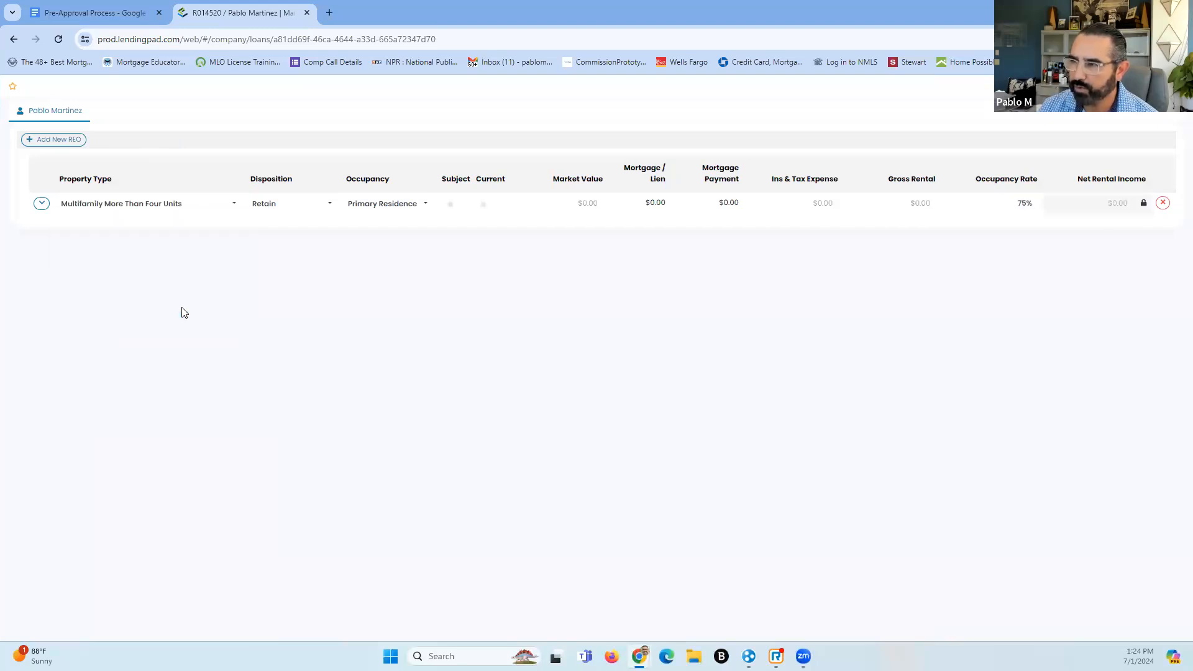
pyautogui.click(234, 210)
pyautogui.moveTo(238, 248); pyautogui.dragTo(239, 282)
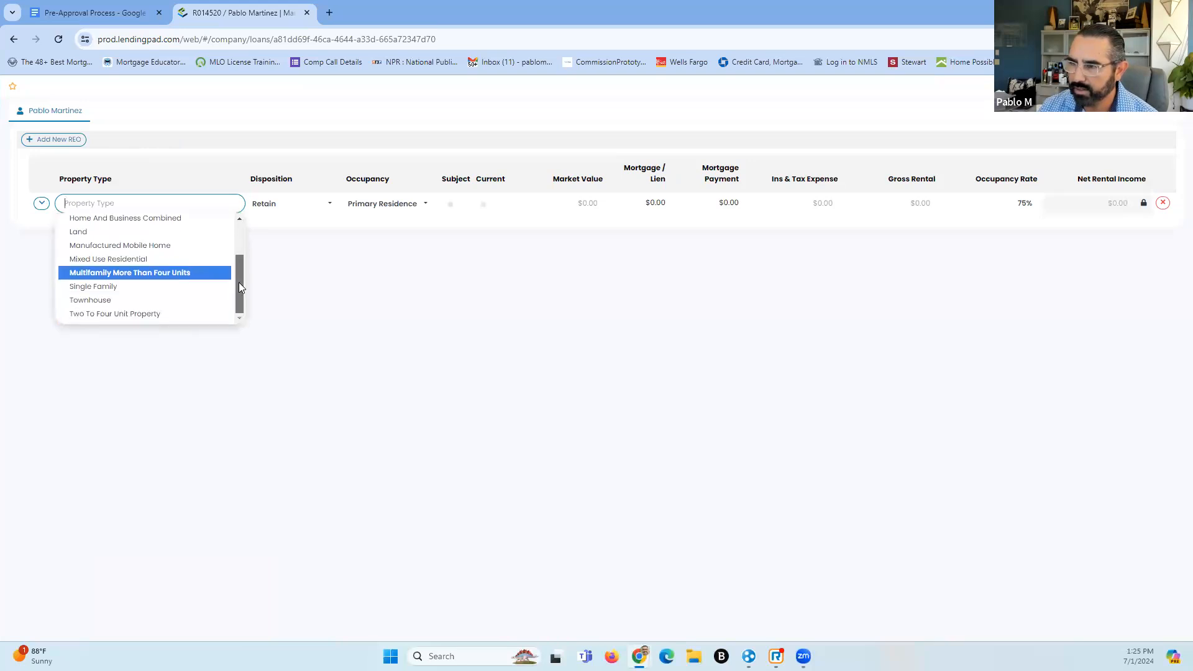
pyautogui.click(147, 314)
pyautogui.click(328, 208)
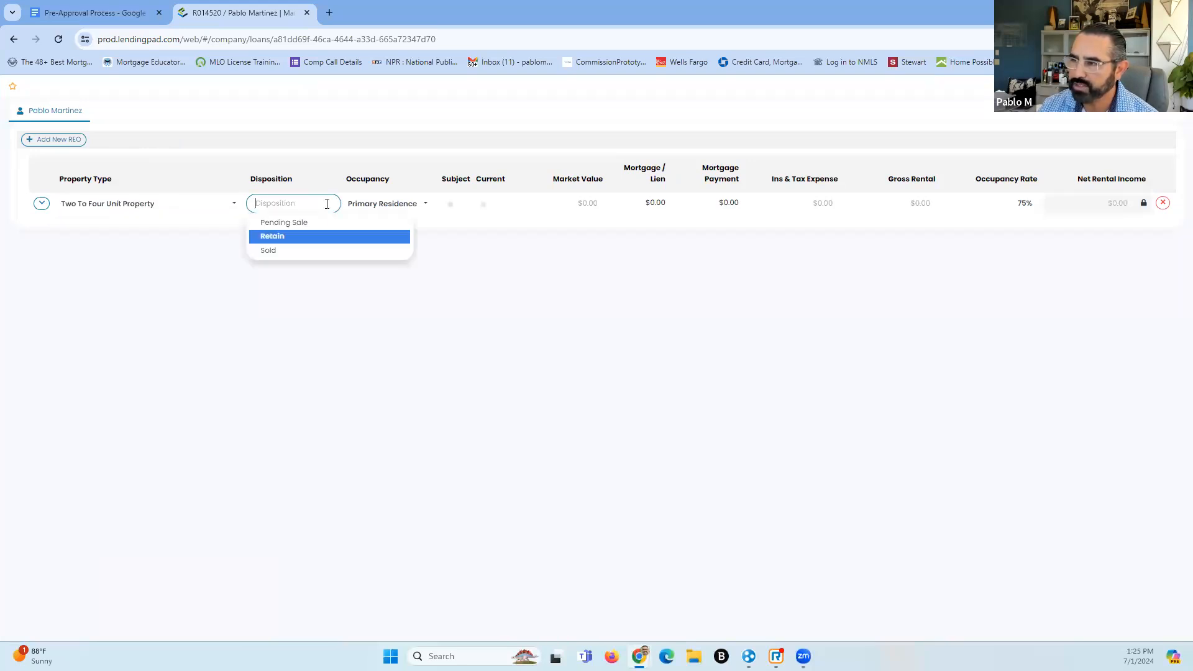
pyautogui.click(291, 239)
pyautogui.click(427, 209)
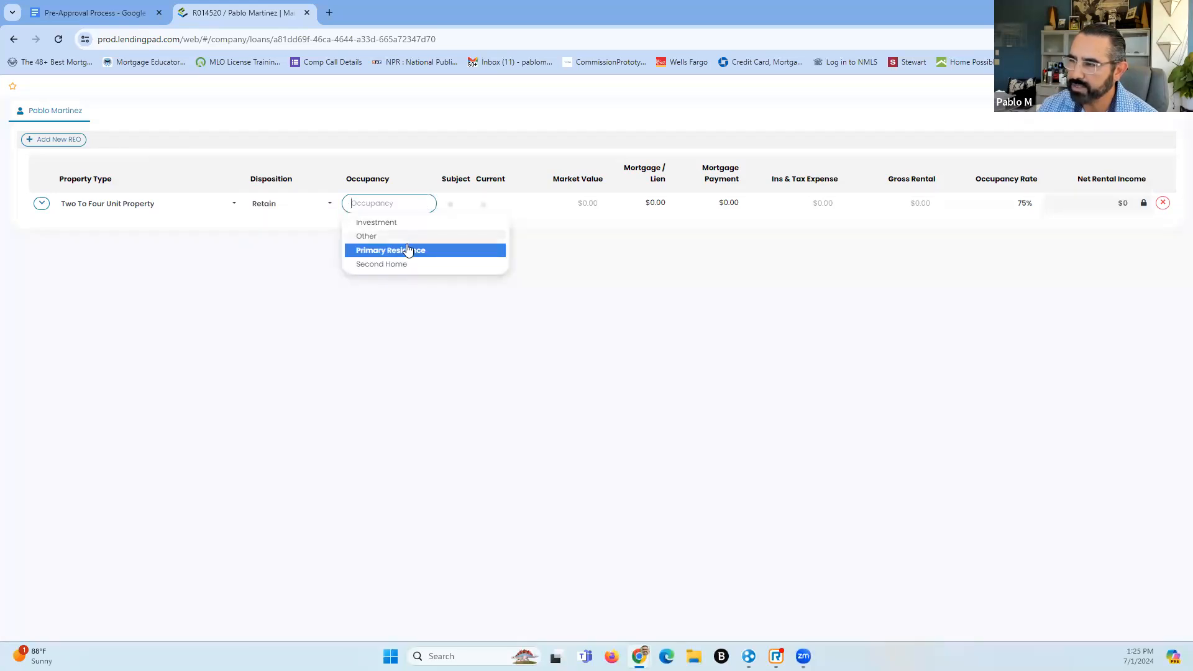
pyautogui.click(391, 223)
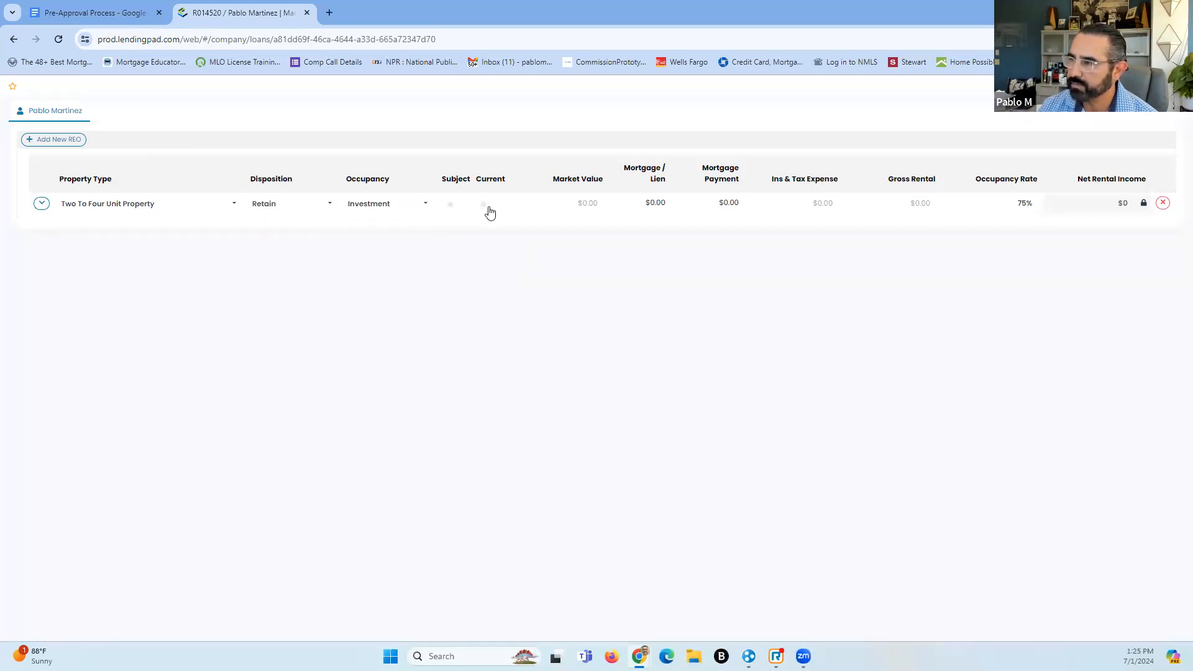
pyautogui.click(545, 206)
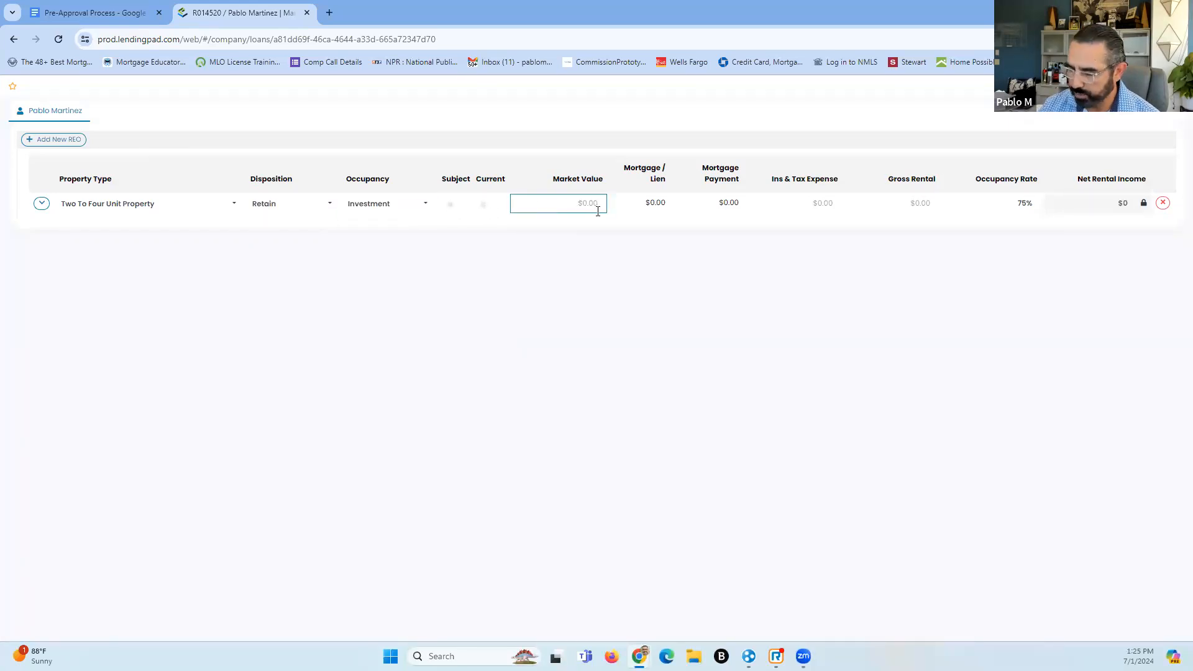
pyautogui.write('1200000')
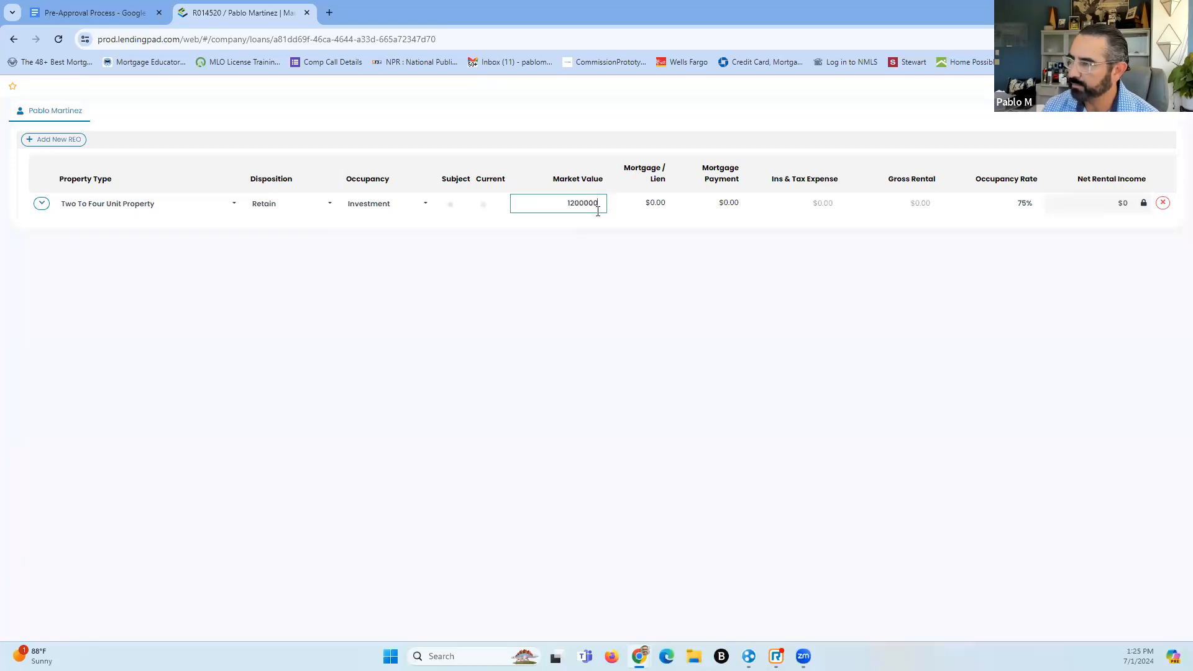
pyautogui.click(683, 277)
pyautogui.moveTo(647, 202); pyautogui.dragTo(726, 205)
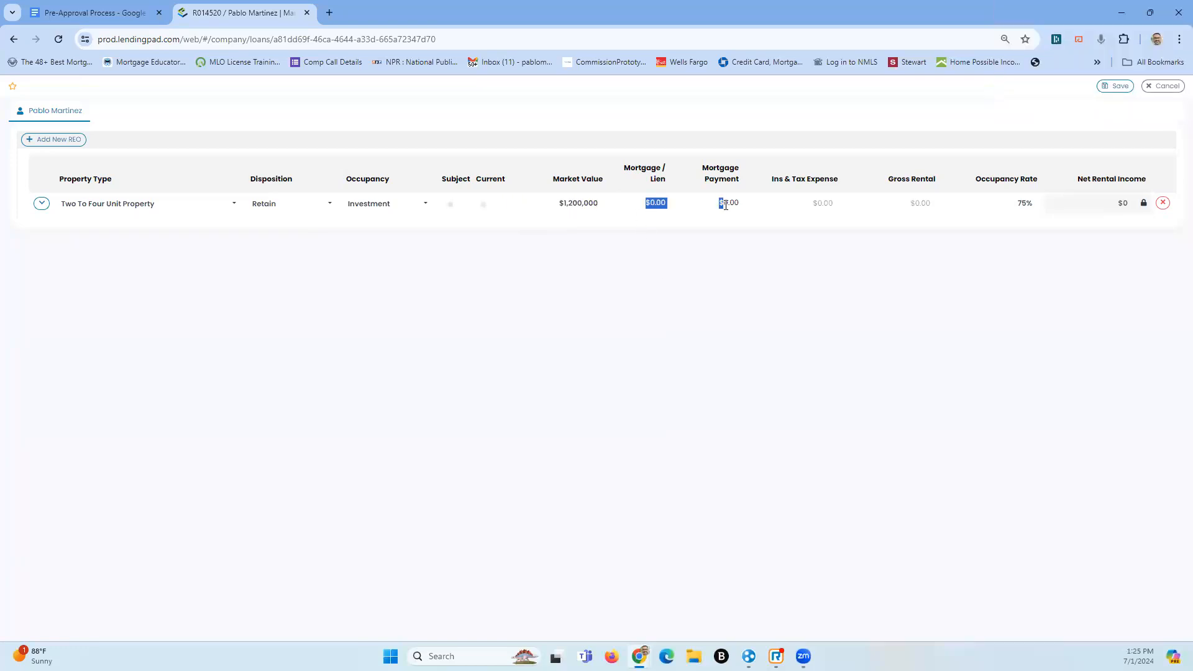
pyautogui.moveTo(645, 202); pyautogui.dragTo(712, 212)
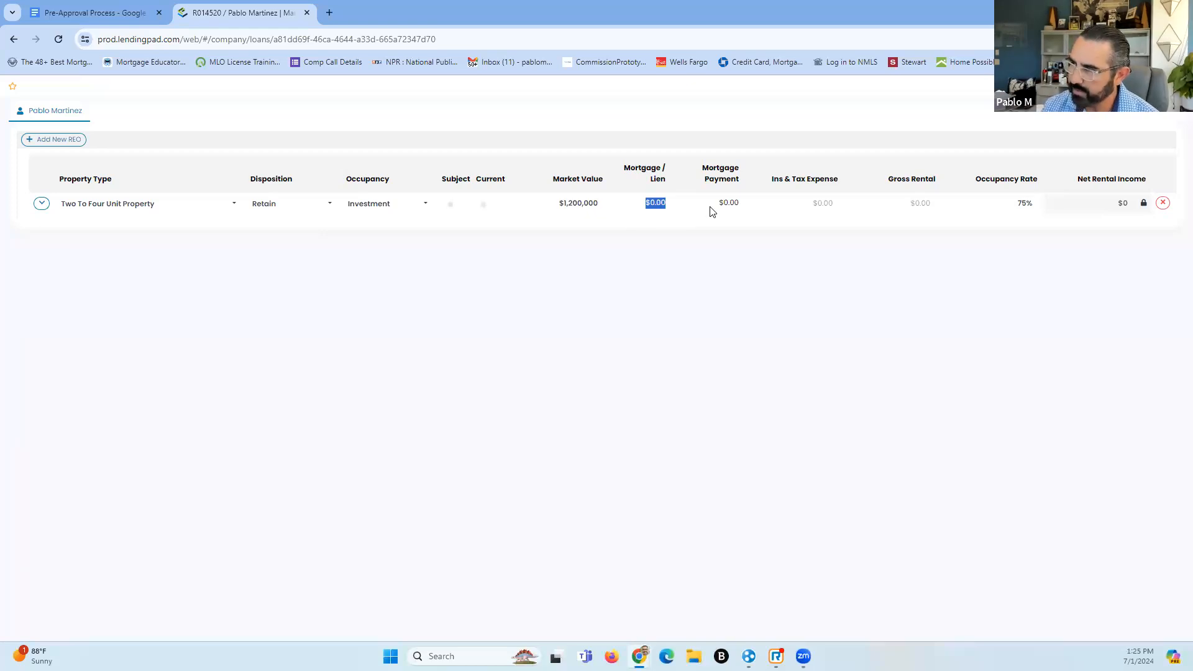
pyautogui.click(647, 210)
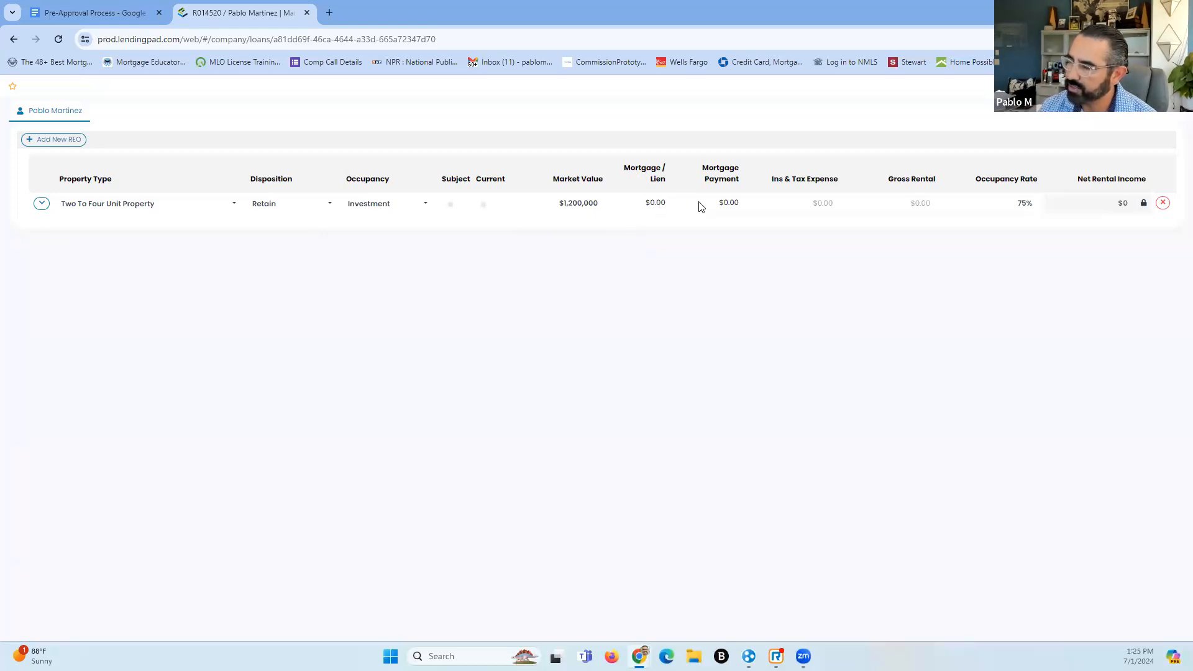
pyautogui.moveTo(703, 205); pyautogui.dragTo(755, 204)
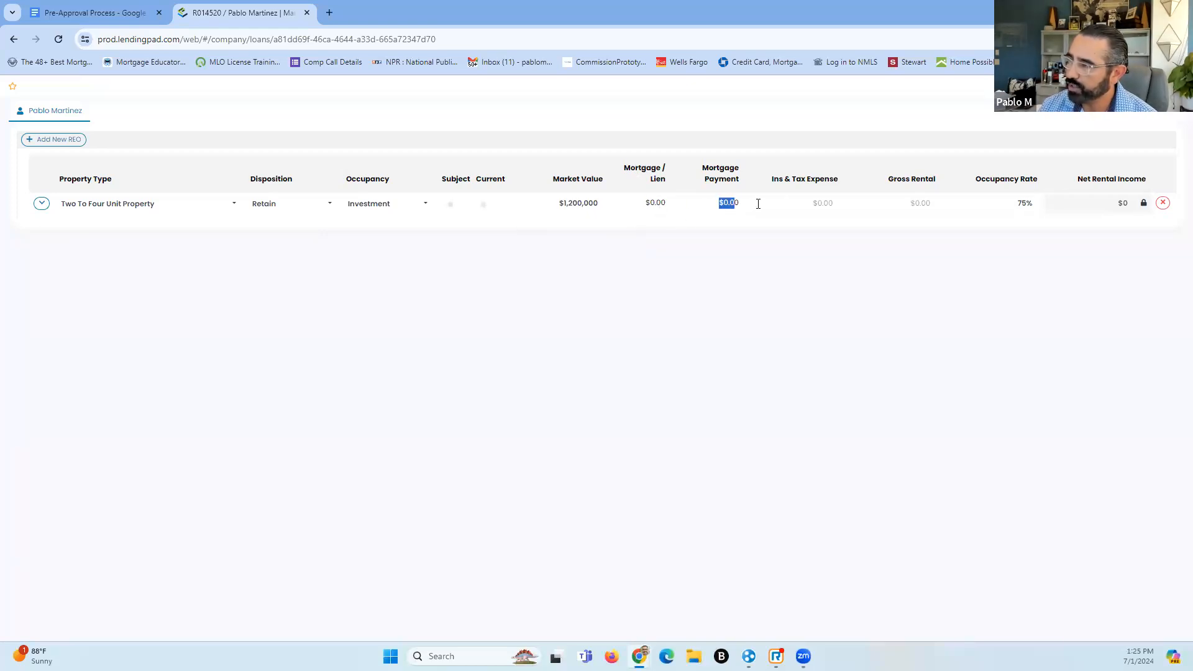
pyautogui.click(836, 203)
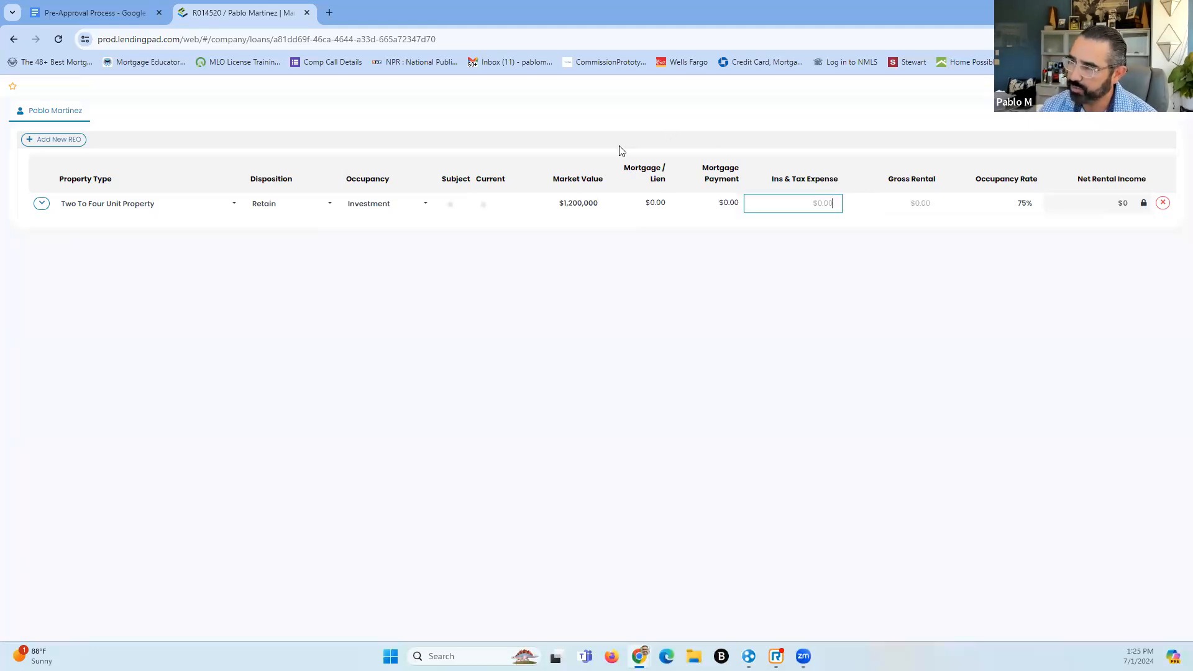
pyautogui.moveTo(620, 159); pyautogui.dragTo(686, 288)
# Give the REO property $950 insurance and tax expense, $5,500 gross rental and 100% occupancy
pyautogui.click(686, 288)
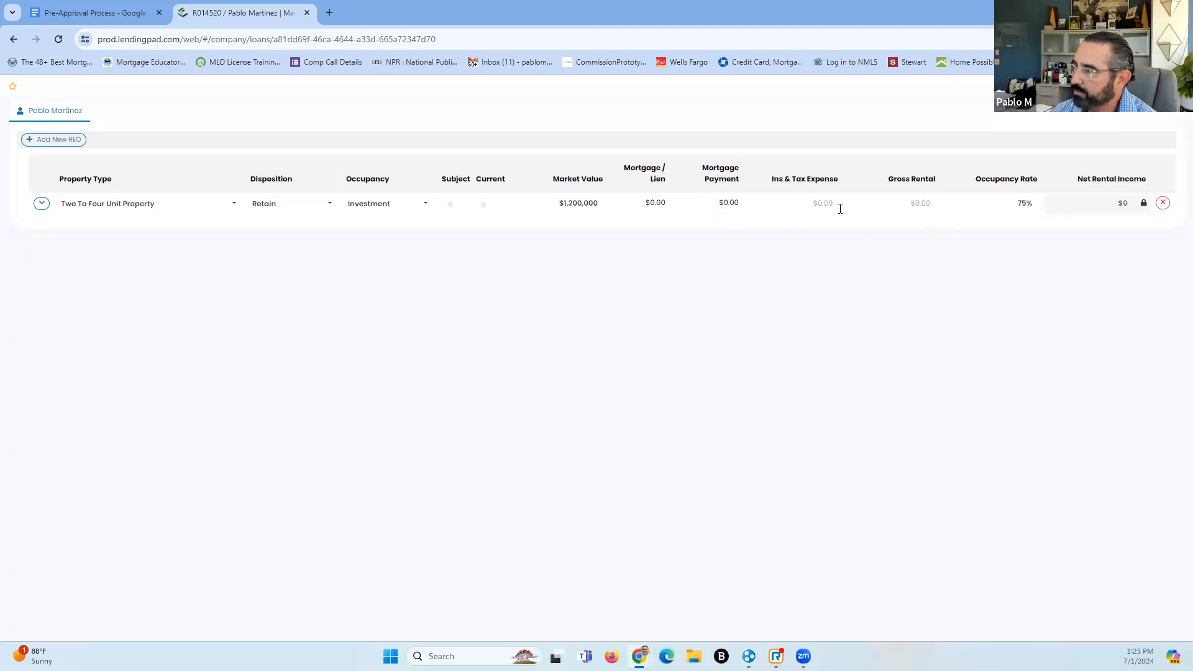
pyautogui.click(791, 202)
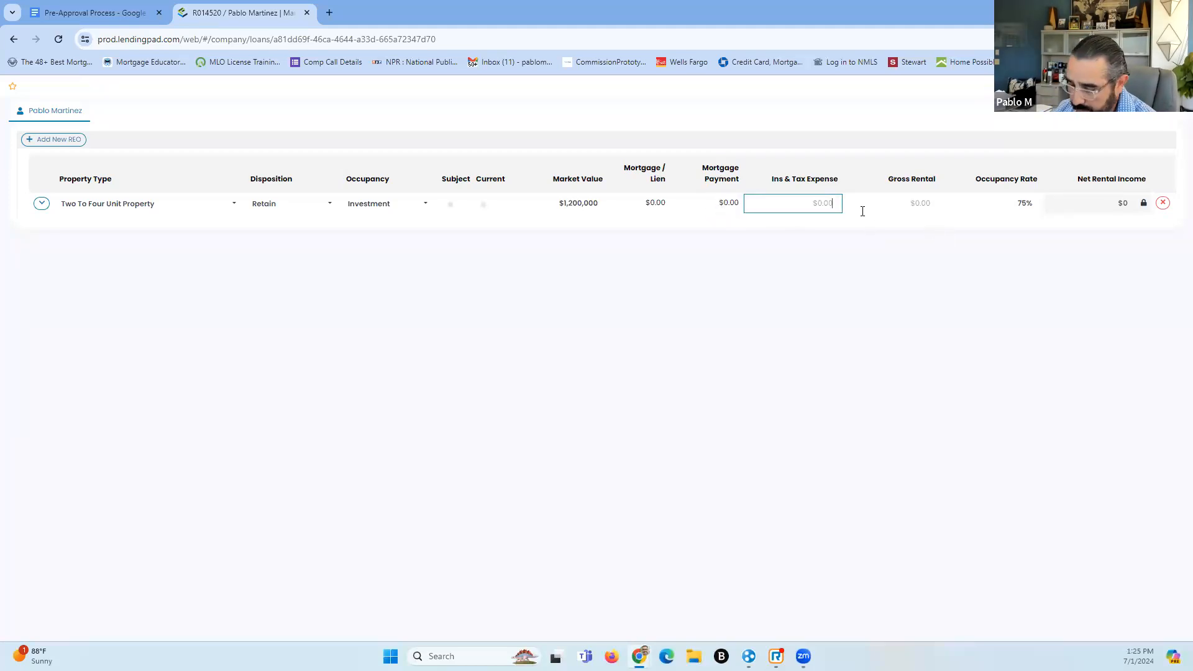
pyautogui.write('850')
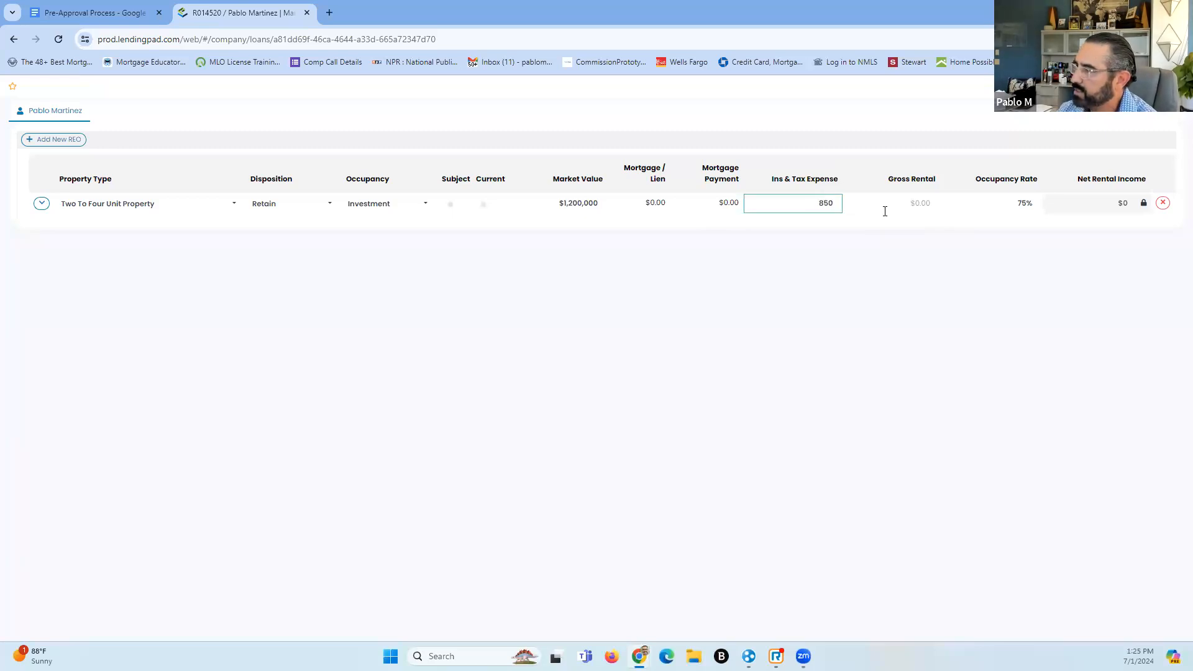
pyautogui.moveTo(798, 209); pyautogui.dragTo(862, 205)
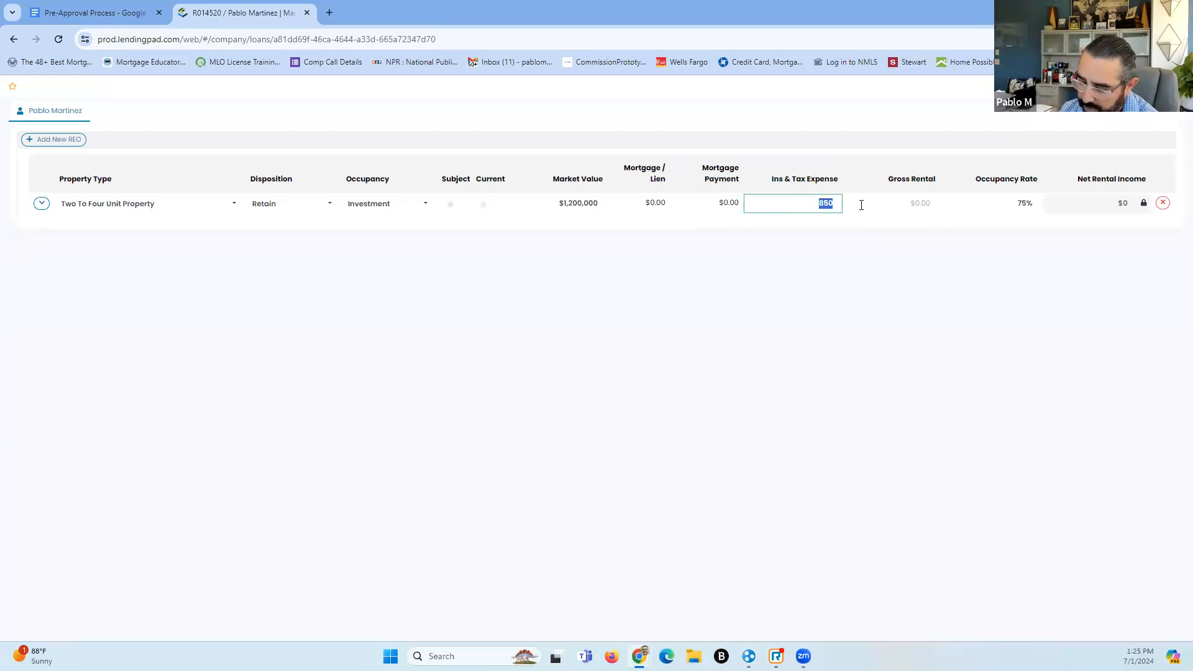
pyautogui.write('950')
pyautogui.click(923, 202)
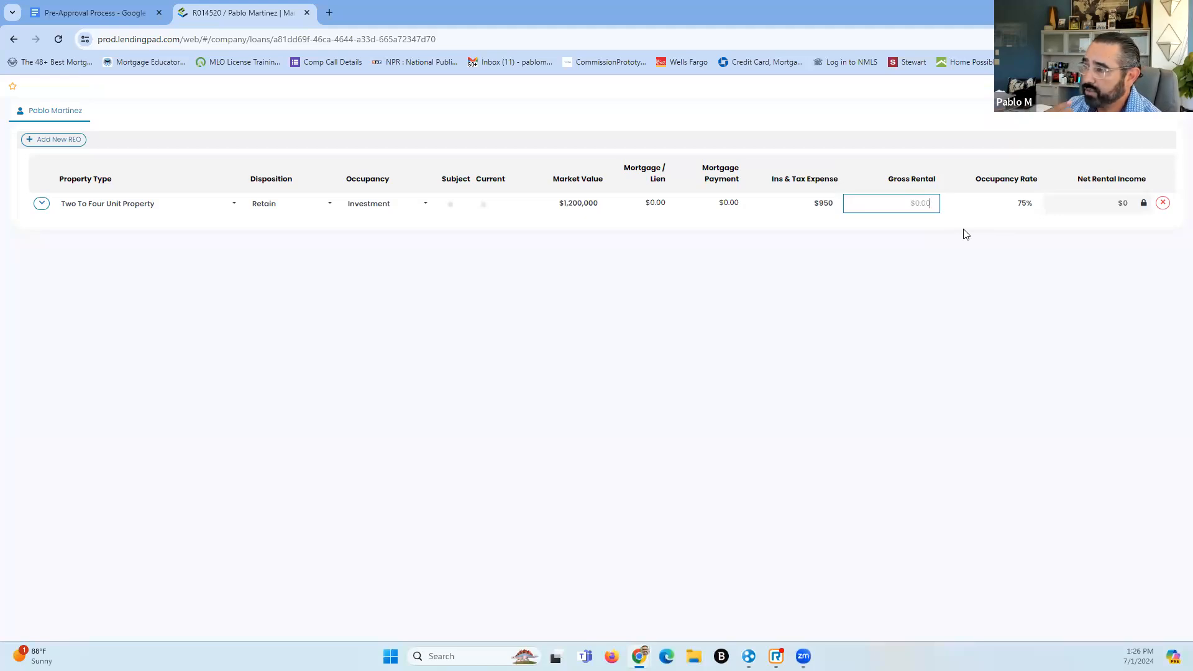
pyautogui.write('5500')
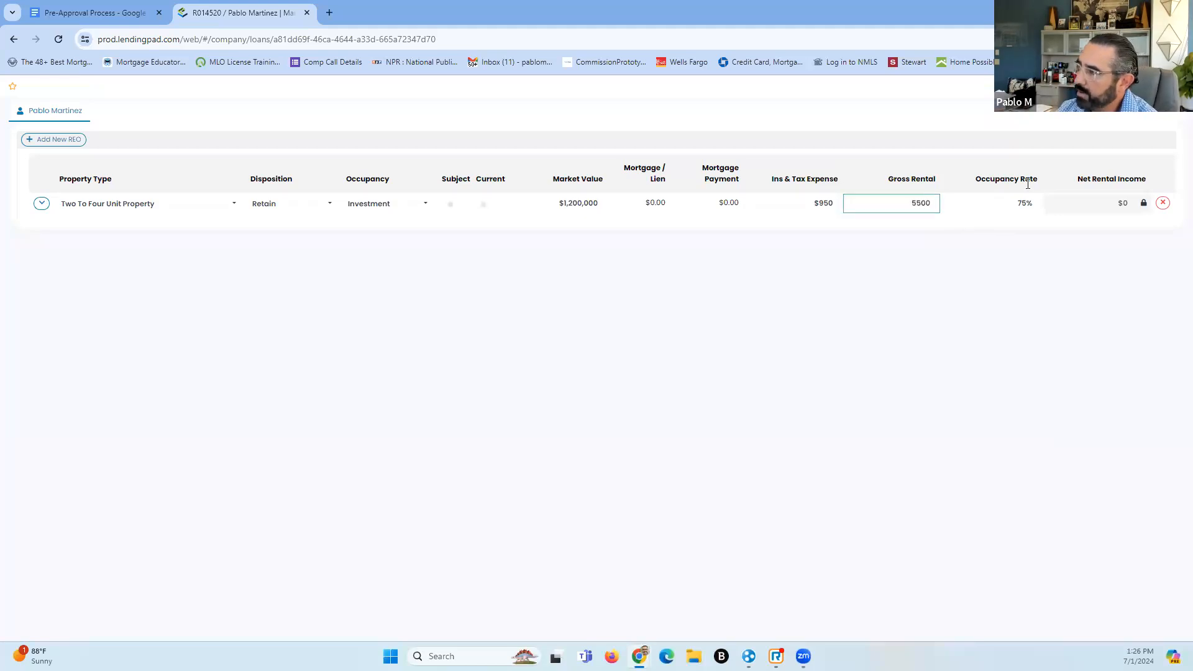
pyautogui.click(997, 206)
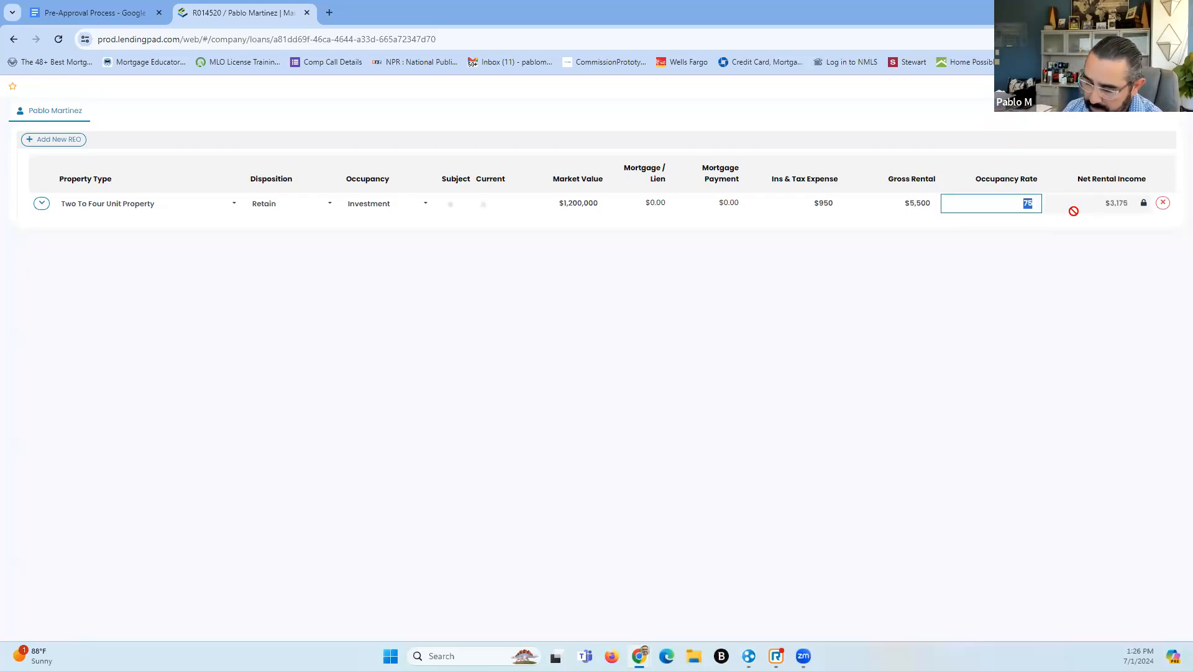
pyautogui.write('100')
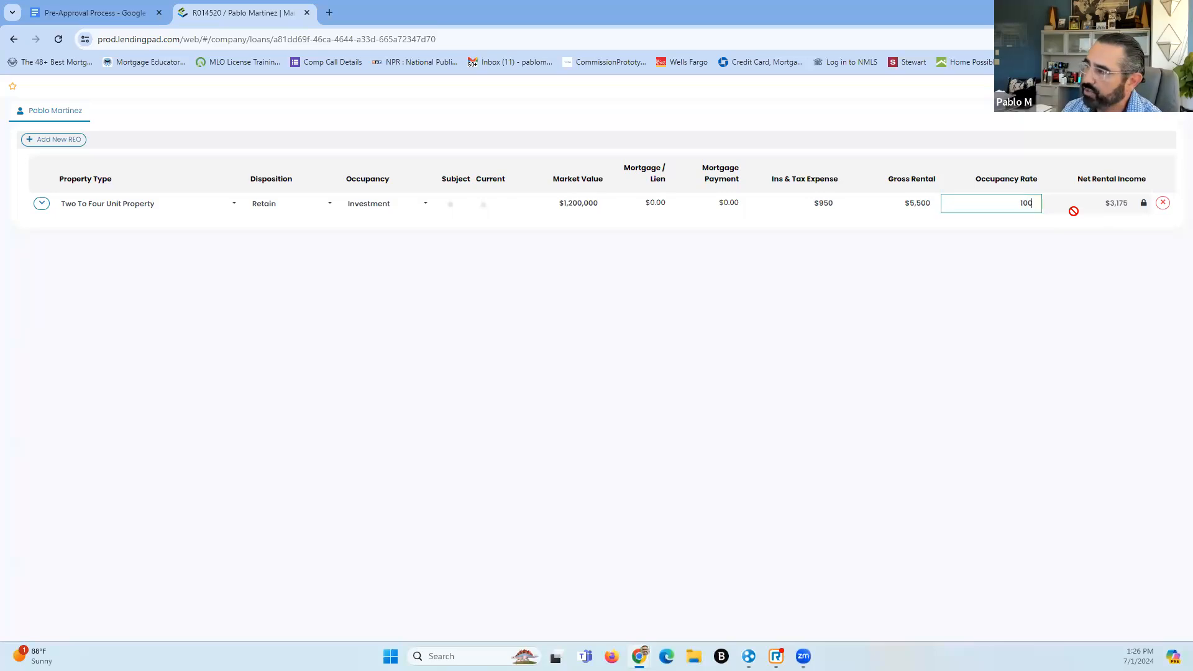
pyautogui.click(1024, 233)
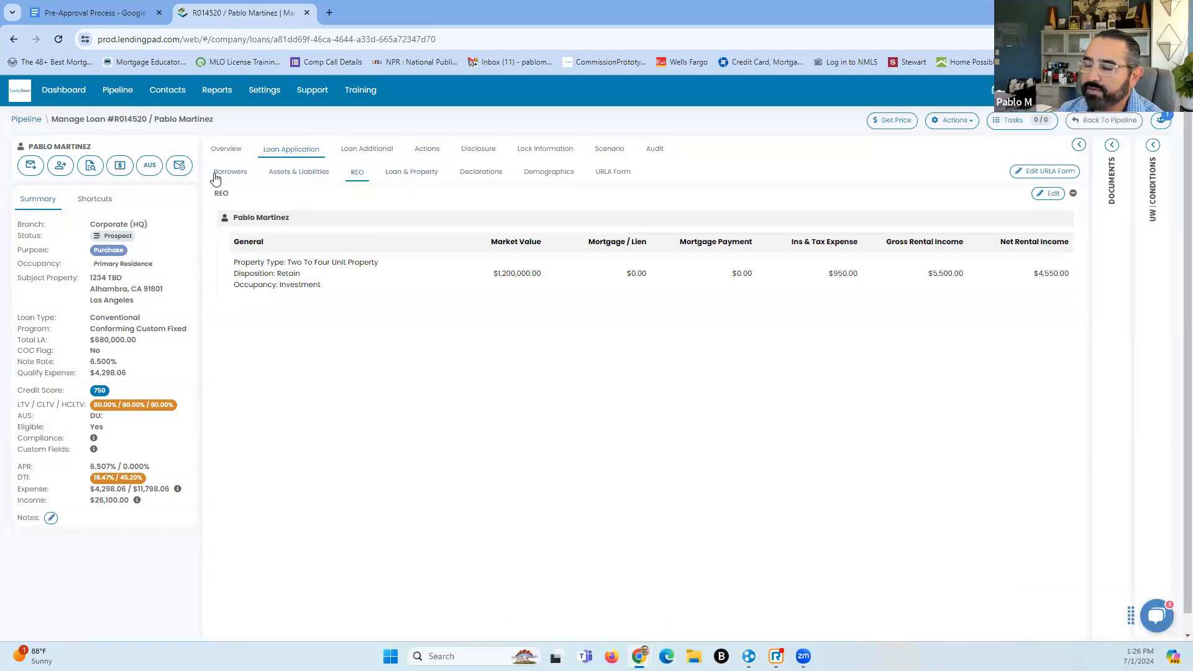
# Go to Loan & Property > Declarations and make the declarations editable
pyautogui.click(422, 177)
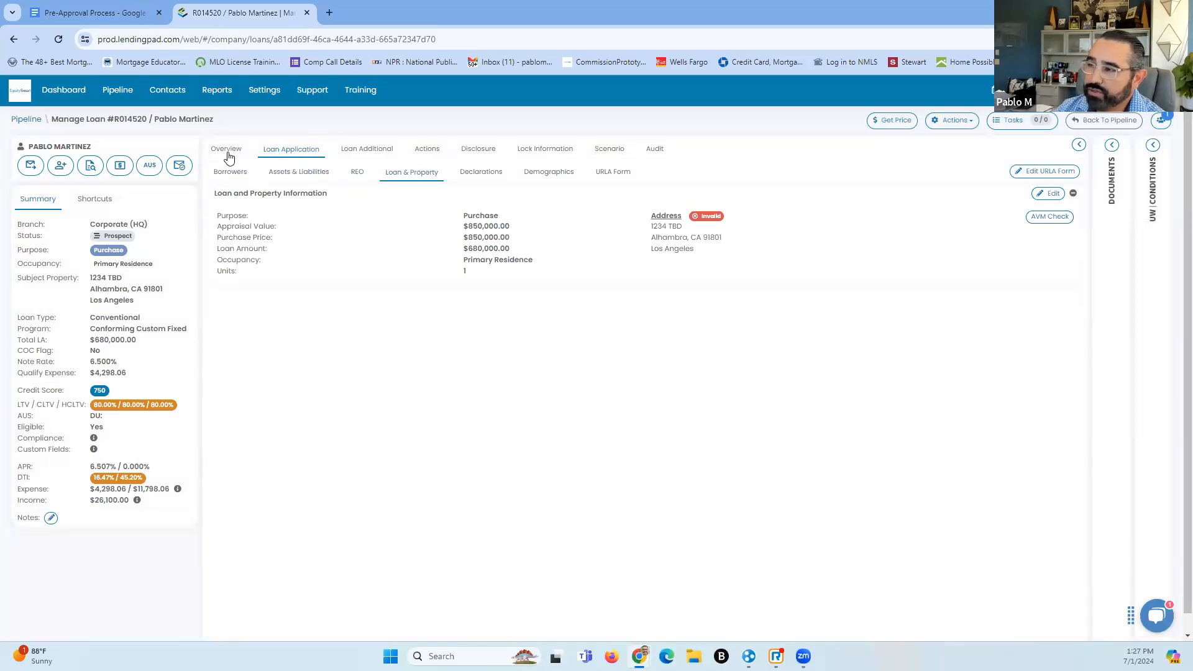
pyautogui.click(499, 179)
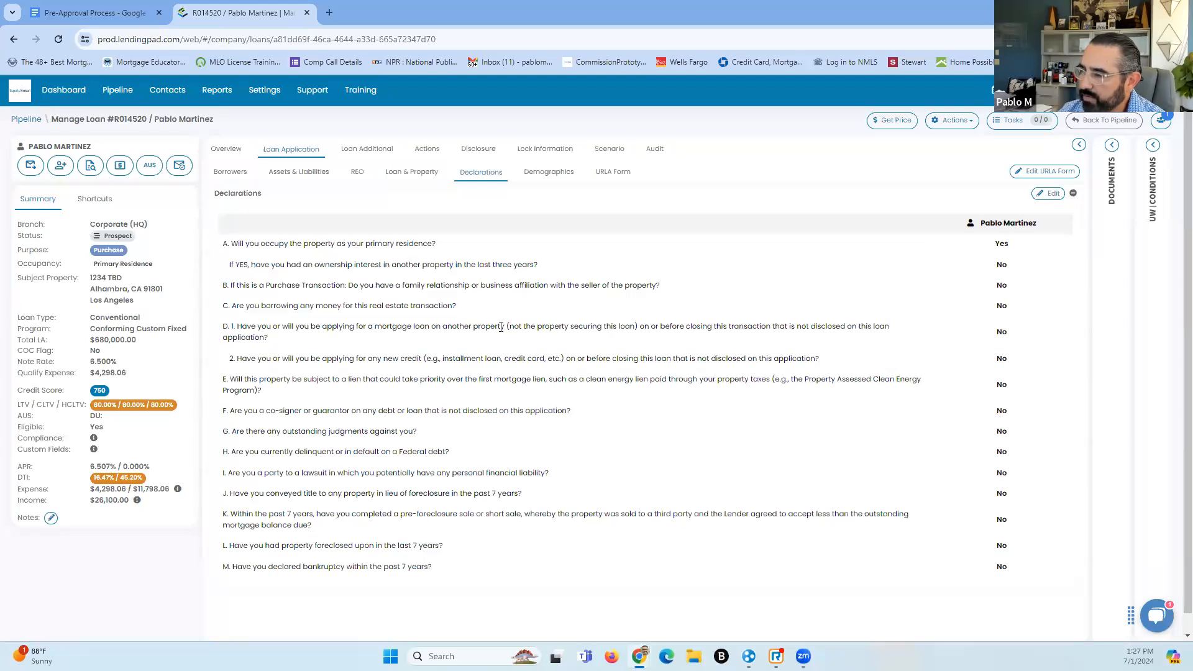
pyautogui.scroll(-1, 687, 360)
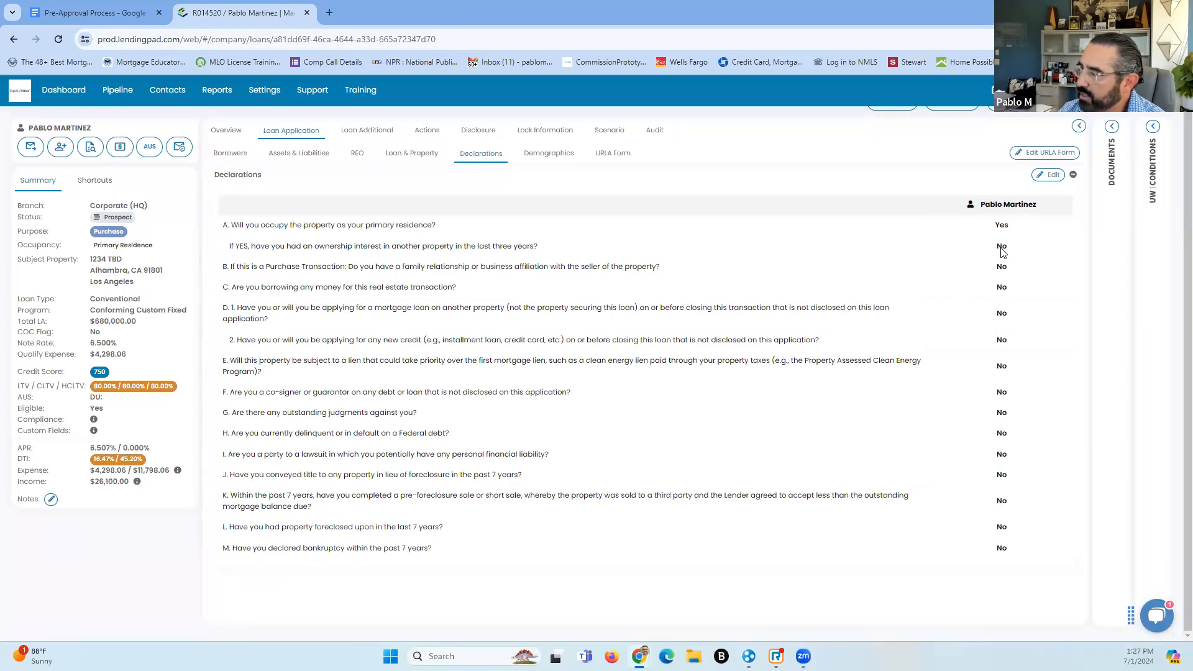
pyautogui.click(1049, 174)
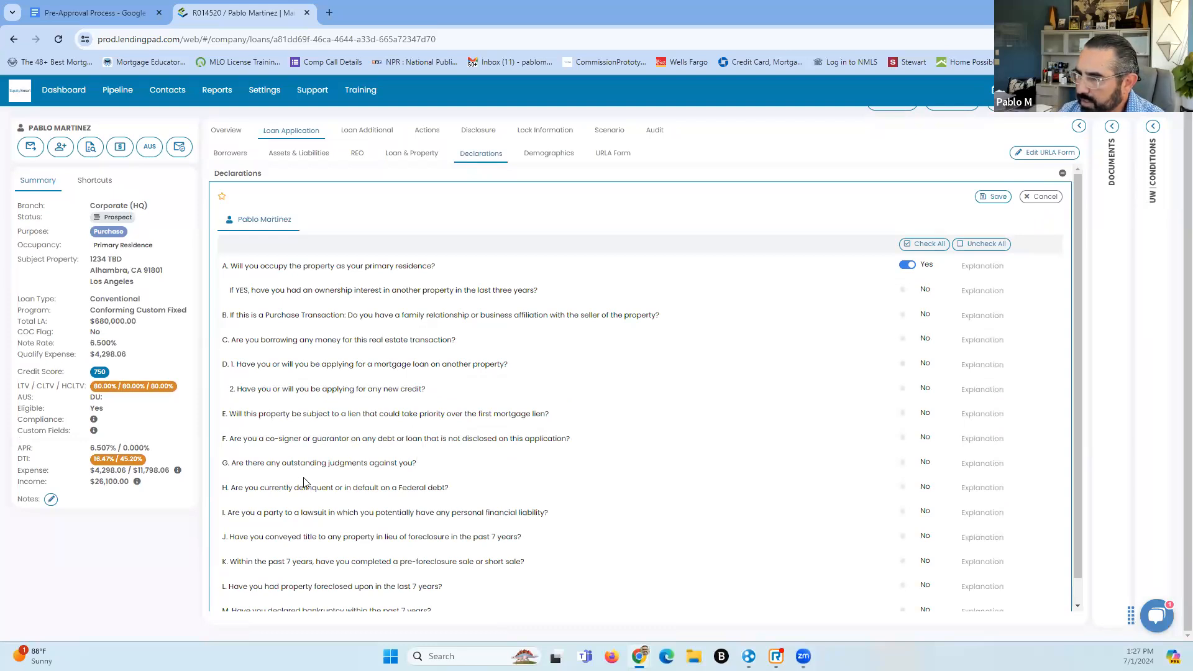
# Answer Yes to declaration G on outstanding judgments and save the declarations
pyautogui.click(907, 464)
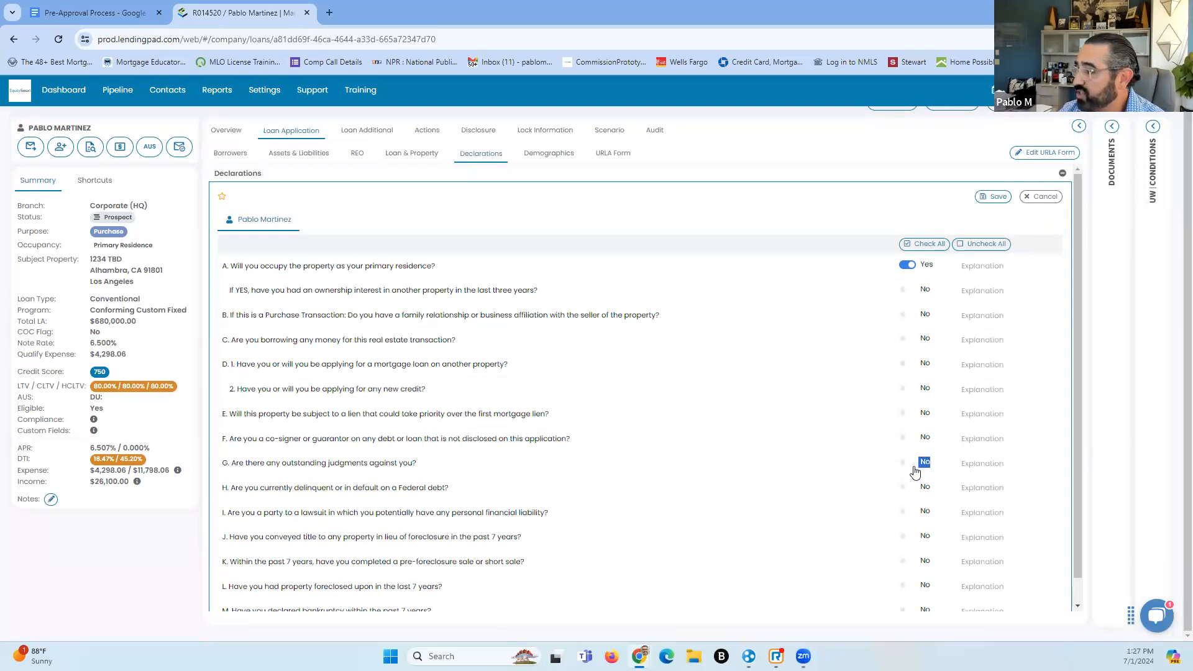
pyautogui.click(973, 465)
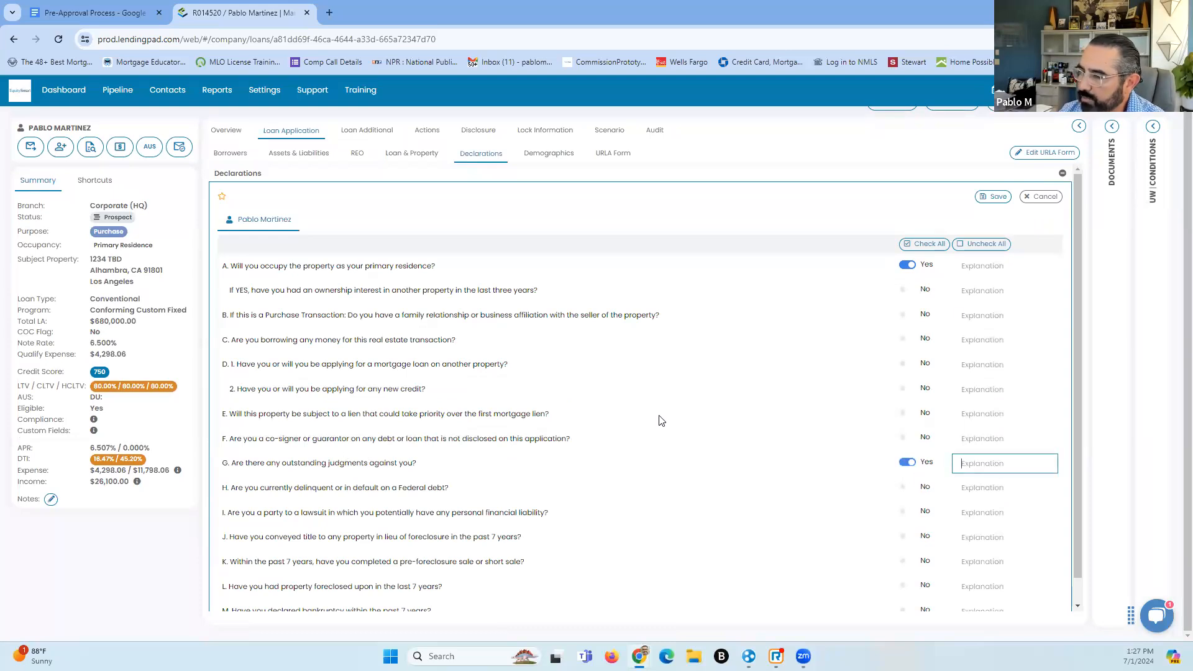
pyautogui.click(993, 196)
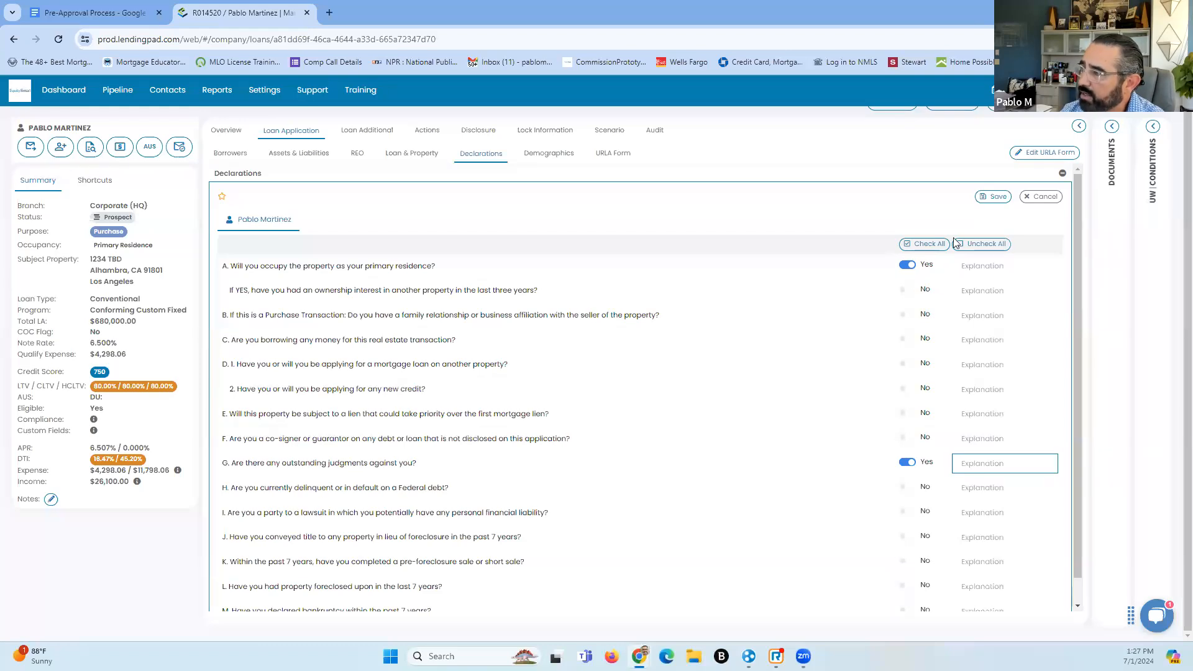
pyautogui.click(1007, 197)
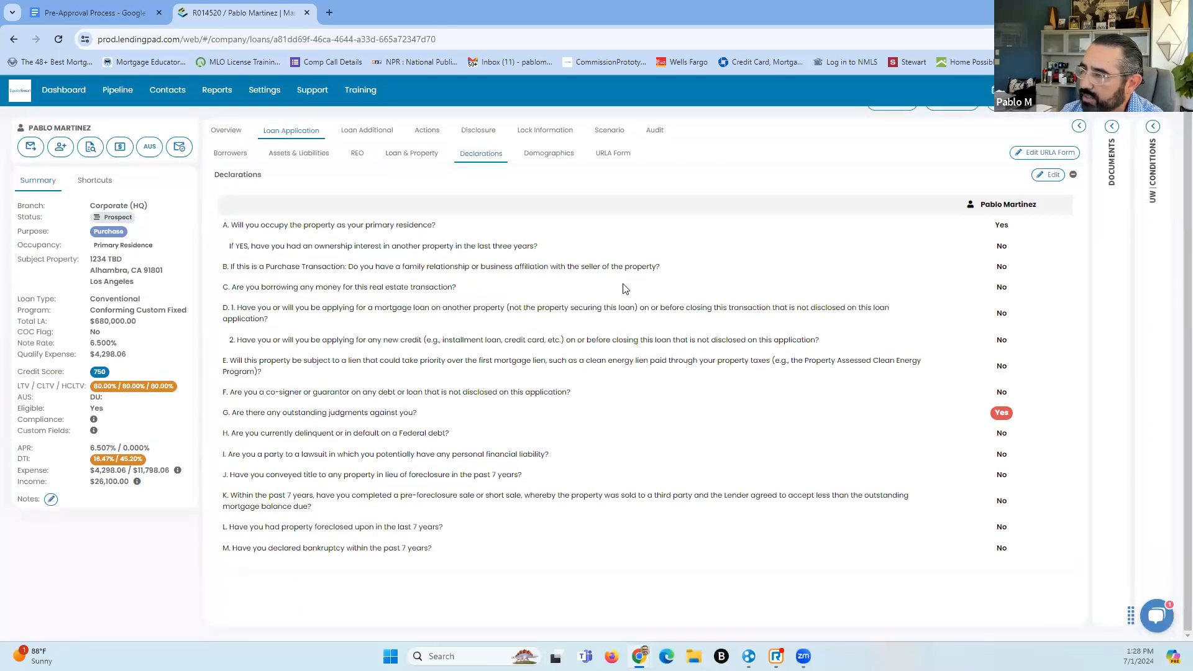
# In Demographics, mark ethnicity as declined to disclose and set it to Hispanic or Latino (Mexican)
pyautogui.click(550, 159)
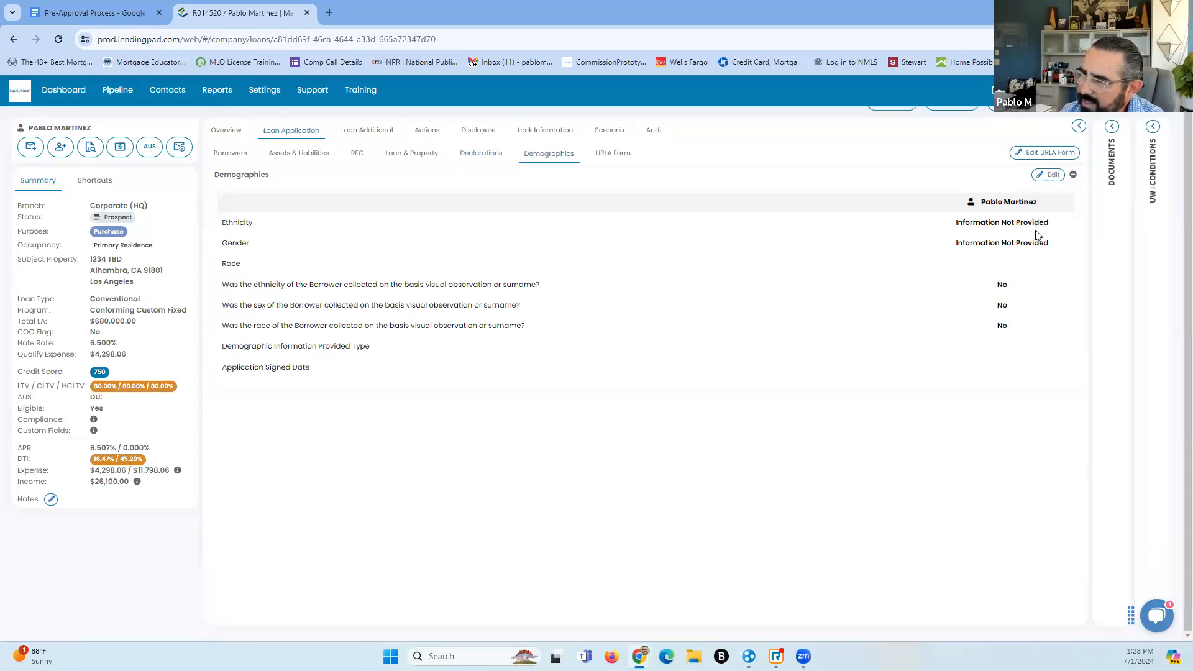
pyautogui.click(1051, 175)
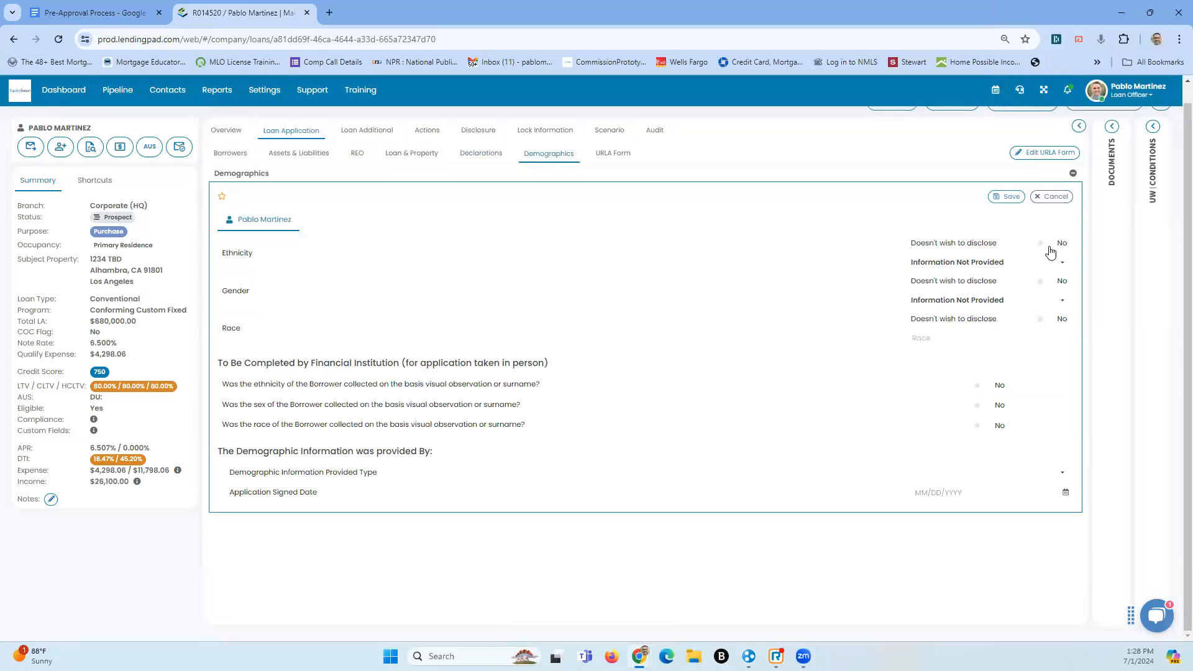
pyautogui.click(1041, 245)
pyautogui.click(1057, 262)
pyautogui.click(1007, 296)
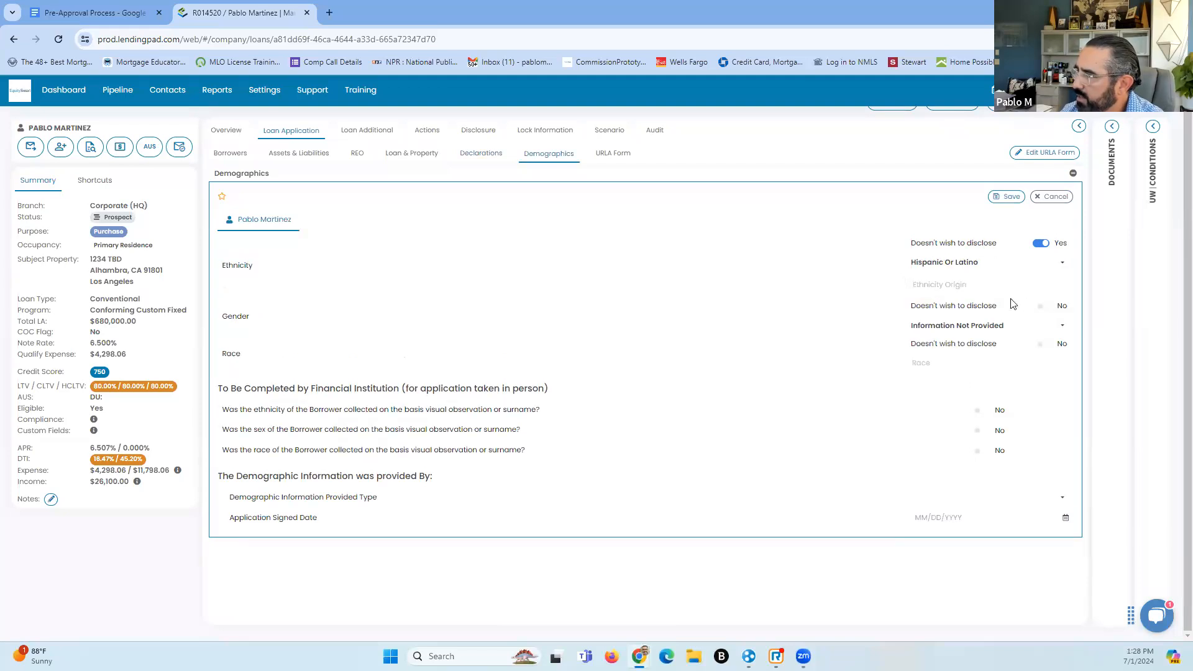
pyautogui.click(988, 289)
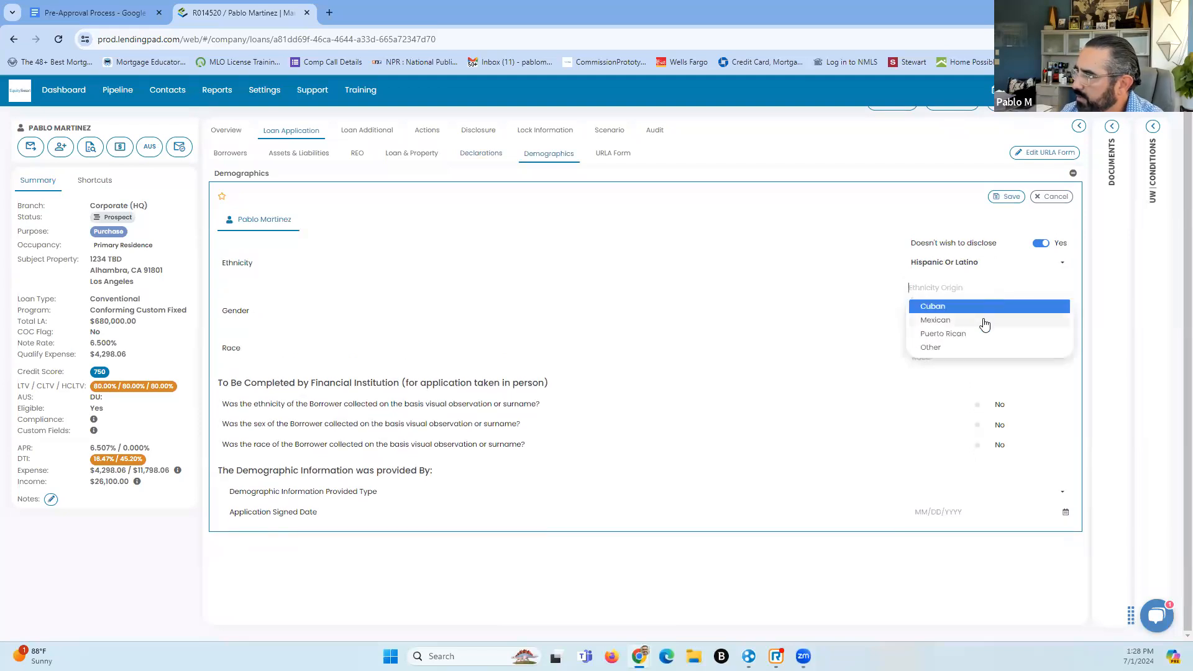
pyautogui.click(984, 320)
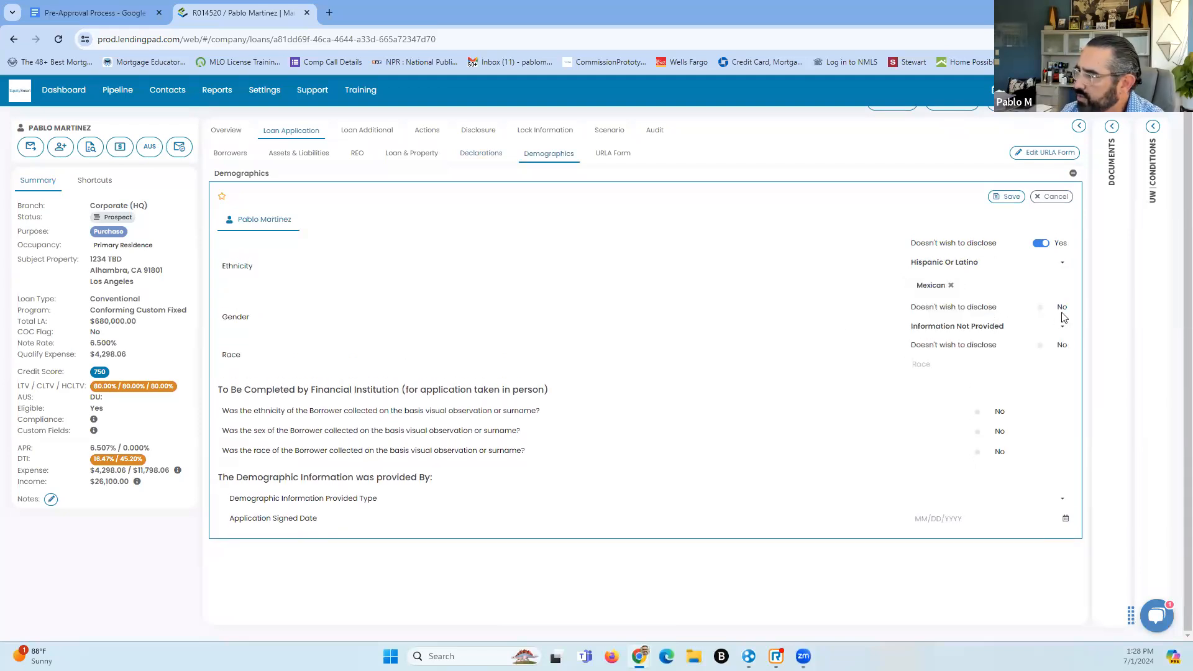
# Set gender to Male and race to White, each marked as declined to disclose
pyautogui.click(1042, 308)
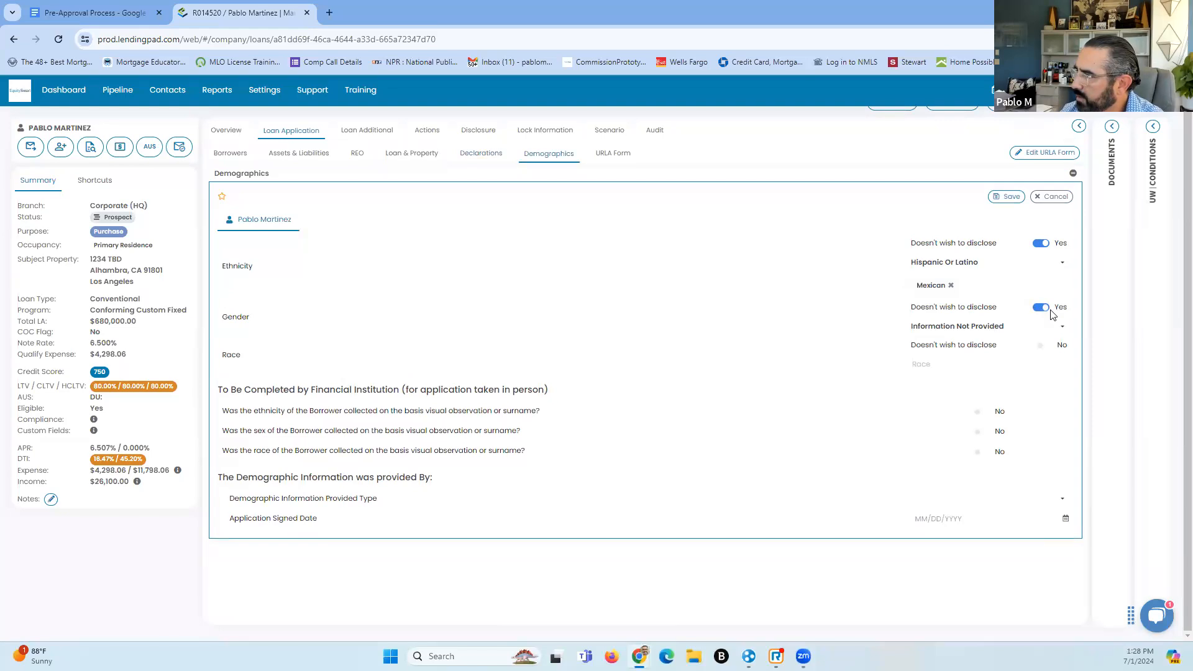
pyautogui.click(991, 326)
pyautogui.click(929, 359)
pyautogui.click(1042, 347)
pyautogui.click(975, 371)
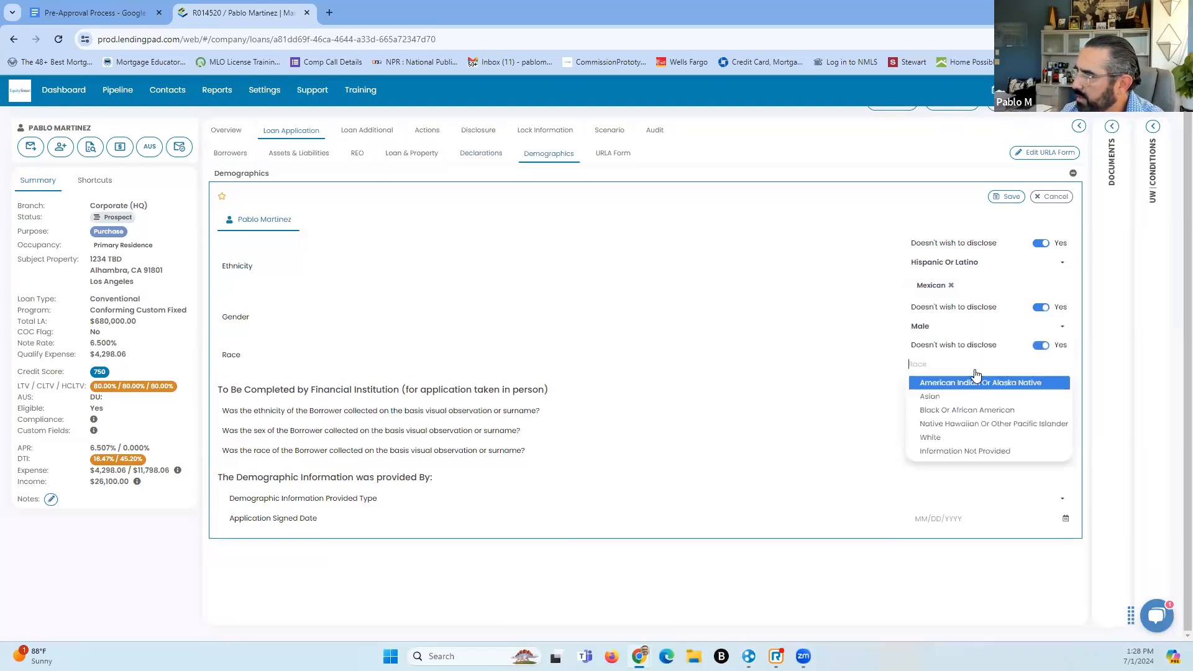
pyautogui.click(979, 438)
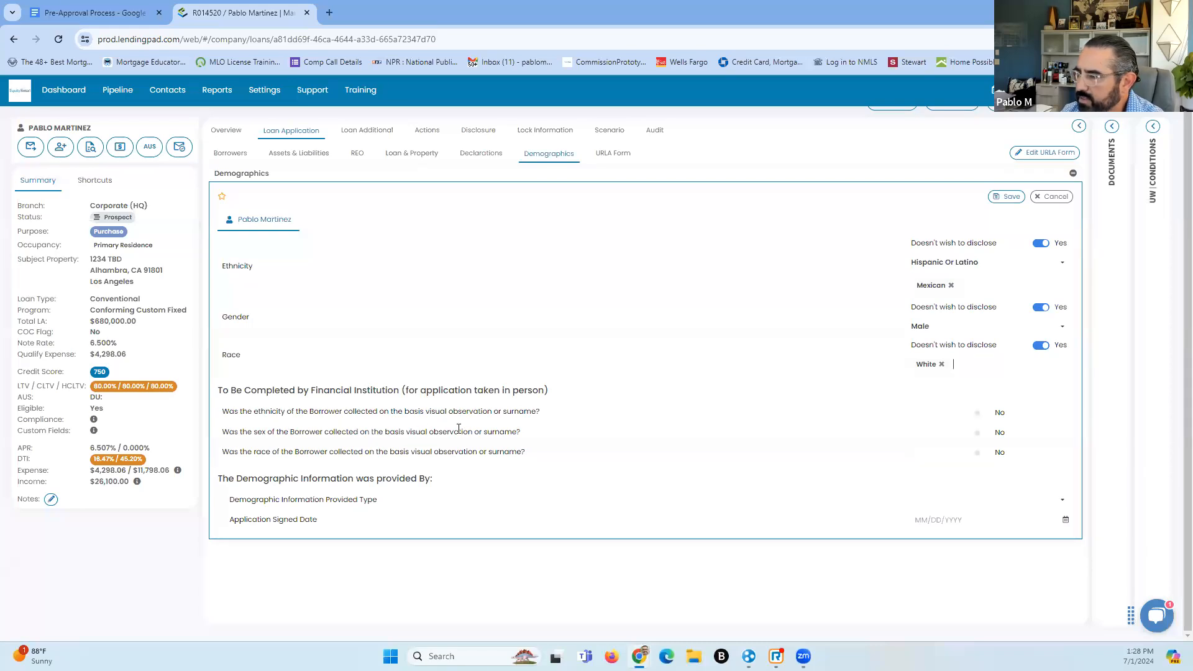
# Mark ethnicity as collected by visual observation and save the demographics
pyautogui.click(995, 414)
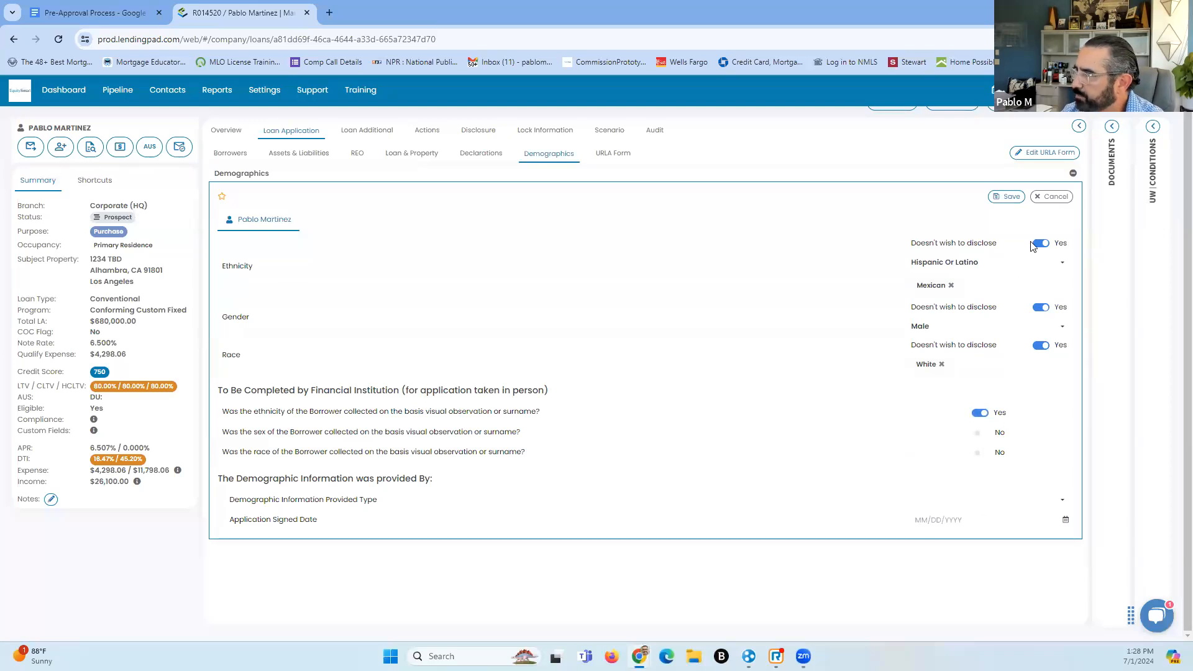
pyautogui.click(1007, 197)
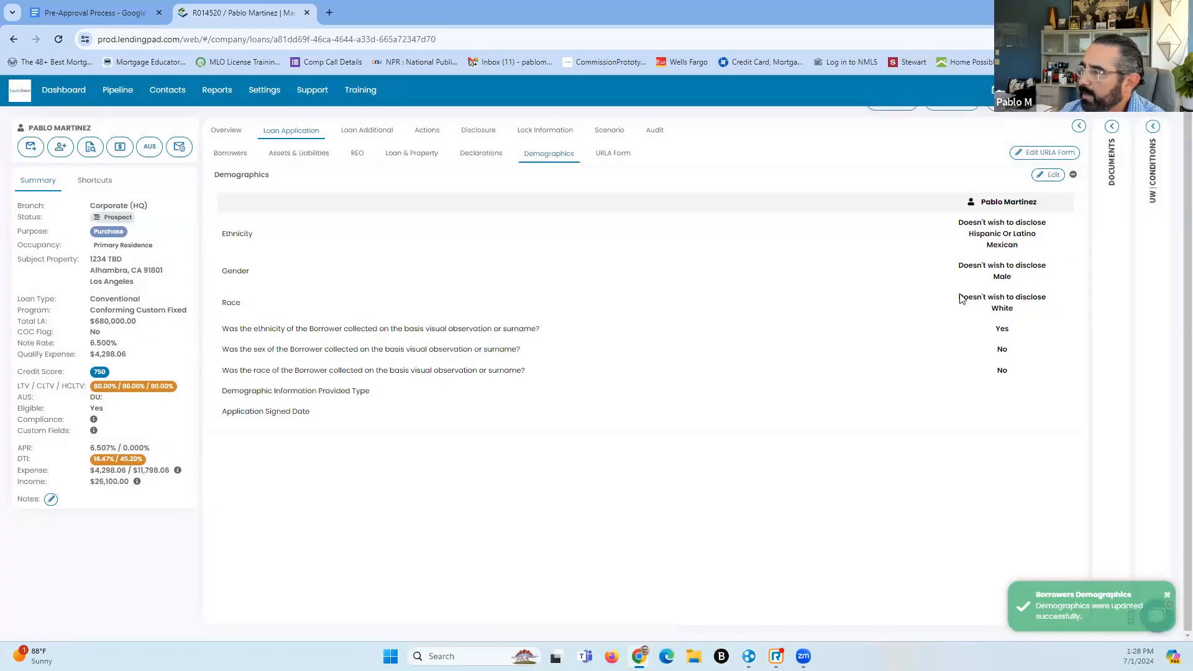
pyautogui.scroll(1, 961, 299)
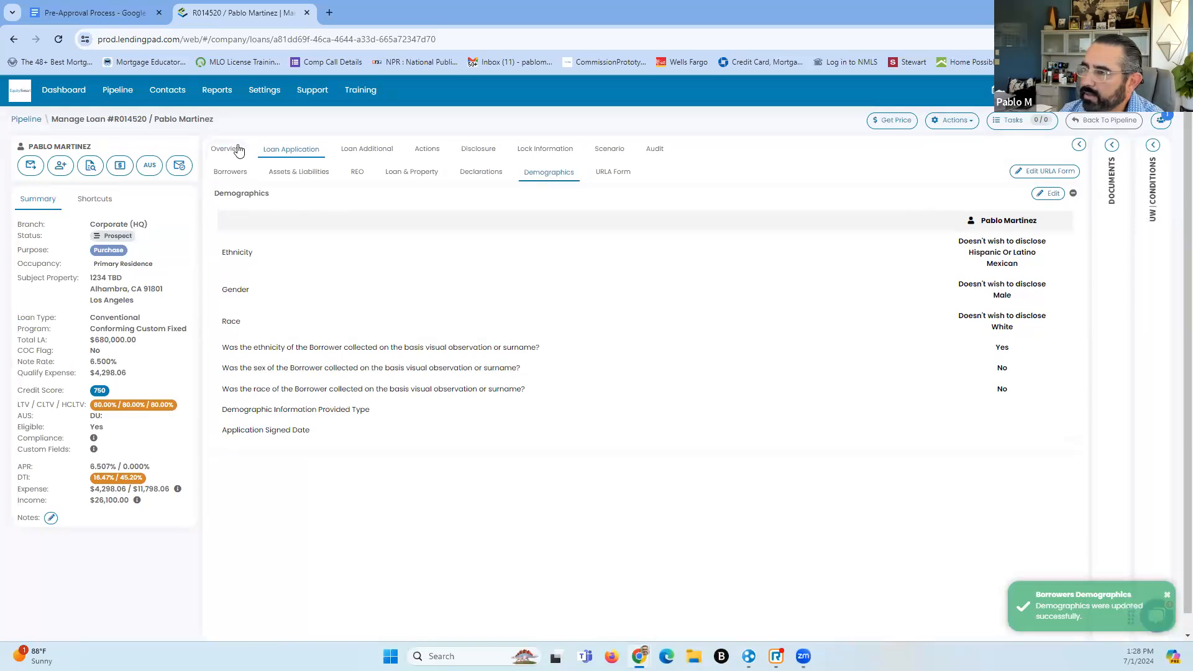
# Return to the loan Overview, open Borrowers Edit > Borrowers, and save the borrower's details
pyautogui.click(238, 151)
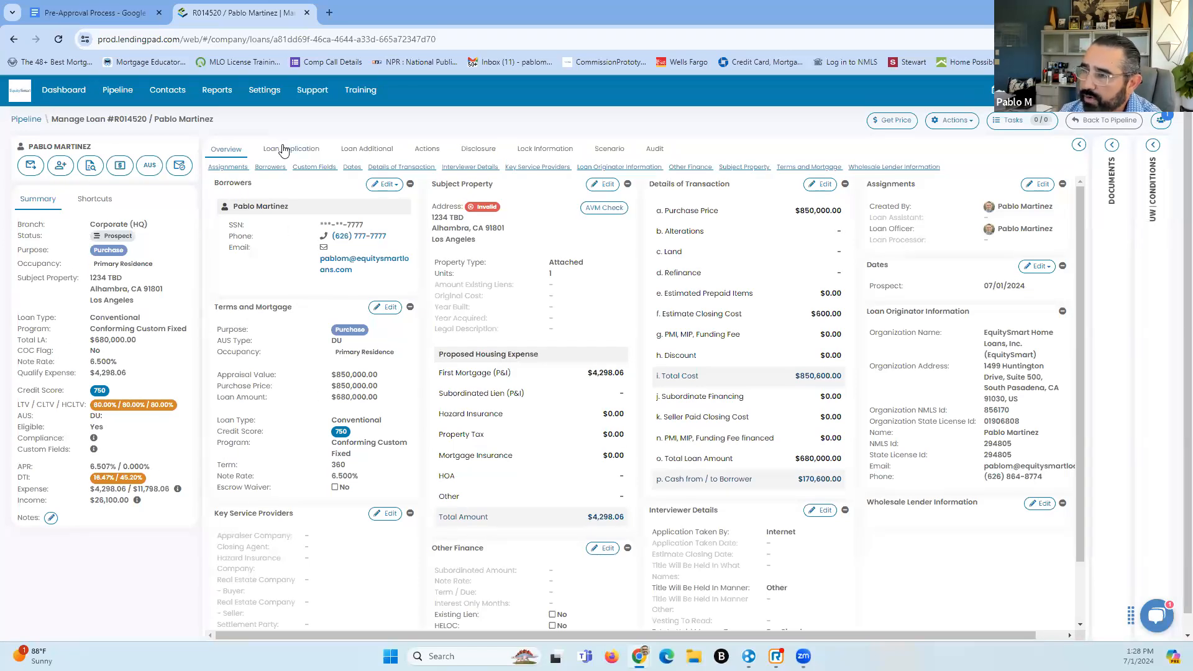
pyautogui.click(309, 152)
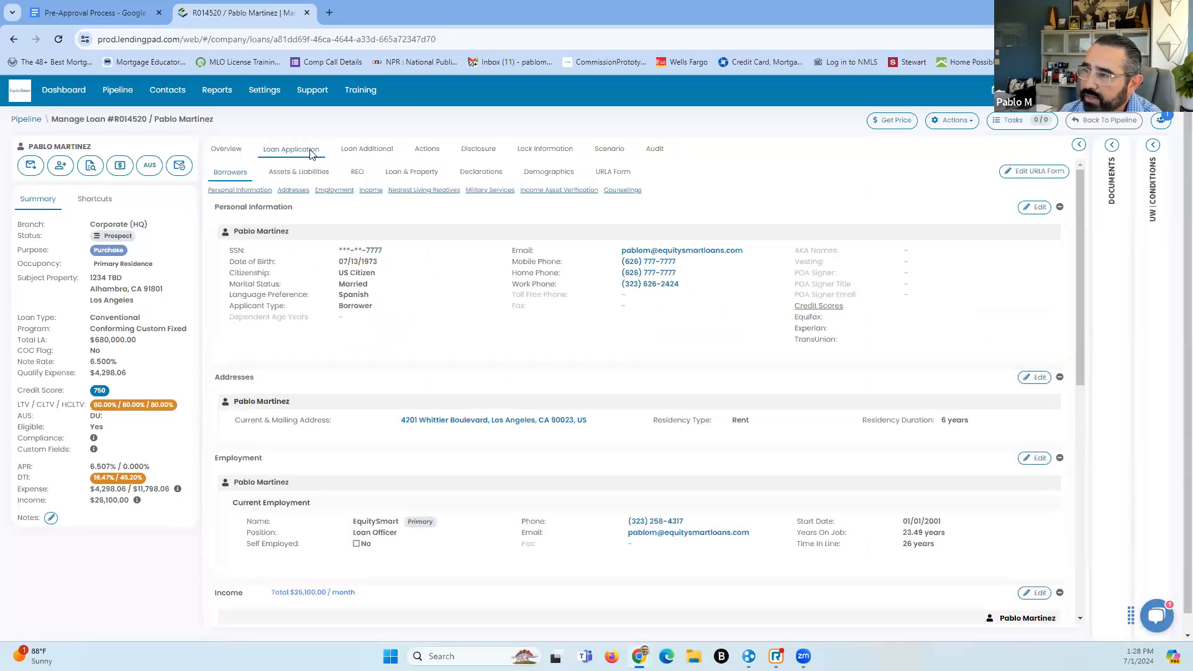
pyautogui.click(227, 149)
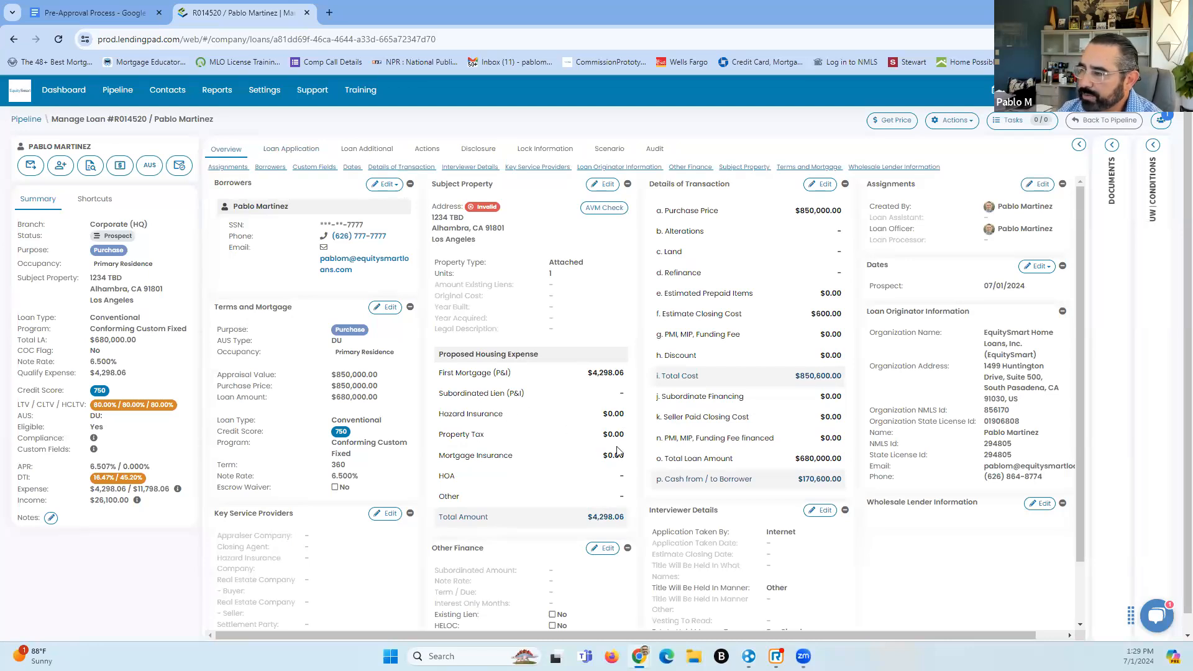
pyautogui.scroll(-1, 529, 472)
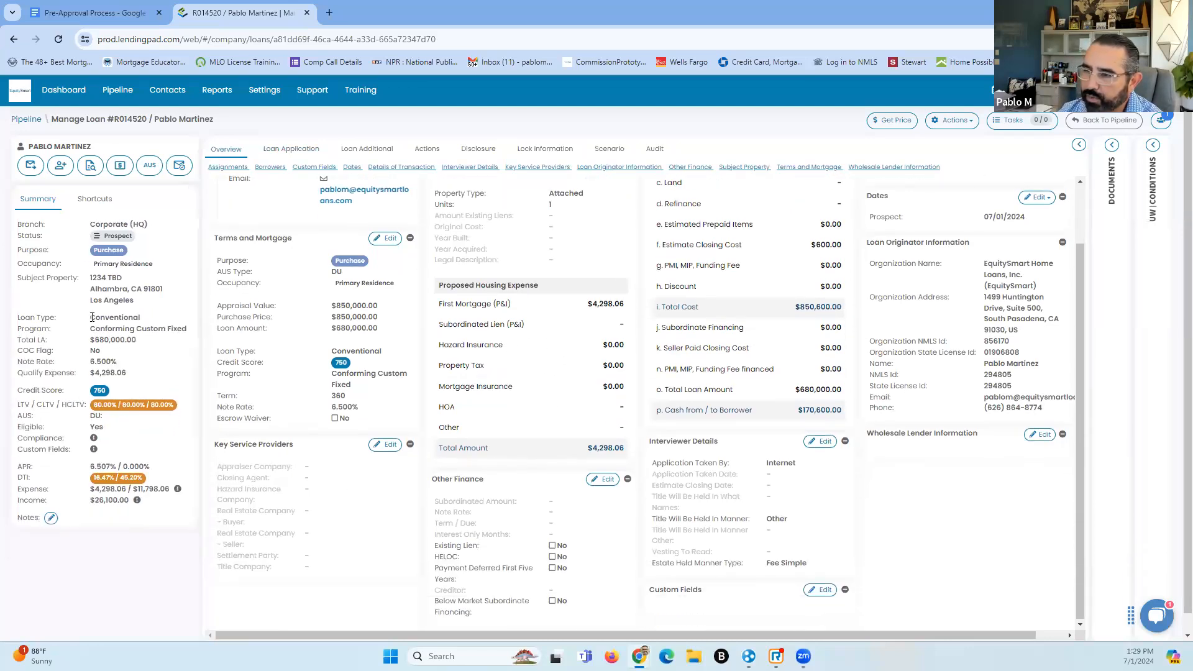
pyautogui.scroll(1, 583, 419)
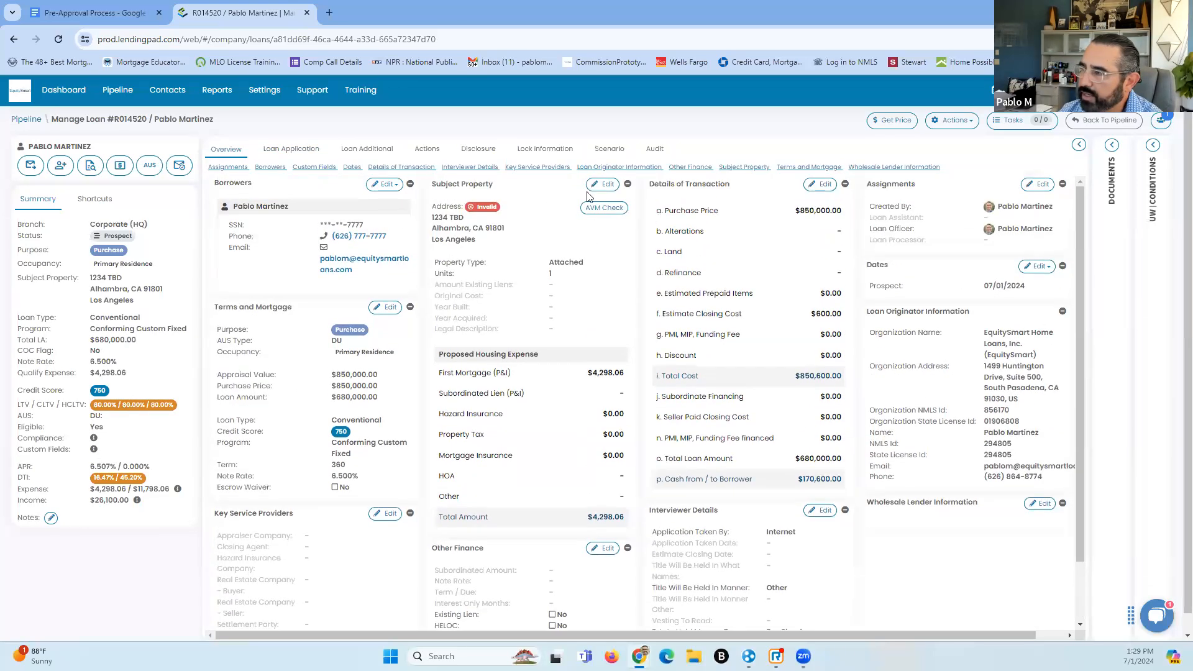
pyautogui.click(396, 186)
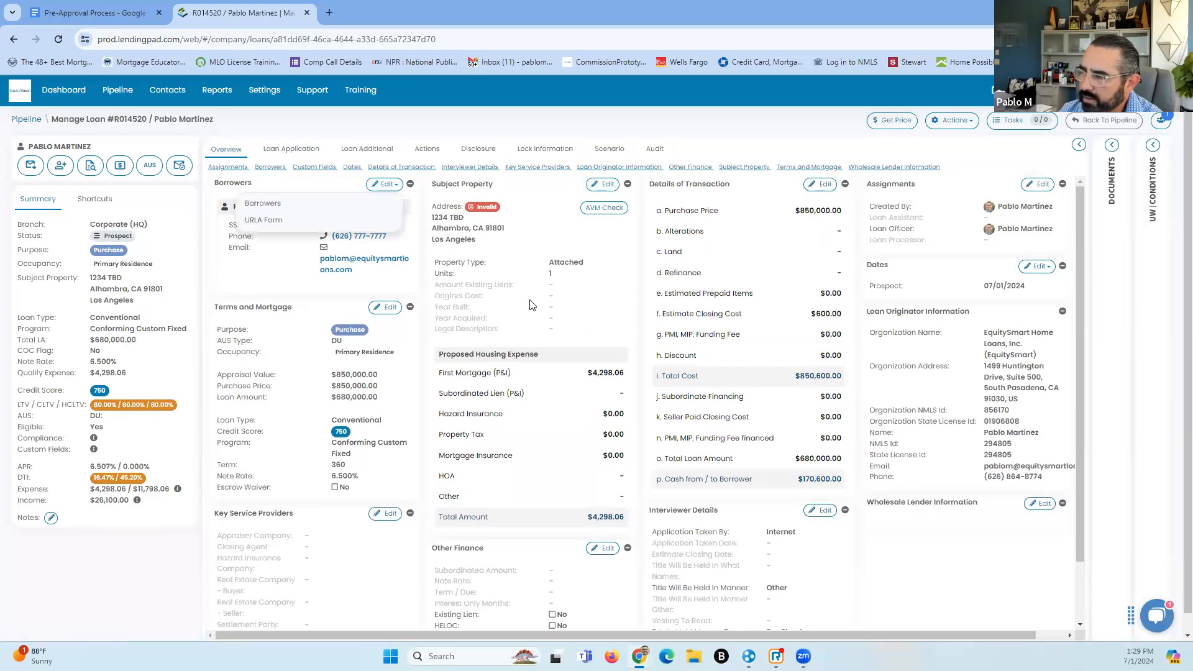
pyautogui.click(293, 204)
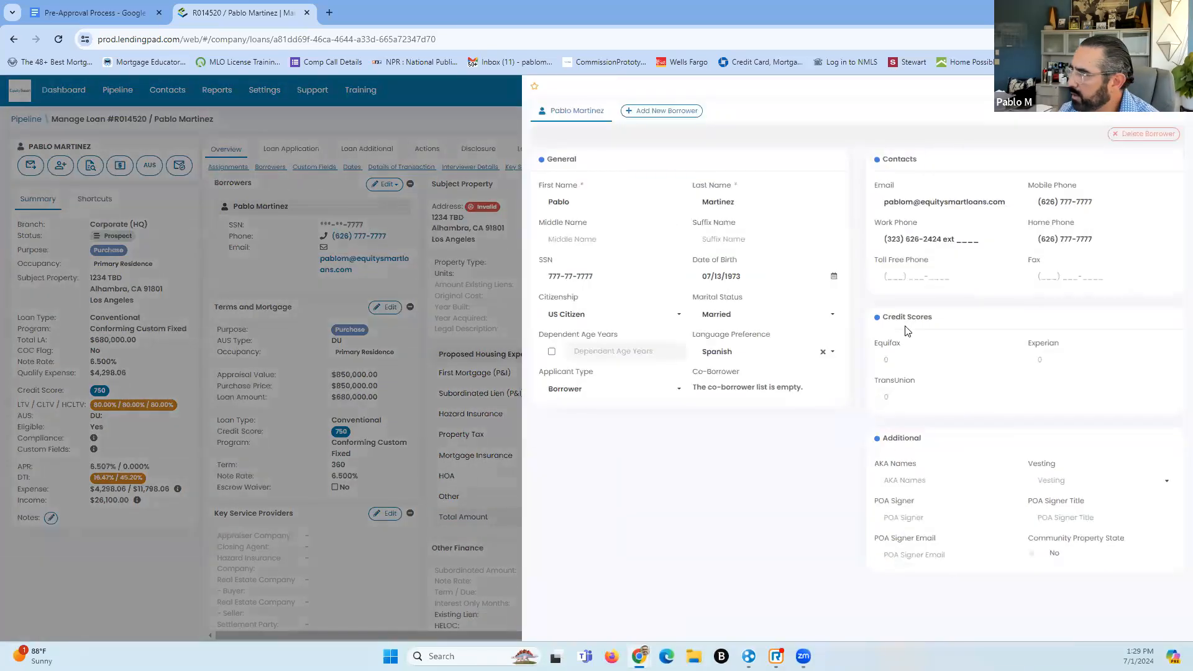
pyautogui.click(1119, 87)
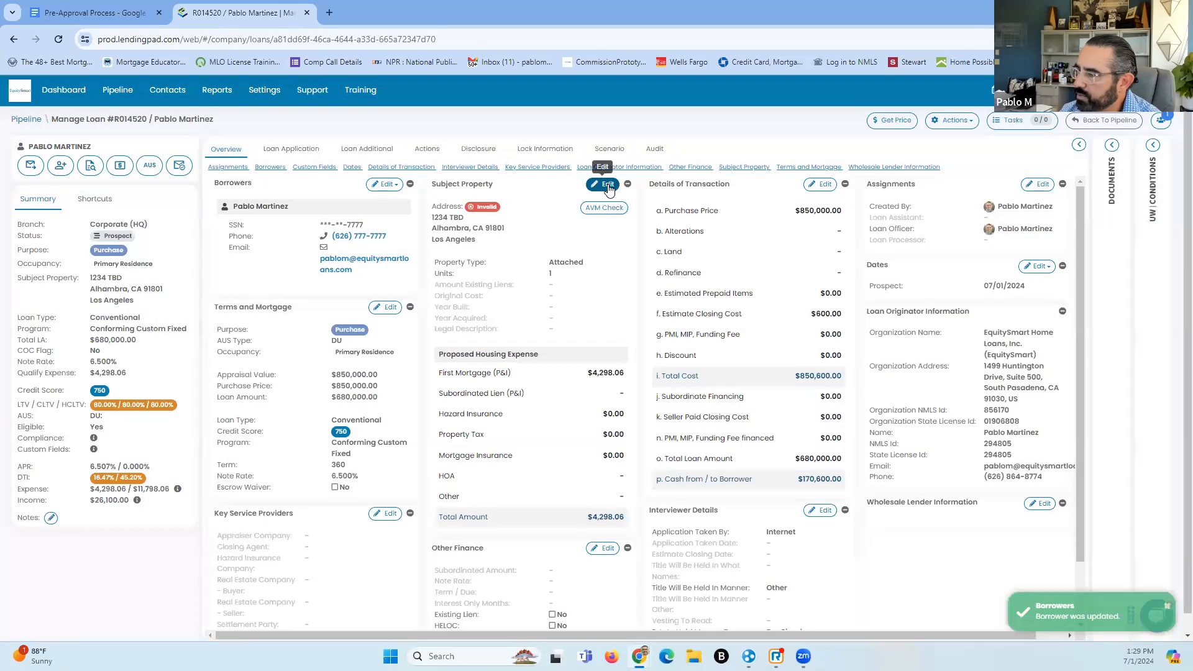
# Enter $250 hazard insurance in the proposed housing expenses, bringing the total to $4,548.06
pyautogui.click(607, 185)
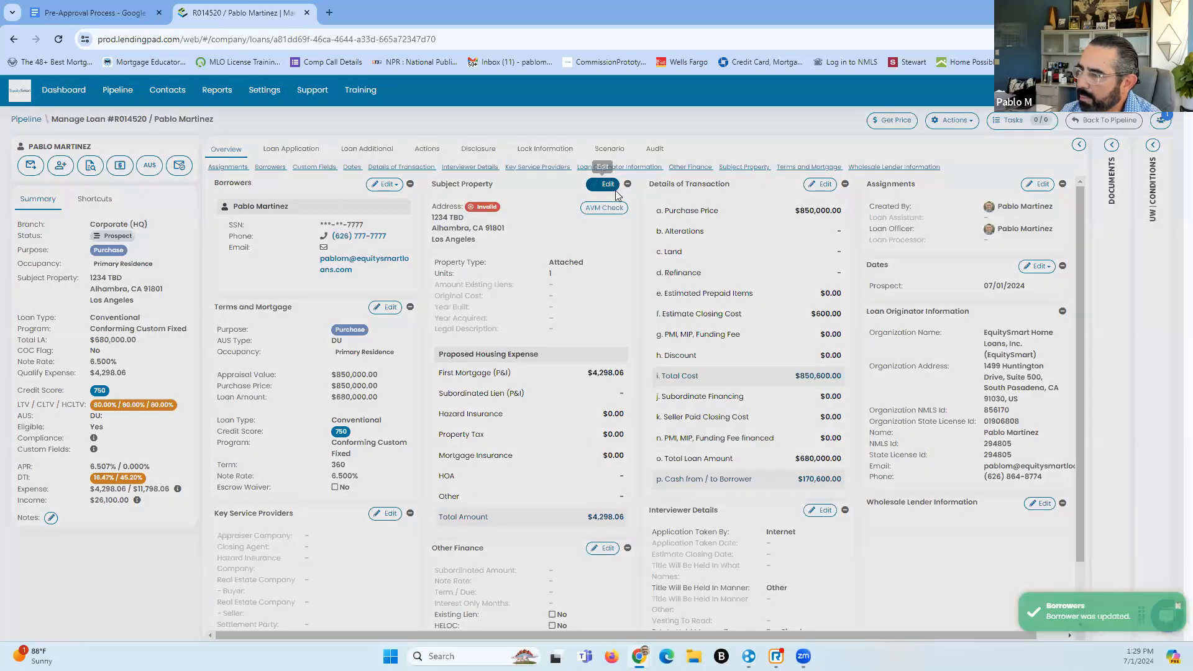
pyautogui.scroll(-1, 709, 399)
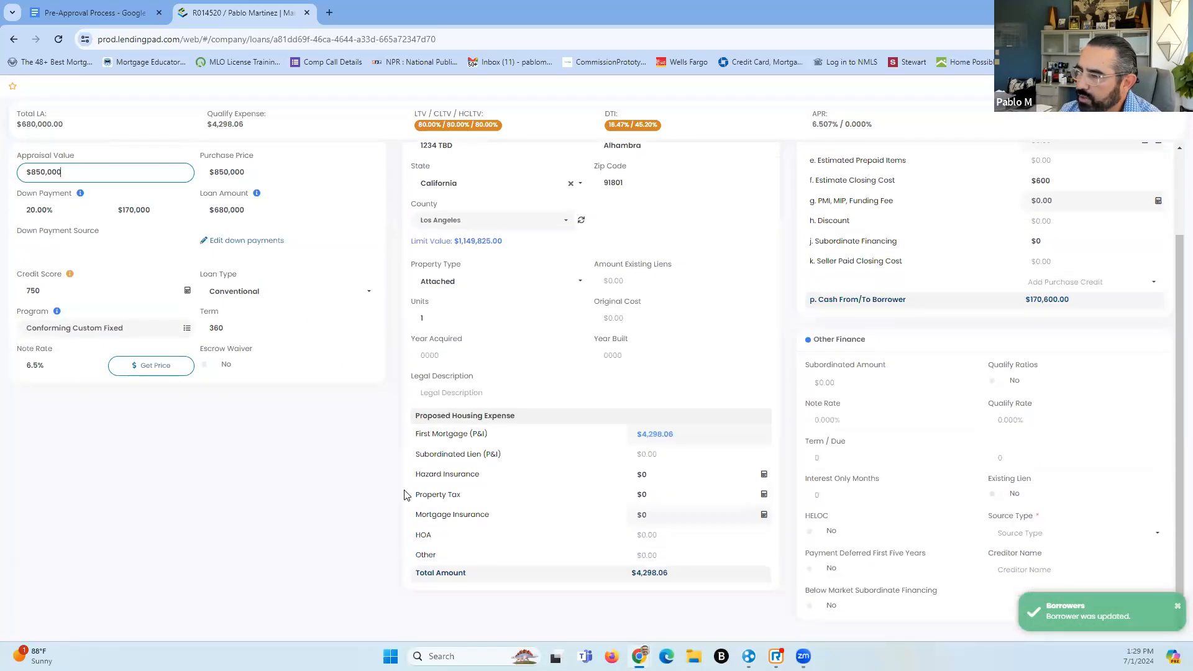
pyautogui.click(764, 476)
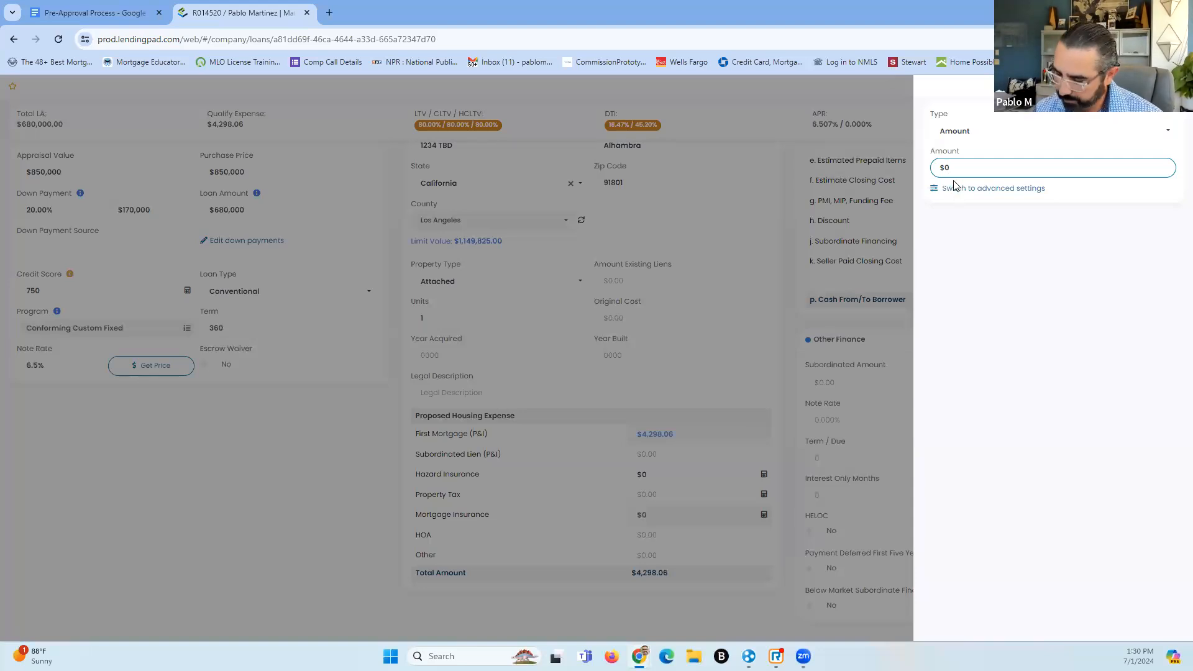
pyautogui.press('BackSpace')
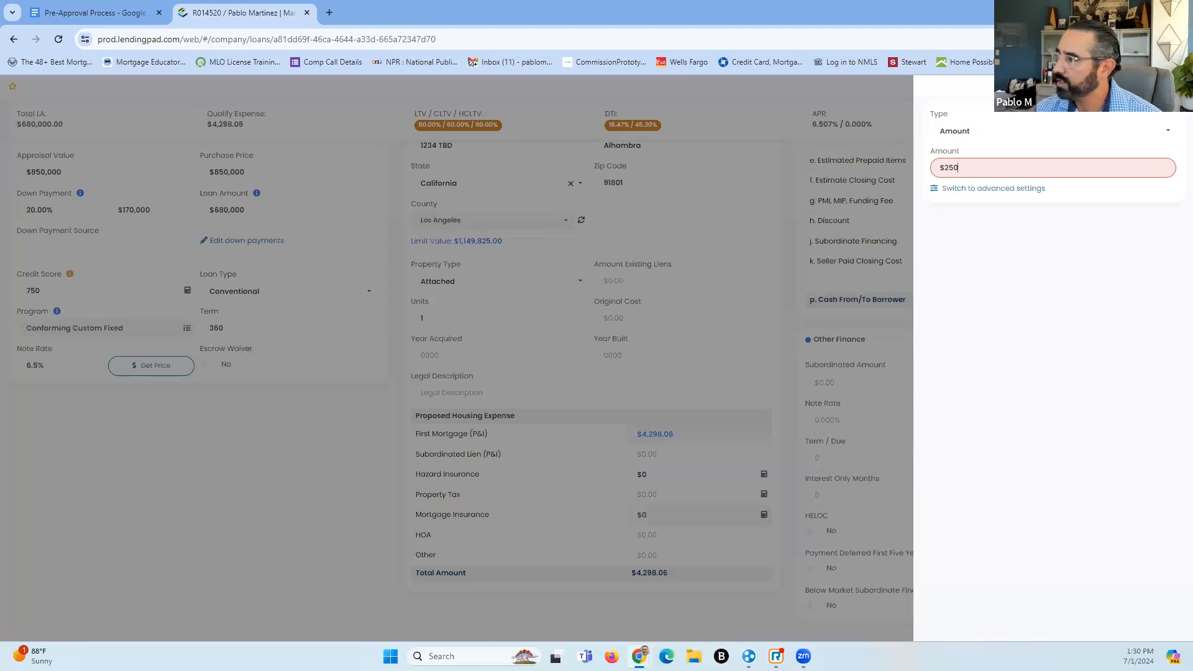
pyautogui.click(777, 471)
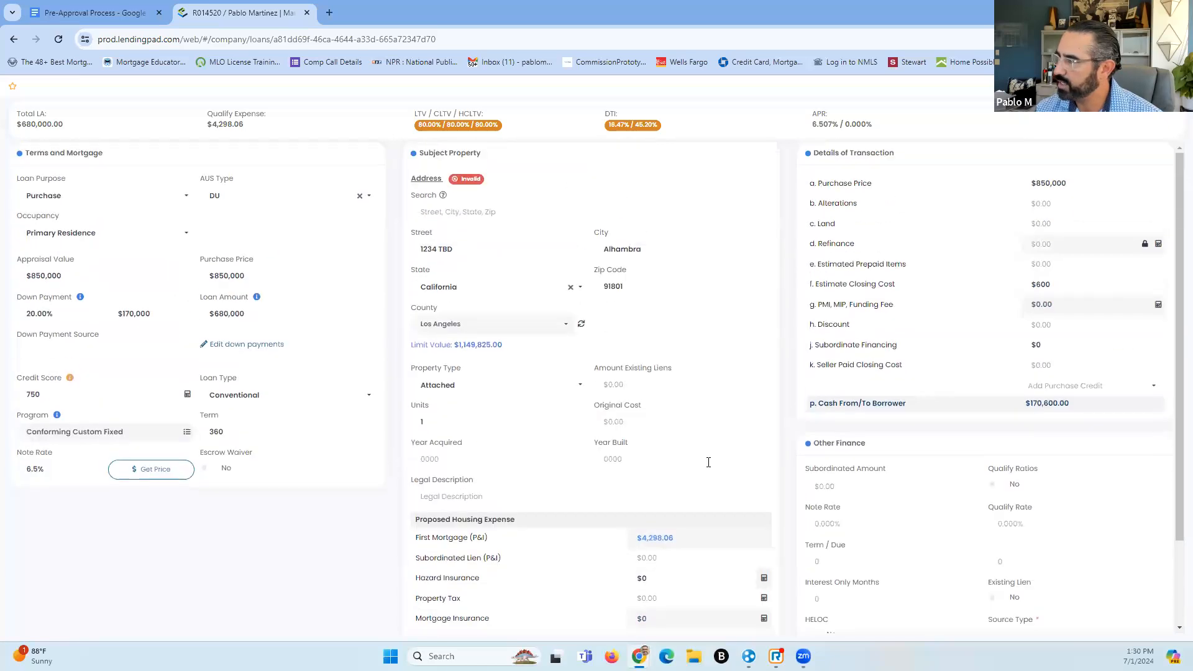
pyautogui.click(681, 482)
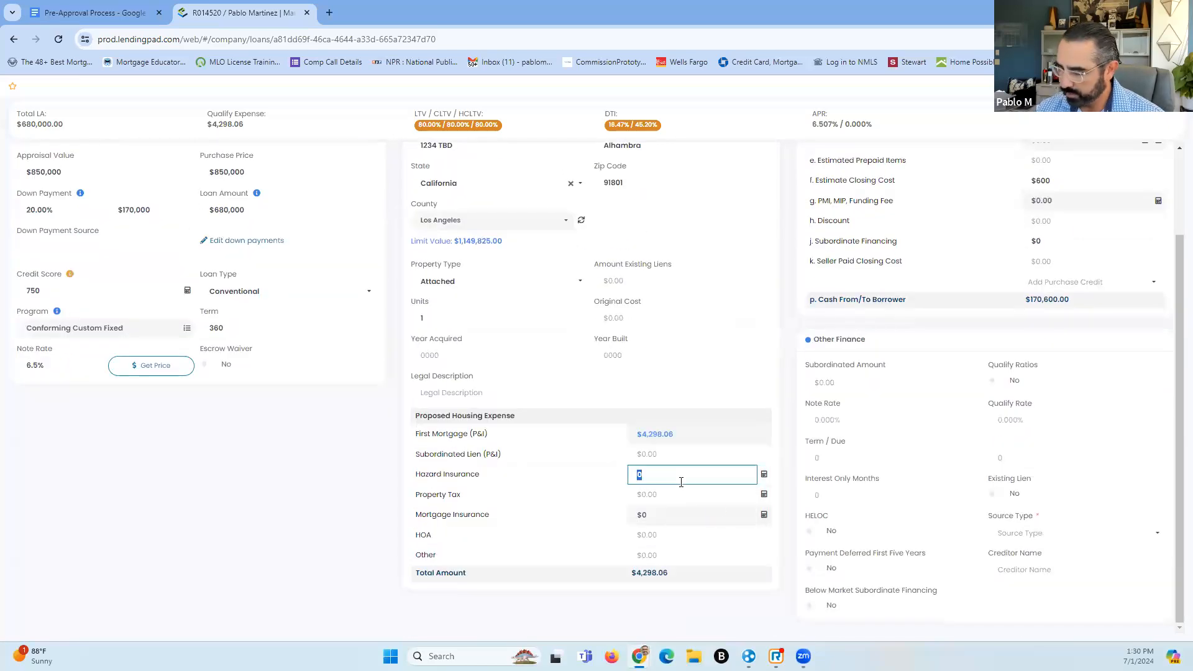
pyautogui.write('250')
pyautogui.click(691, 499)
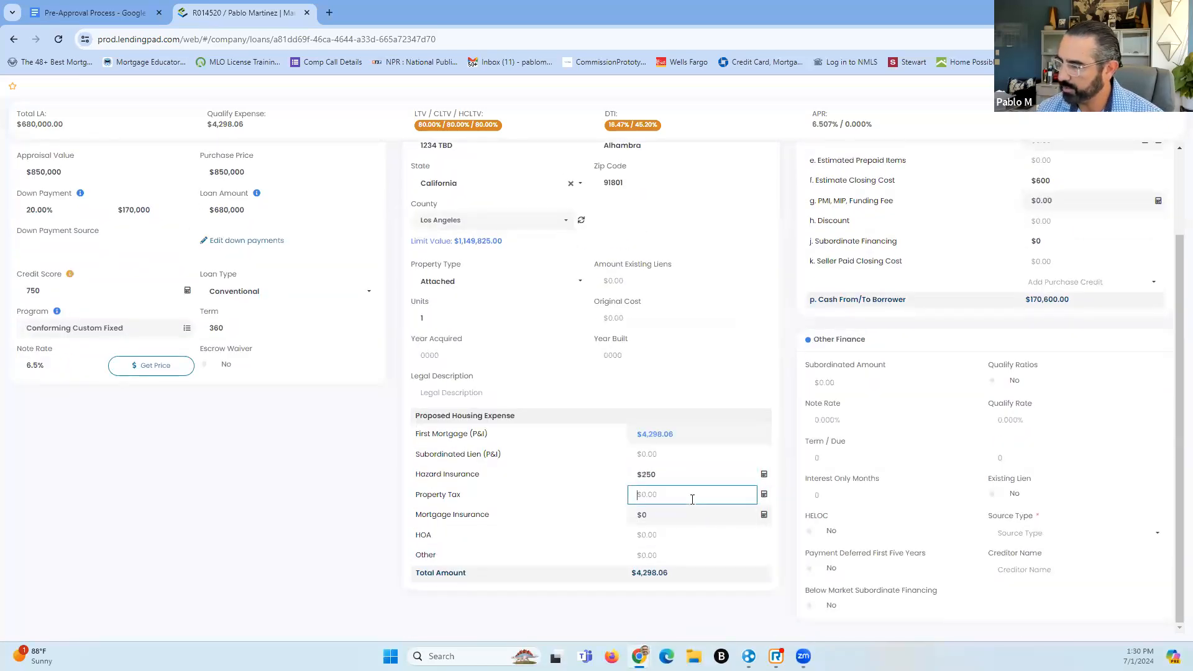
# Set county property tax to 1.25% of purchase price with Re-Calculate Yes, then save the loan
pyautogui.click(764, 496)
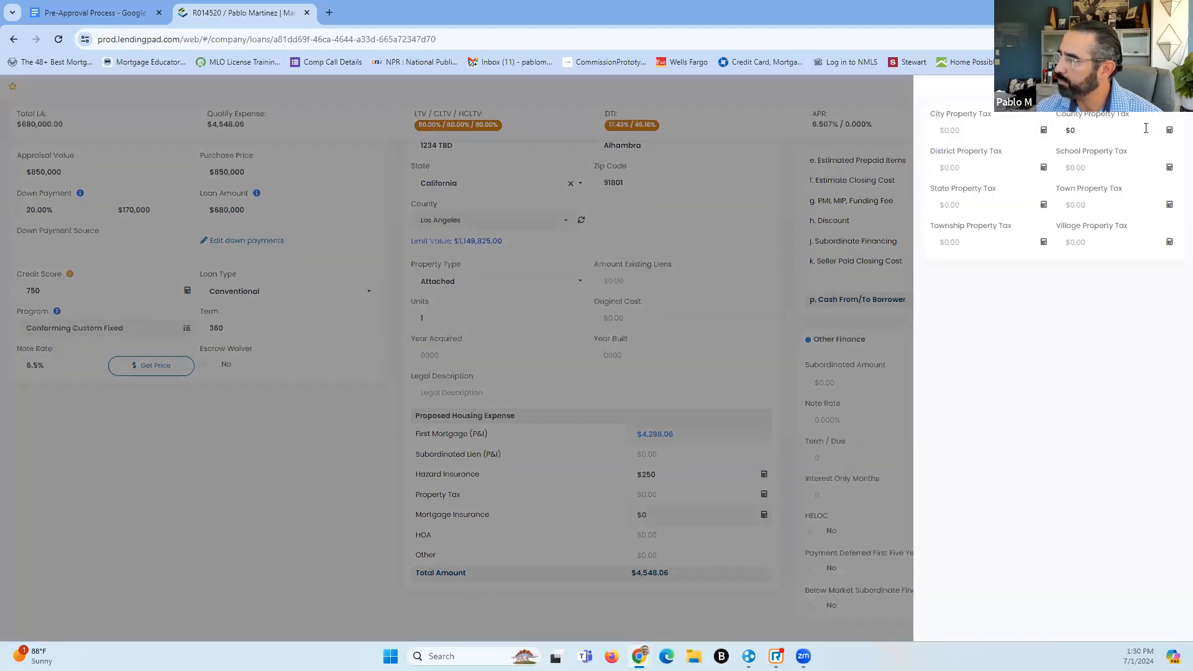
pyautogui.click(1169, 131)
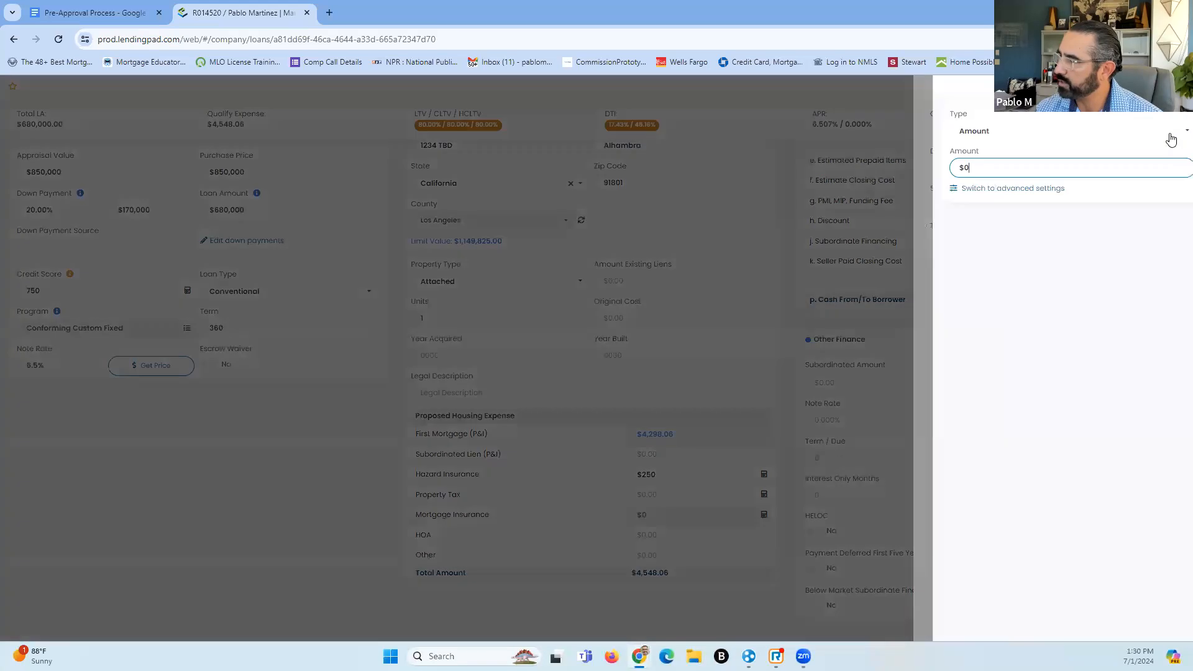
pyautogui.click(1021, 132)
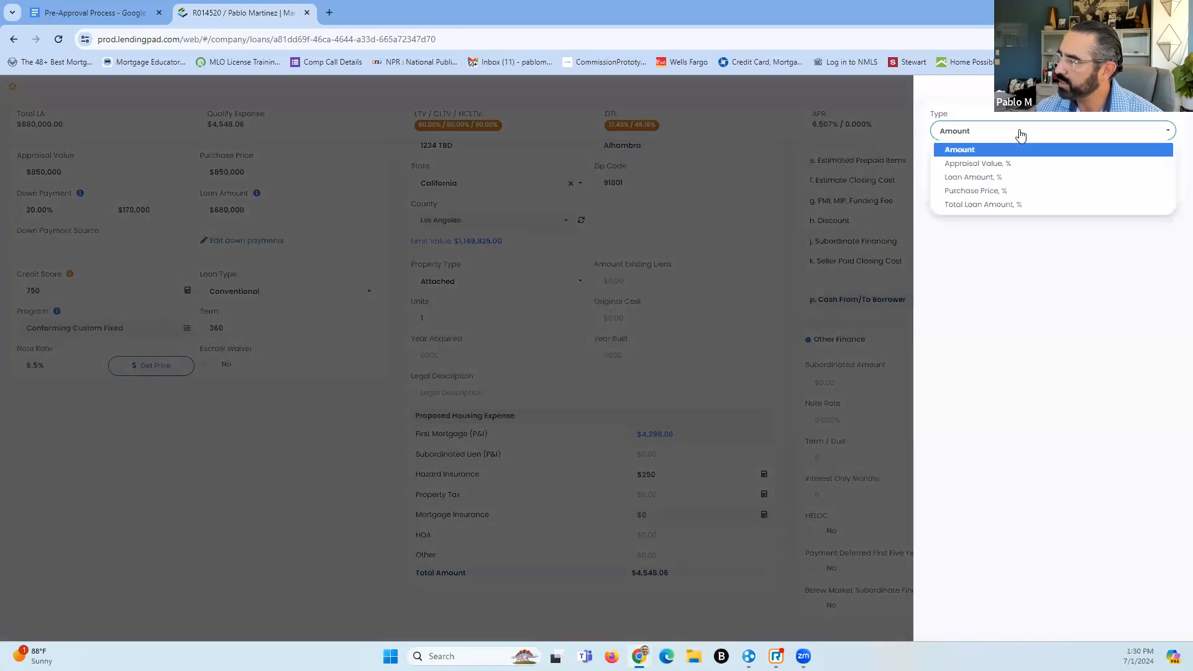
pyautogui.click(997, 193)
pyautogui.click(939, 168)
pyautogui.write('1.25')
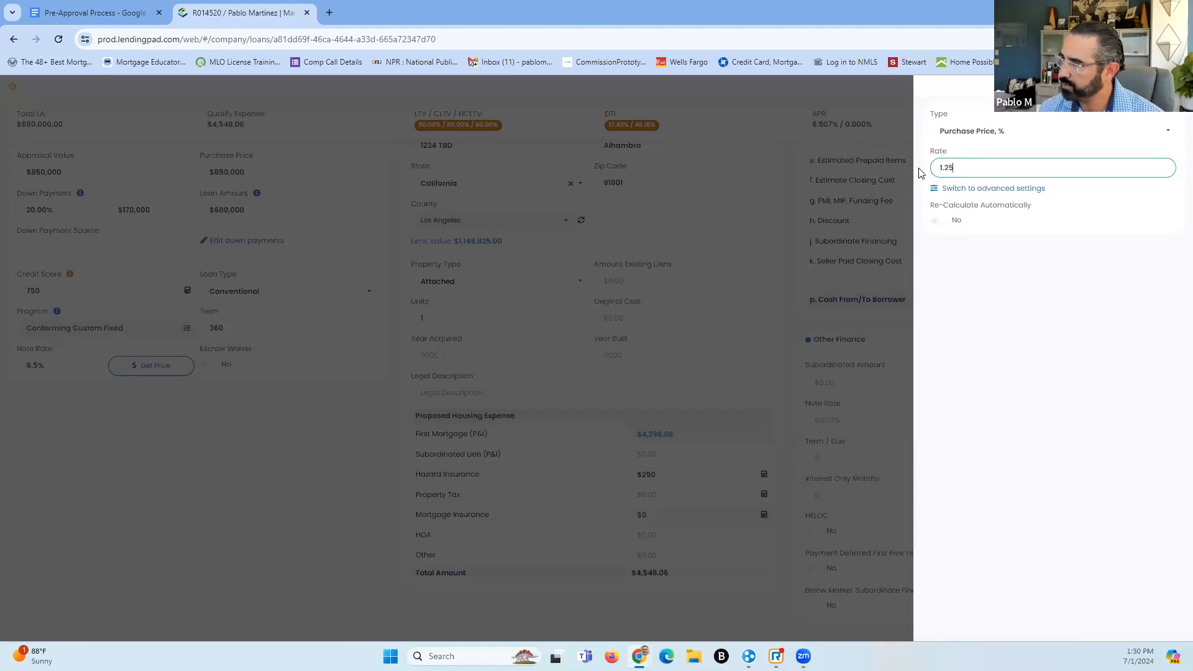
pyautogui.click(937, 225)
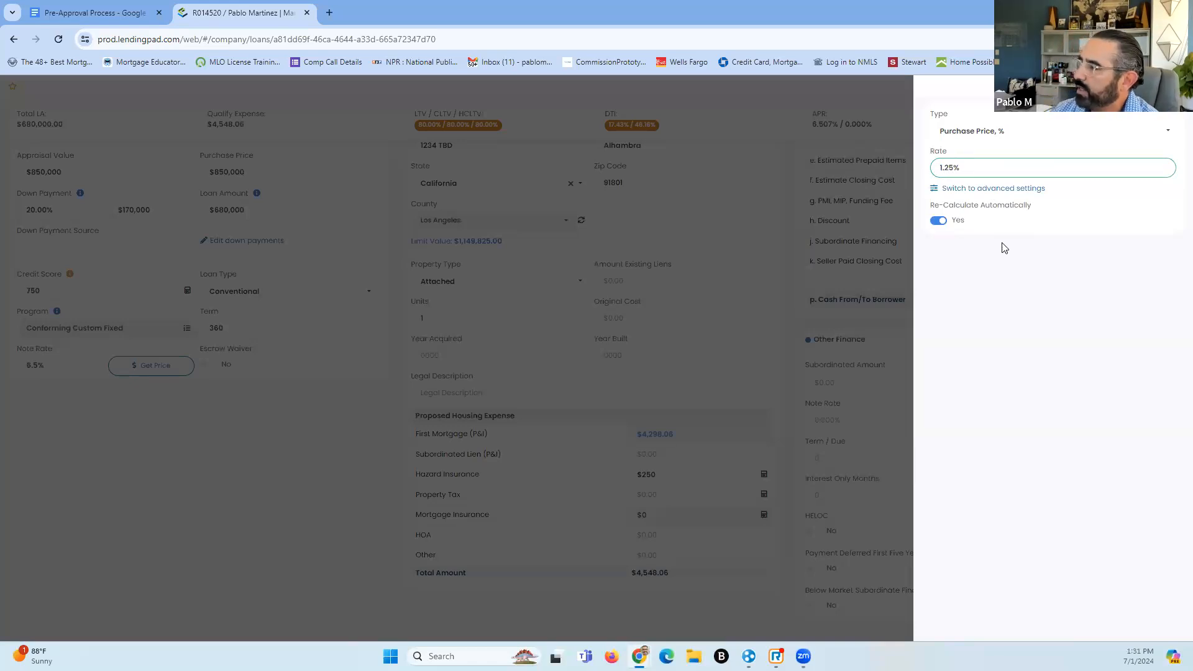
pyautogui.click(1166, 87)
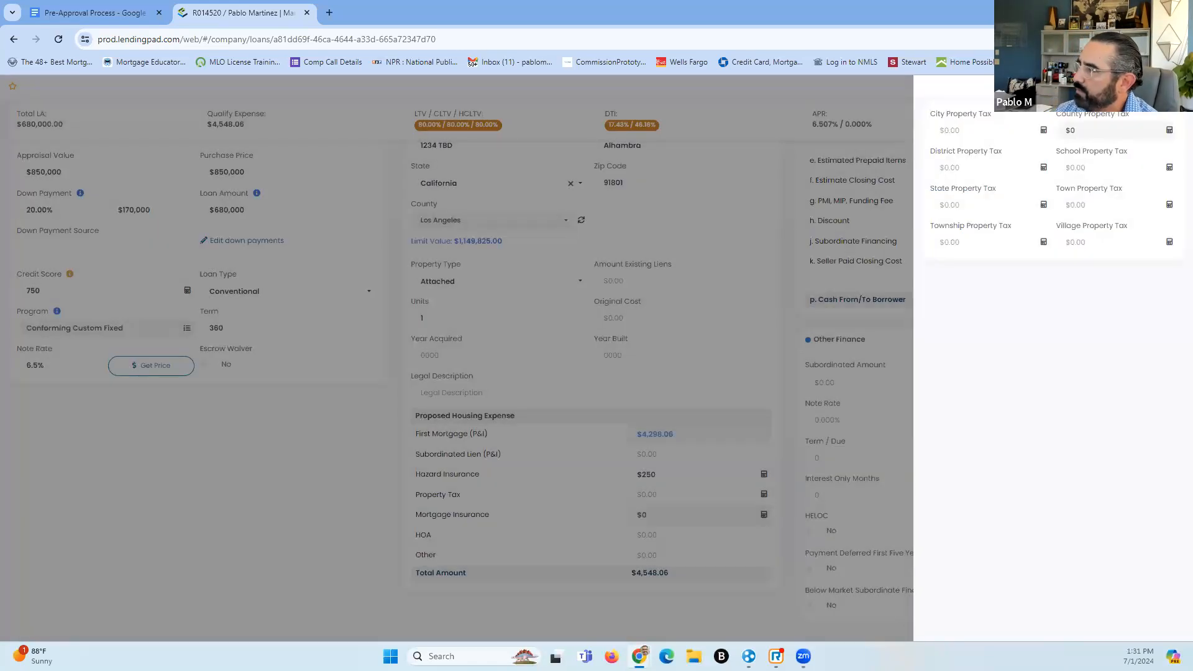
pyautogui.click(1166, 87)
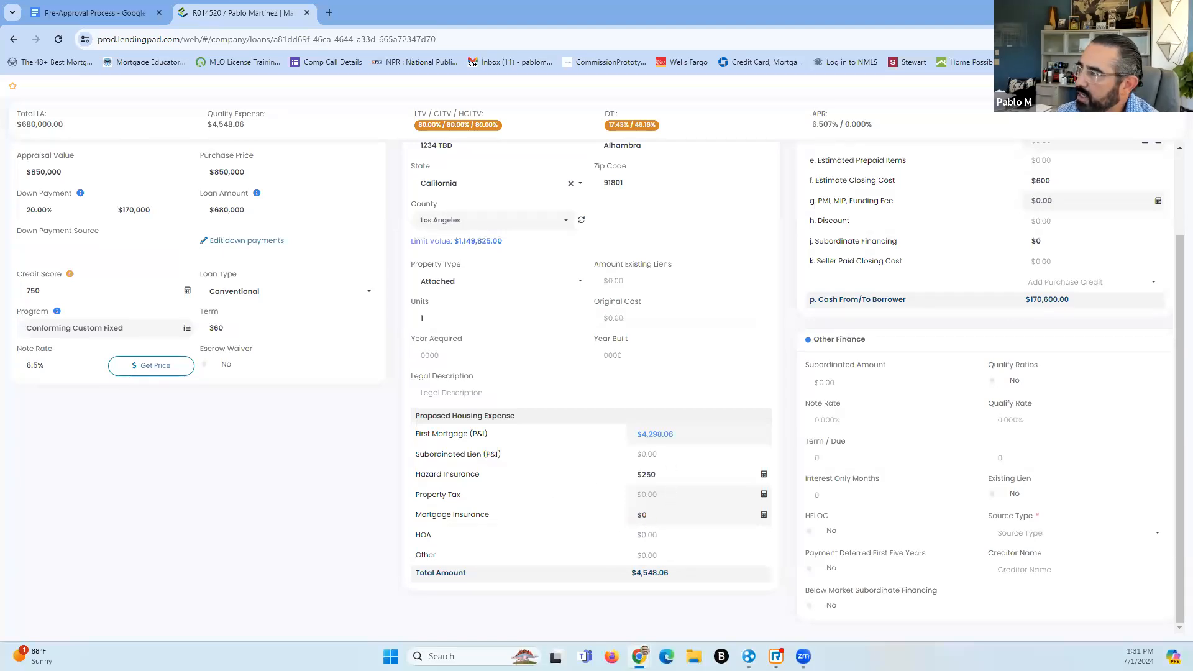
pyautogui.click(1166, 87)
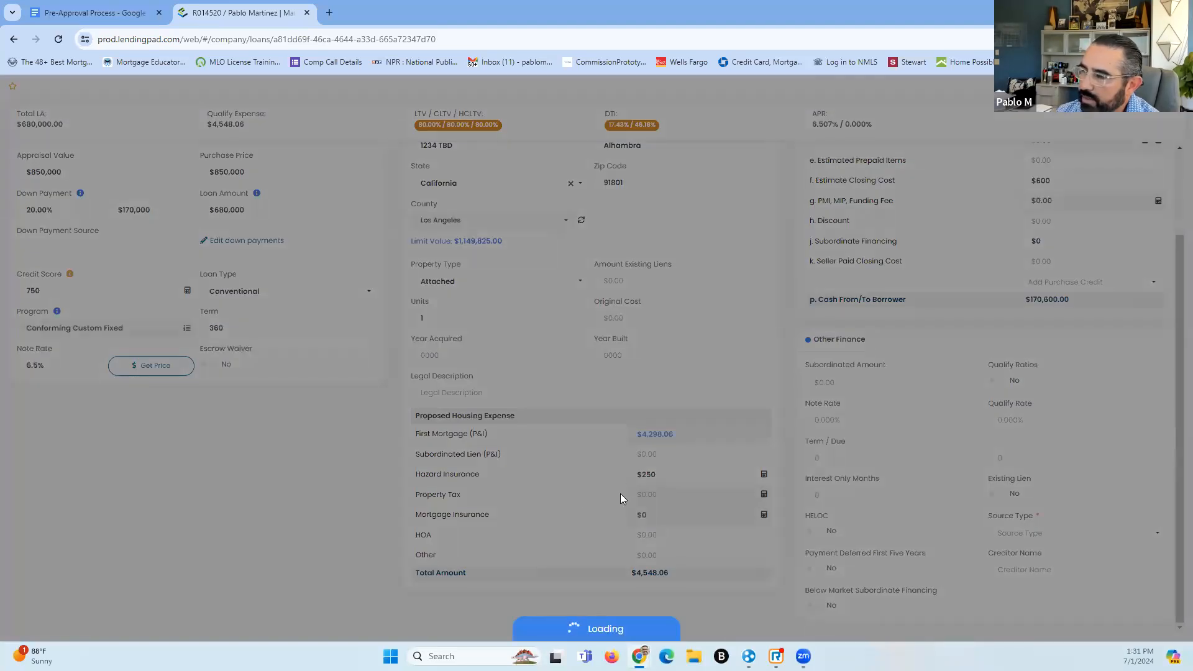
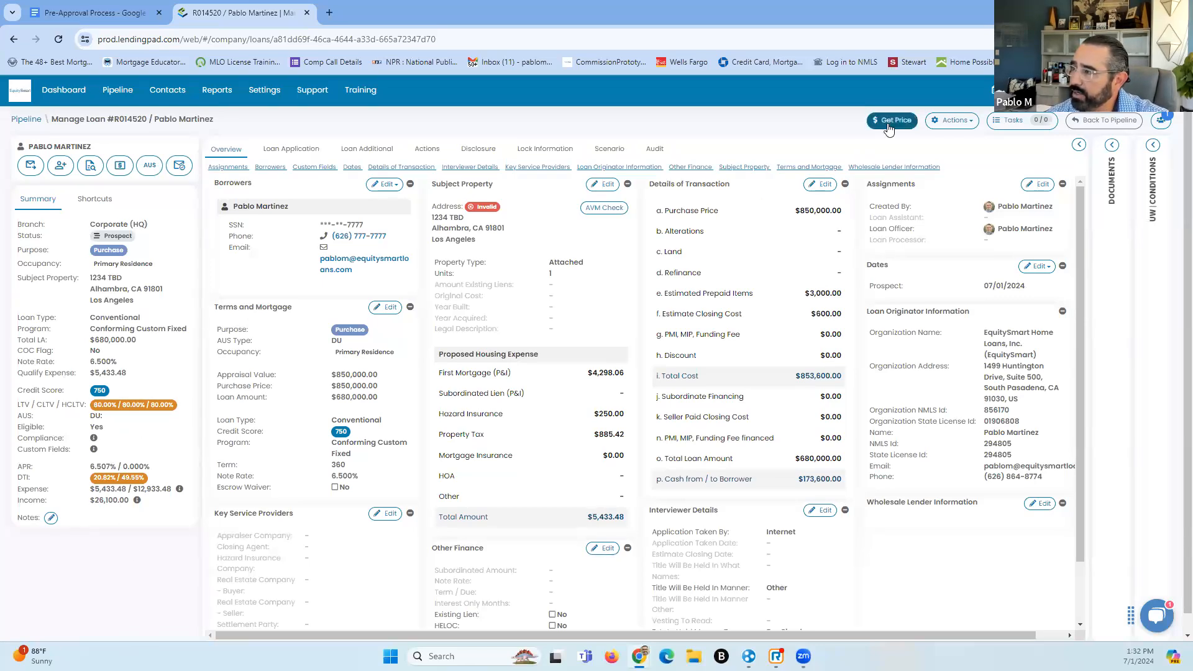
# Switch compensation to borrower paid, set both differentials to 1.00, and run the pricing search
pyautogui.click(888, 124)
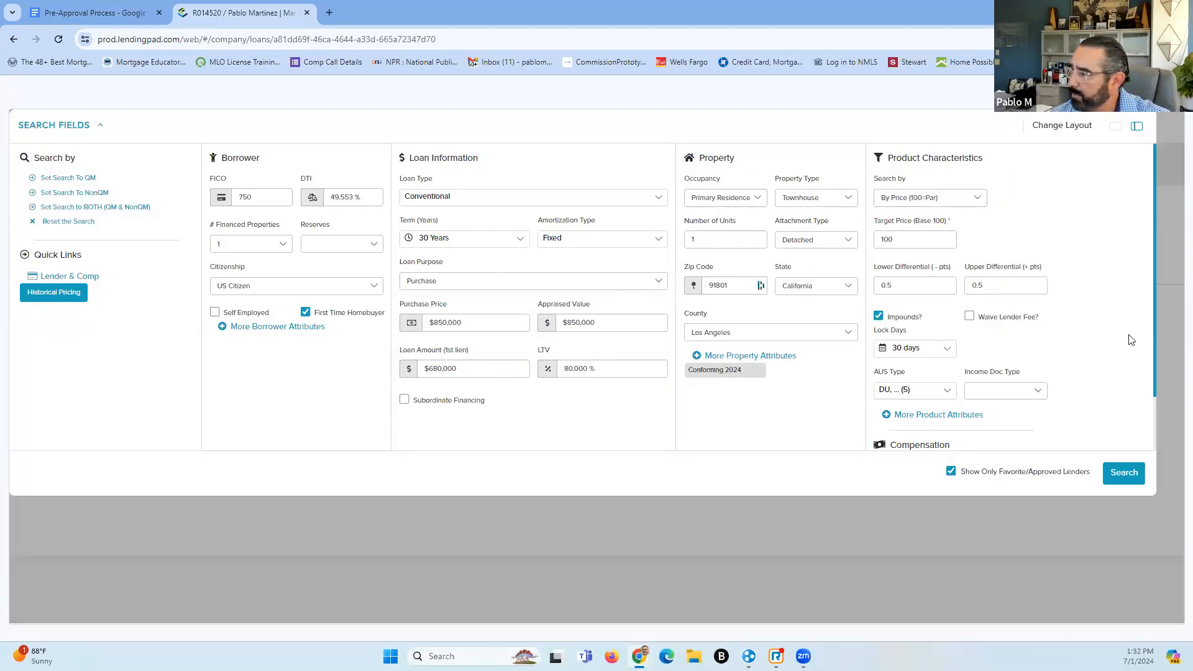
pyautogui.moveTo(1155, 321); pyautogui.dragTo(1163, 393)
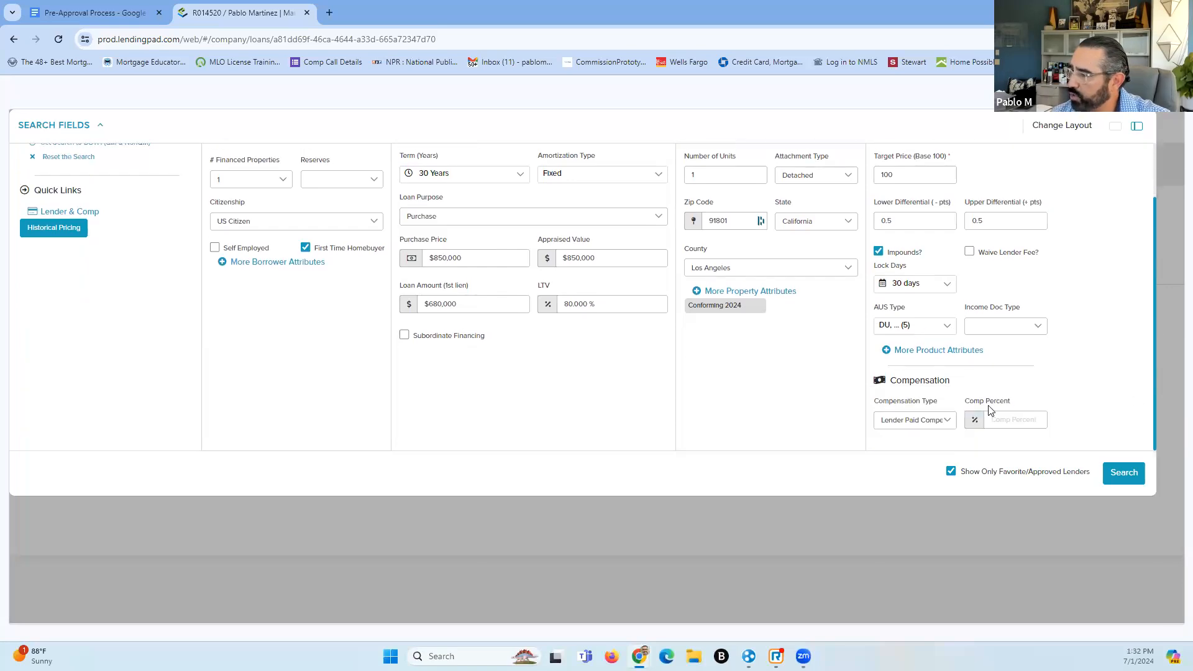
pyautogui.click(946, 419)
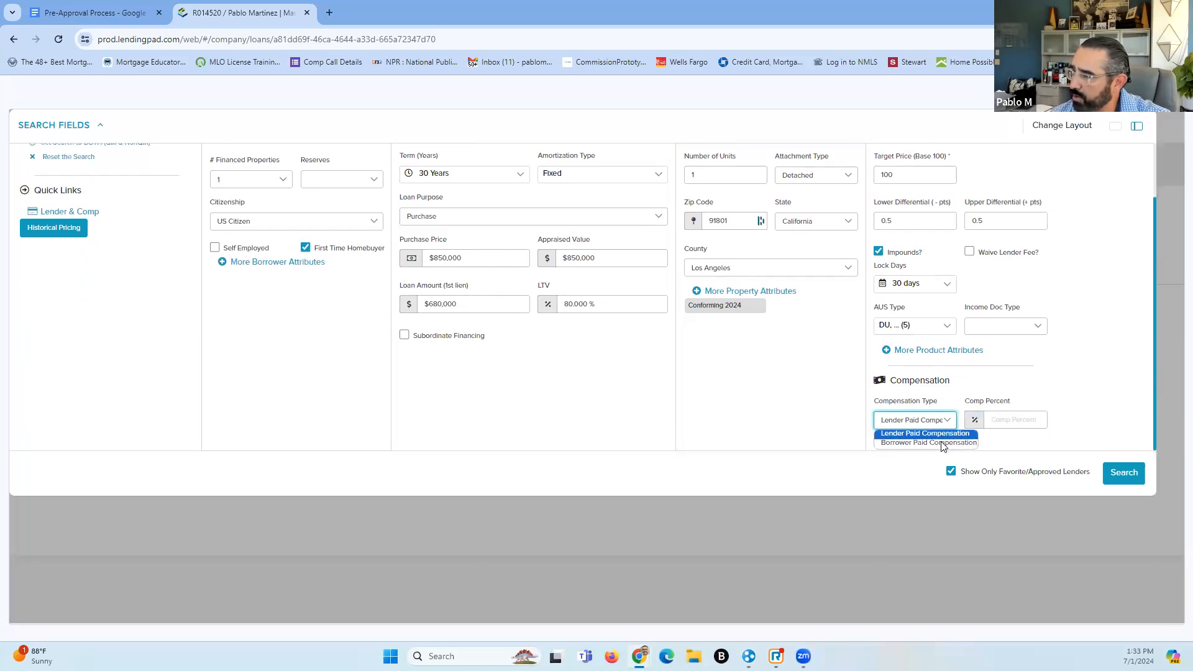
pyautogui.click(942, 442)
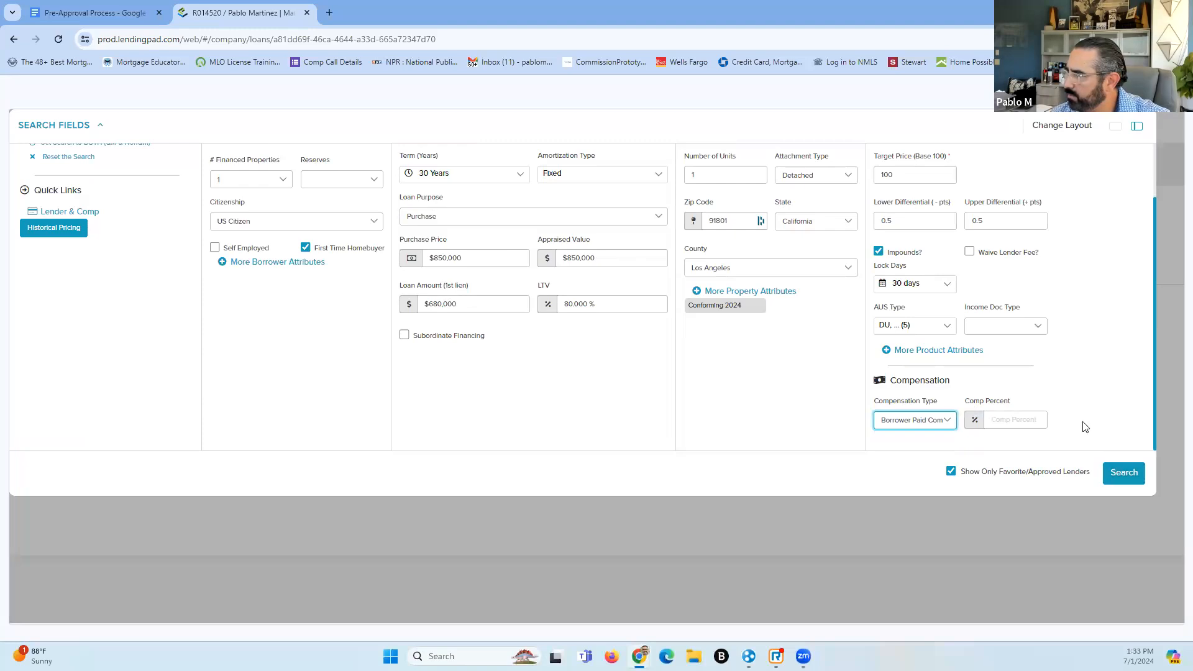
pyautogui.moveTo(986, 221); pyautogui.dragTo(952, 230)
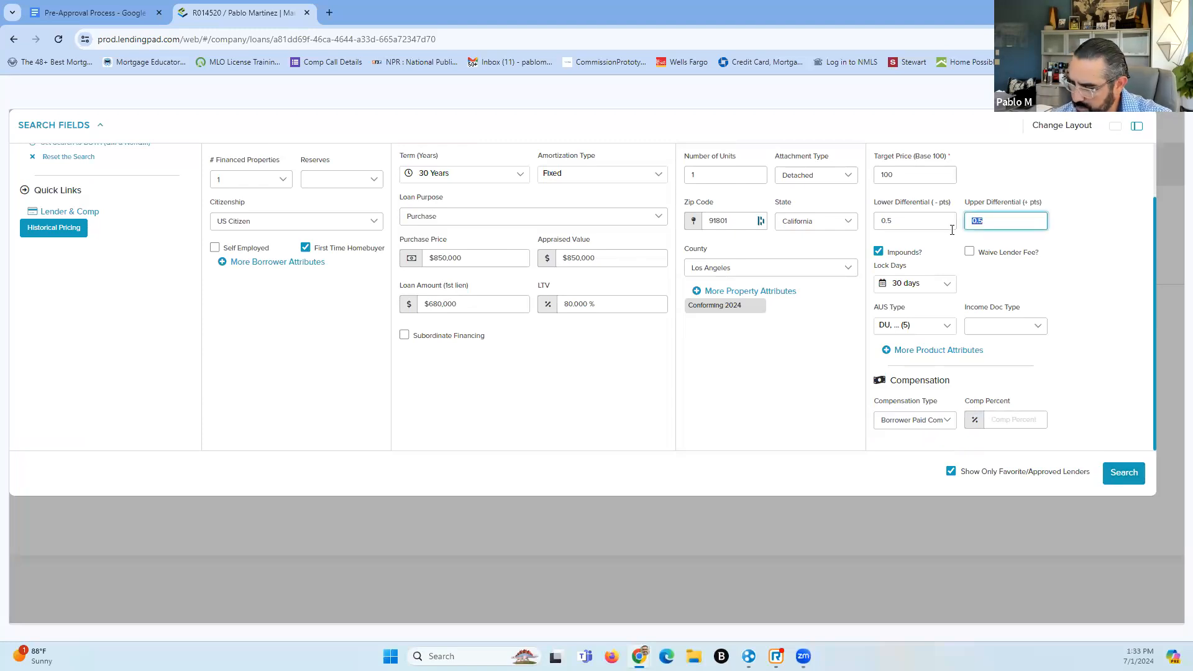
pyautogui.write('1.00')
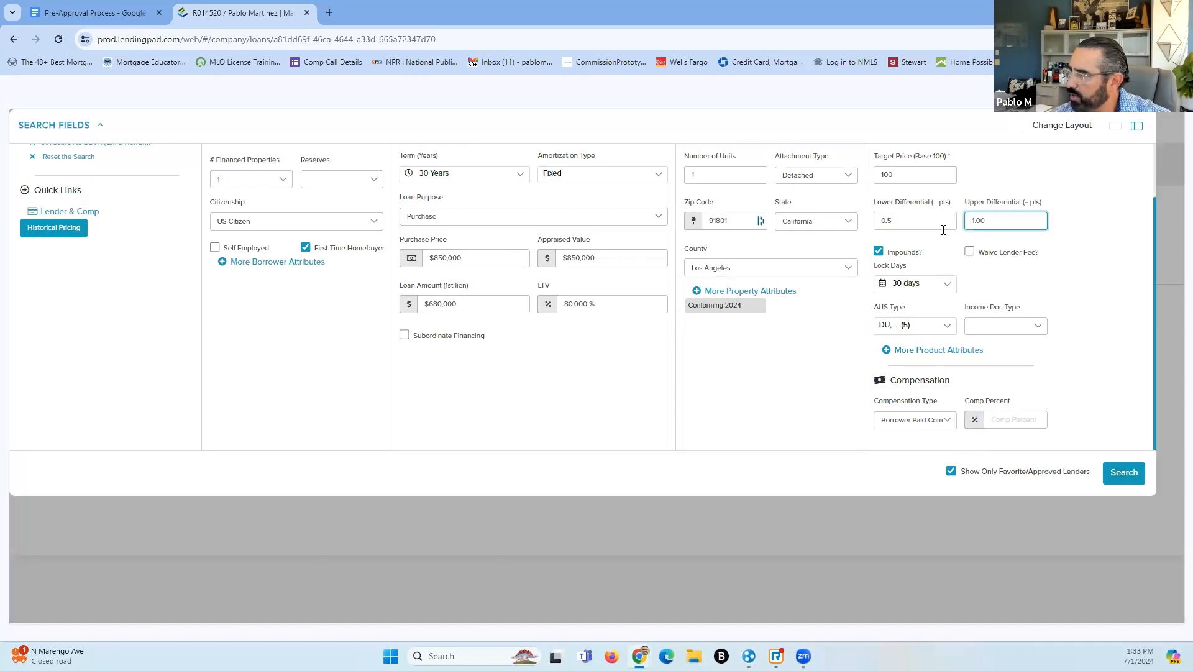
pyautogui.moveTo(917, 219); pyautogui.dragTo(869, 222)
pyautogui.write('1.00')
pyautogui.click(935, 169)
pyautogui.click(1128, 475)
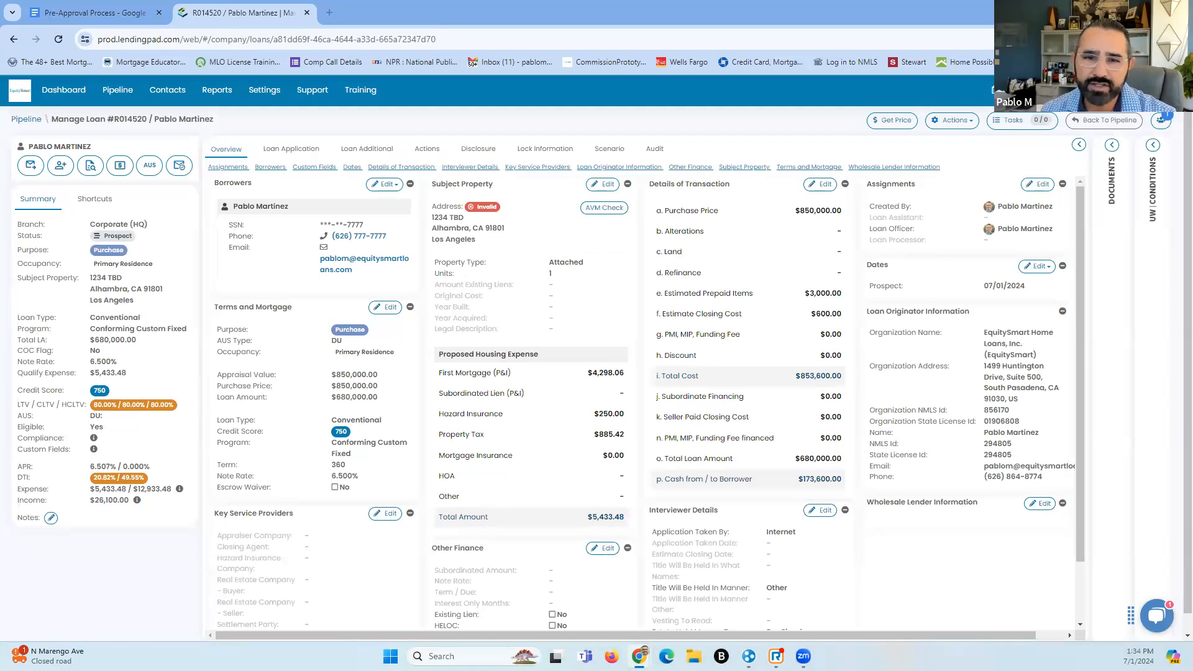
# Rerun the loan's pricing search and scroll through the returned results
pyautogui.click(891, 122)
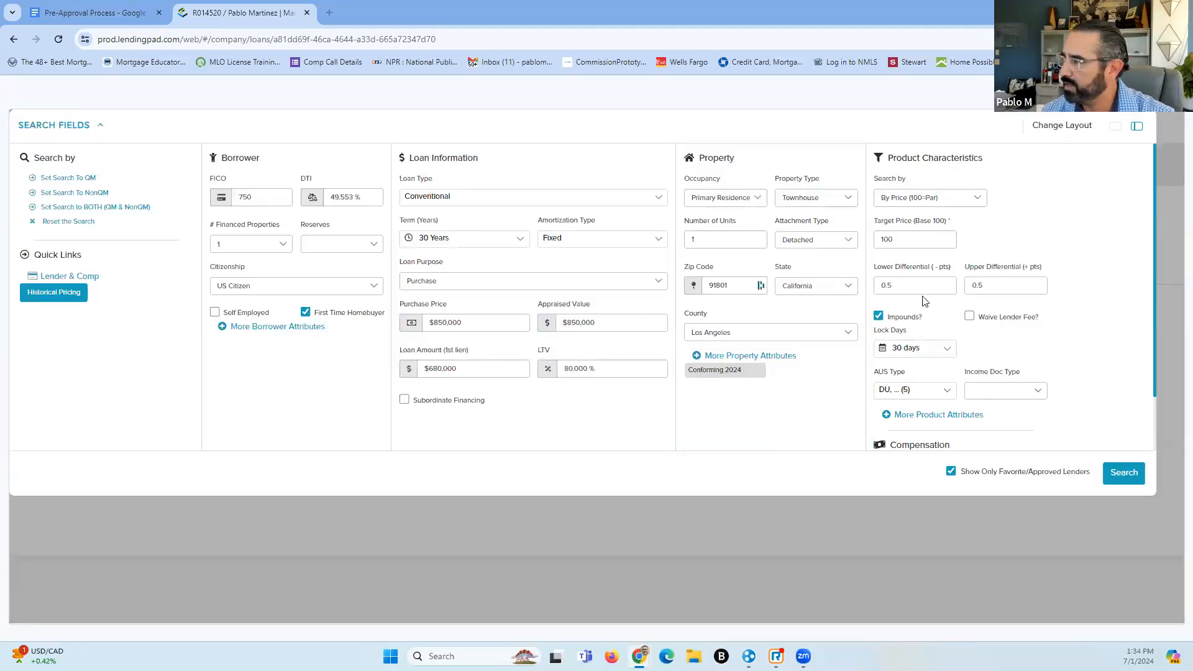
pyautogui.click(1122, 474)
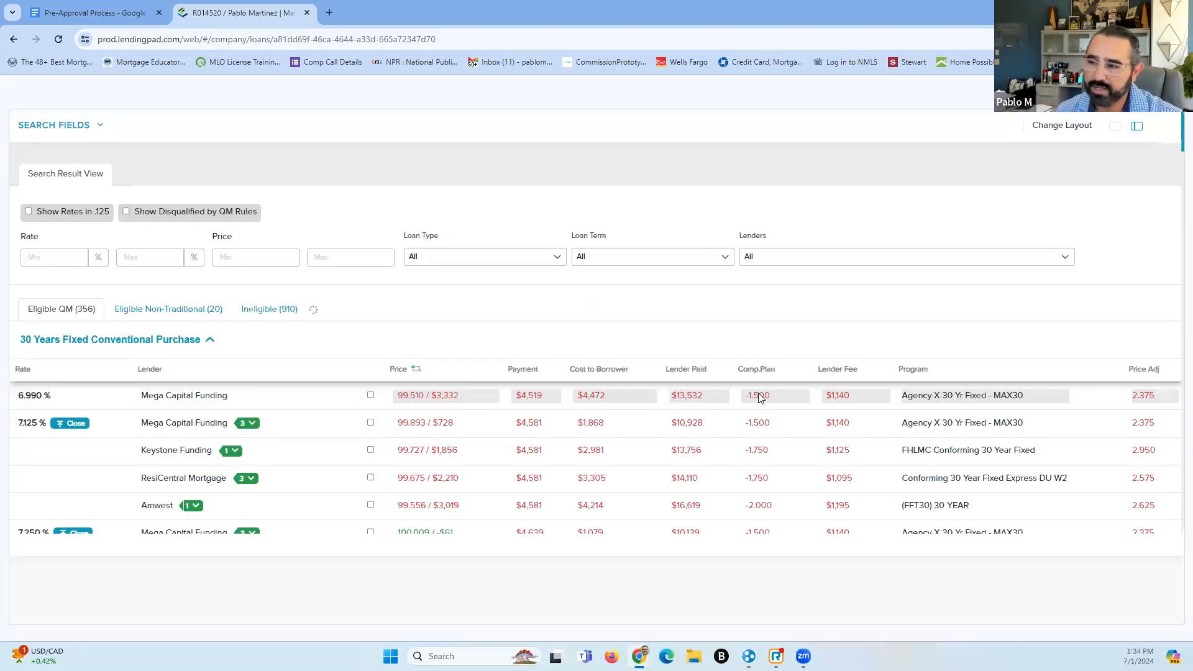
pyautogui.scroll(-4, 746, 419)
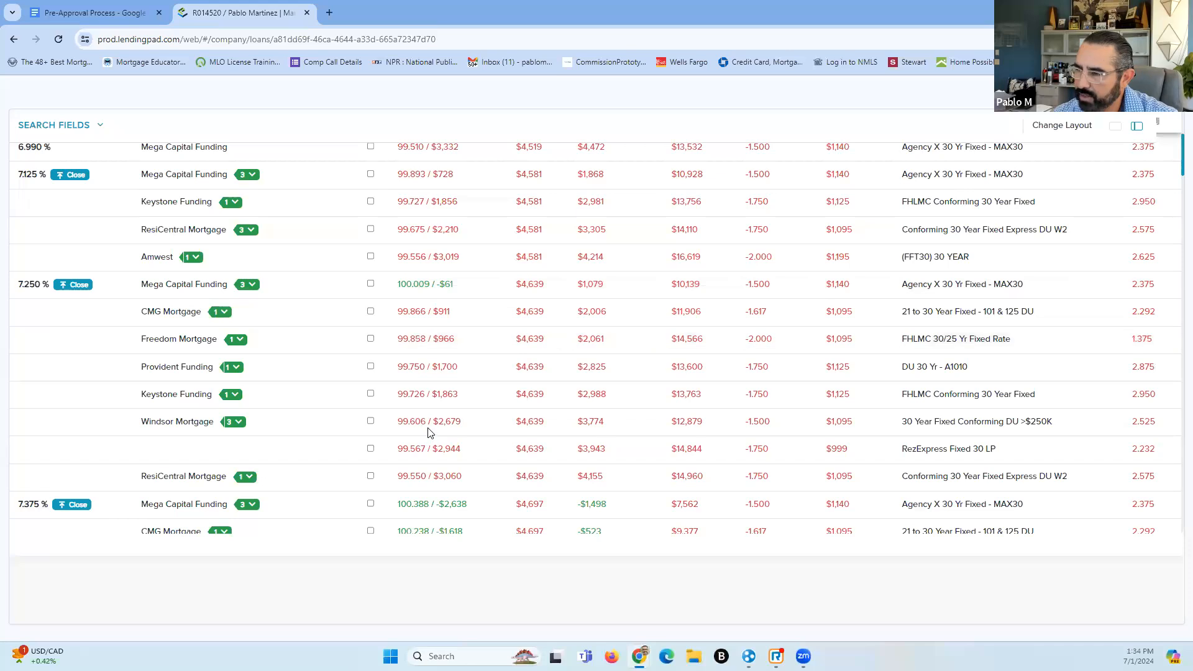
pyautogui.scroll(-1, 429, 435)
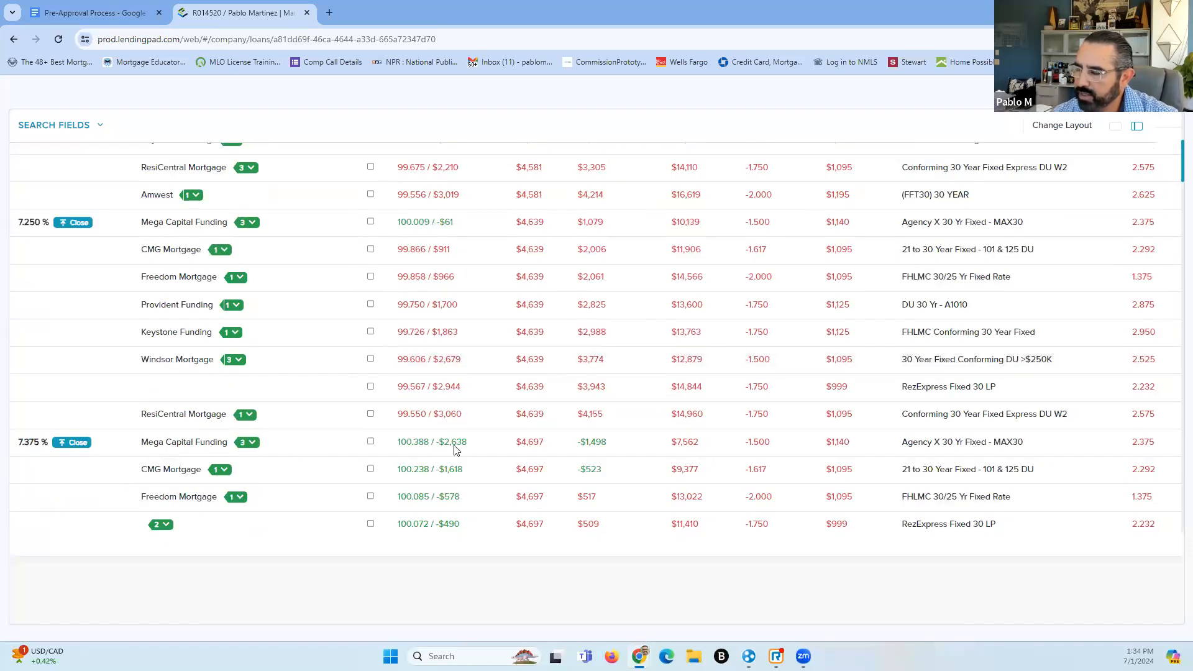
pyautogui.scroll(2, 454, 442)
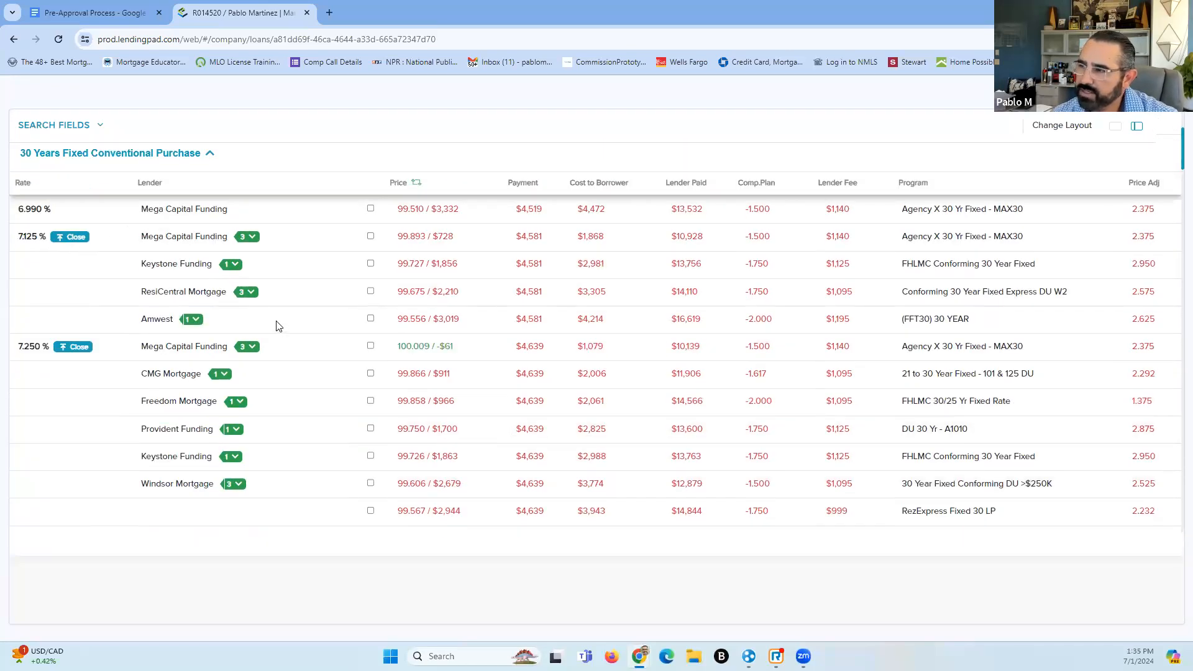
pyautogui.scroll(1, 277, 326)
pyautogui.scroll(-2, 273, 325)
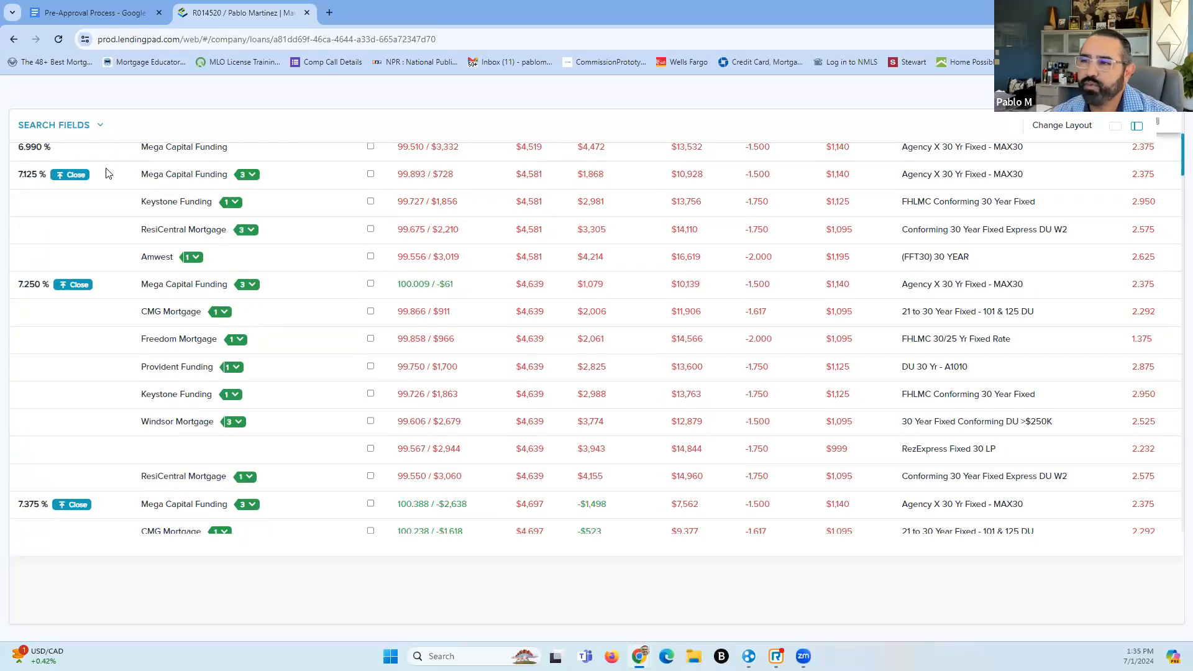
pyautogui.scroll(1, 126, 251)
pyautogui.scroll(1, 126, 251)
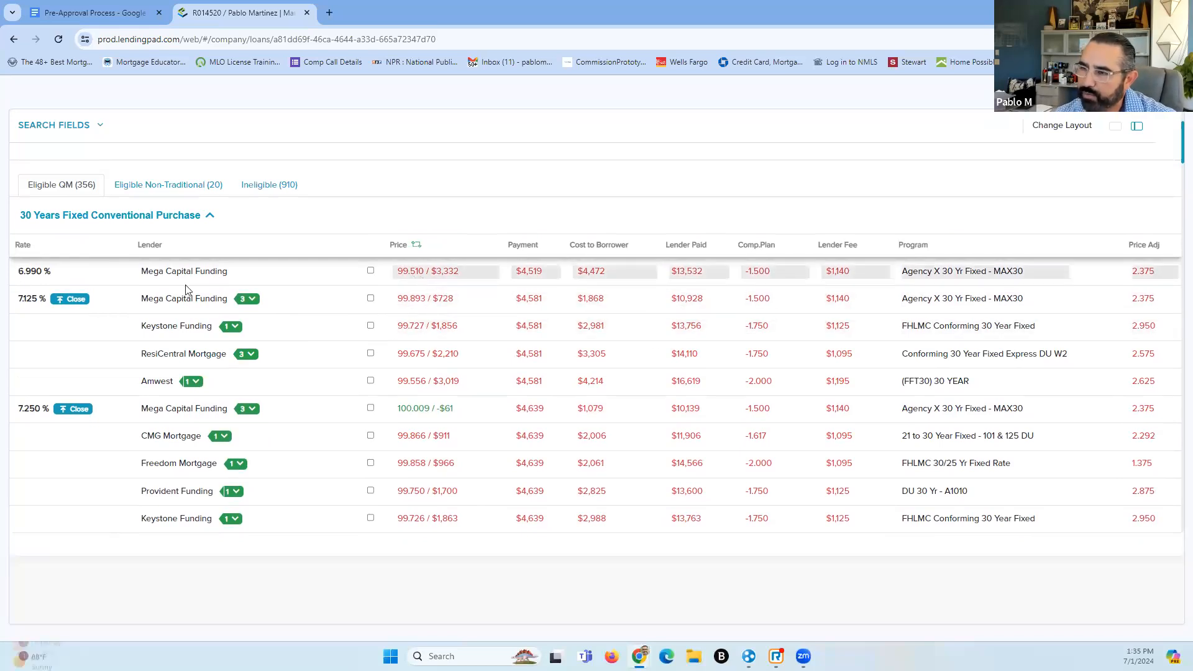
pyautogui.scroll(-2, 186, 333)
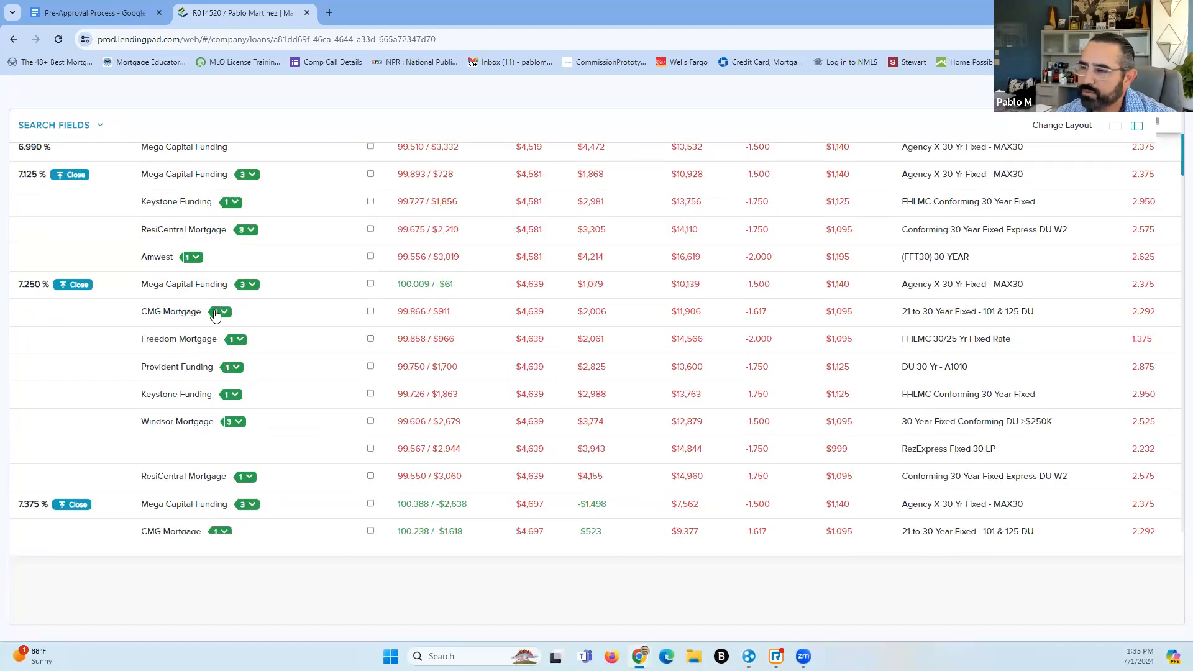
pyautogui.scroll(-6, 218, 311)
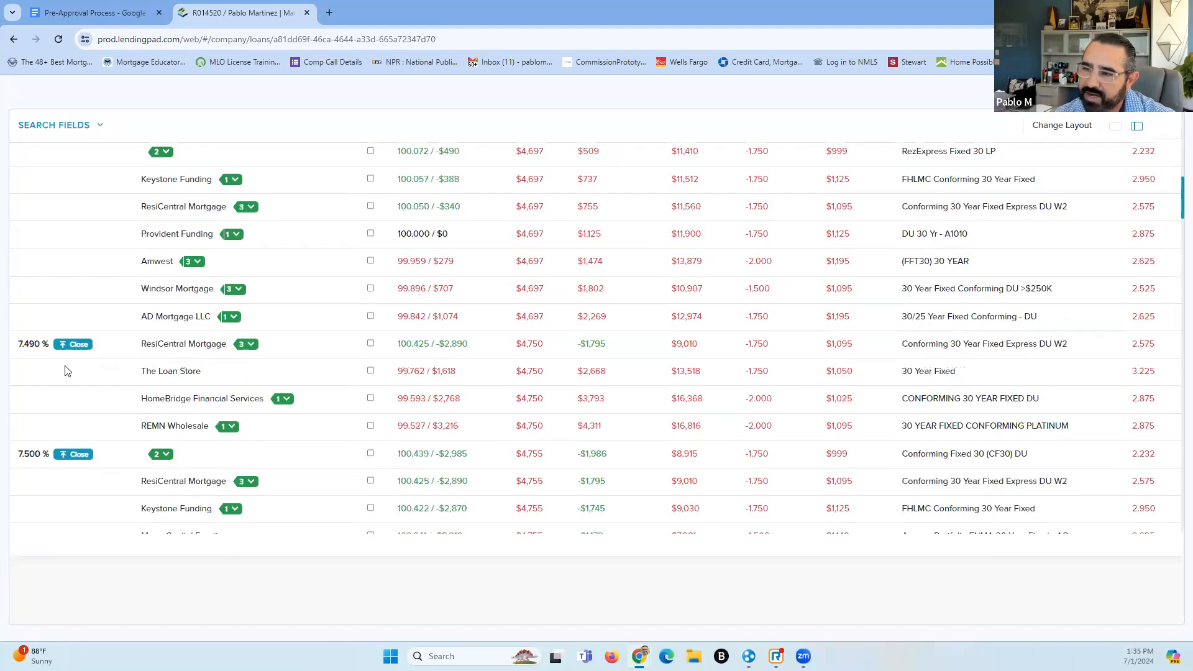
pyautogui.scroll(9, 382, 389)
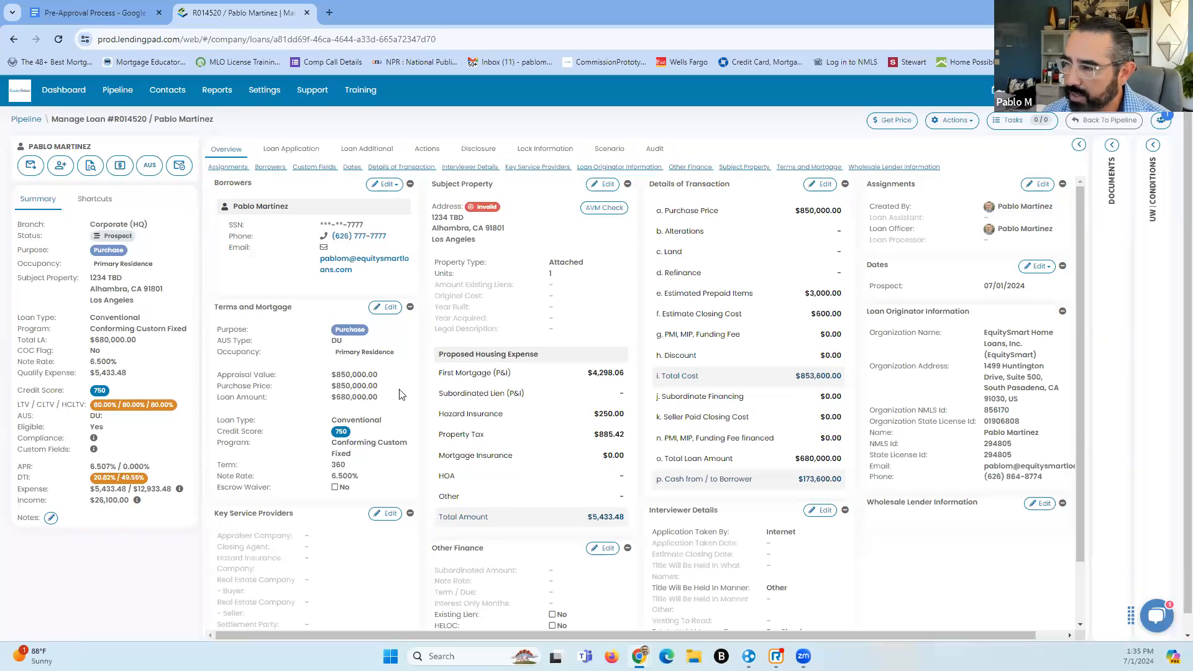
# Change the note rate to 7.25%, raising monthly principal and interest to $4,638.80
pyautogui.click(386, 308)
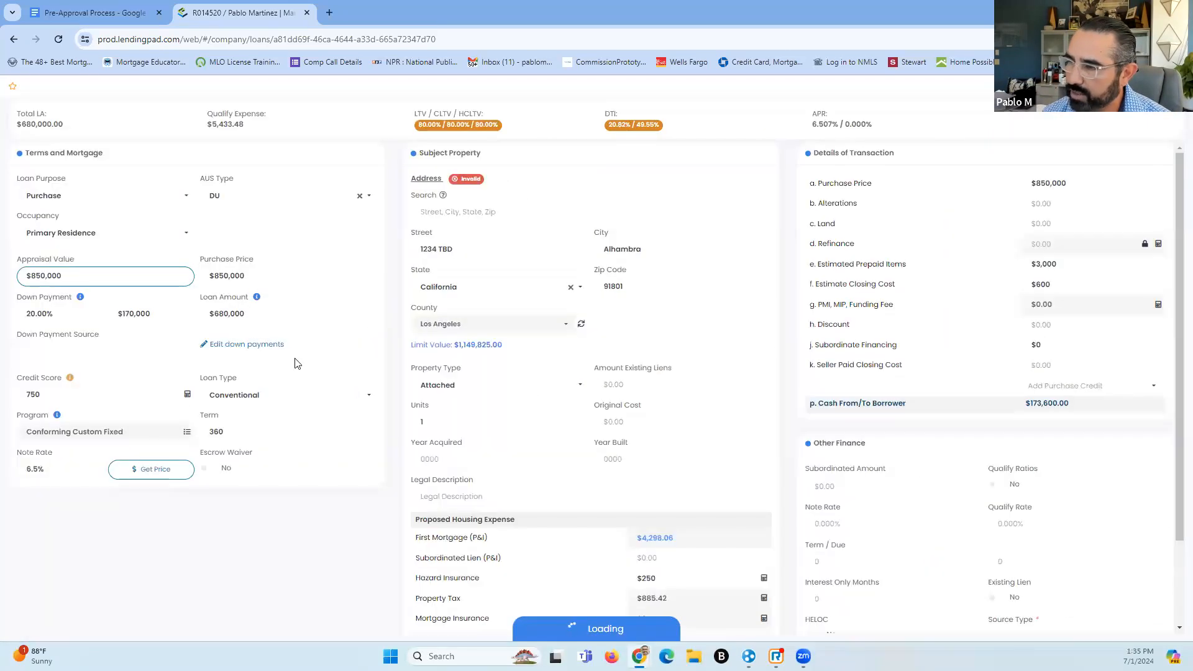
pyautogui.click(59, 474)
pyautogui.write('7.25')
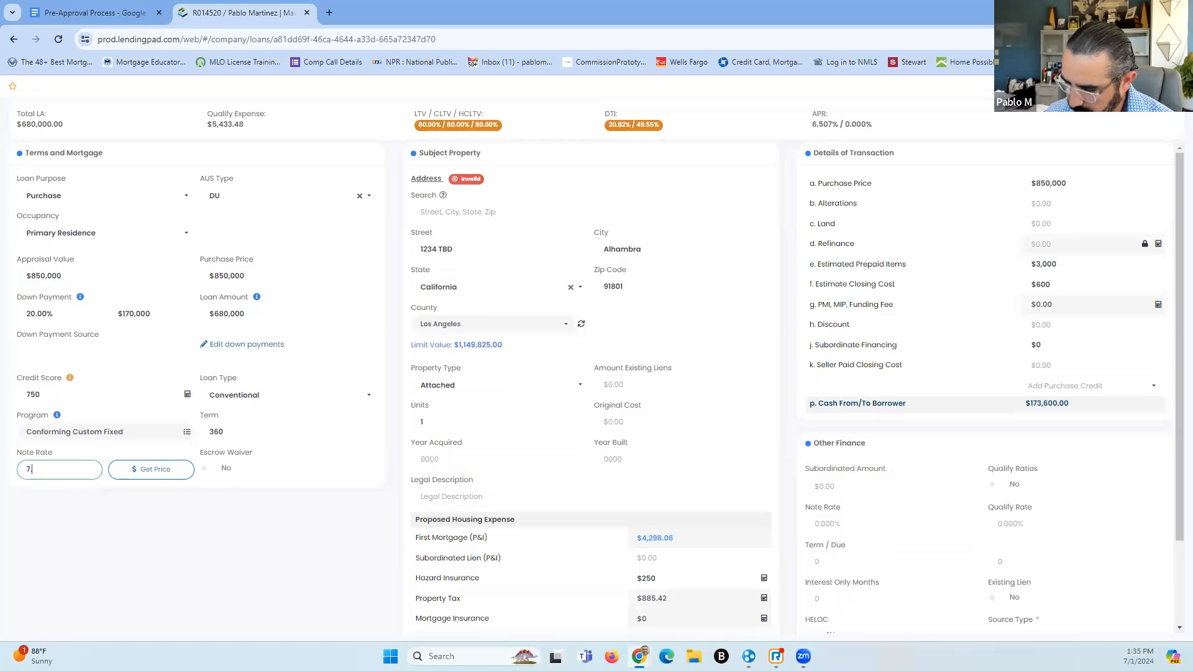
pyautogui.click(229, 554)
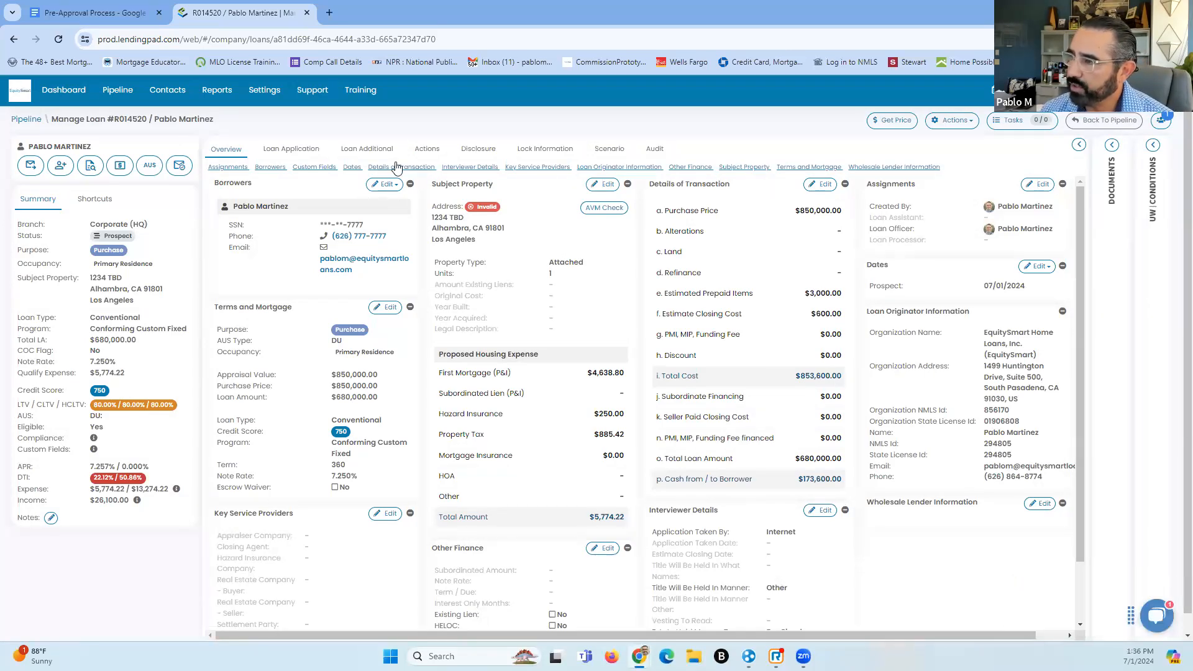
# On the Actions page, start a Credit Report request, try the payment toggles, then close it unsent
pyautogui.click(426, 150)
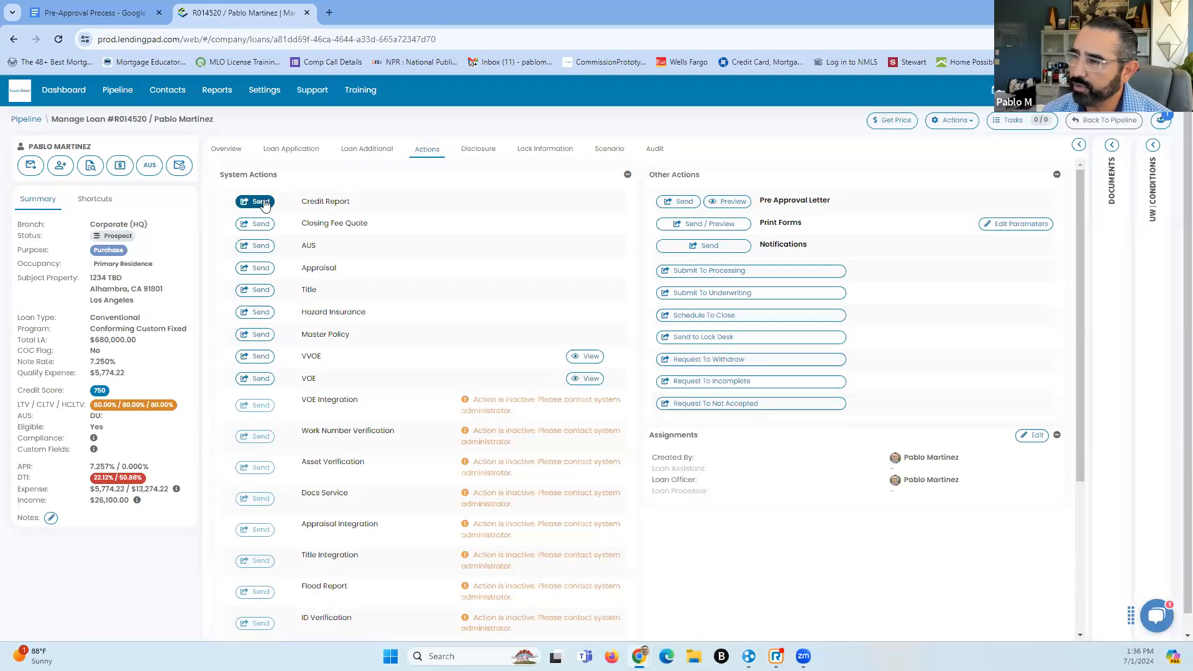
pyautogui.click(266, 206)
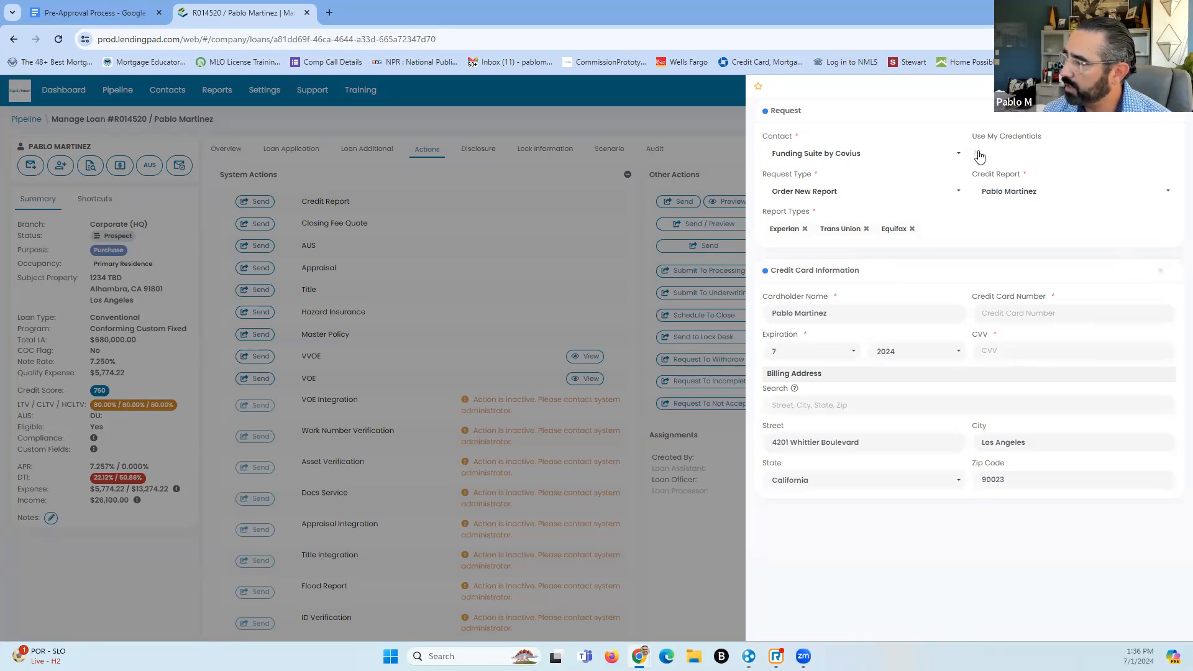
pyautogui.click(1164, 272)
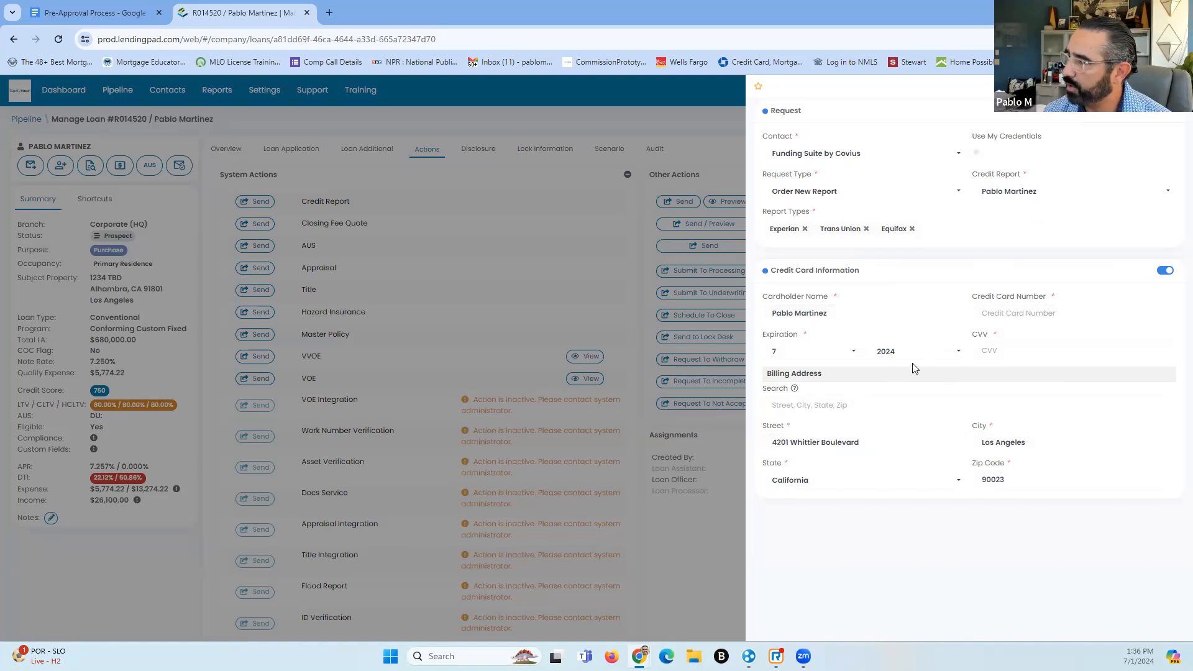
pyautogui.click(1165, 275)
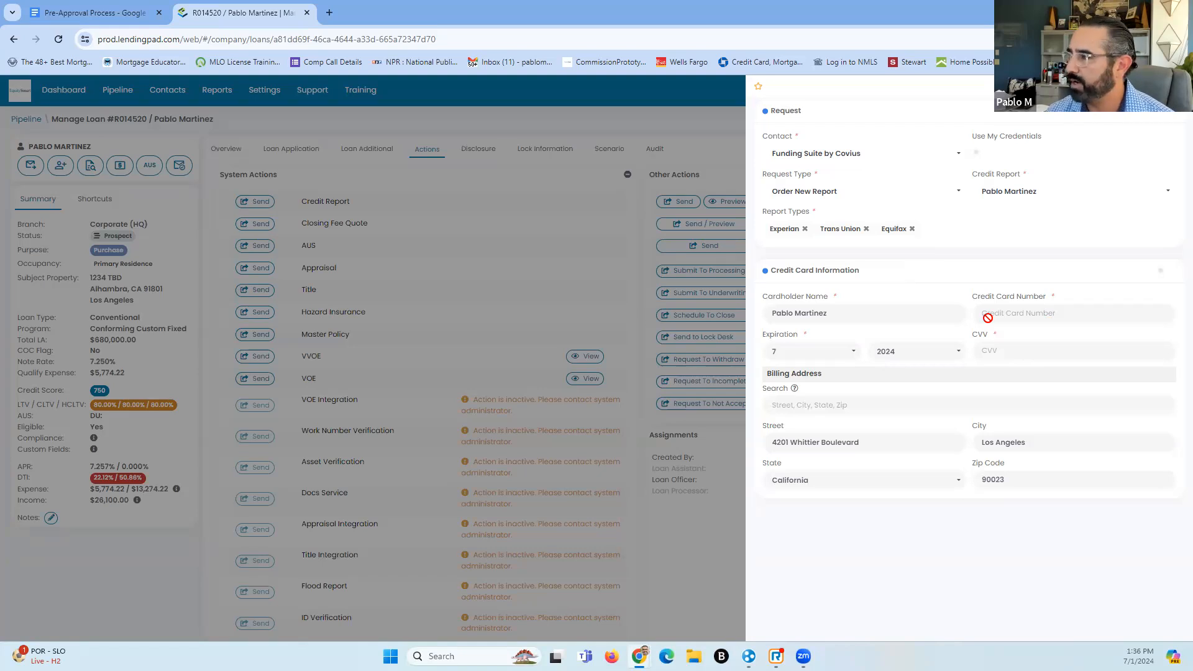
pyautogui.click(980, 153)
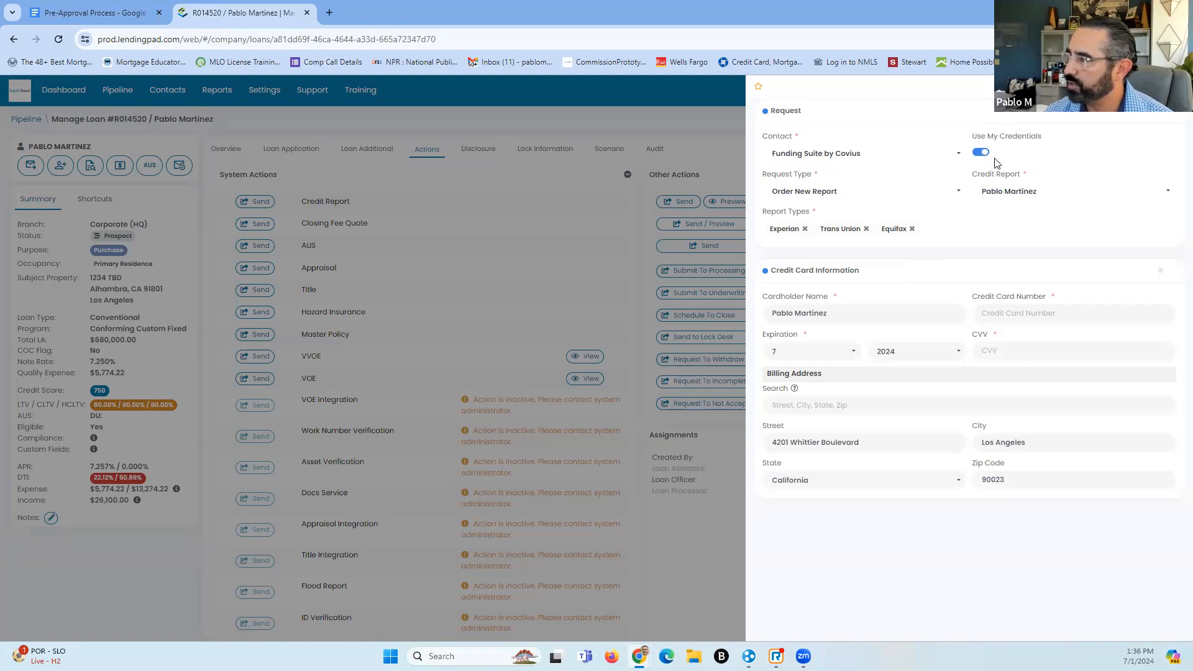
pyautogui.click(515, 288)
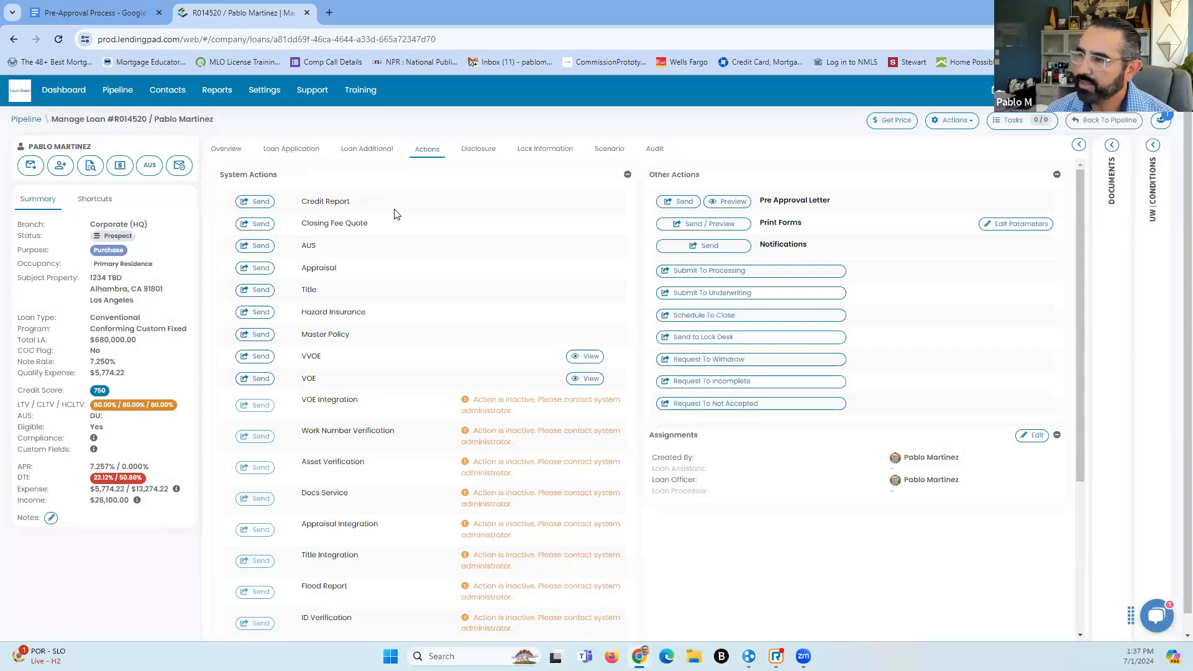
pyautogui.click(260, 246)
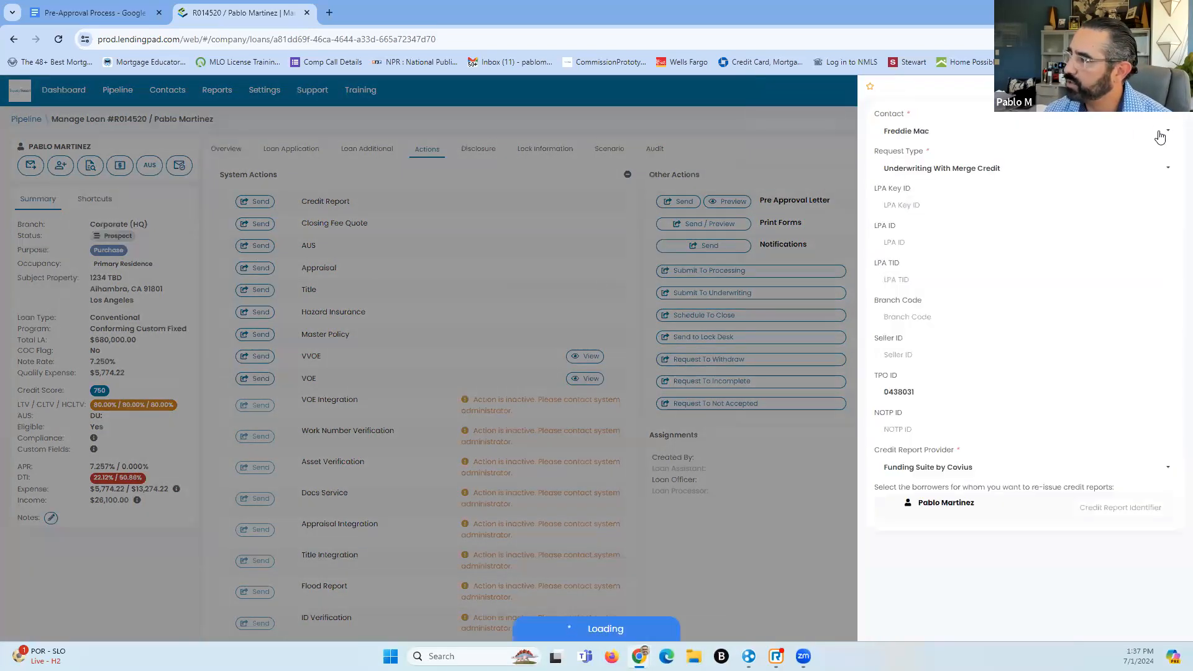
pyautogui.click(1162, 131)
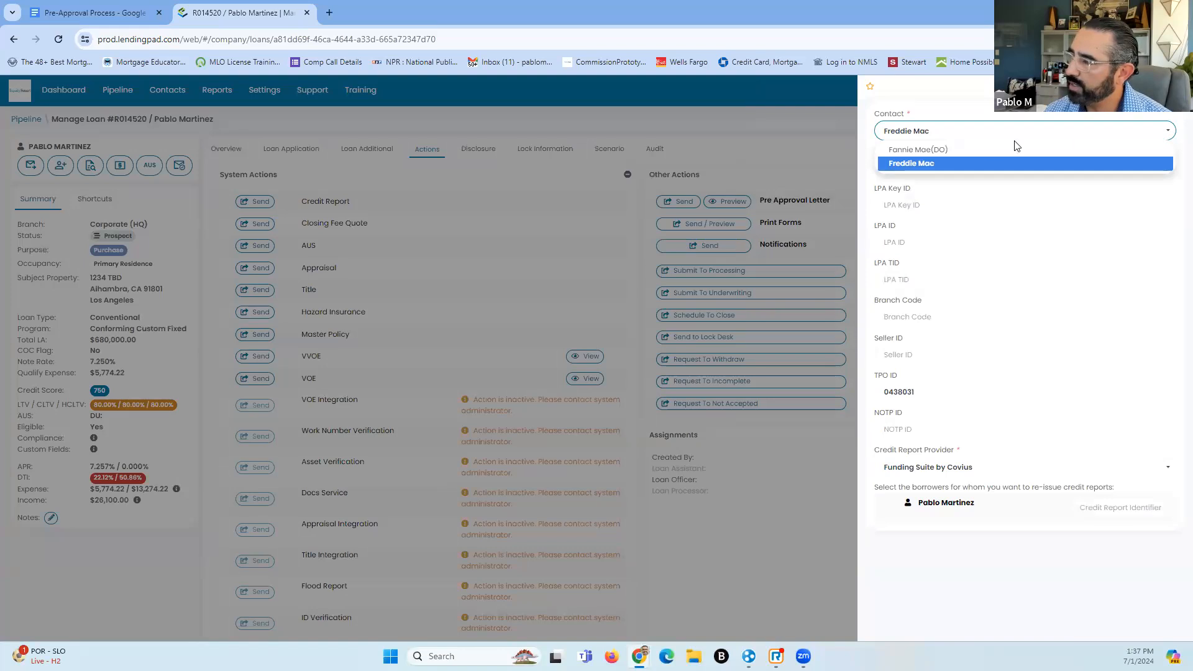
pyautogui.click(920, 150)
pyautogui.click(1153, 133)
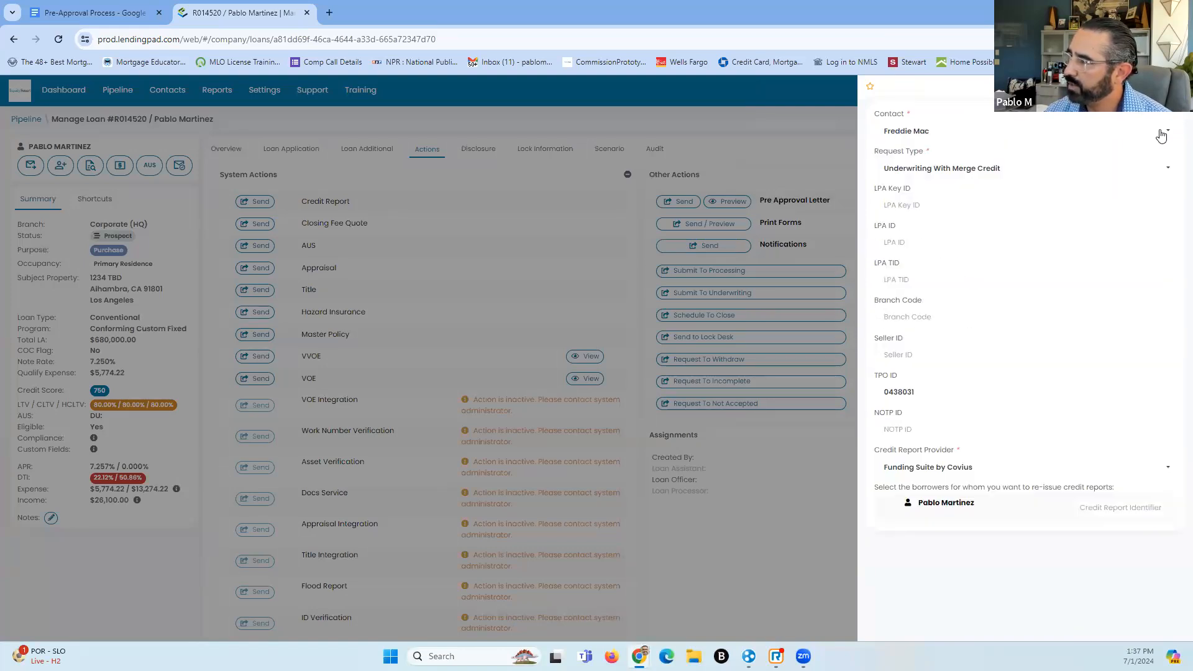
pyautogui.click(1161, 87)
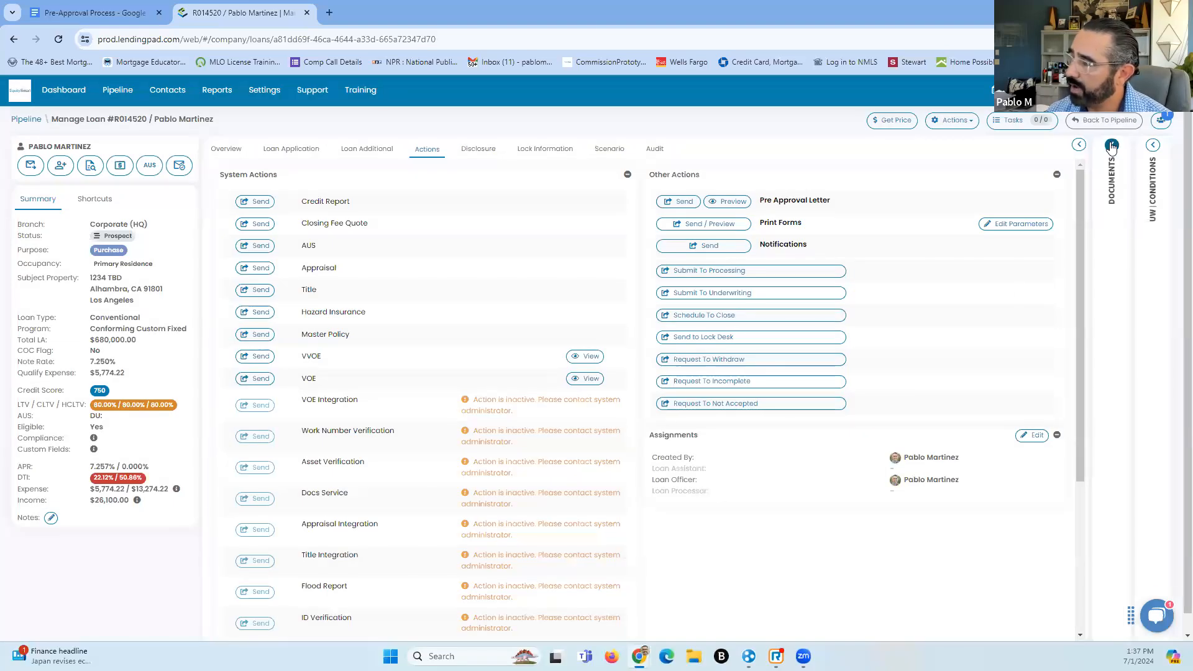
pyautogui.click(1112, 162)
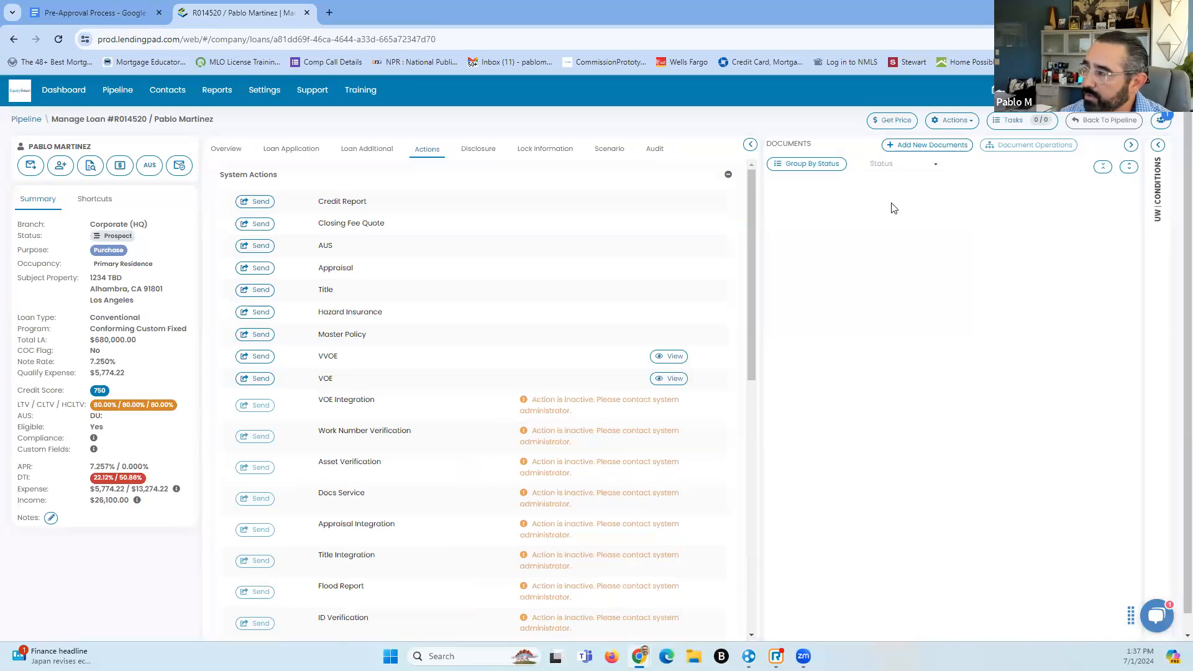
pyautogui.click(1131, 146)
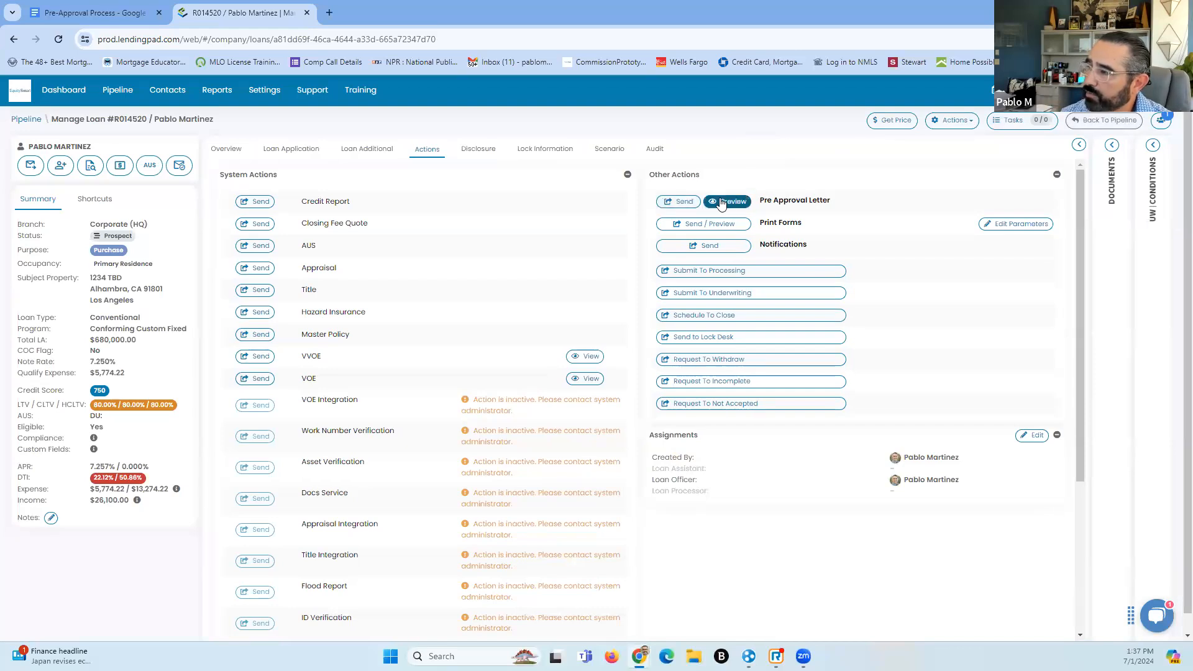
# In Disclosure Cost Details, enter an $875 appraisal fee and $5,000 origination fee at closing
pyautogui.click(489, 150)
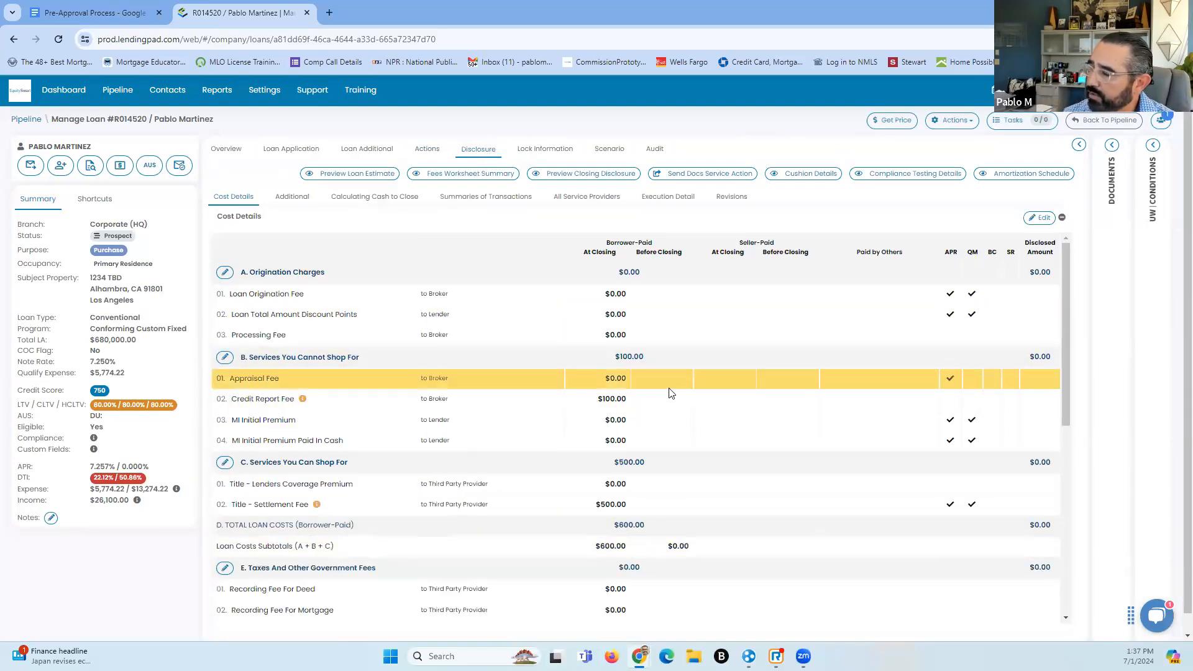
pyautogui.click(1040, 219)
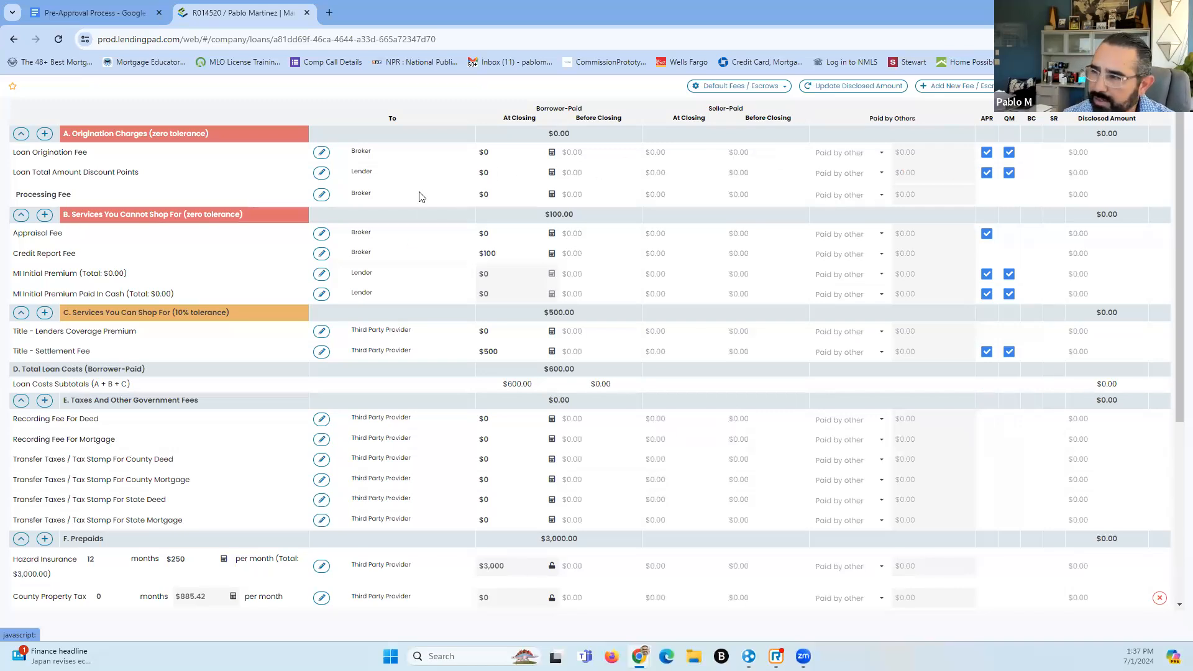
pyautogui.click(482, 154)
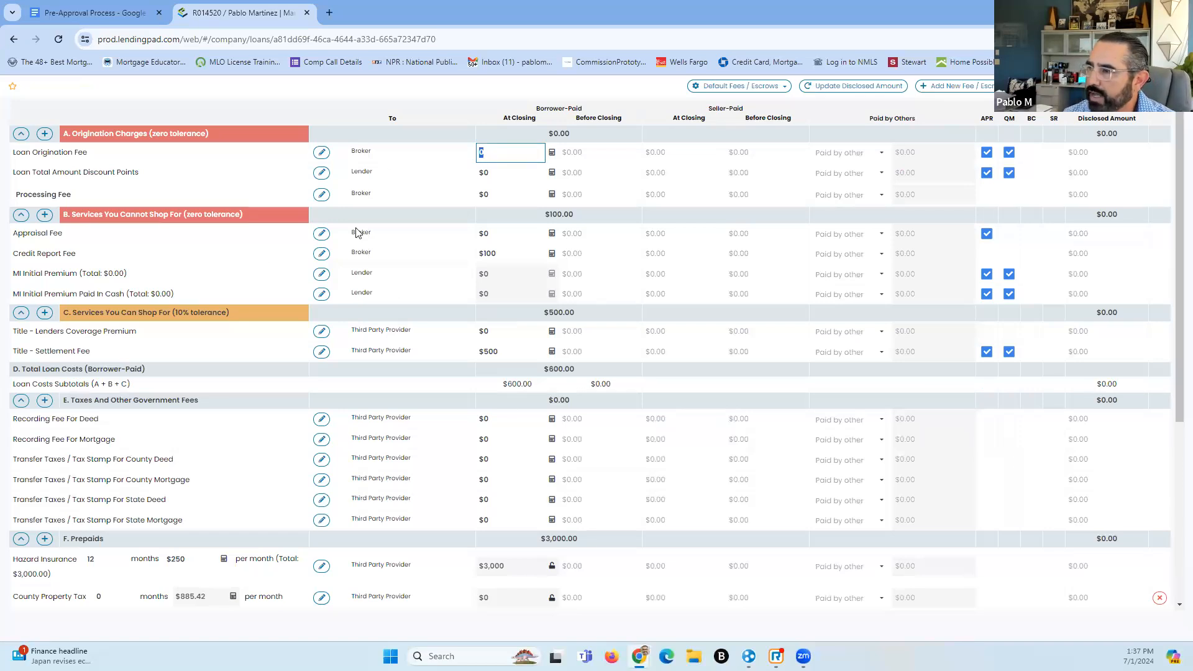
pyautogui.click(506, 234)
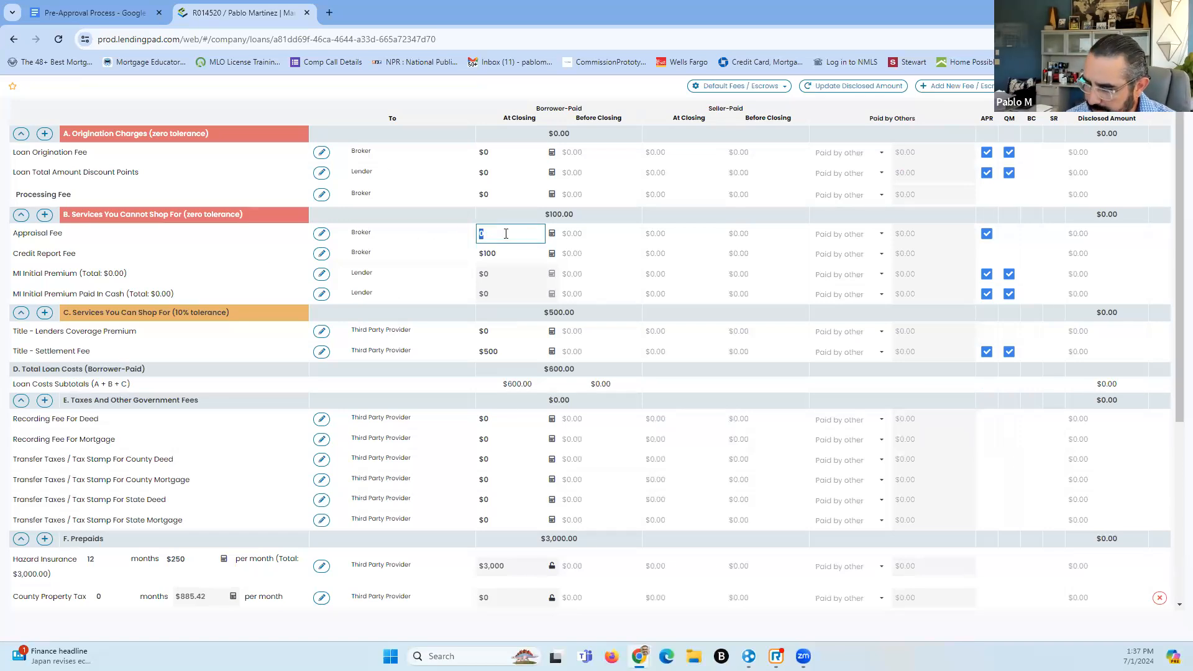
pyautogui.write('875')
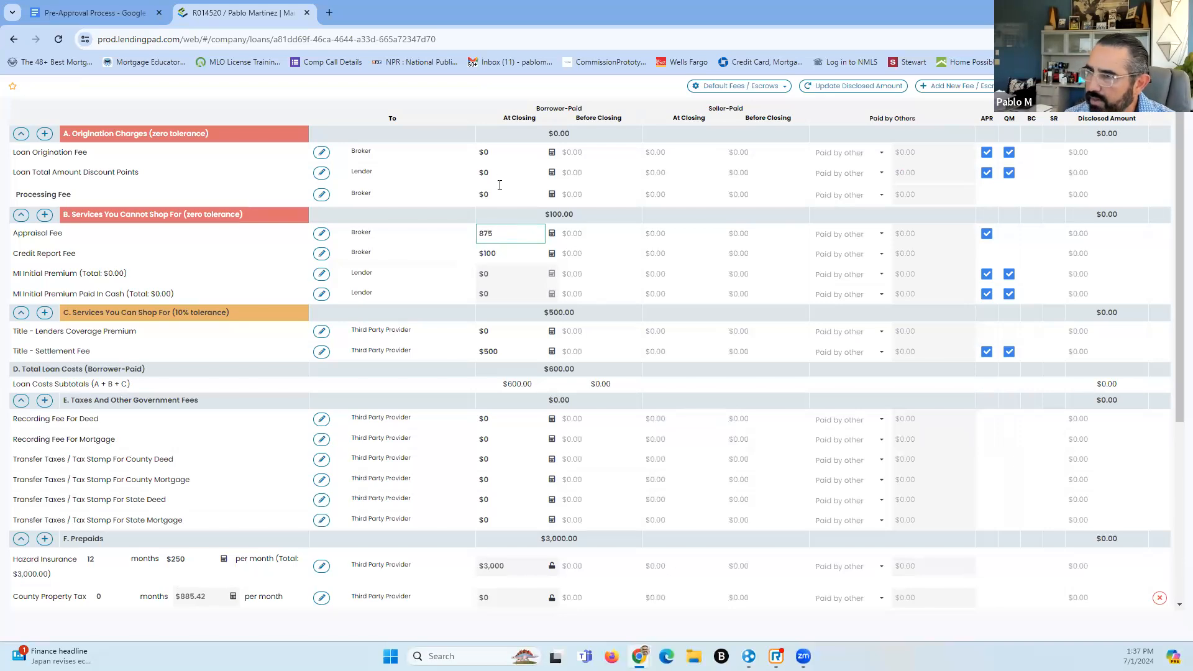
pyautogui.click(509, 155)
pyautogui.write('5000')
pyautogui.click(523, 171)
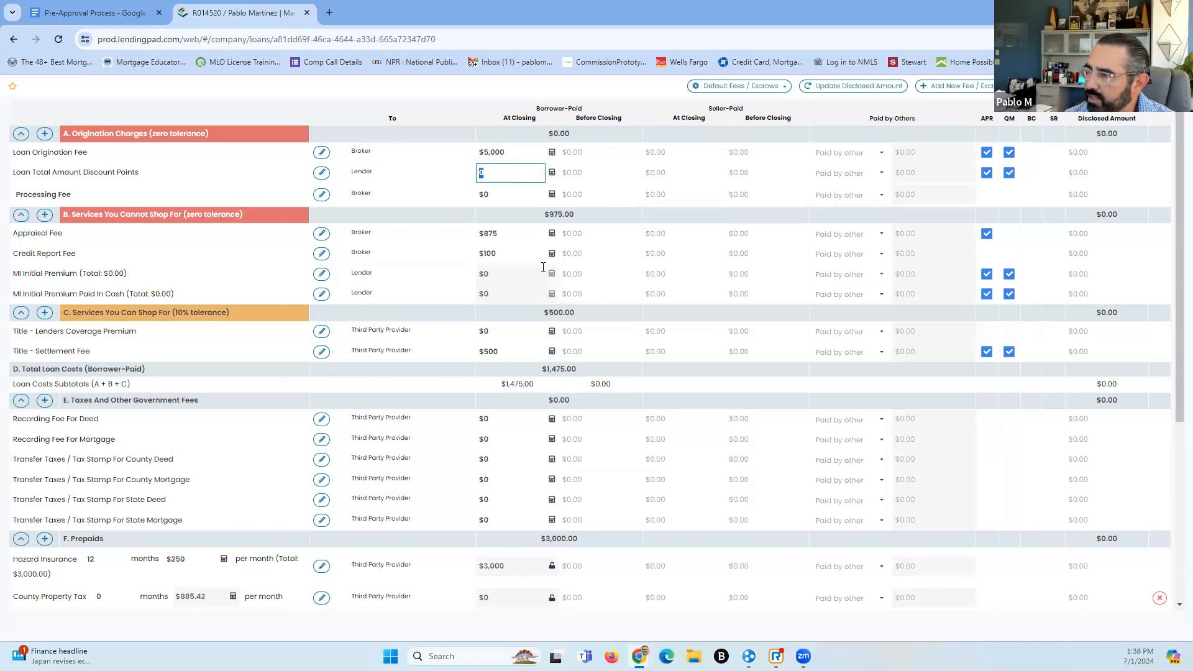
# Enter $1,200 for the Title - Lenders Coverage Premium and review the fee list
pyautogui.click(510, 336)
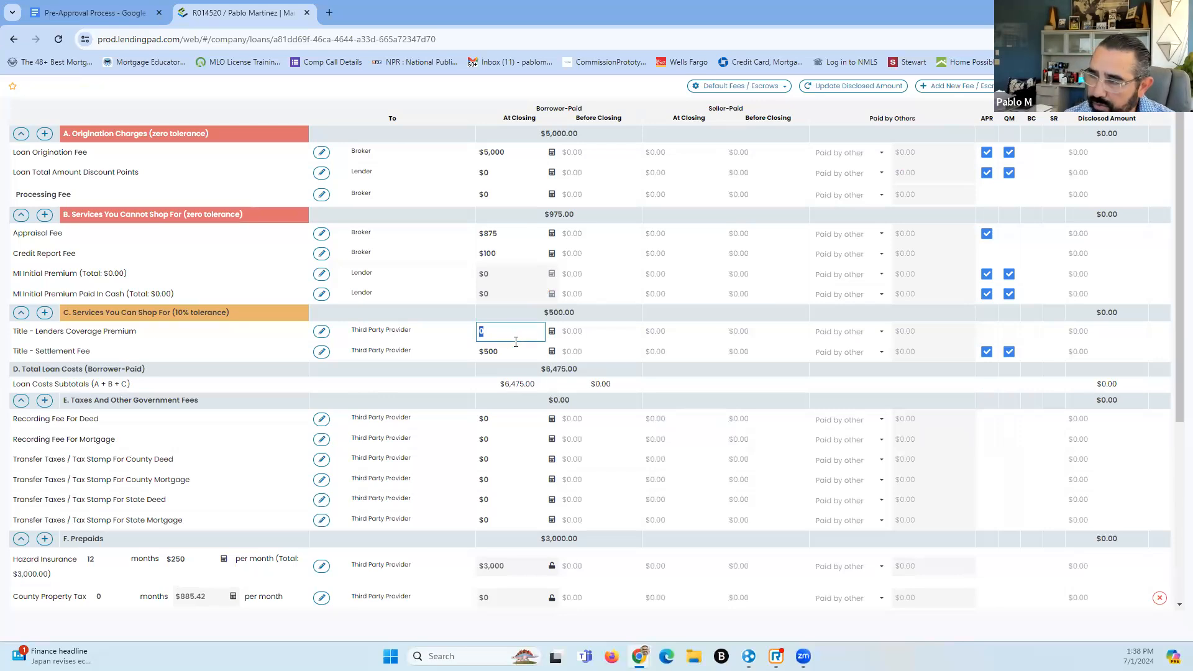
pyautogui.scroll(-1, 517, 342)
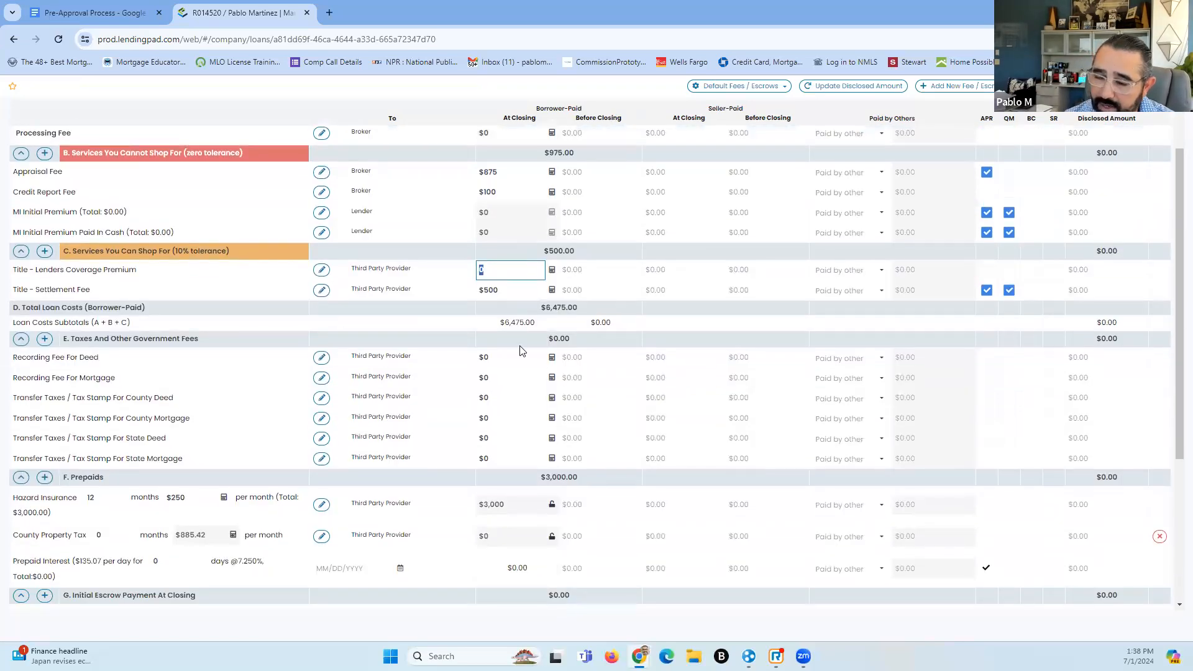
pyautogui.write('1200')
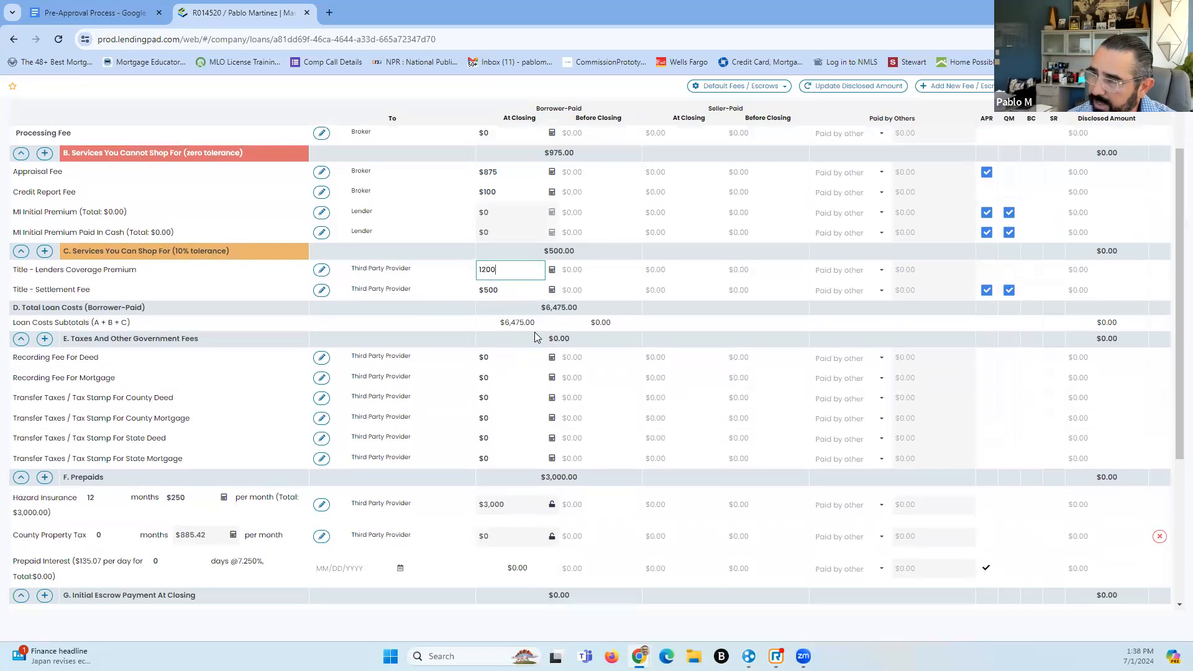
pyautogui.click(491, 360)
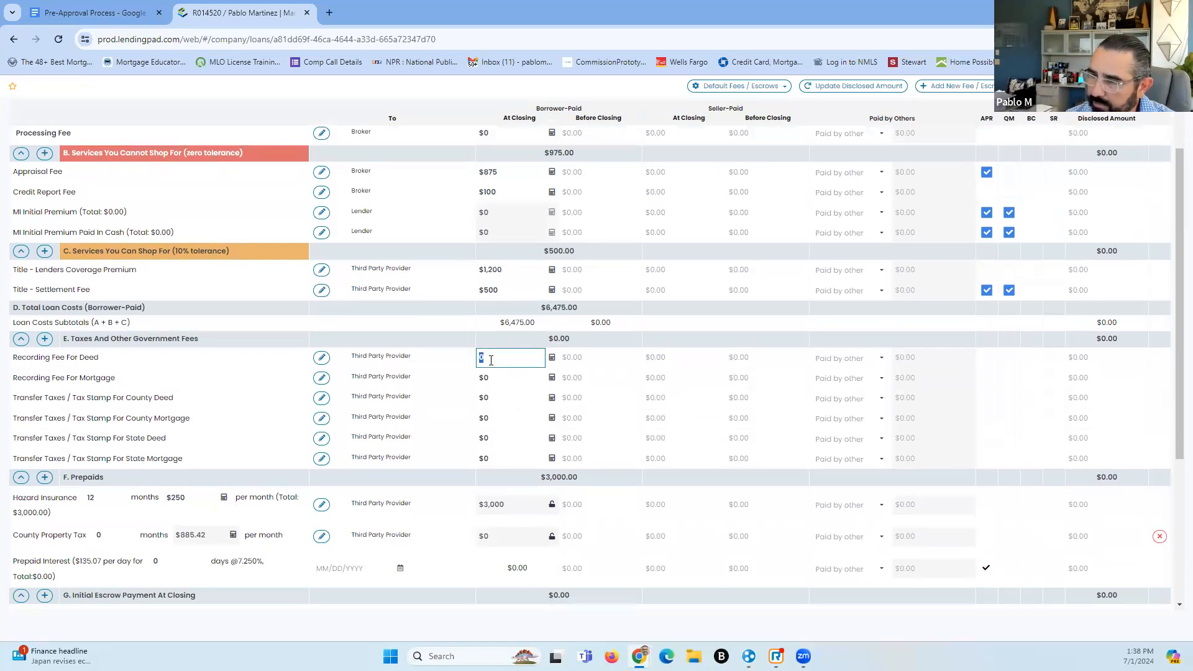
pyautogui.scroll(-2, 491, 325)
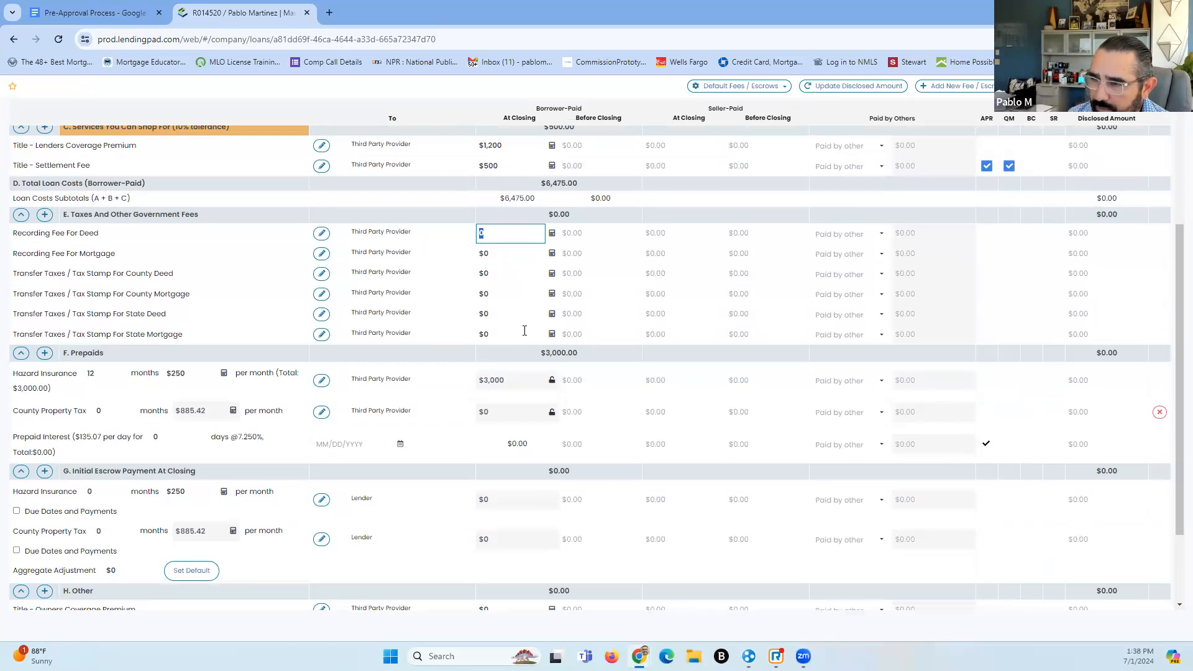
pyautogui.scroll(-2, 525, 329)
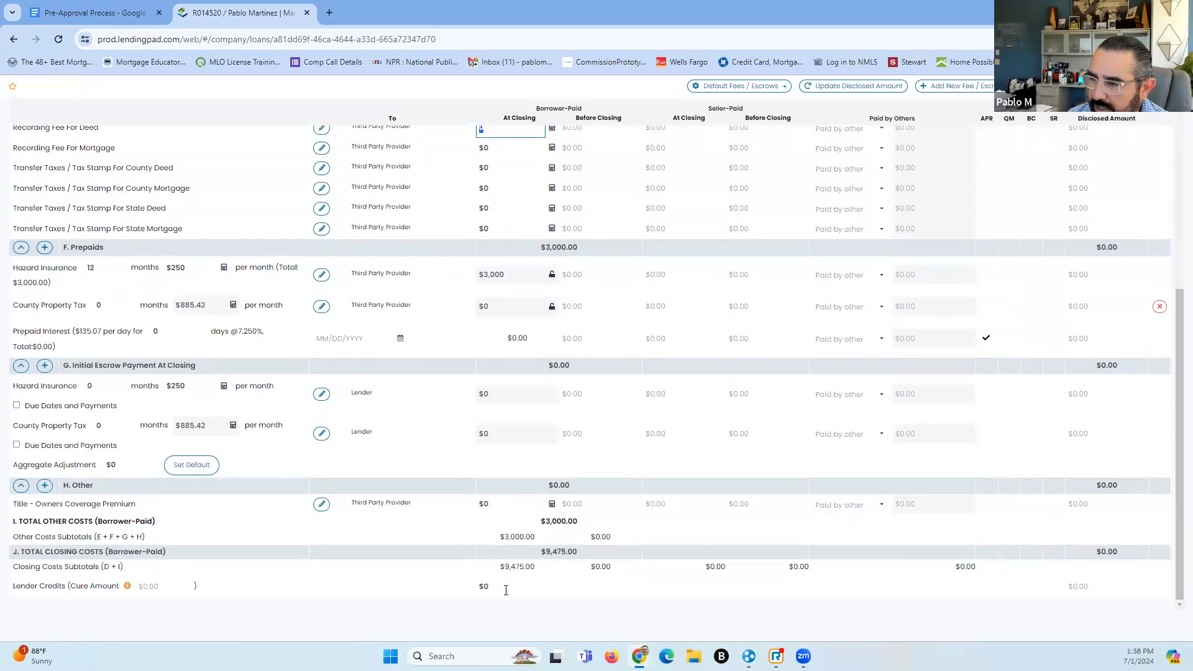
pyautogui.scroll(3, 589, 517)
# Save the fees, showing $975.00 non-shoppable services and $1,700.00 shoppable title services
pyautogui.click(901, 209)
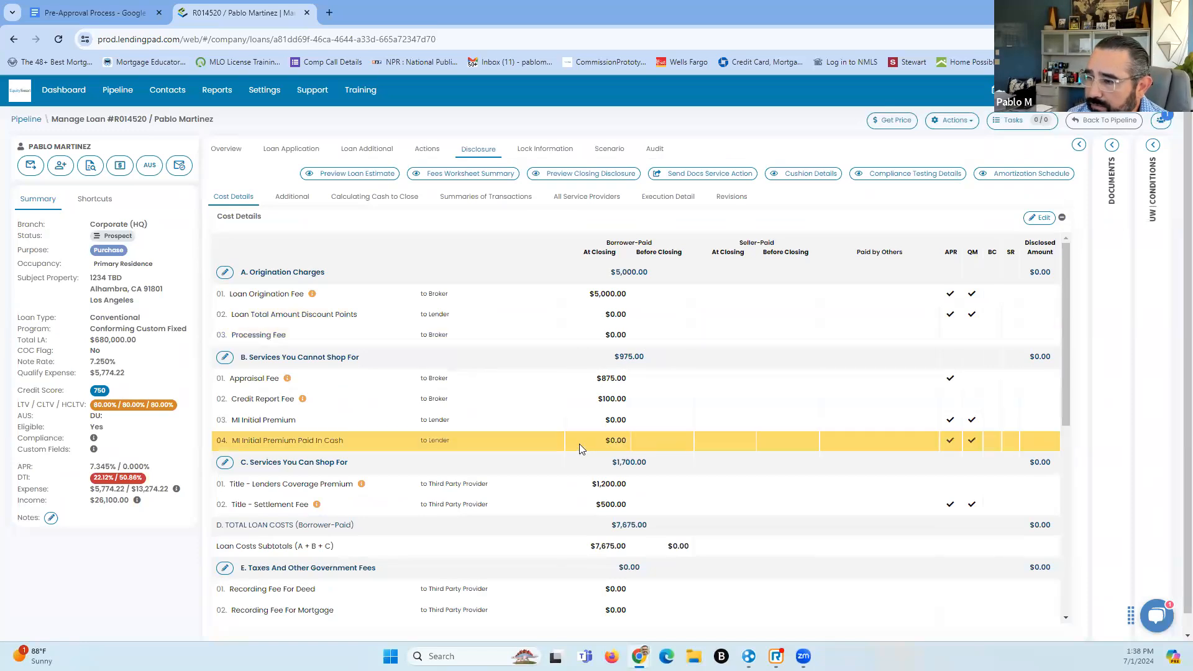
pyautogui.scroll(-5, 578, 445)
pyautogui.scroll(5, 573, 447)
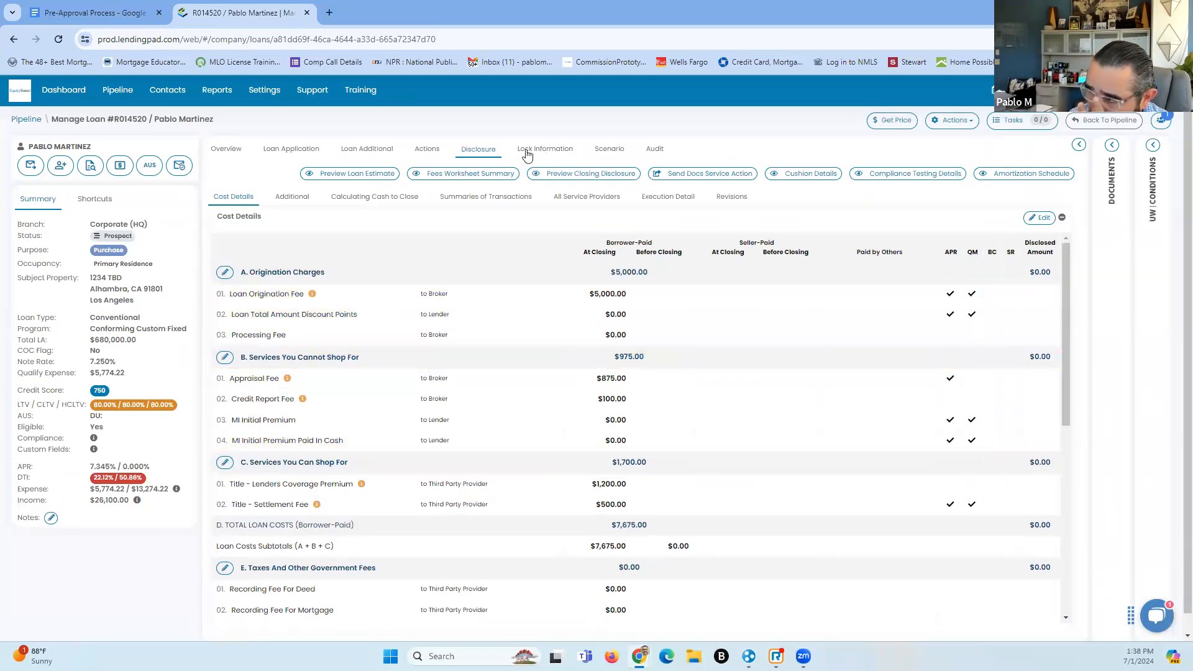
pyautogui.click(467, 181)
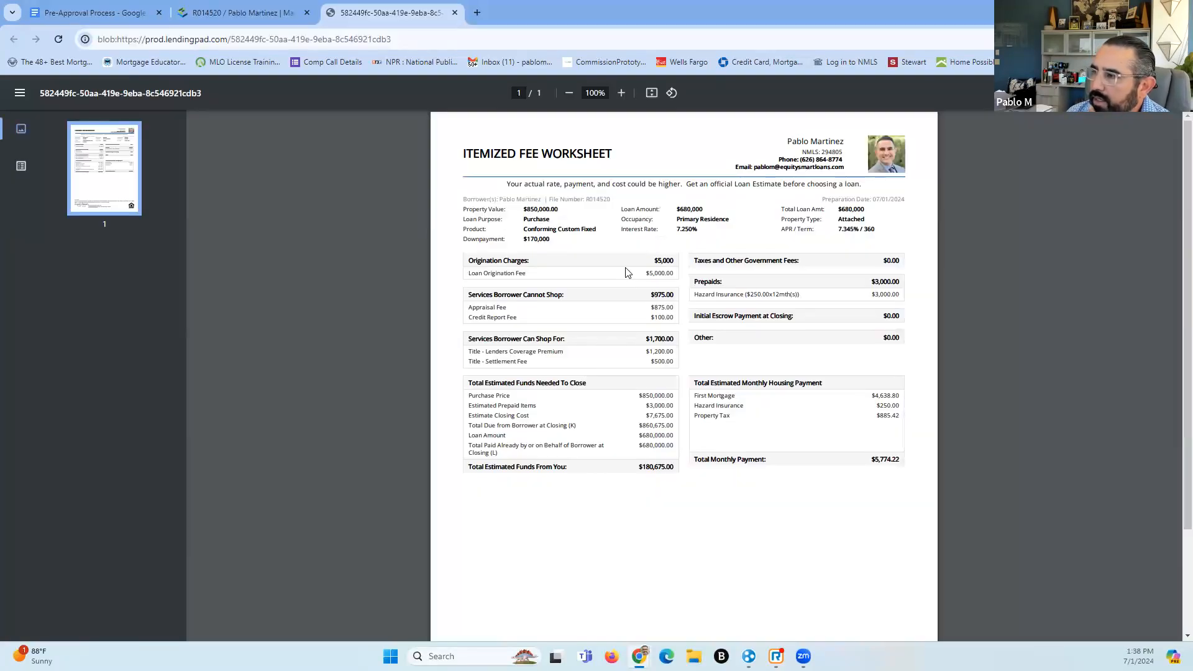
pyautogui.click(621, 92)
pyautogui.click(621, 92)
pyautogui.click(620, 92)
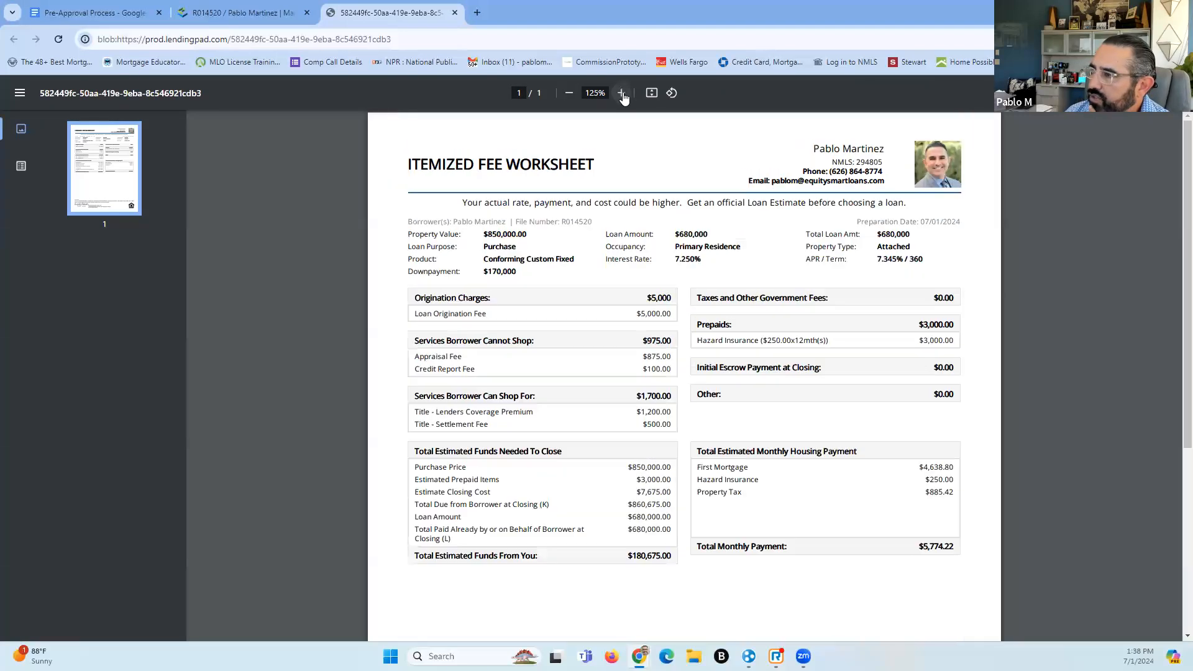
pyautogui.scroll(-3, 653, 311)
pyautogui.scroll(3, 649, 339)
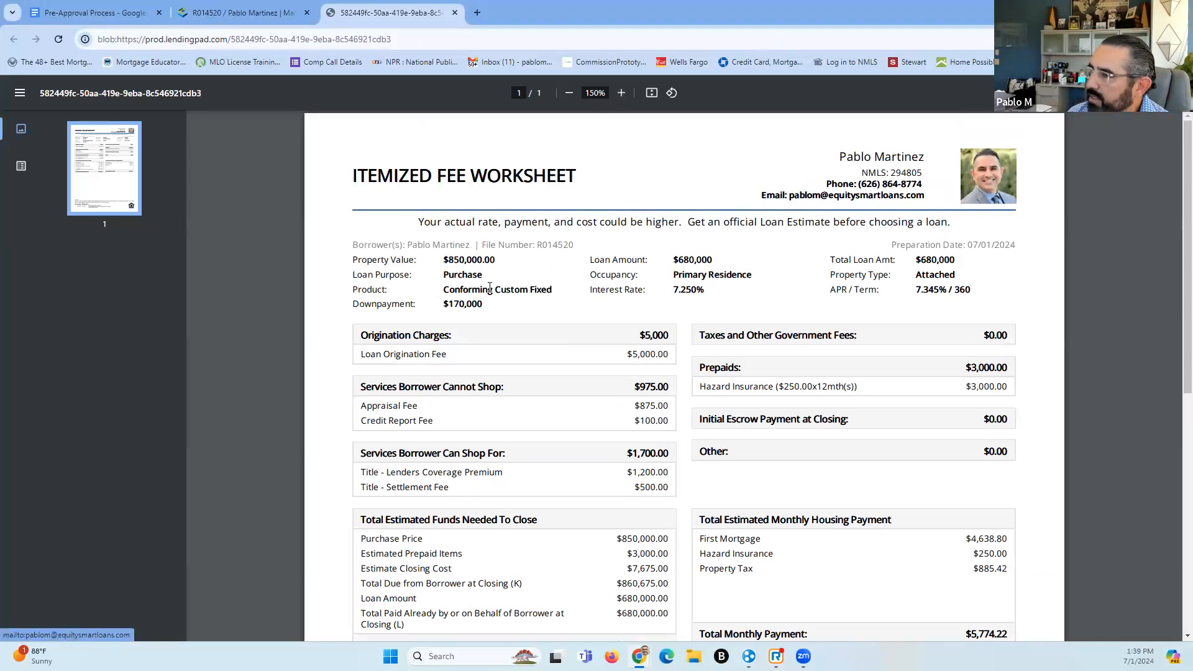
pyautogui.scroll(-2, 458, 268)
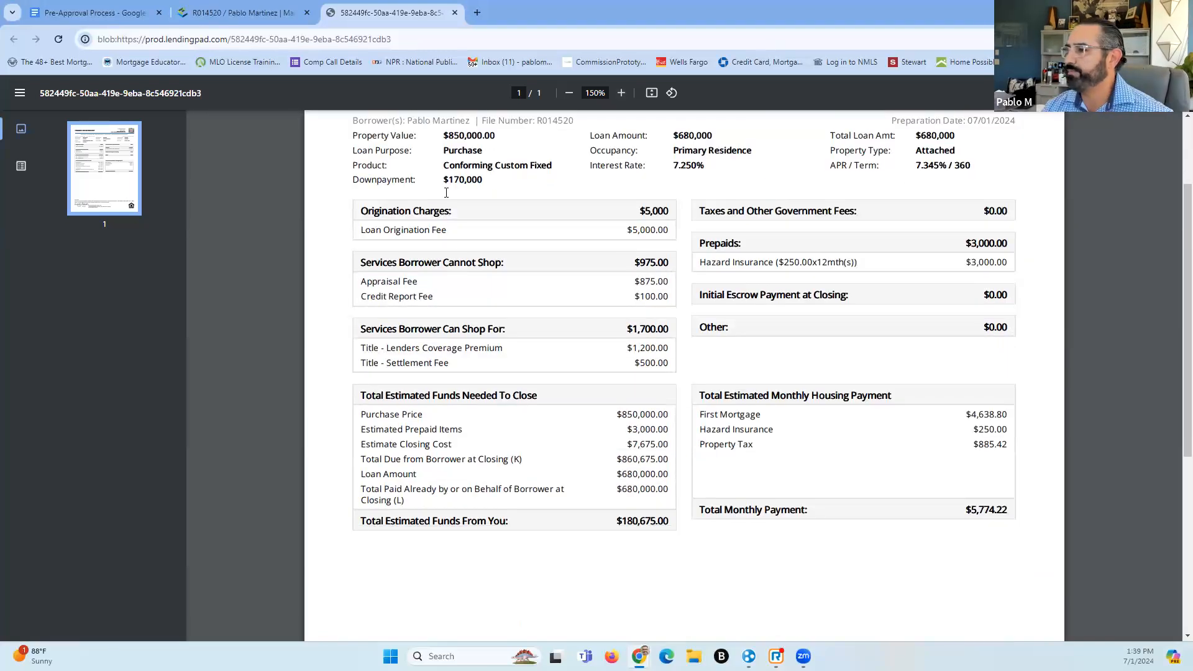
pyautogui.doubleClick(459, 141)
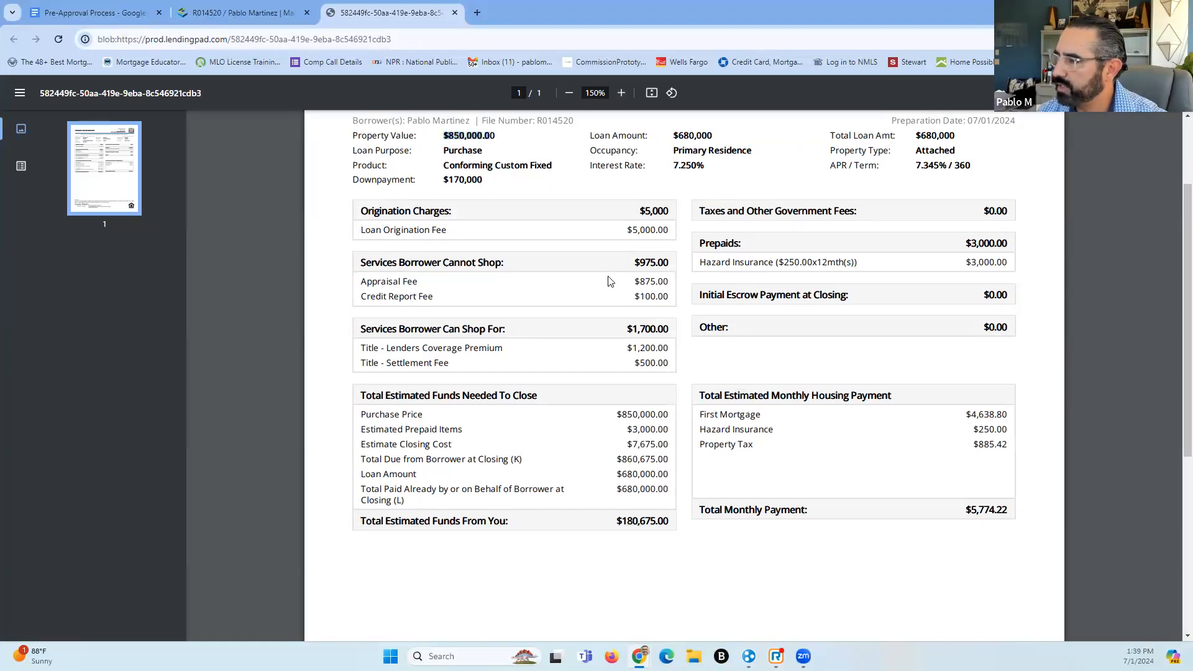
pyautogui.scroll(-2, 652, 358)
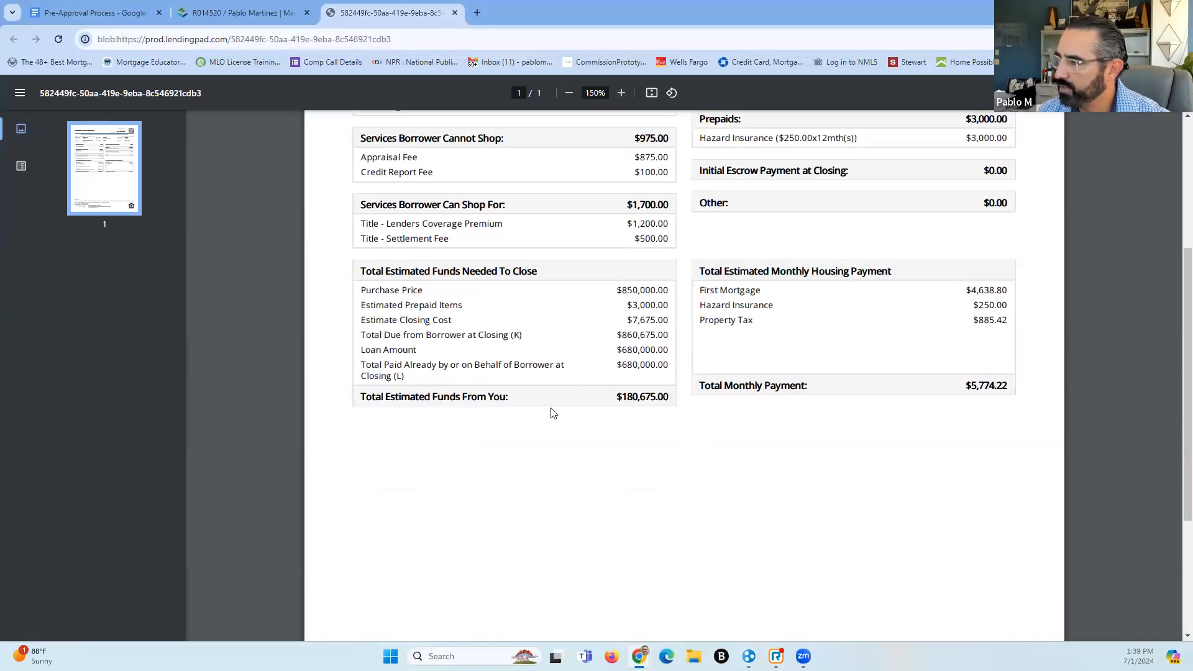
pyautogui.moveTo(641, 399); pyautogui.dragTo(682, 402)
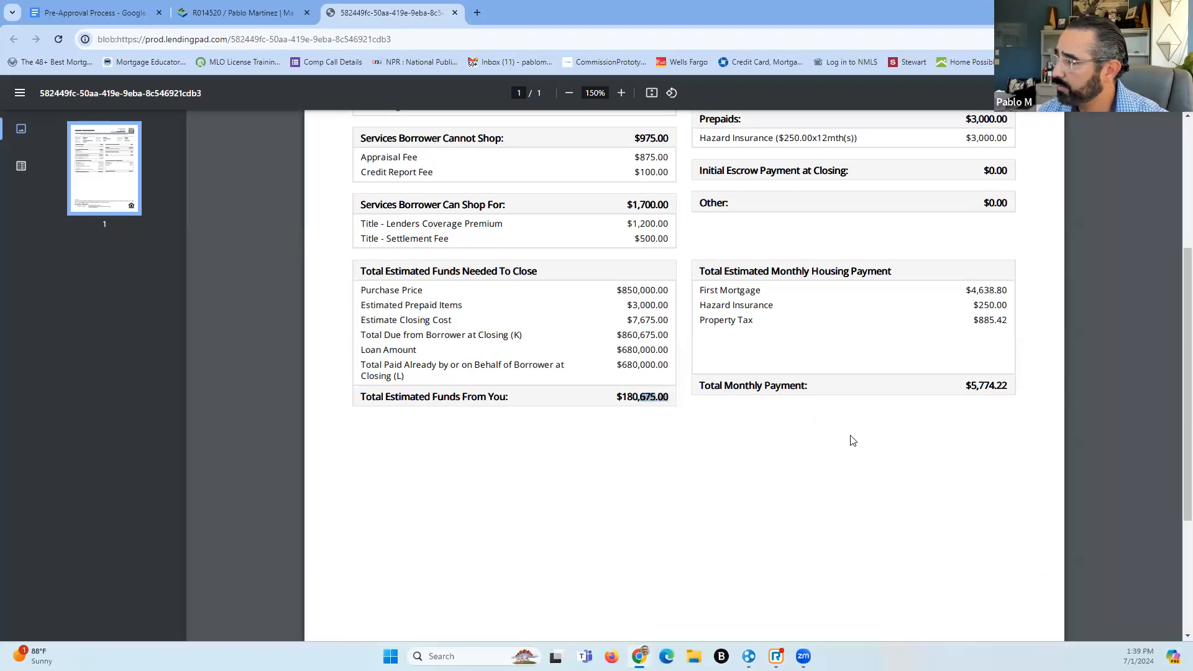
pyautogui.scroll(1, 968, 429)
pyautogui.scroll(2, 968, 429)
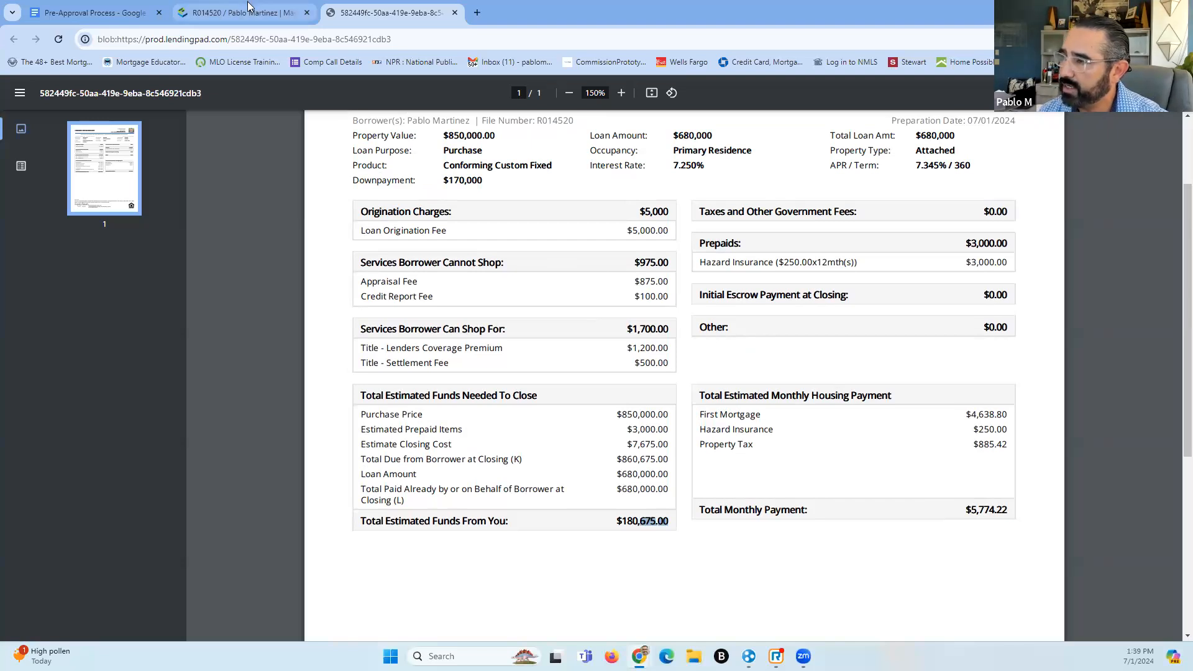
pyautogui.moveTo(248, 7)
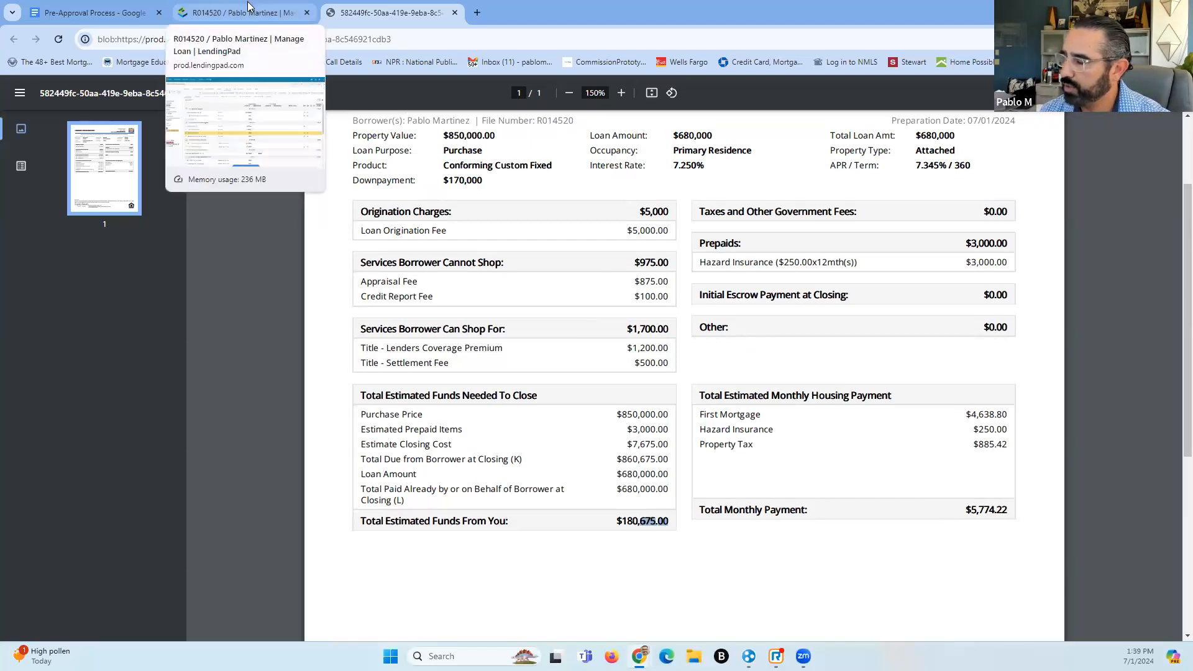
# Close the fees worksheet PDF and review cost details totaling $7,675.00 in loan costs
pyautogui.click(456, 13)
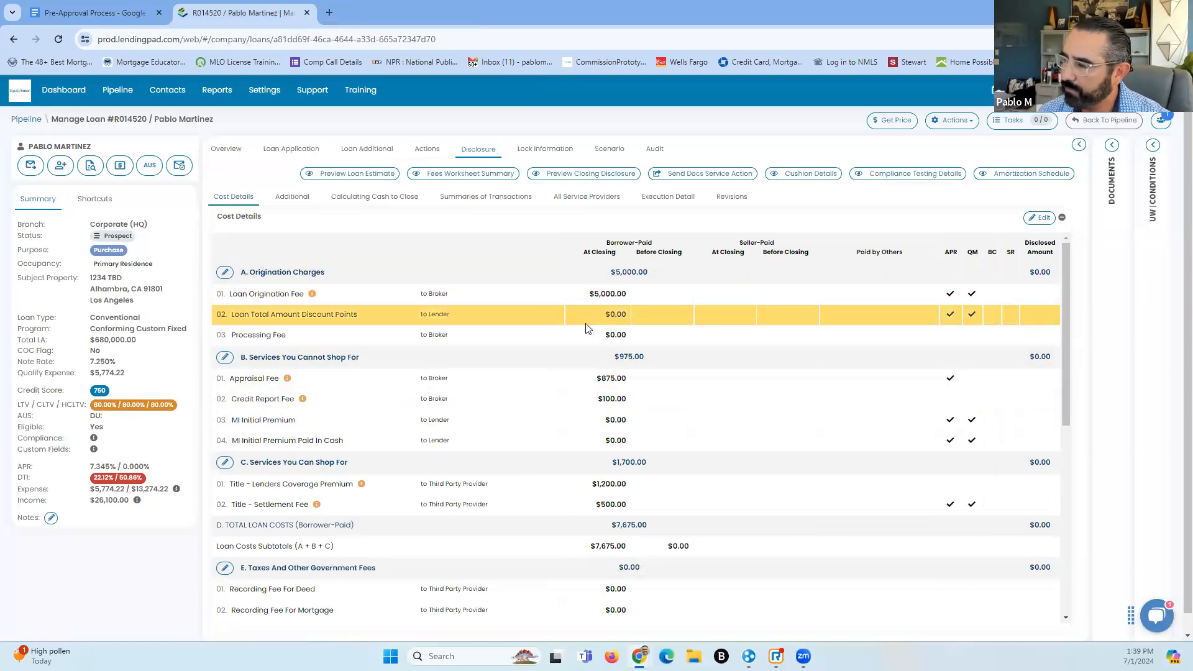
pyautogui.scroll(-5, 587, 323)
pyautogui.scroll(-3, 591, 490)
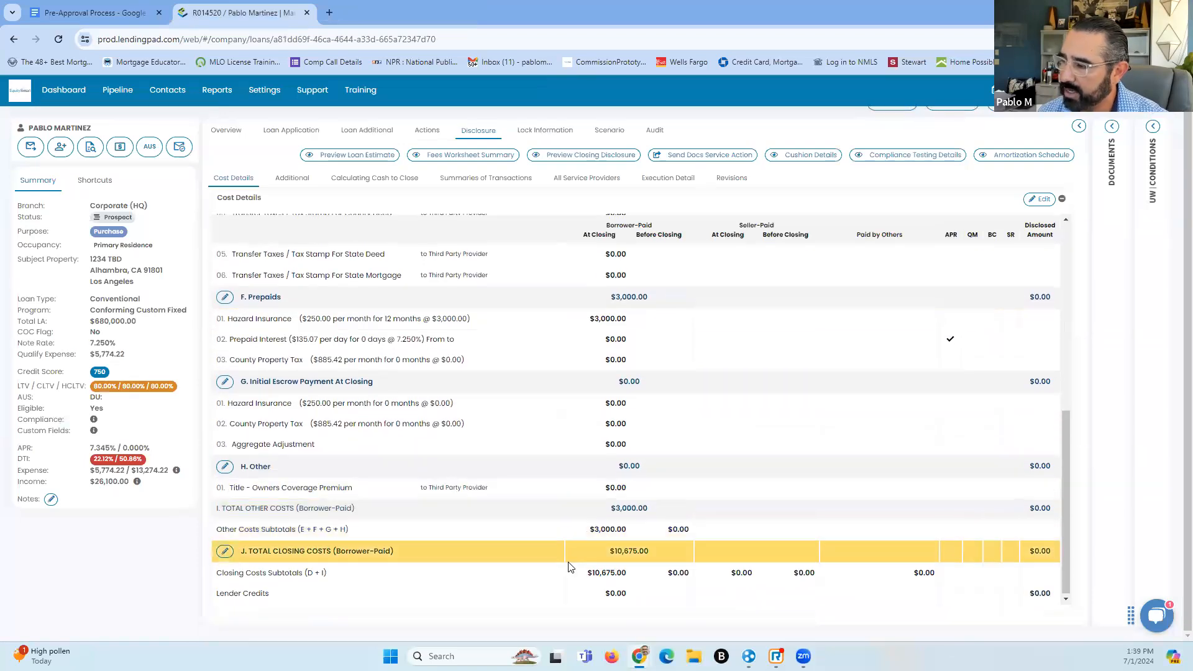
pyautogui.scroll(8, 602, 472)
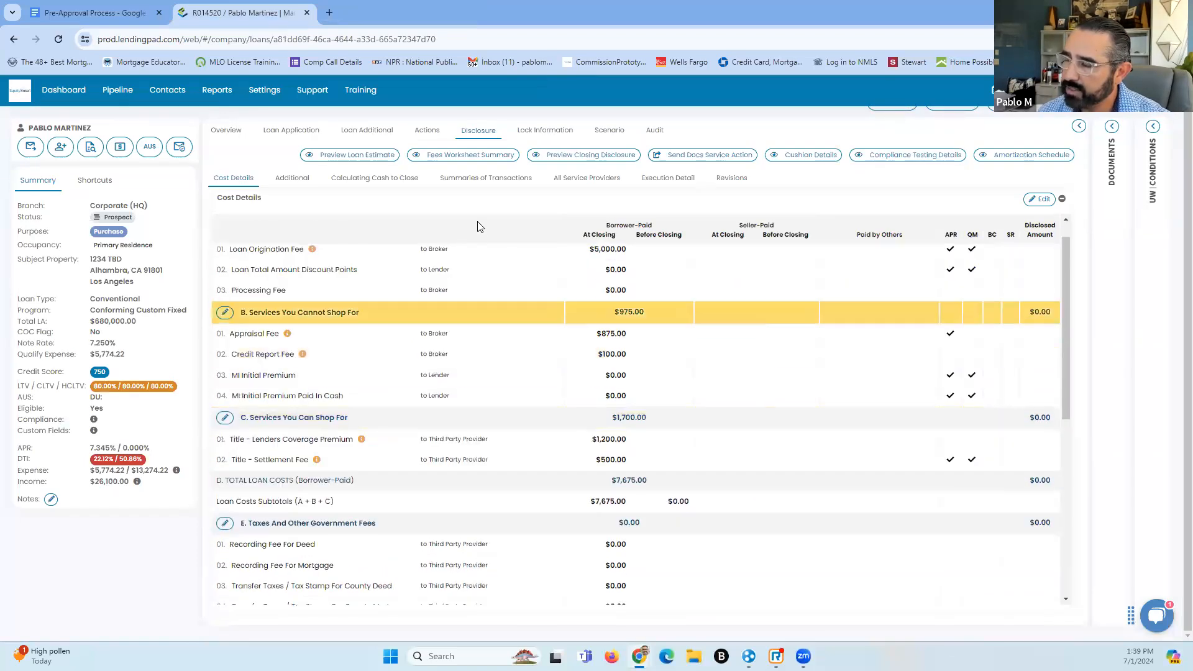
pyautogui.scroll(2, 528, 324)
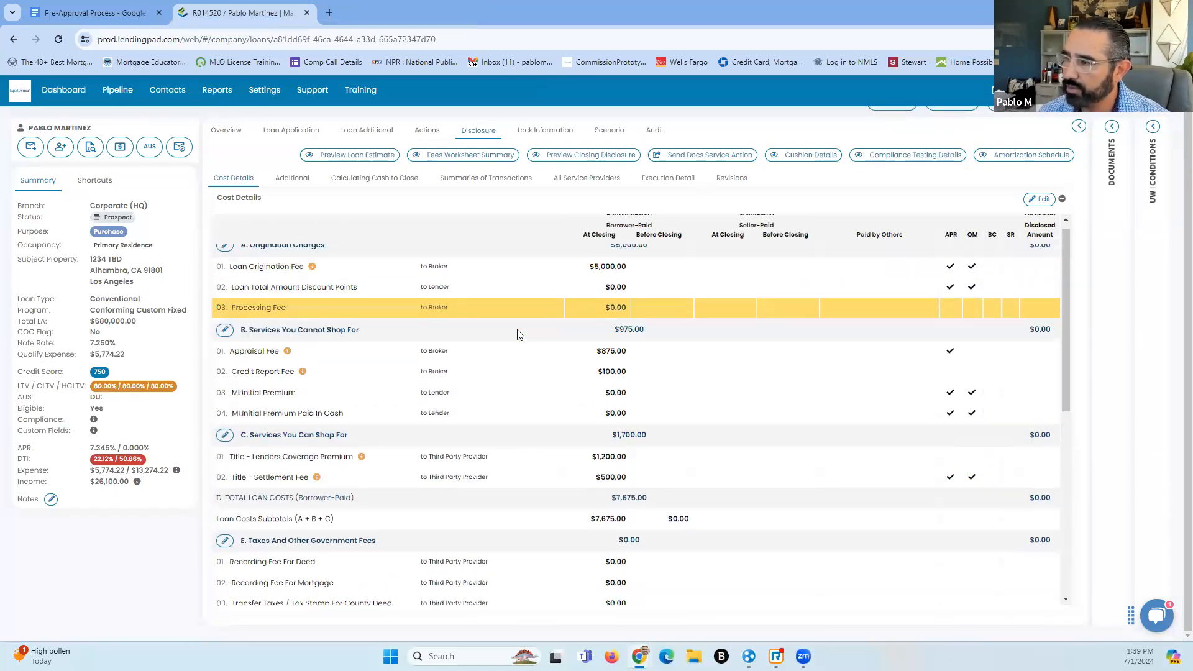
# Set the origination fee to Loan Amount % at 2% with automatic recalculation, giving $13,600
pyautogui.click(1039, 217)
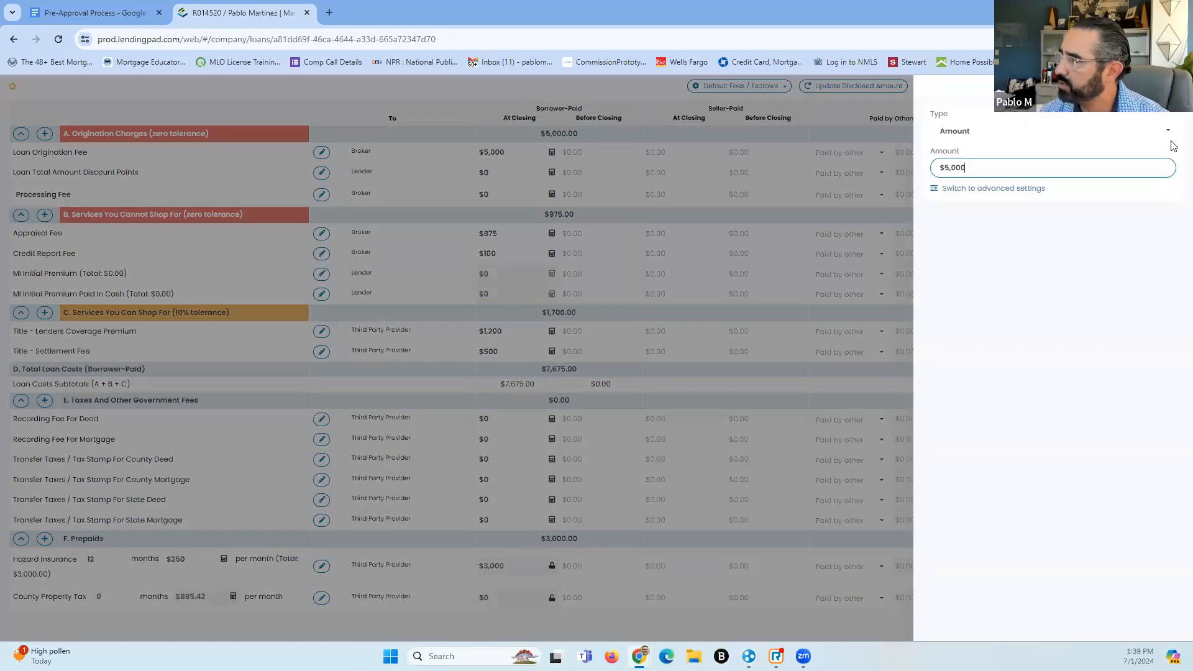
pyautogui.click(1169, 132)
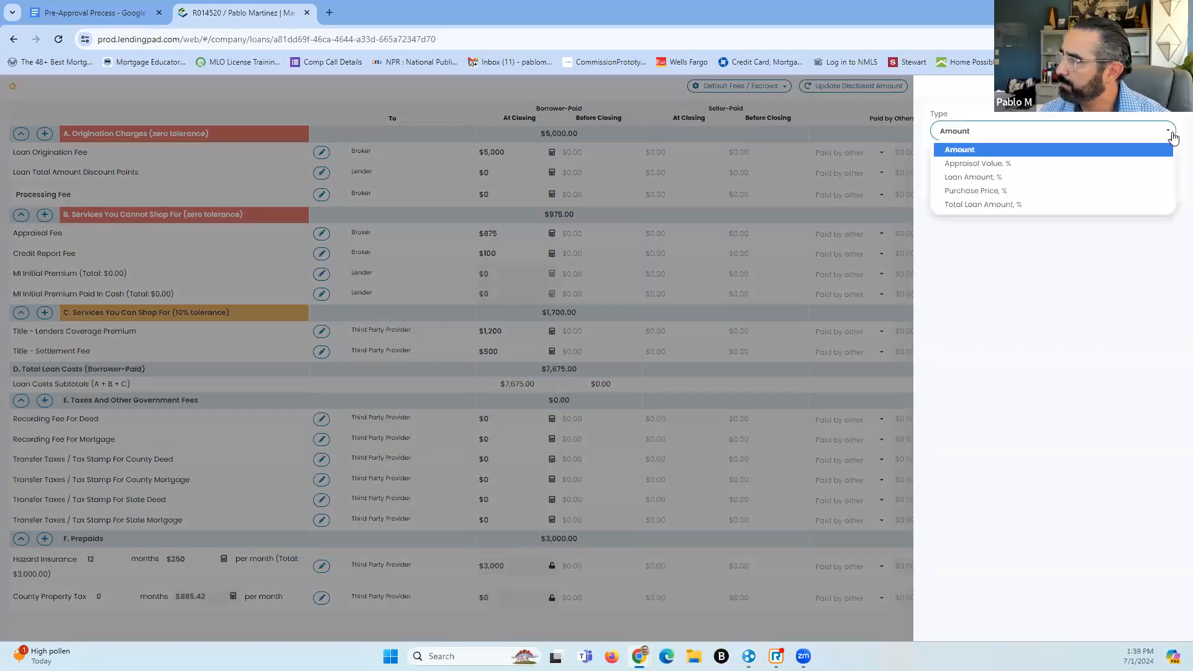
pyautogui.click(1065, 178)
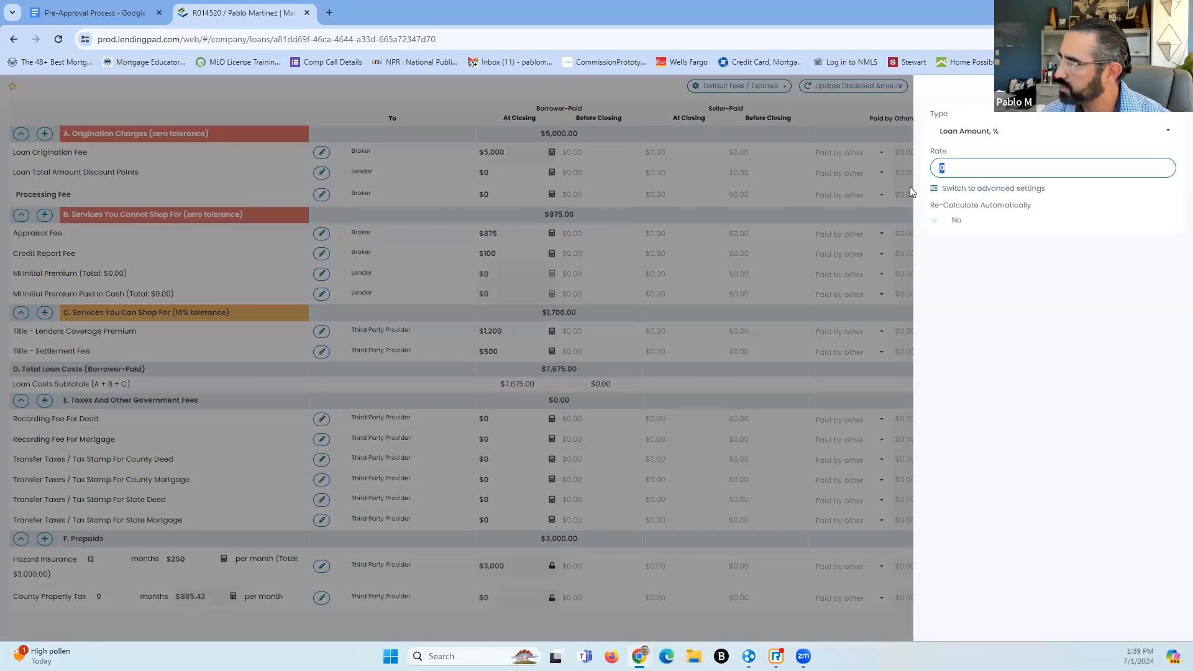
pyautogui.click(968, 168)
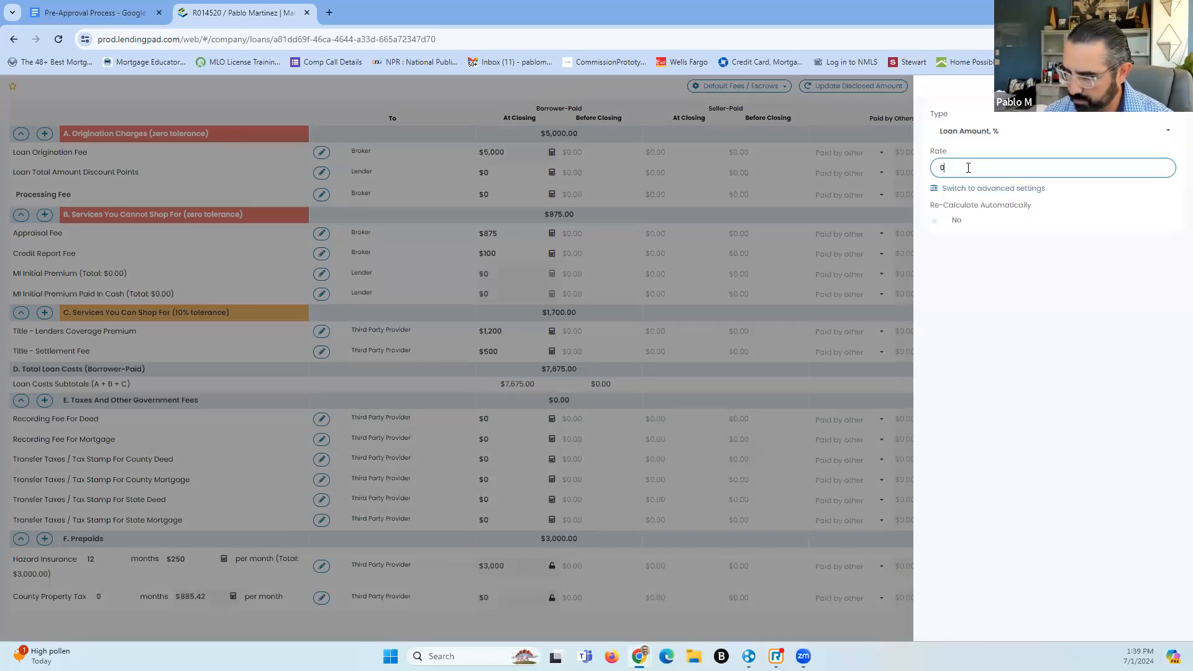
pyautogui.press('BackSpace')
pyautogui.write('2%')
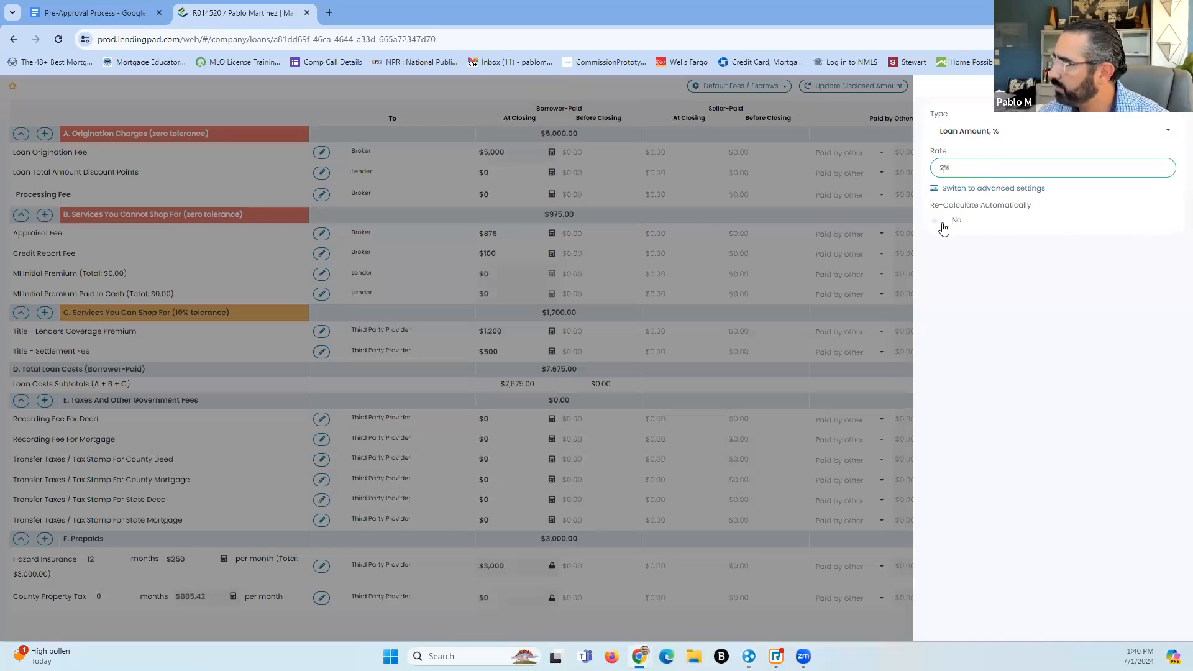
pyautogui.click(936, 224)
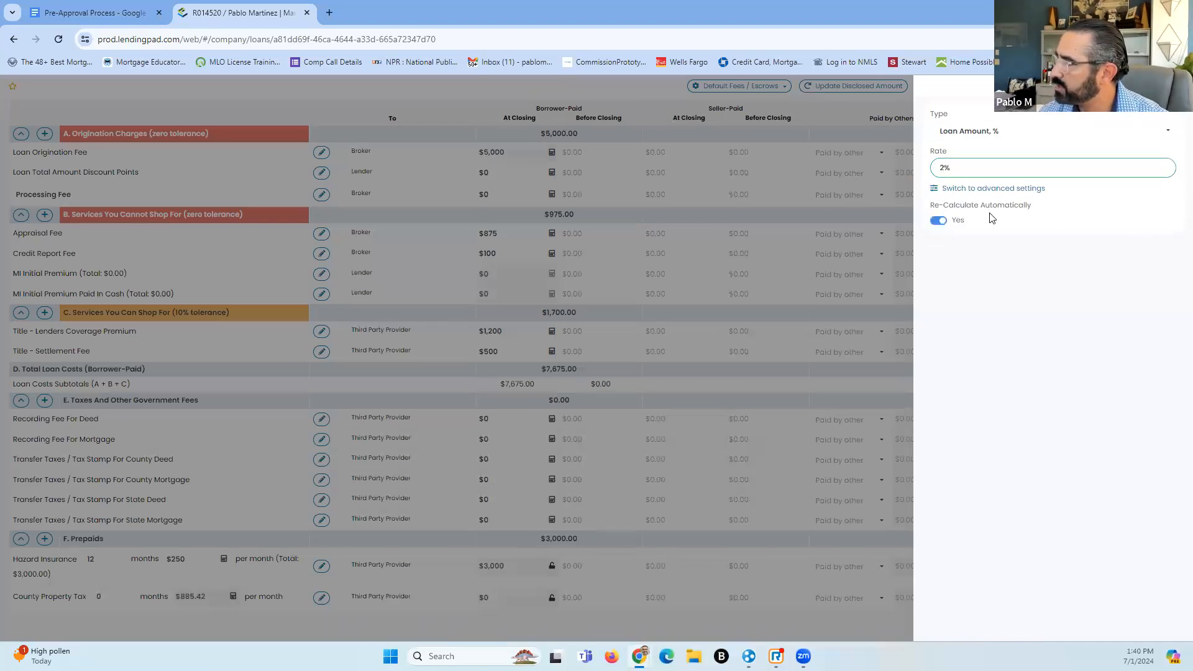
pyautogui.click(499, 168)
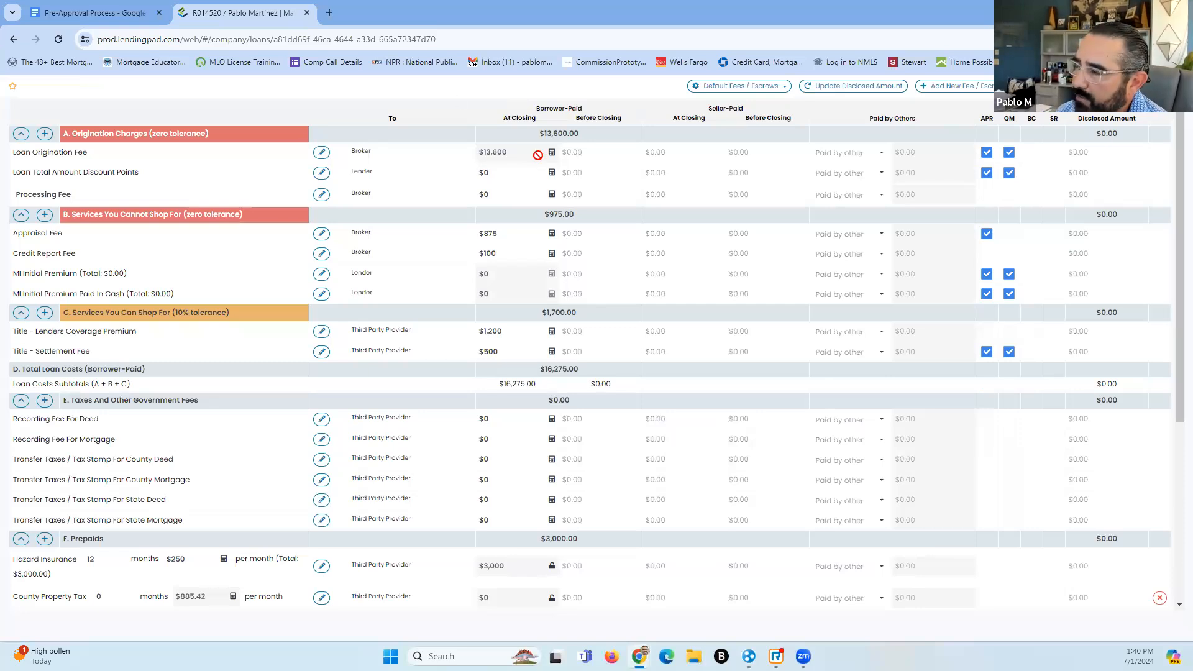
# Scroll the fee table to confirm the $13,600.00 origination fee and $16,275.00 loan costs
pyautogui.scroll(-1, 1176, 323)
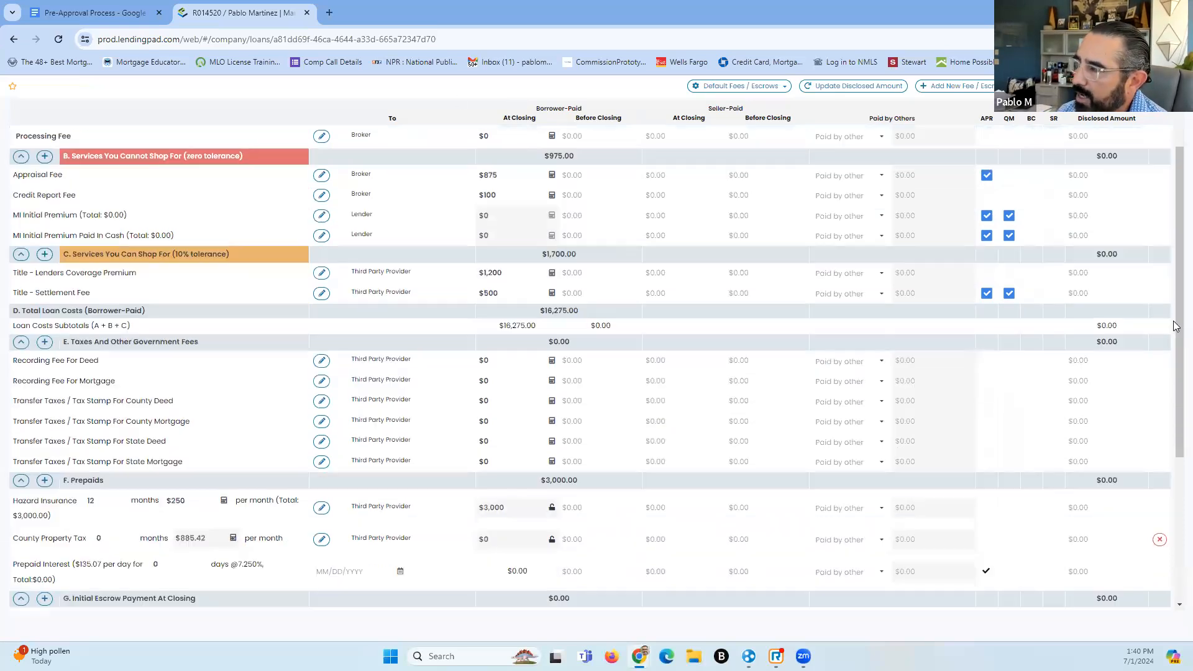
pyautogui.moveTo(1178, 298); pyautogui.dragTo(1178, 174)
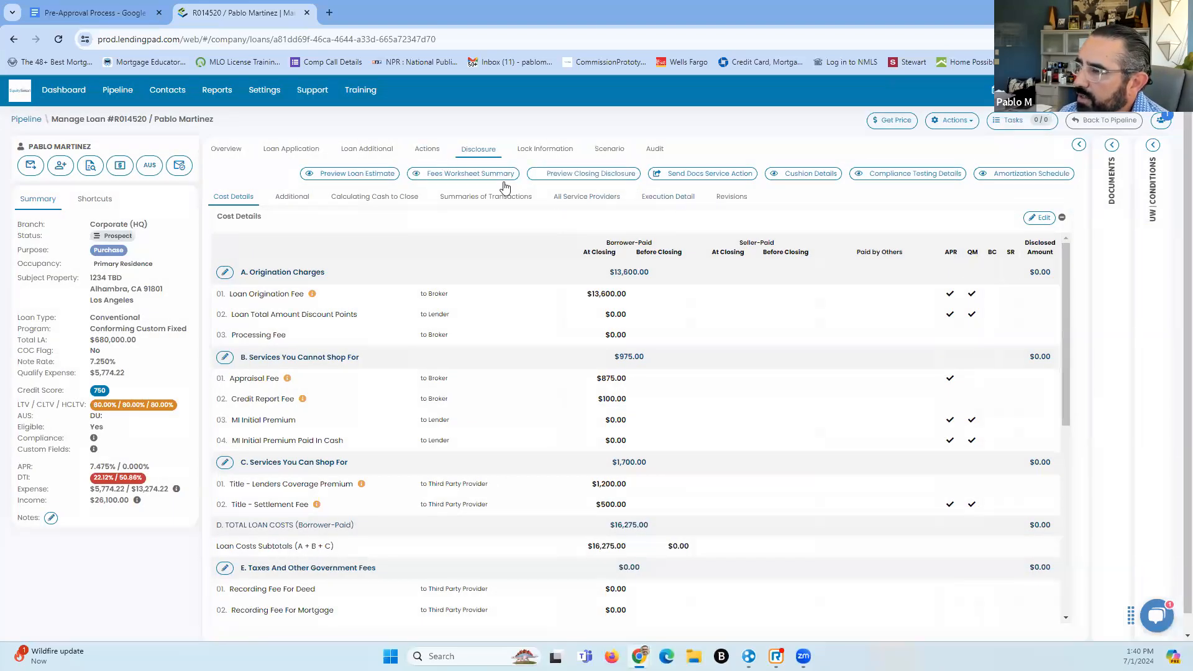
# From the Actions page, preview the Pre Approval Letter and generate the print forms
pyautogui.click(428, 150)
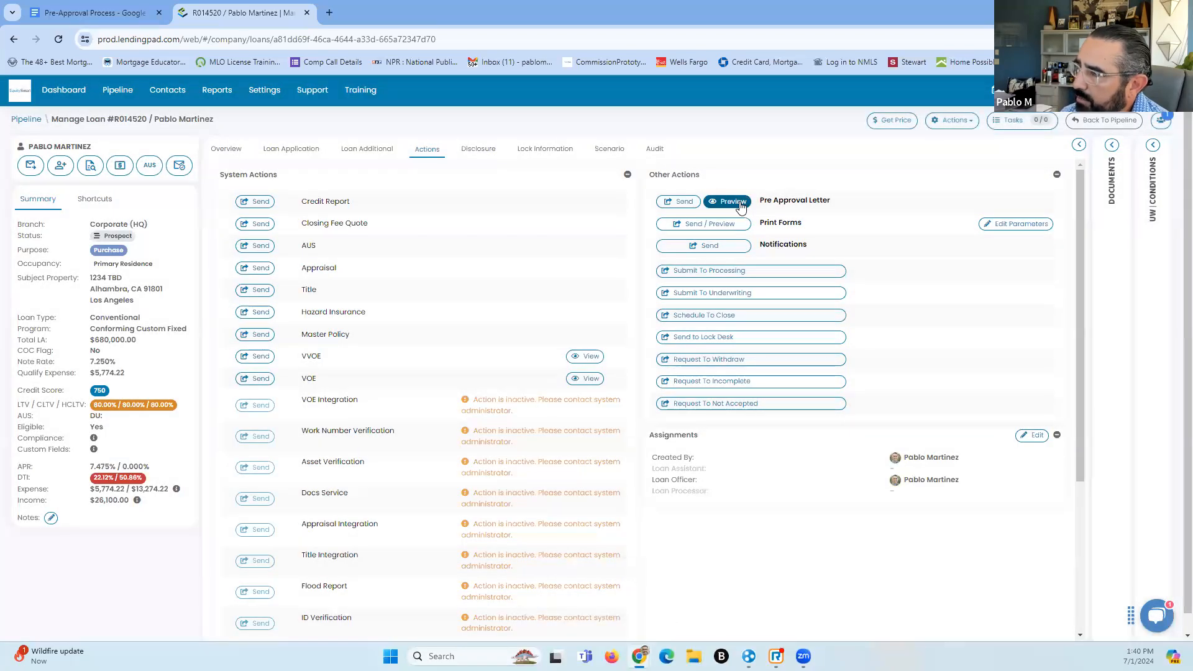
pyautogui.click(739, 202)
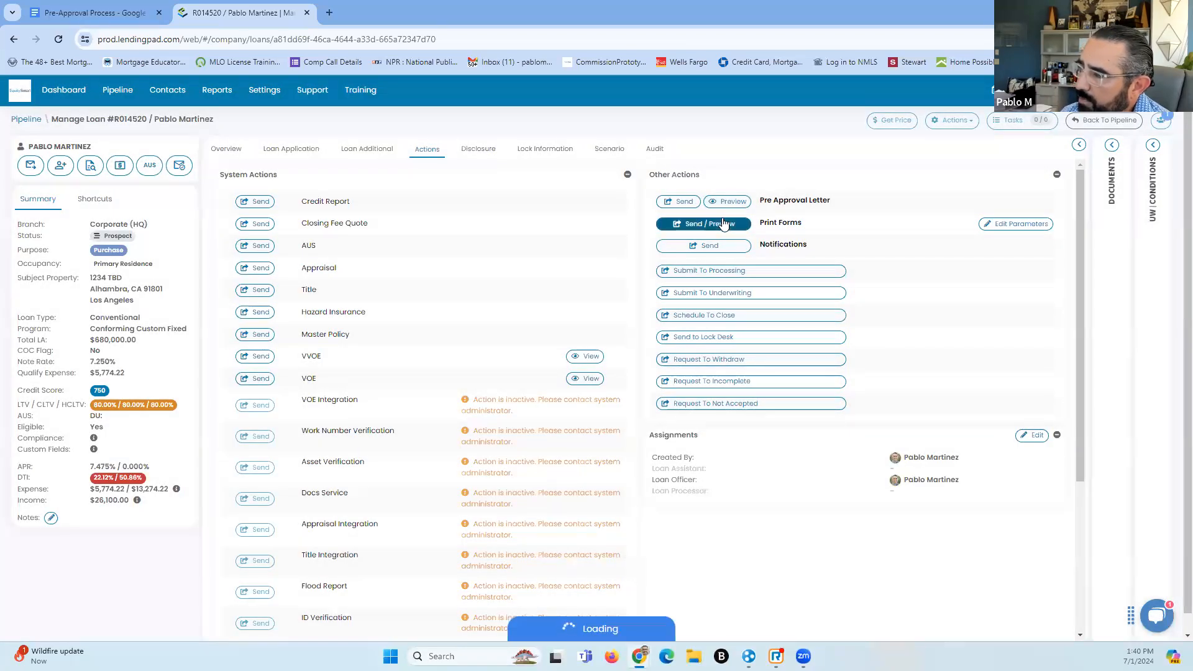
pyautogui.click(726, 223)
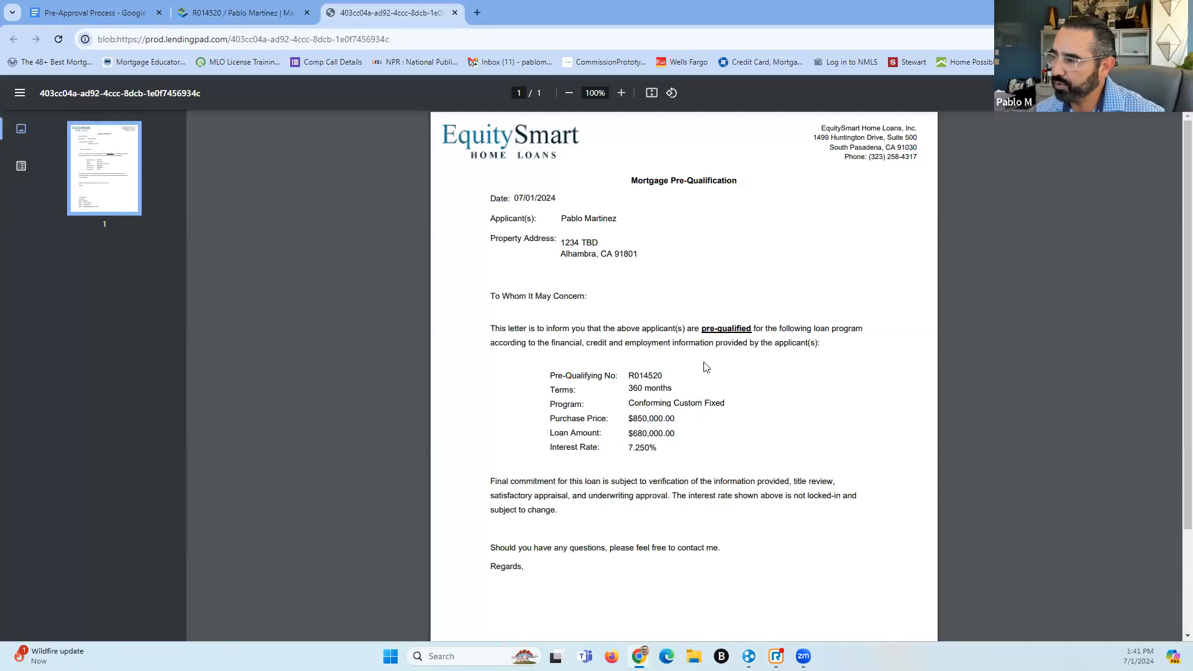
# Enlarge the pre-qualification letter to 125%, scroll through it, and close the PDF
pyautogui.doubleClick(620, 92)
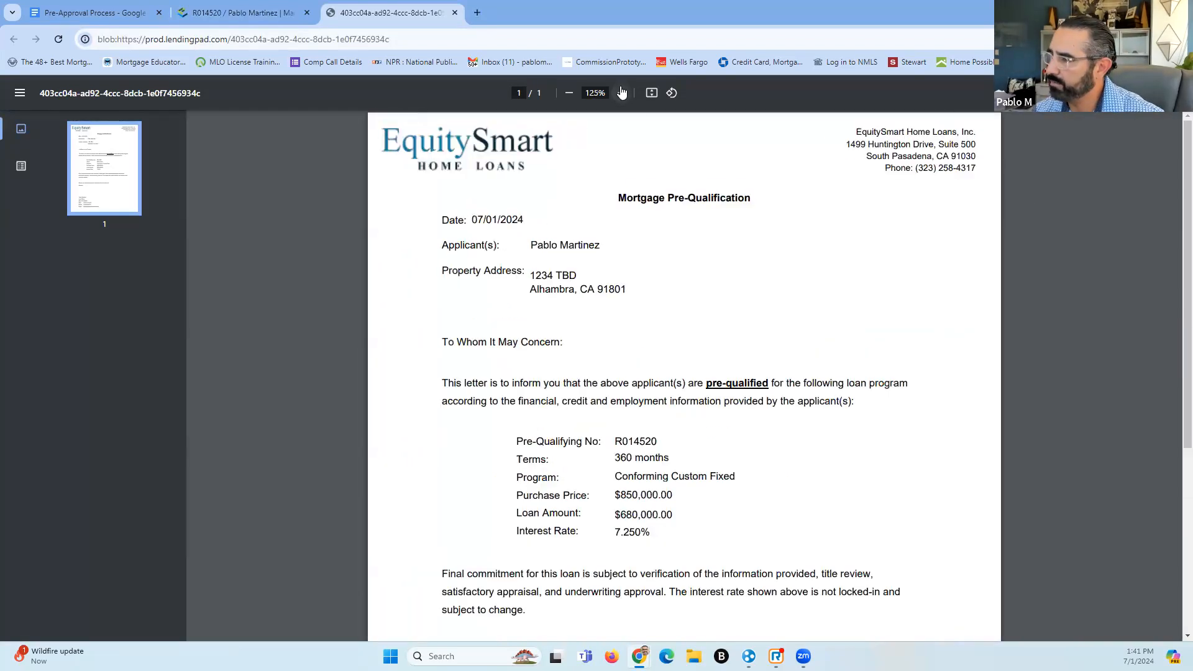
pyautogui.scroll(-5, 645, 286)
pyautogui.scroll(5, 635, 324)
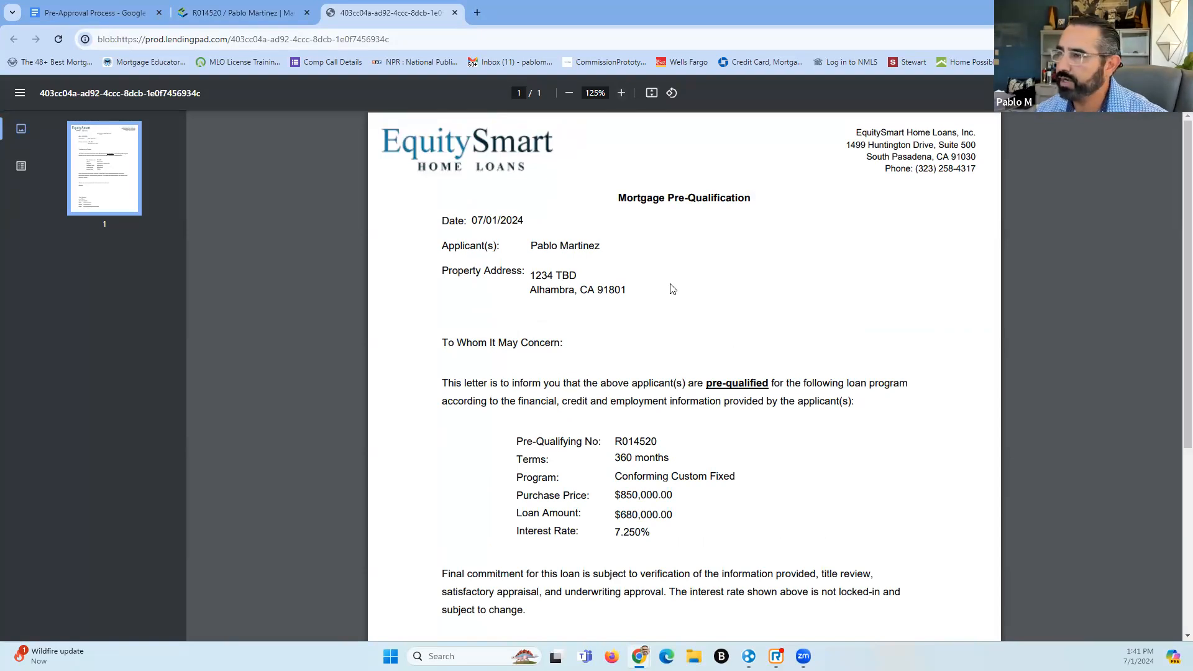
pyautogui.click(455, 12)
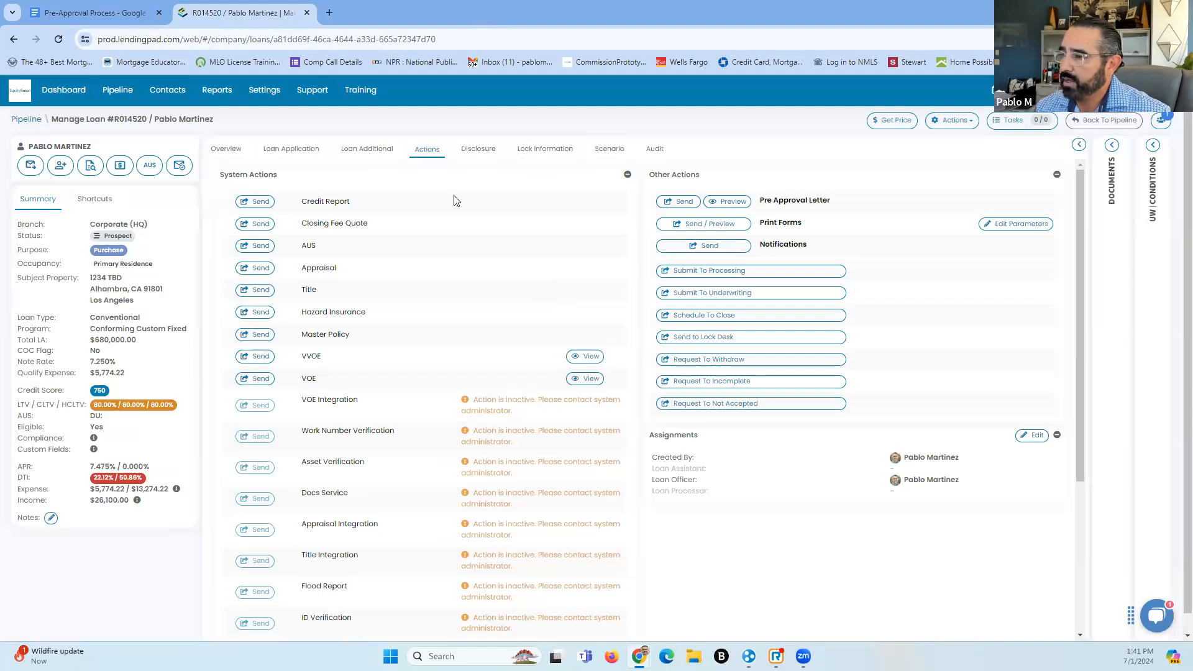
# View the loan Overview, then move to the Loan Additional details page
pyautogui.click(228, 152)
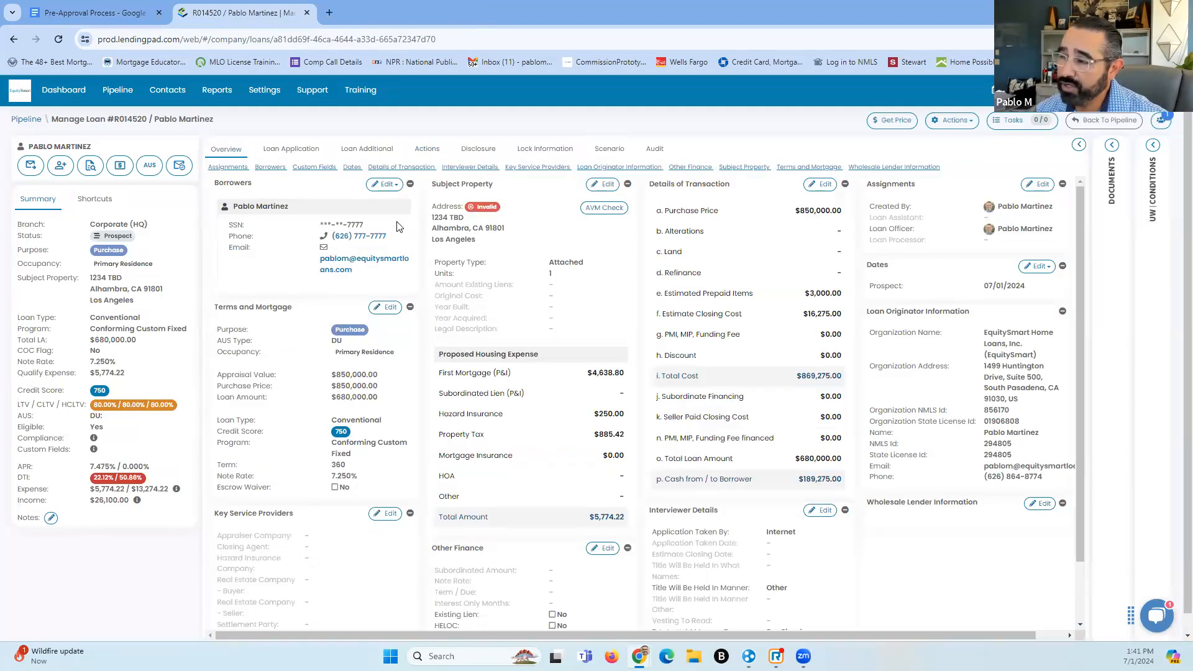
pyautogui.click(372, 150)
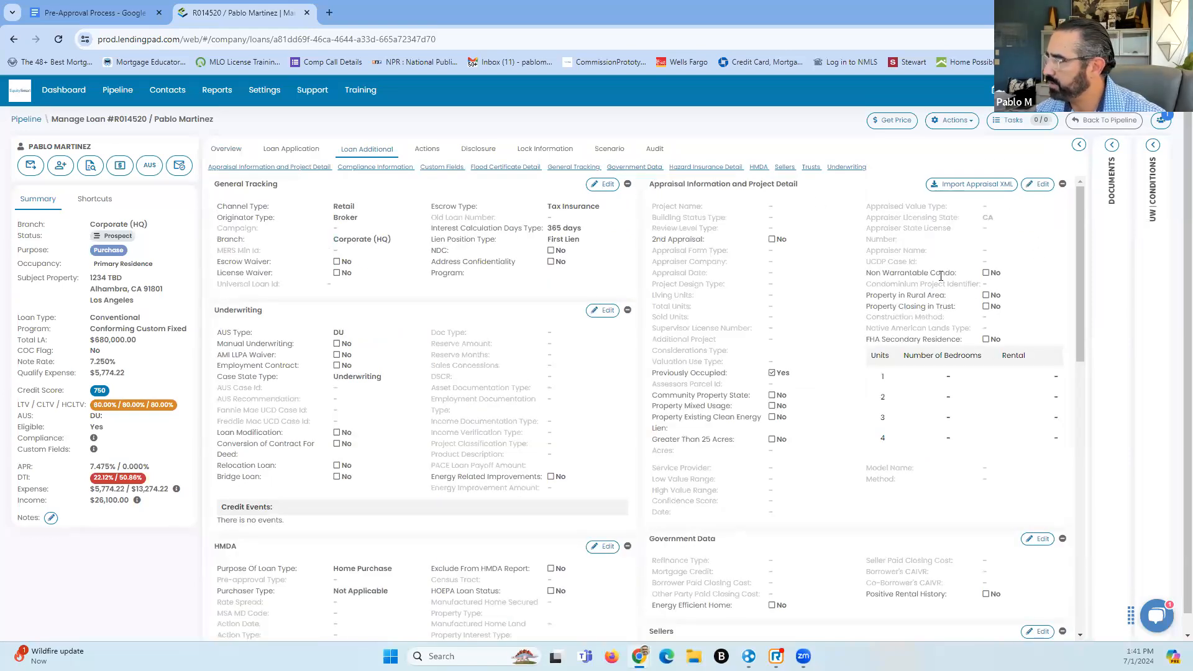
pyautogui.click(1042, 185)
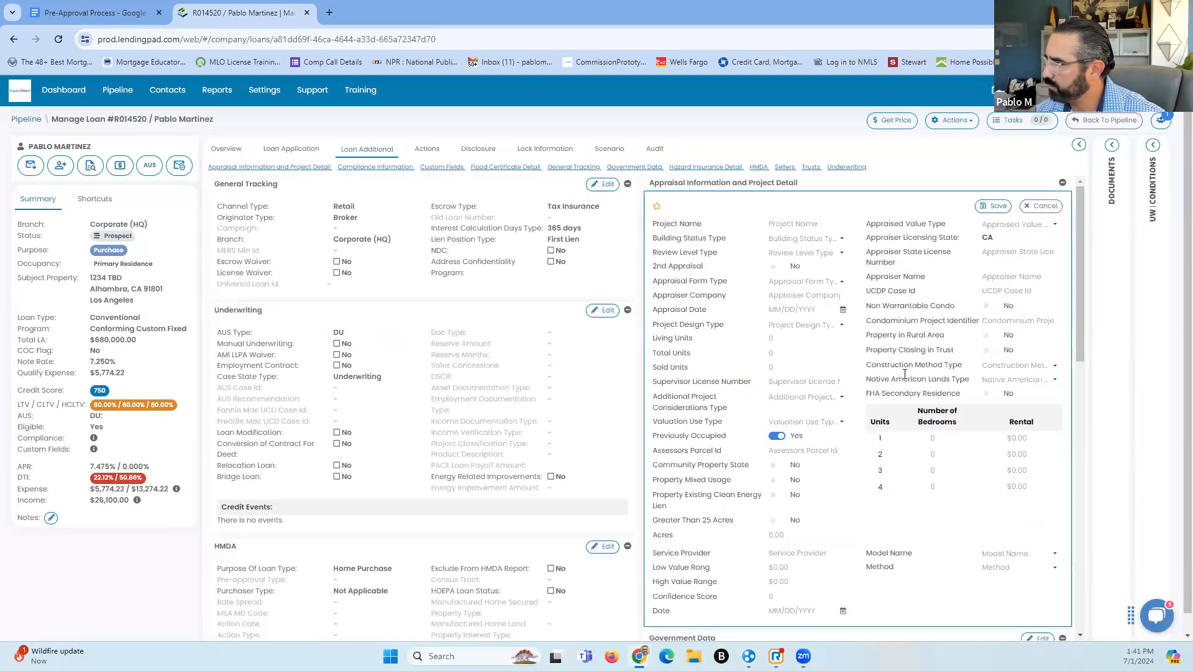
pyautogui.scroll(-5, 801, 404)
pyautogui.scroll(3, 819, 412)
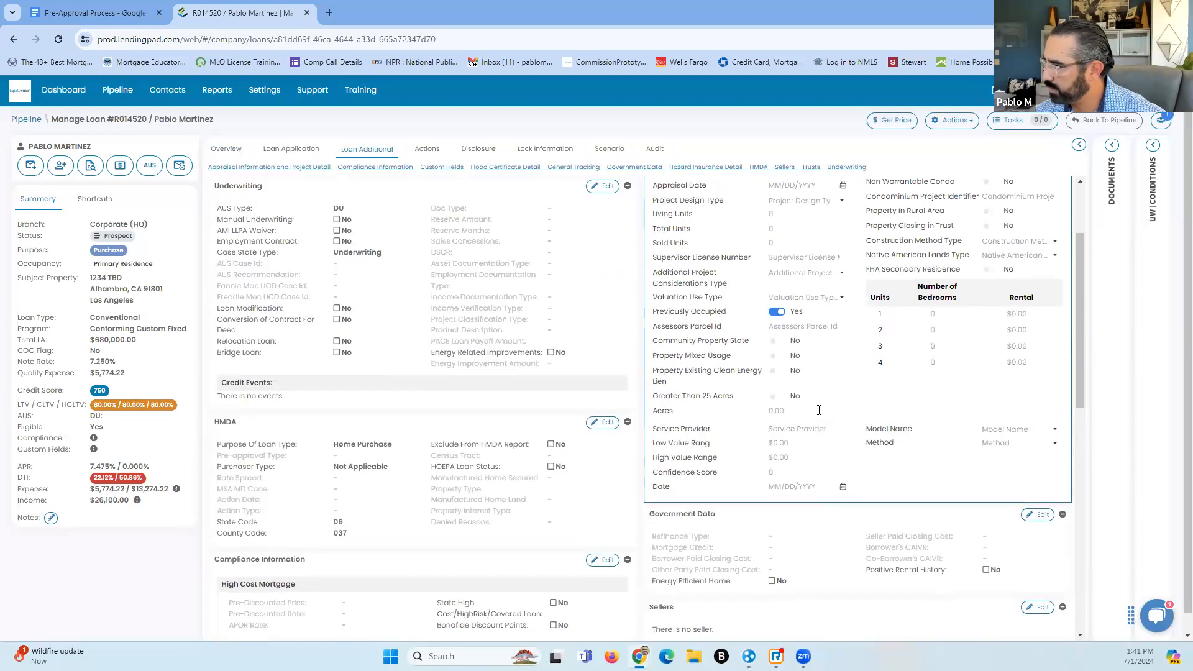
pyautogui.scroll(2, 808, 426)
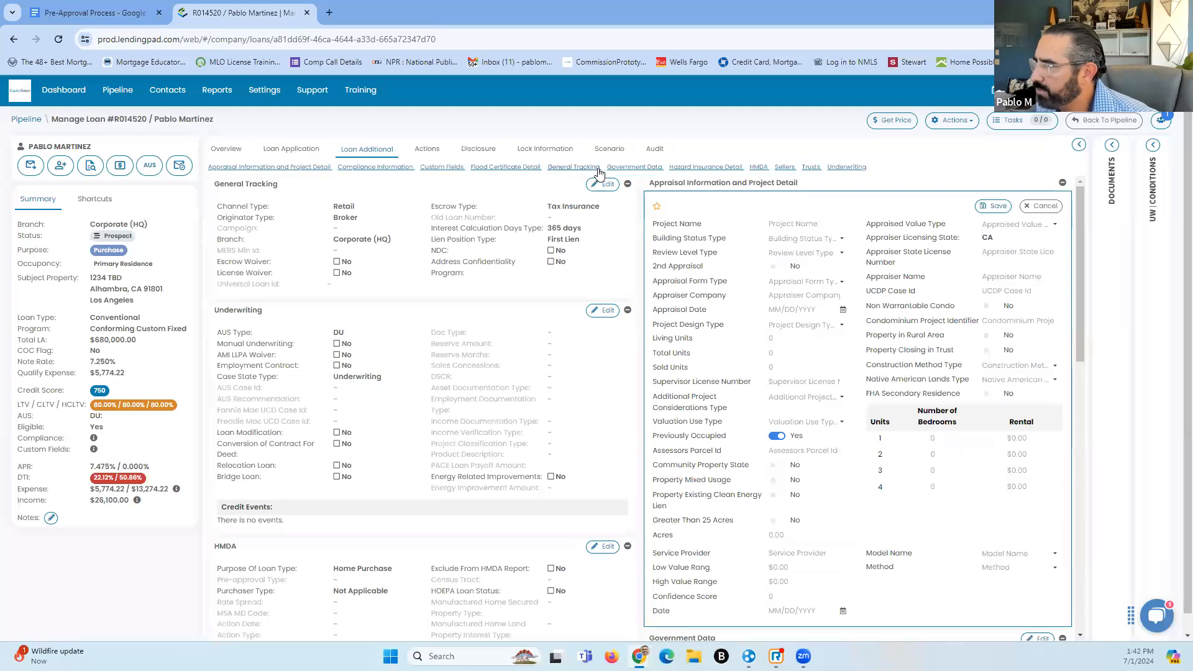
pyautogui.click(633, 167)
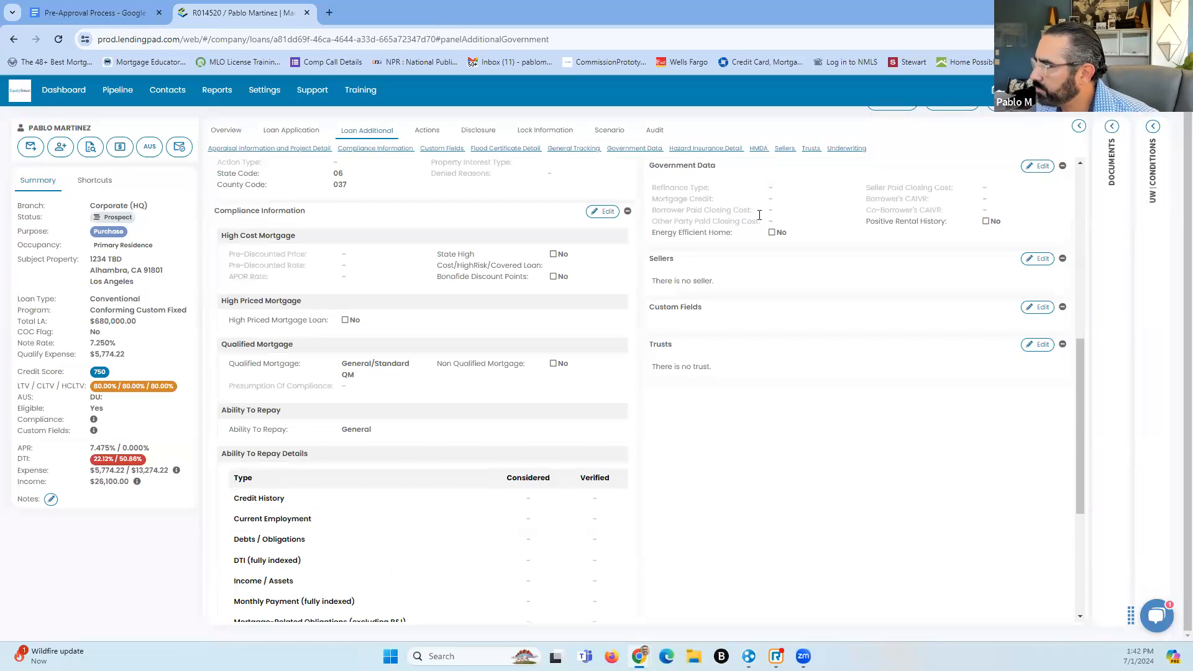
pyautogui.scroll(5, 938, 255)
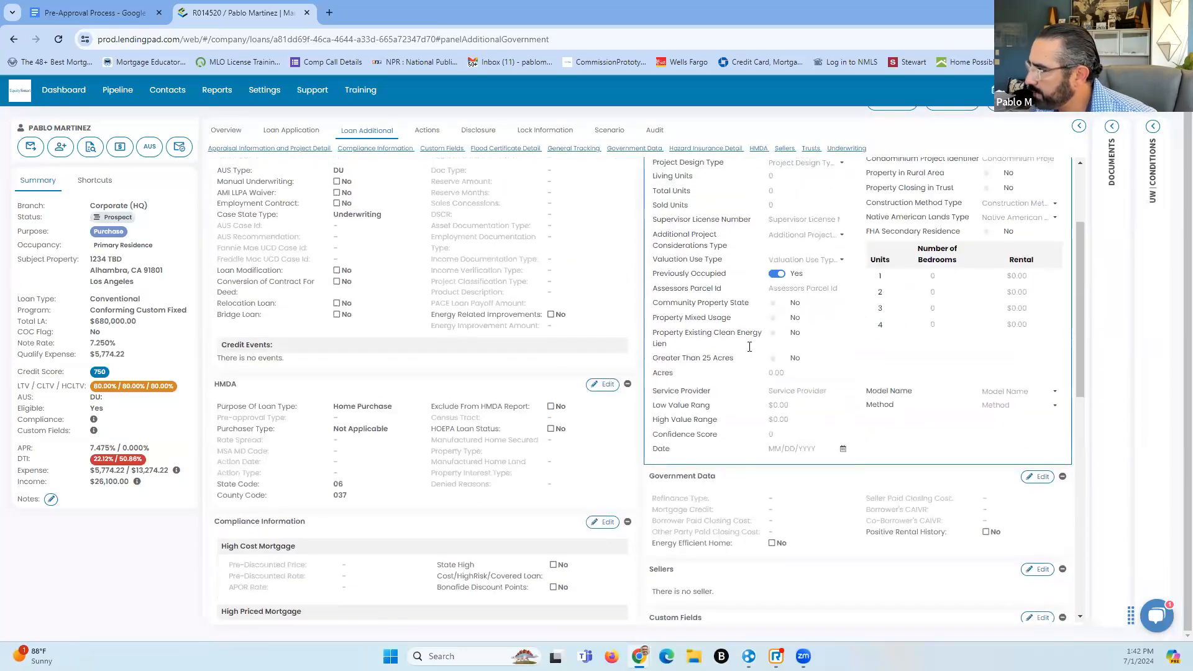
pyautogui.scroll(2, 724, 373)
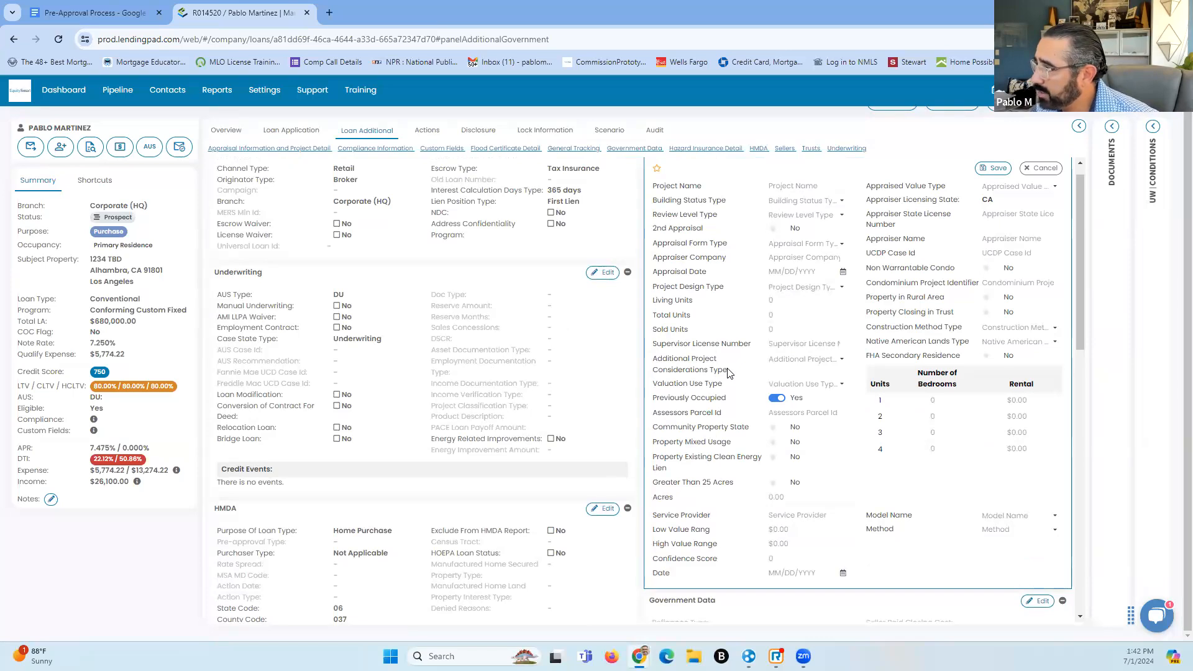
pyautogui.scroll(-3, 750, 319)
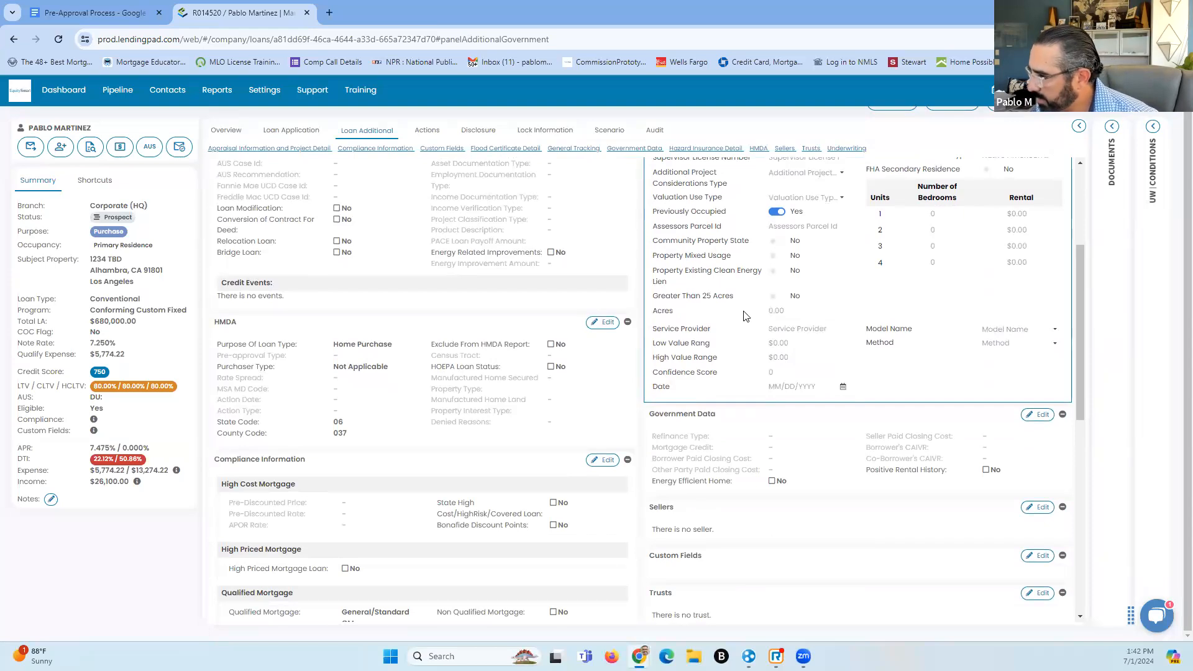
pyautogui.scroll(-6, 746, 317)
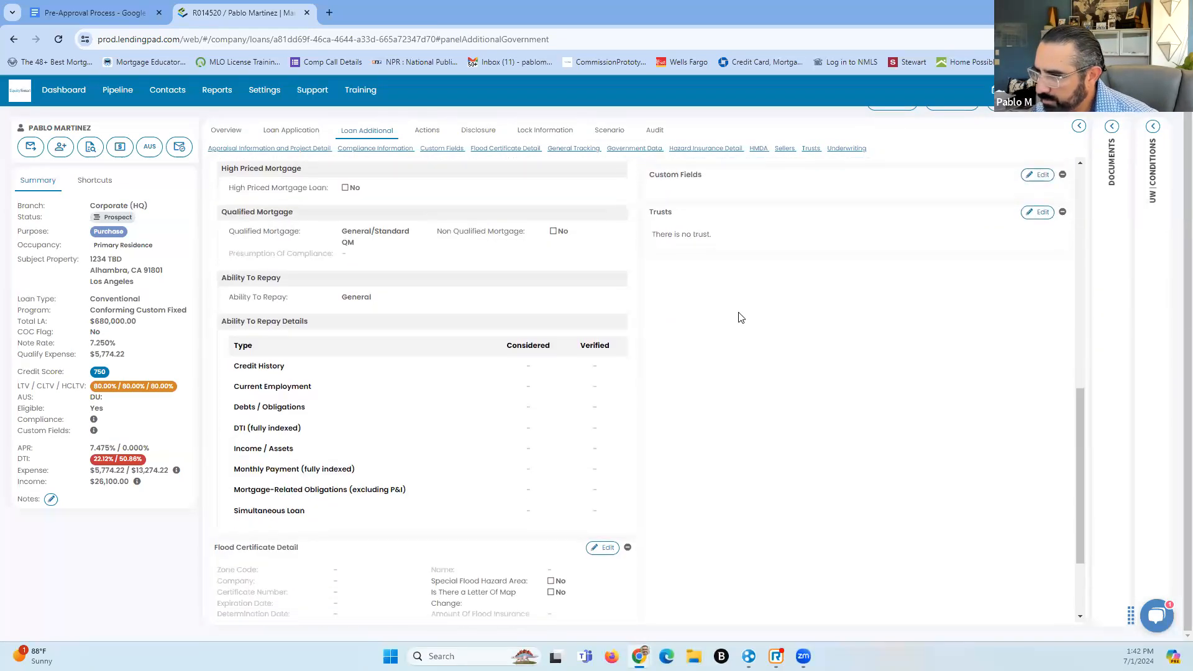
pyautogui.scroll(-2, 741, 318)
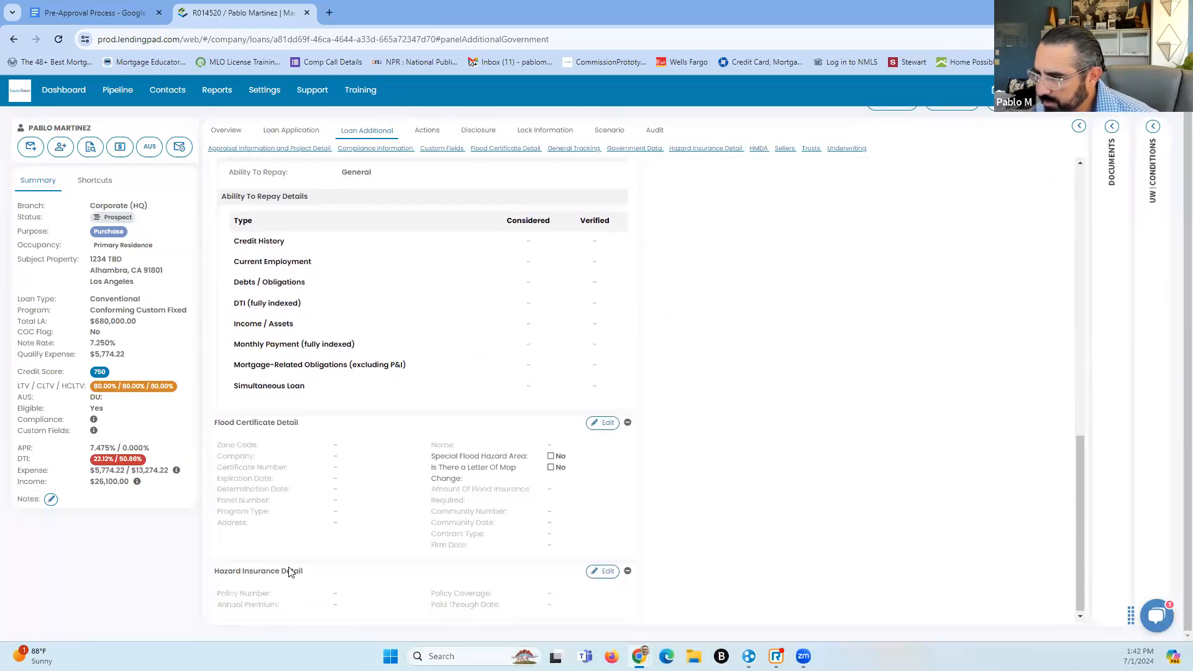
pyautogui.scroll(8, 799, 343)
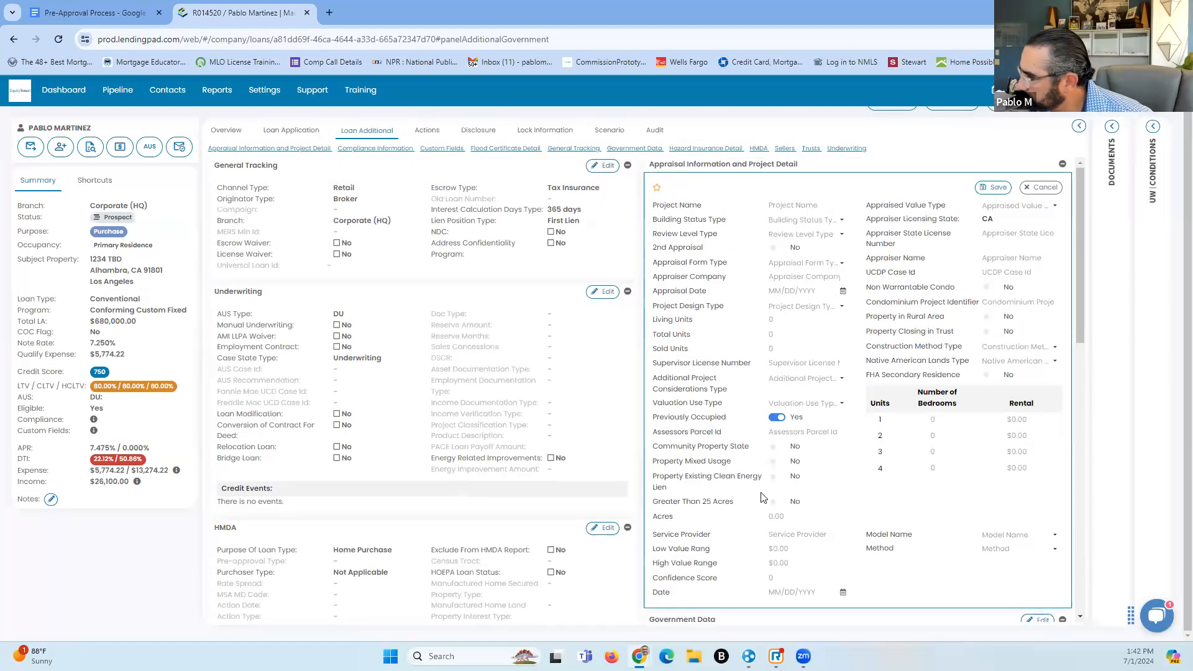
pyautogui.scroll(-4, 765, 495)
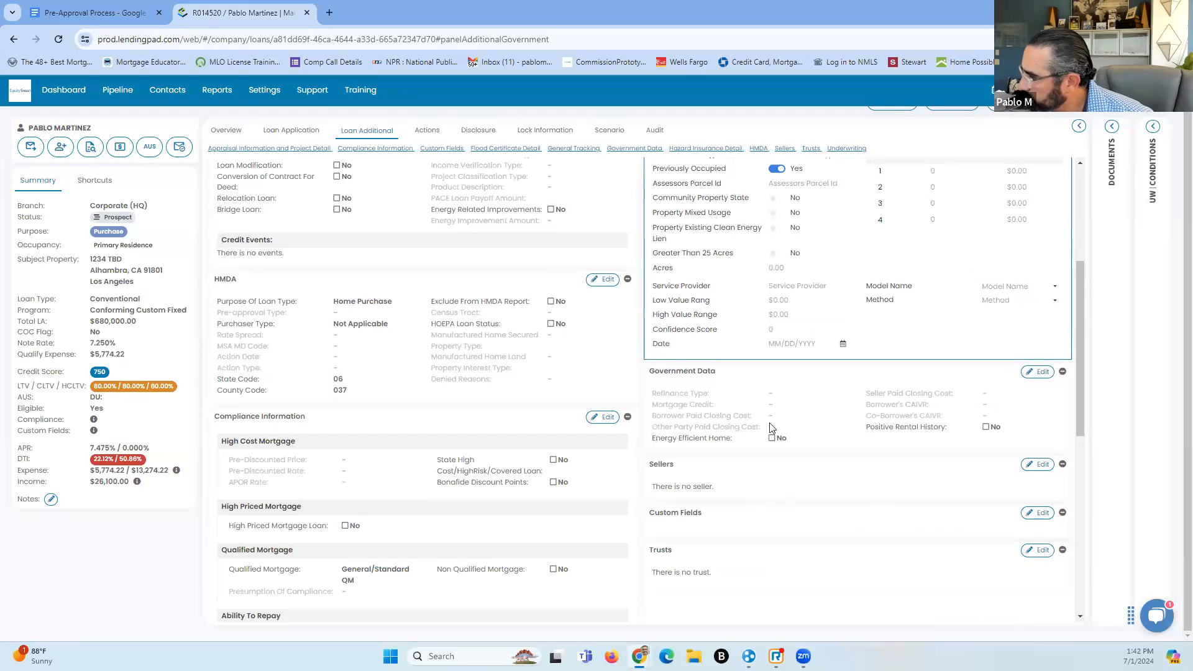
pyautogui.scroll(-2, 752, 482)
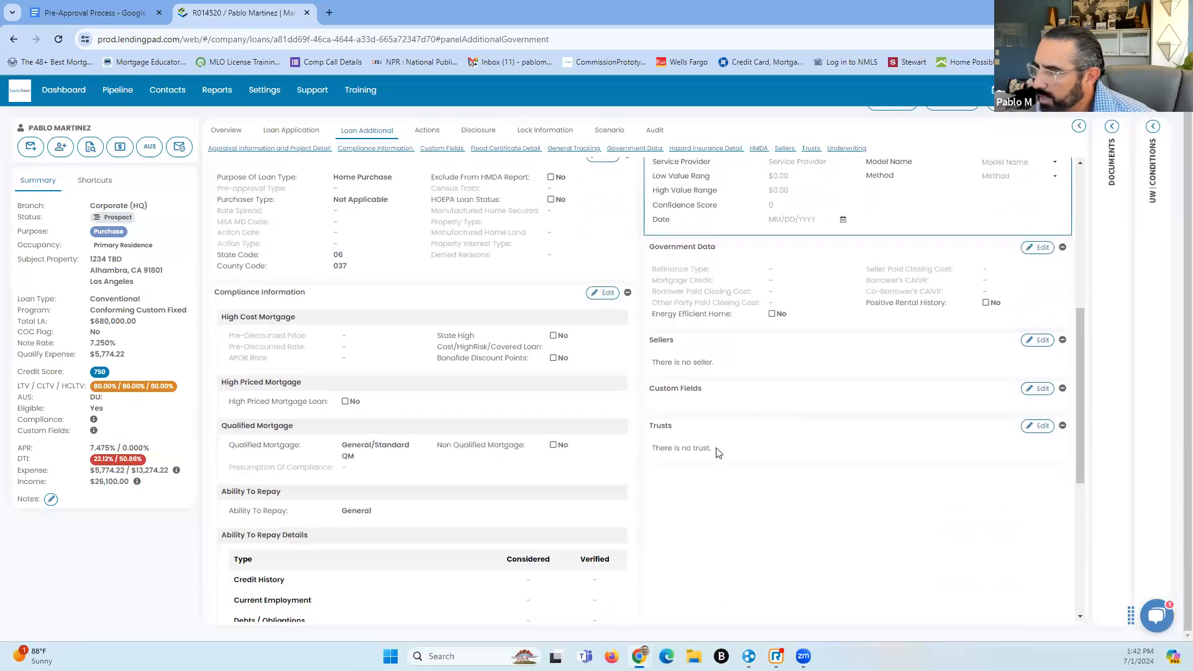
pyautogui.scroll(6, 585, 411)
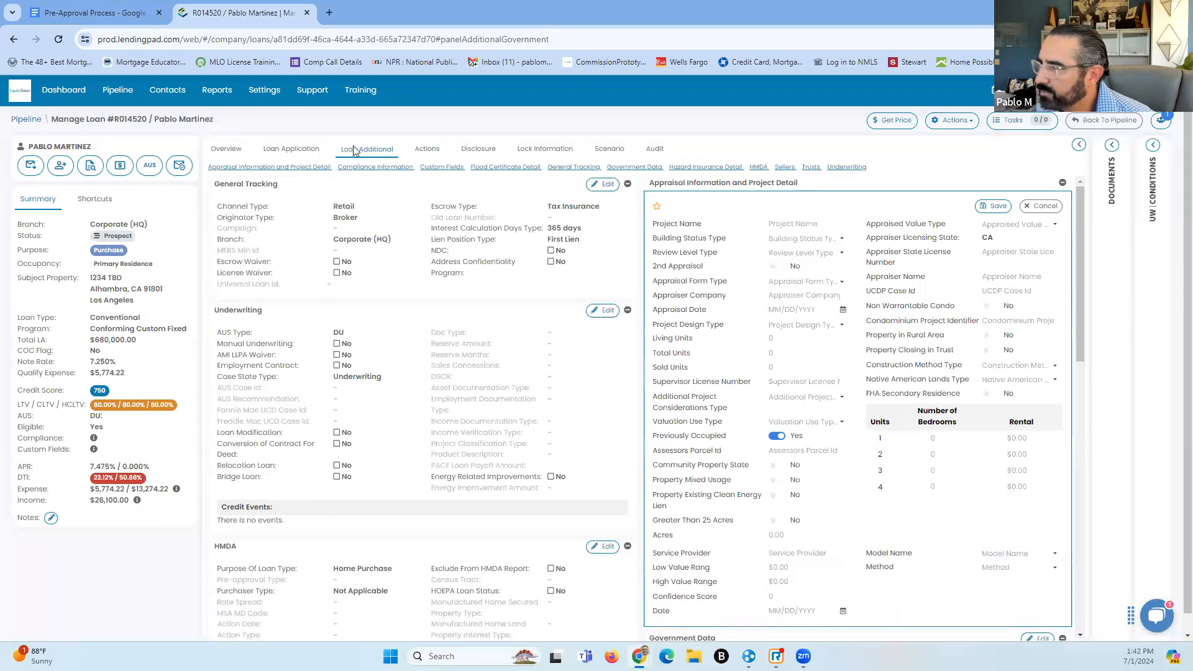
# Leave the loan application without saving the appraisal and project detail edits
pyautogui.click(309, 150)
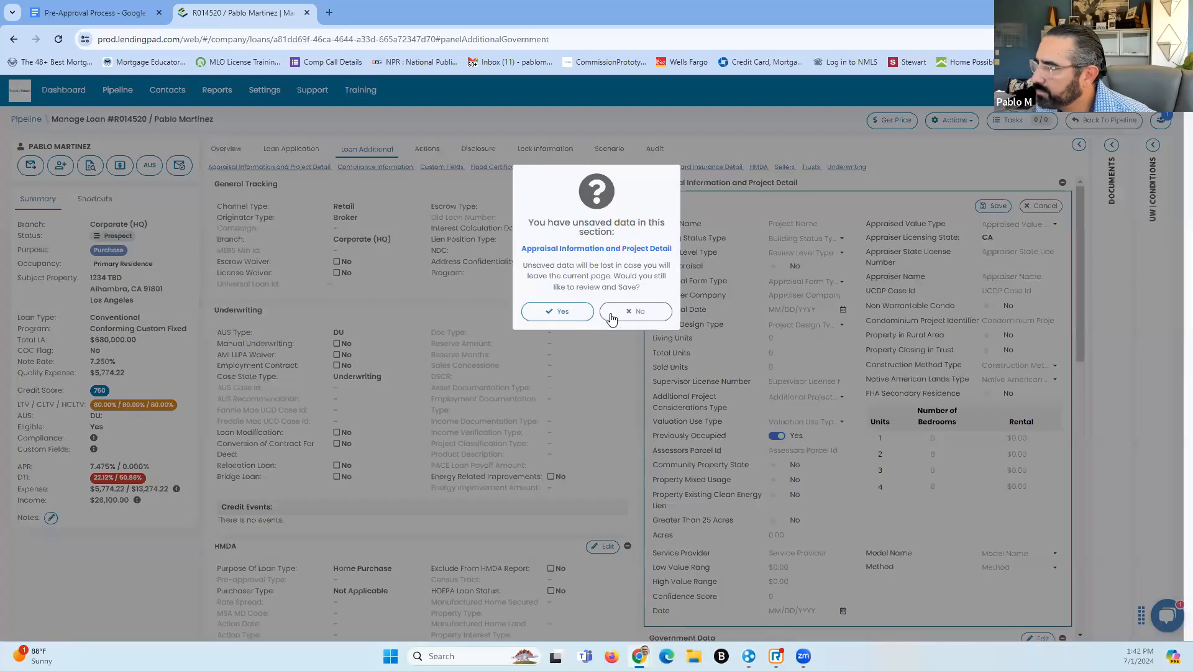
pyautogui.click(637, 319)
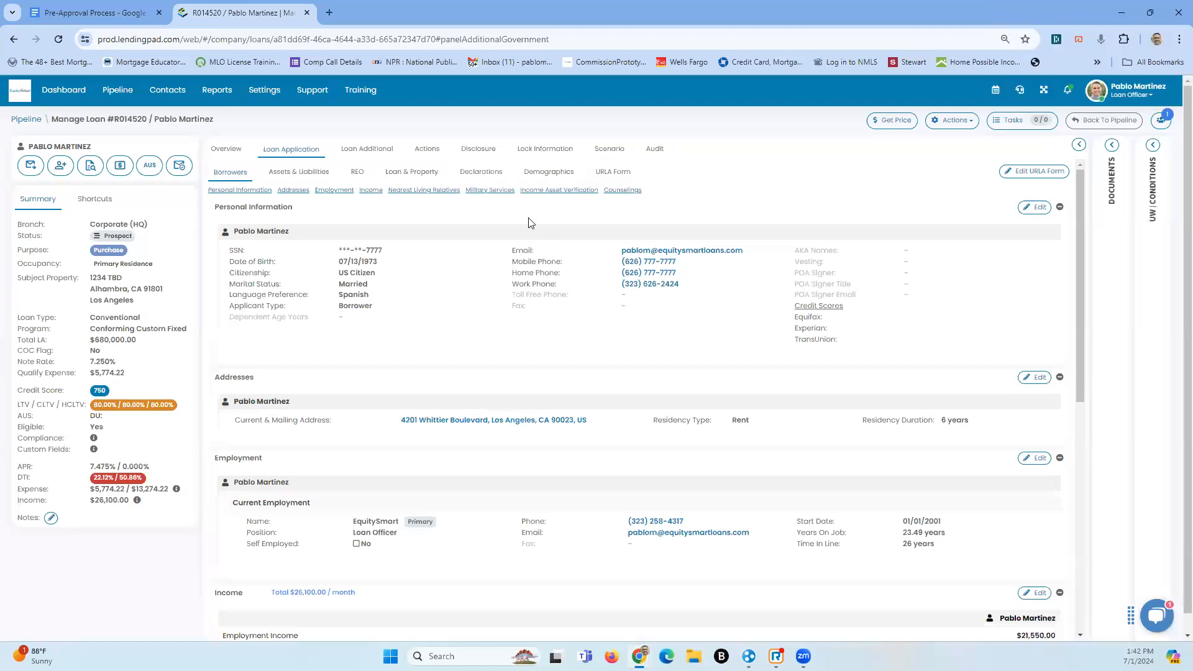
pyautogui.click(386, 150)
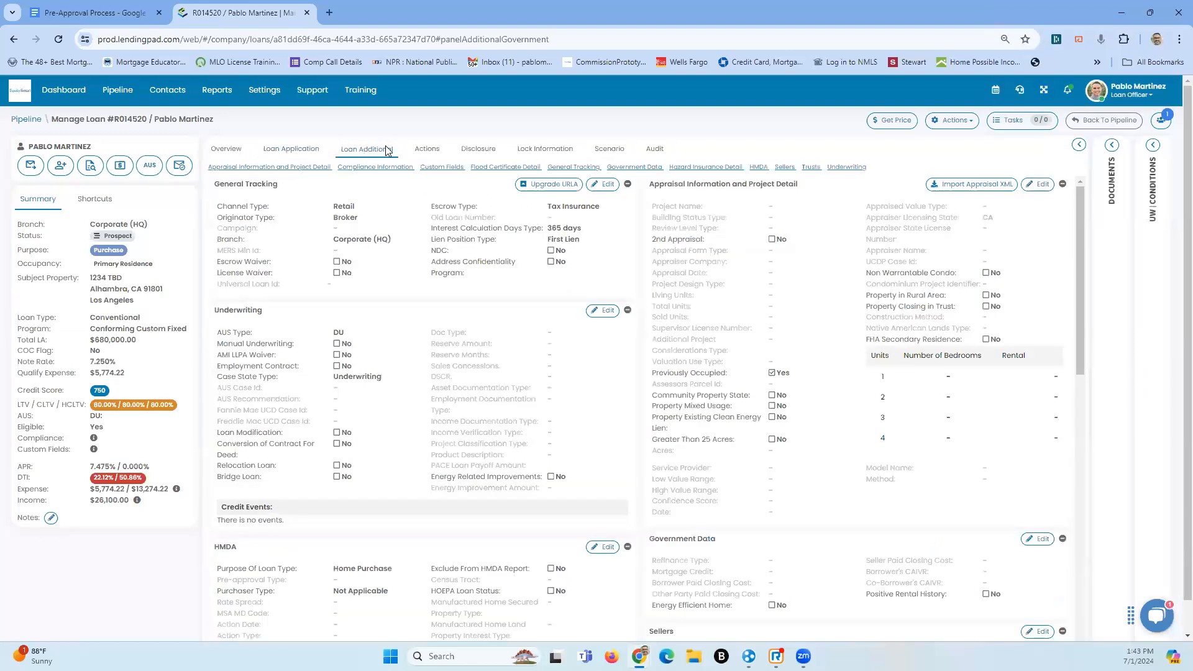
pyautogui.click(304, 150)
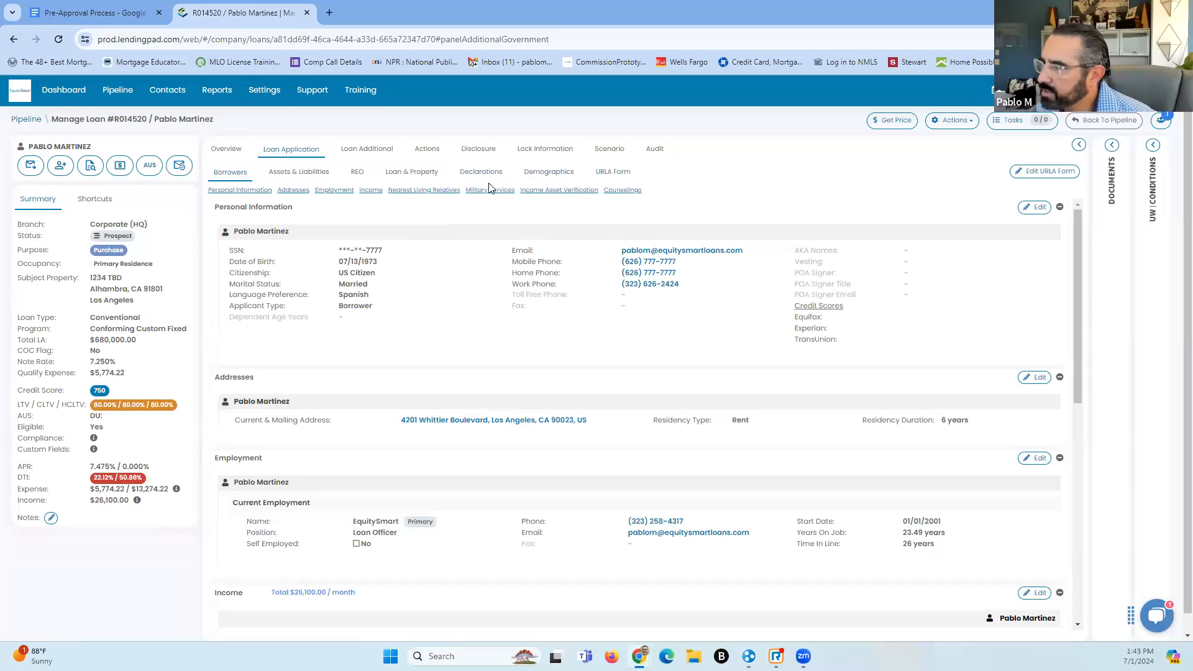
# Show the Government Data section, with energy efficient home and positive rental history set to No
pyautogui.click(374, 148)
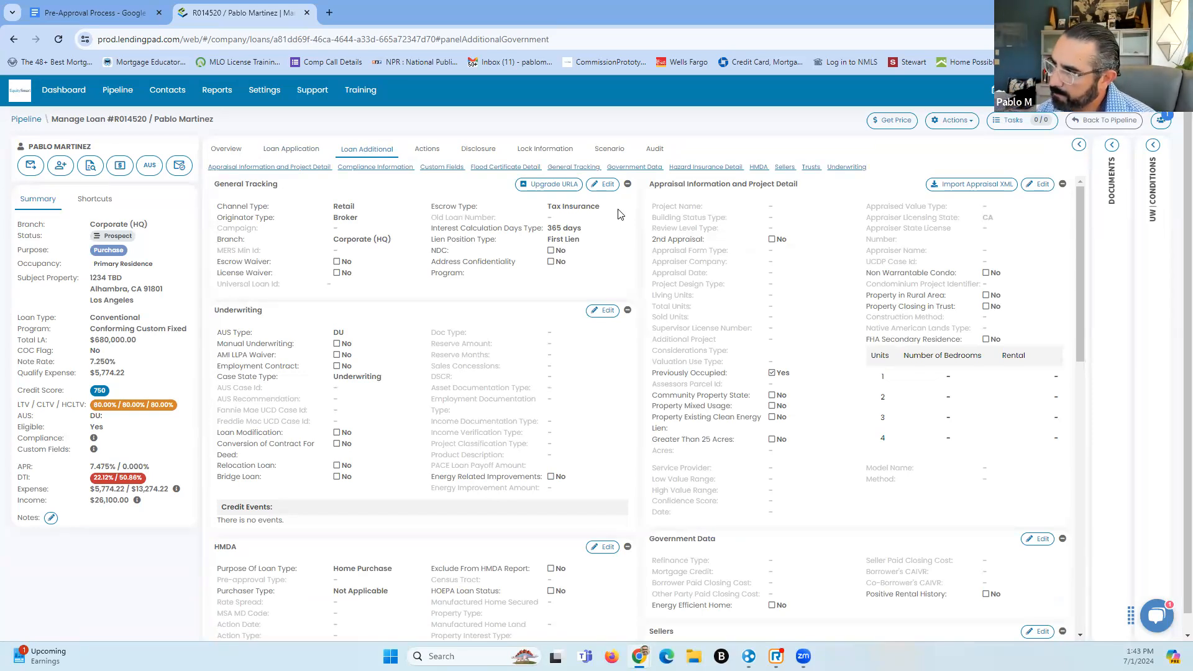
pyautogui.click(632, 168)
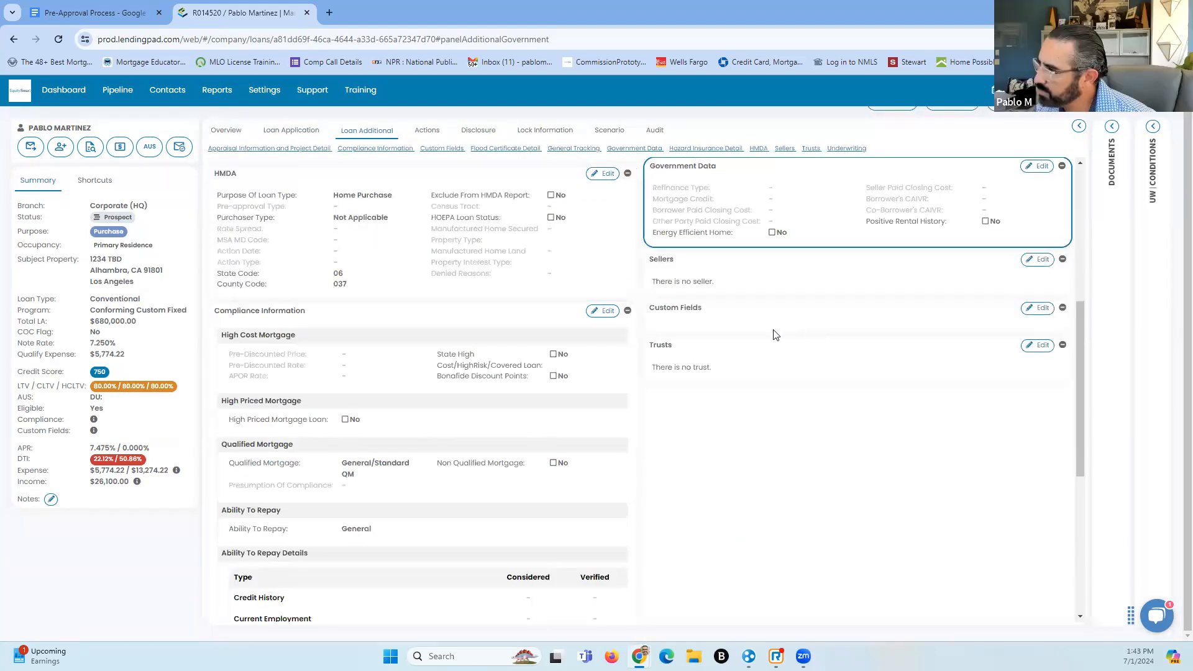
pyautogui.scroll(3, 778, 334)
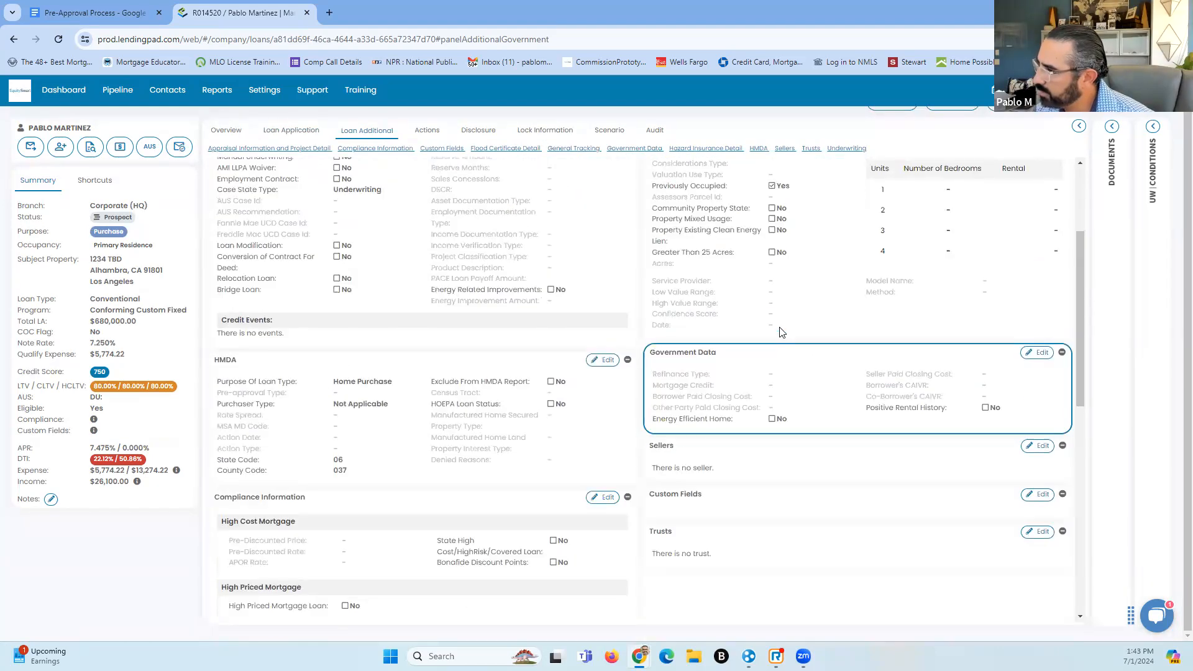
pyautogui.scroll(2, 781, 332)
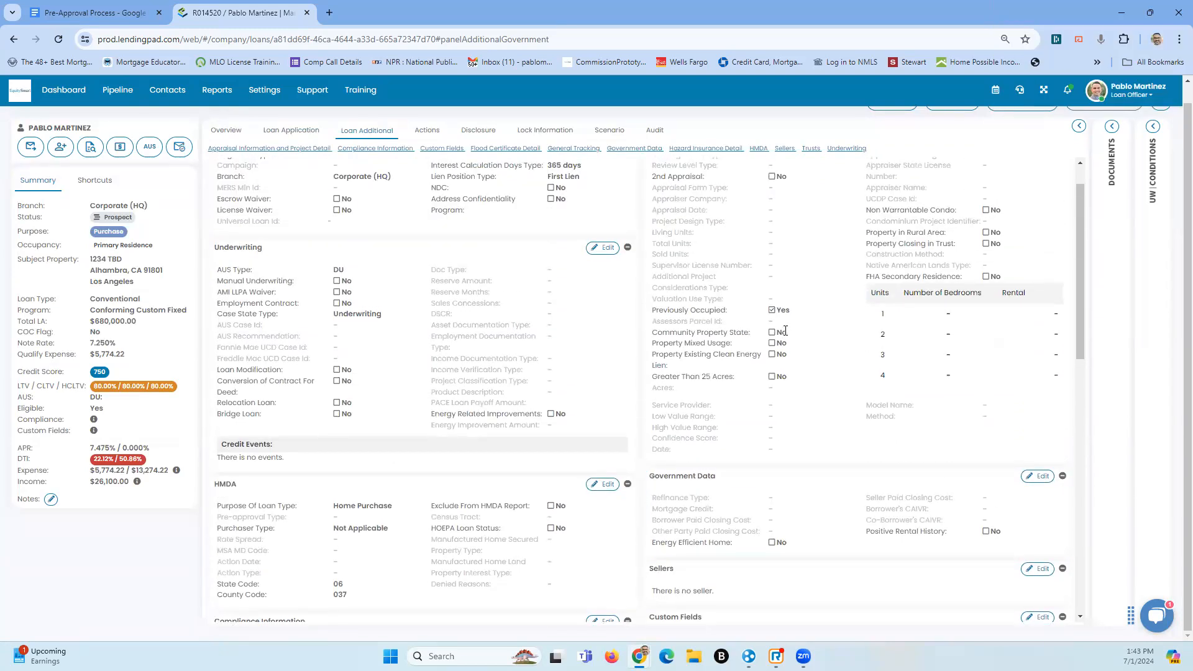
# Go to the loan overview and jump to its empty Wholesale Lender Information section
pyautogui.click(221, 131)
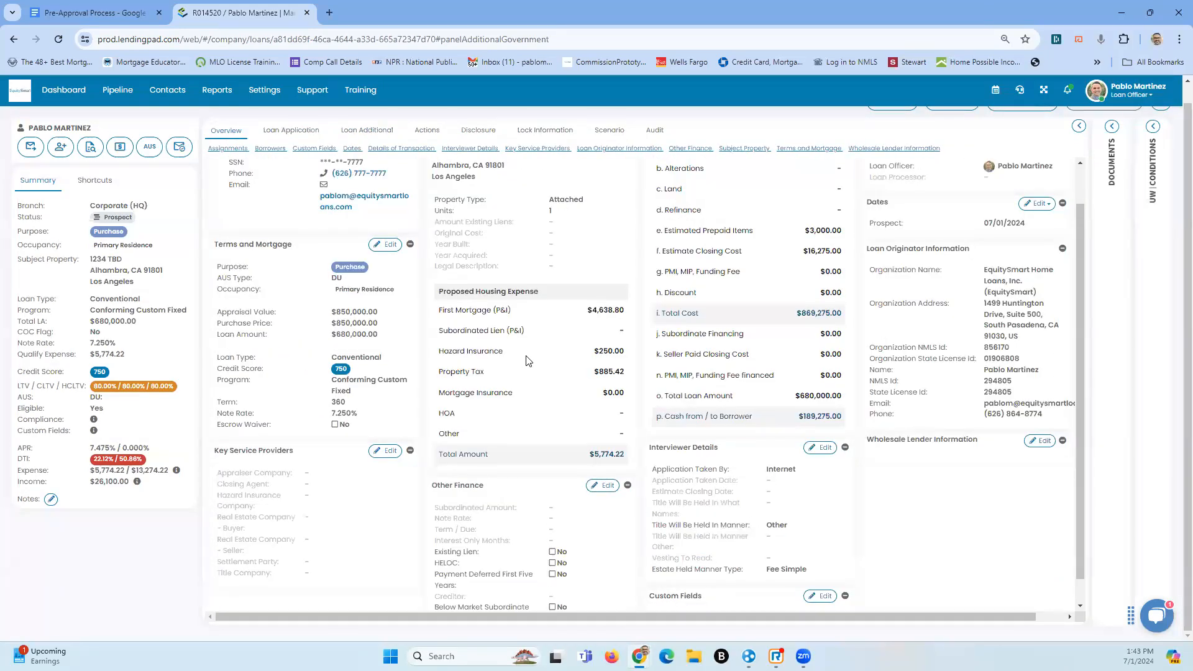
pyautogui.scroll(1, 548, 370)
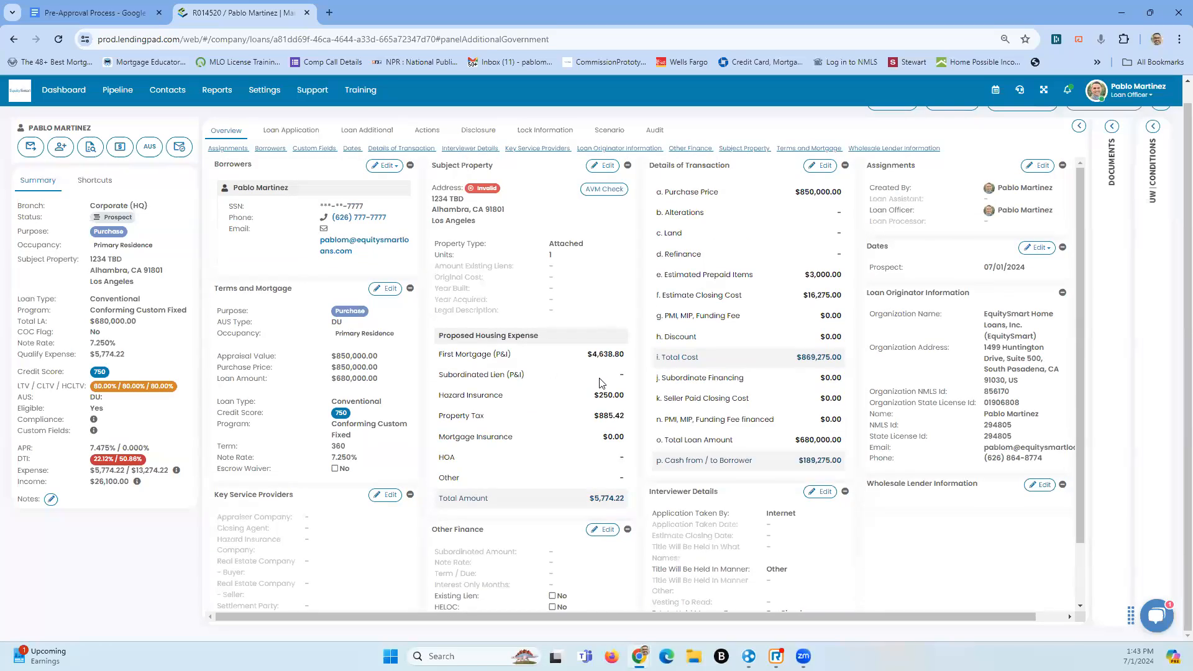
pyautogui.scroll(1, 602, 383)
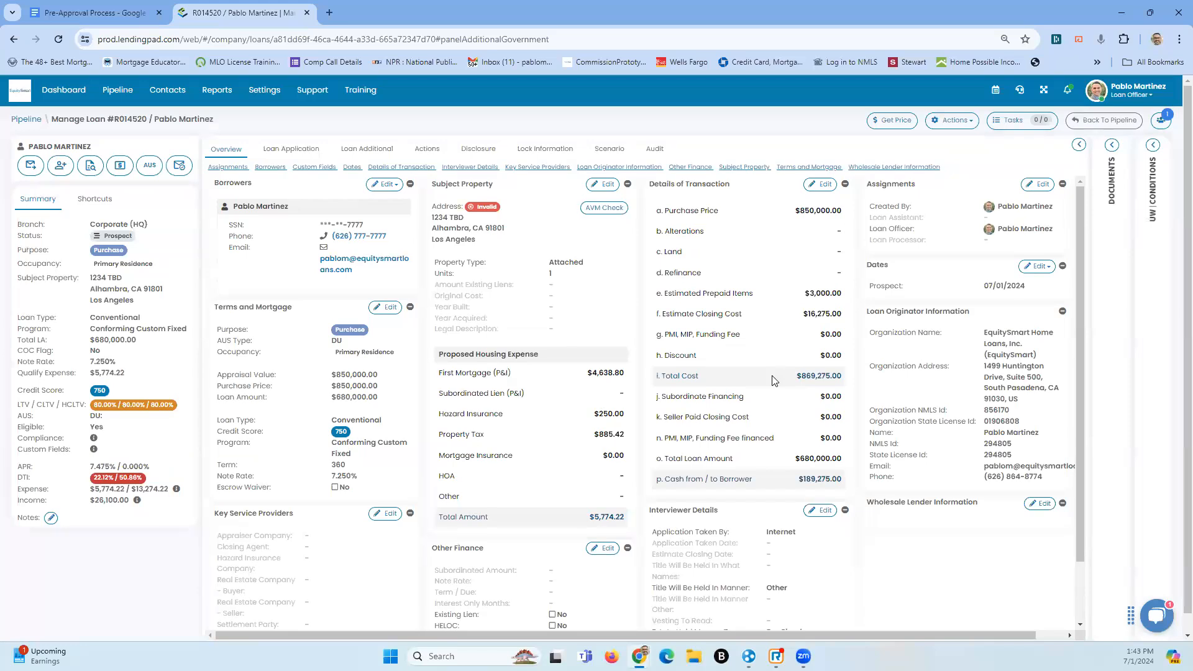
pyautogui.scroll(-3, 772, 381)
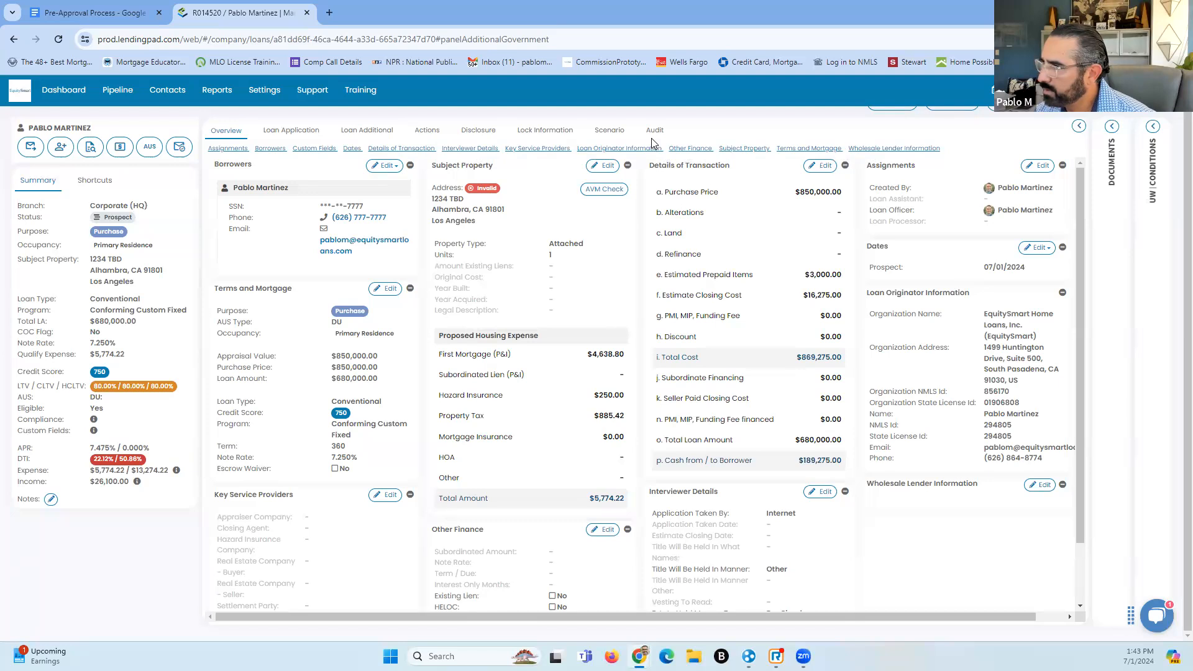
pyautogui.click(885, 153)
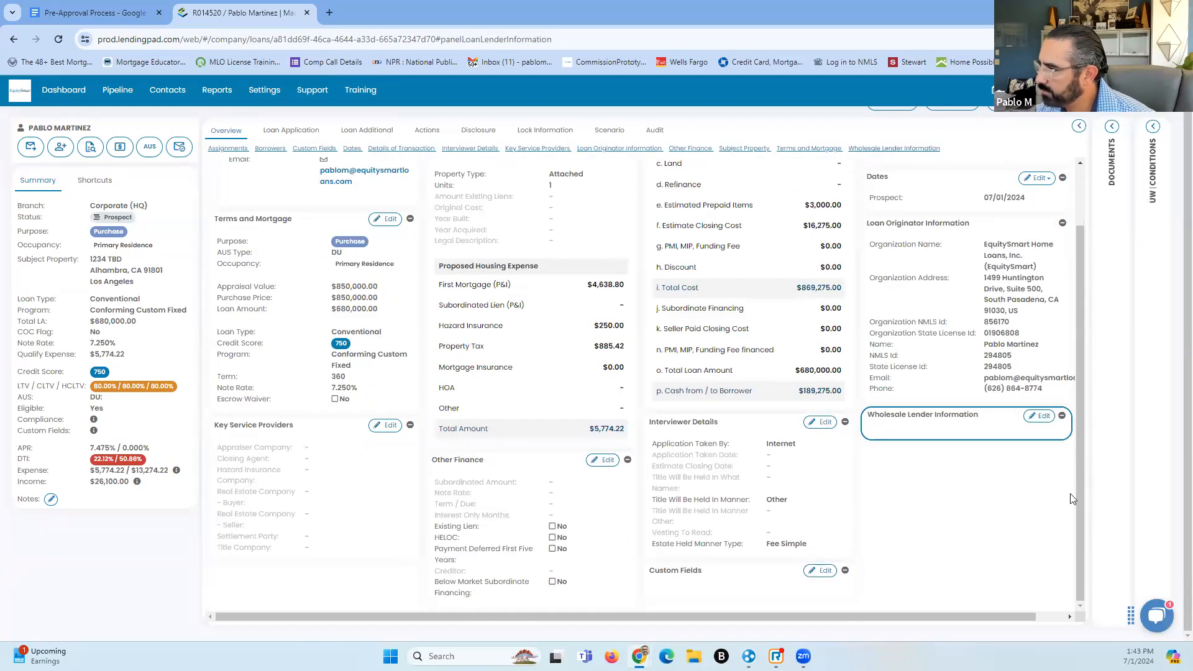
# Save Bluepoint Mortgage as wholesale lender and dismiss the list adding a $1,200.00 Underwriting Fee
pyautogui.click(1043, 420)
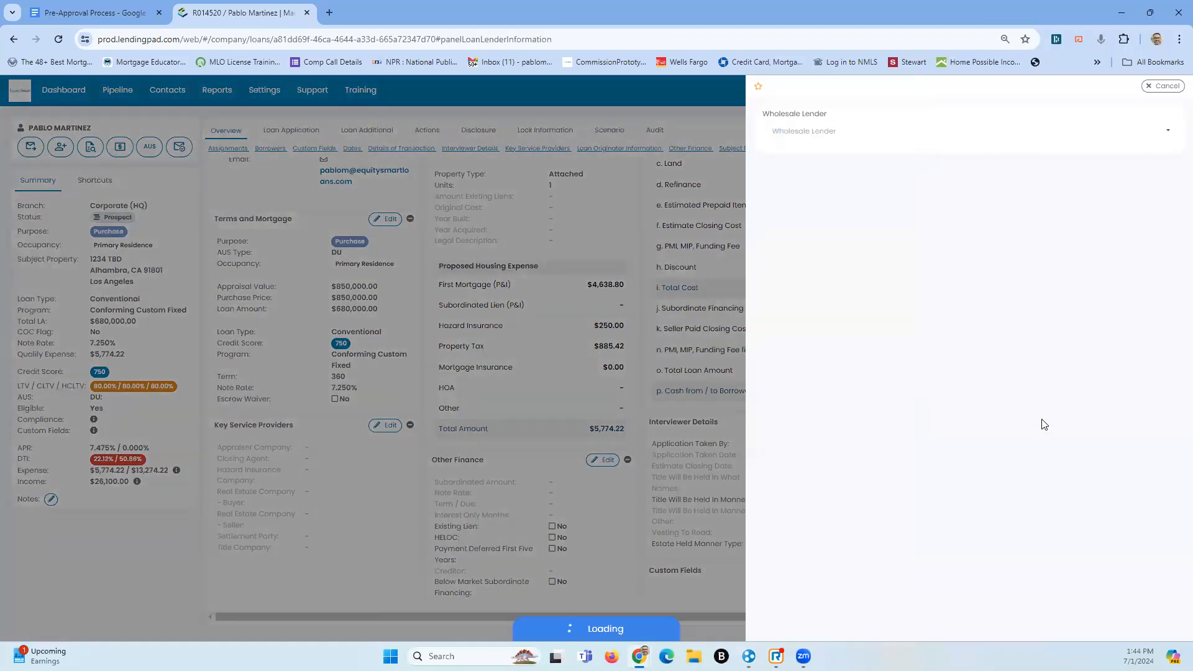
pyautogui.click(1153, 129)
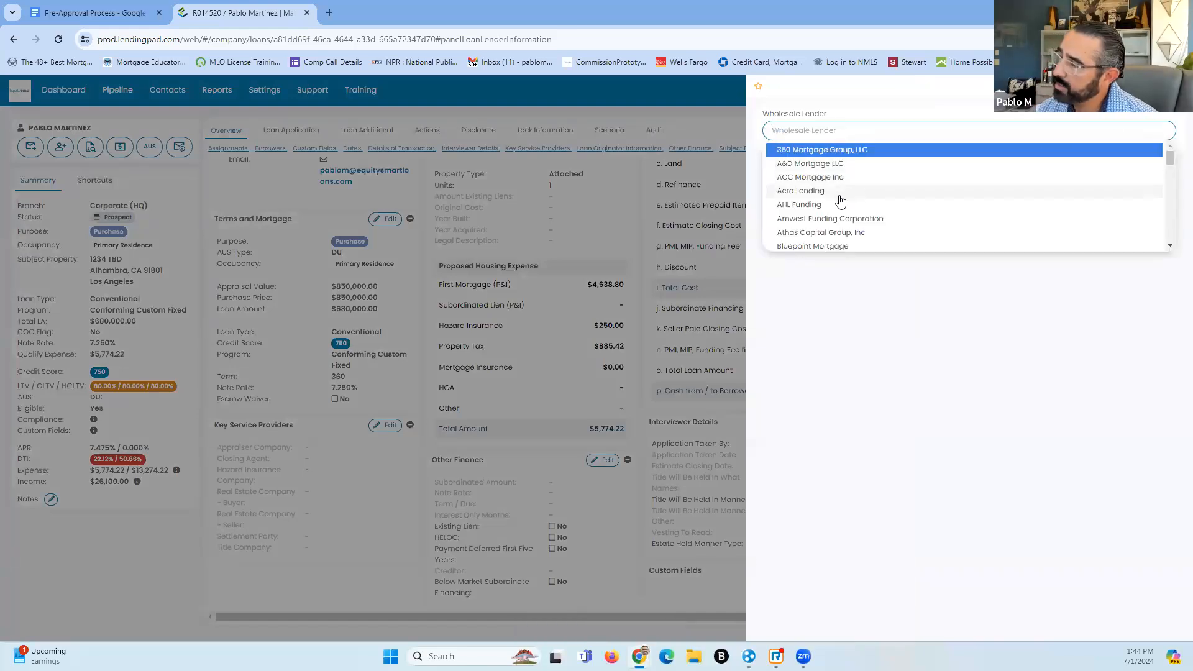
pyautogui.click(831, 247)
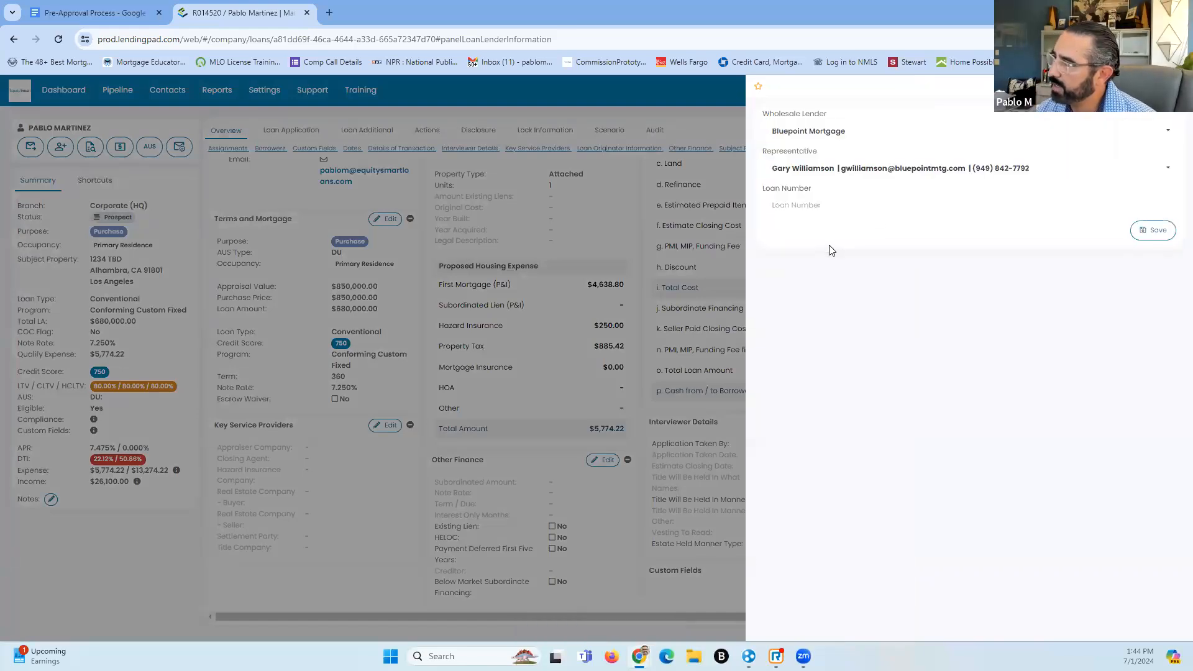
pyautogui.click(888, 209)
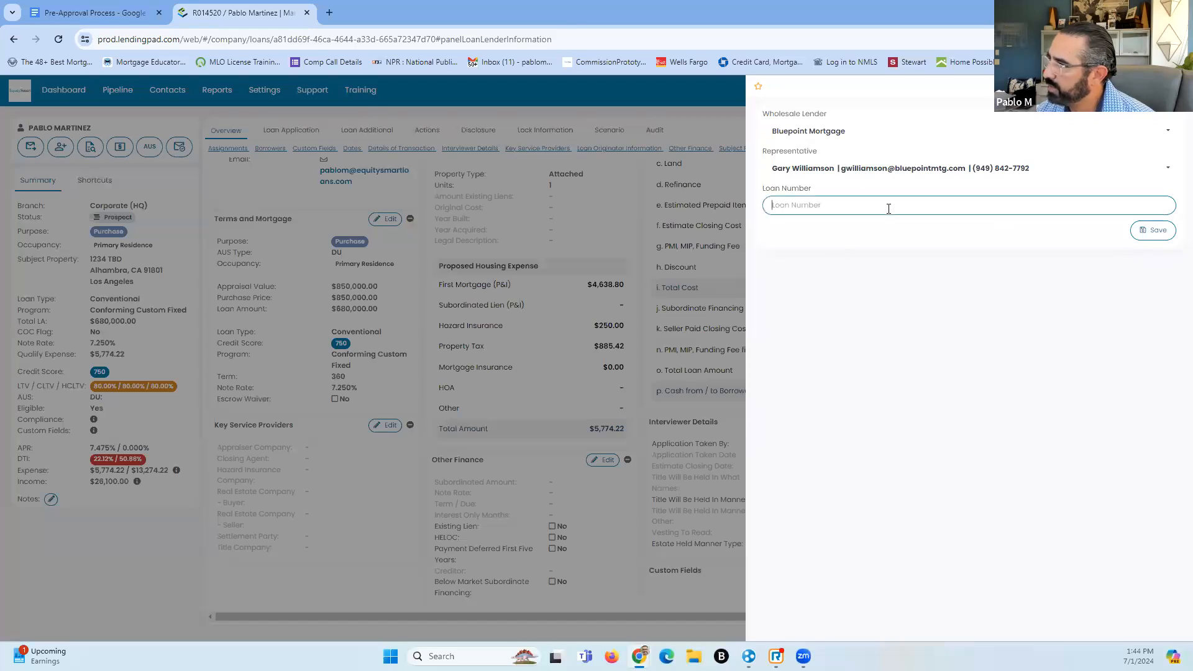
pyautogui.click(1157, 235)
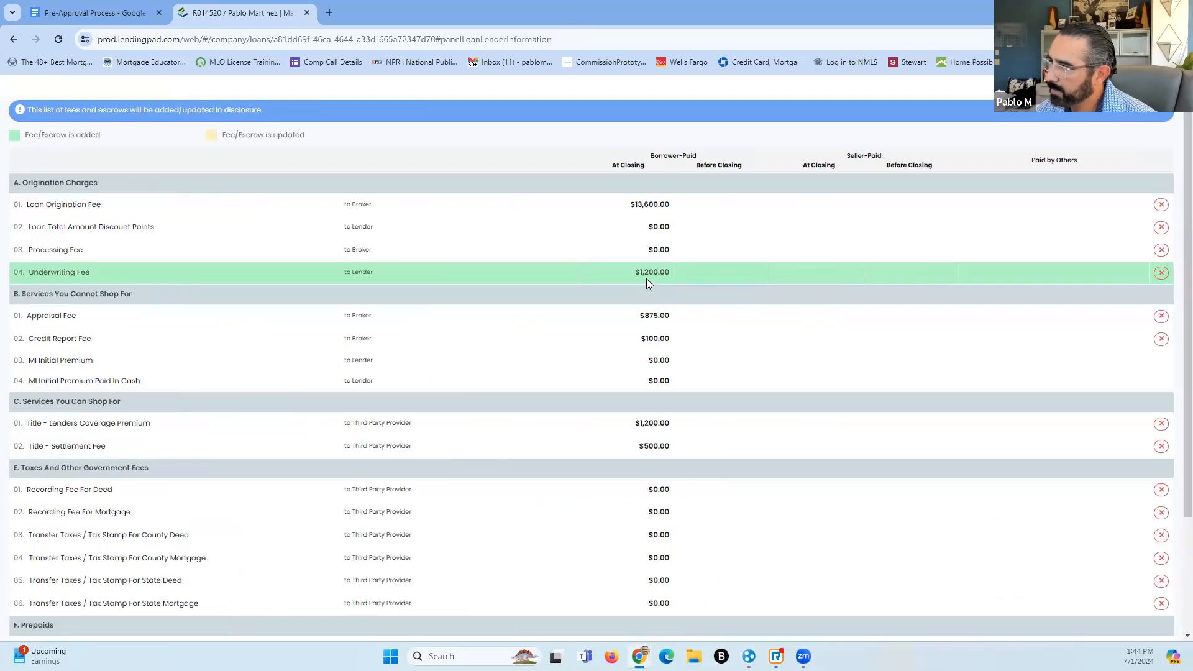
pyautogui.scroll(-4, 658, 229)
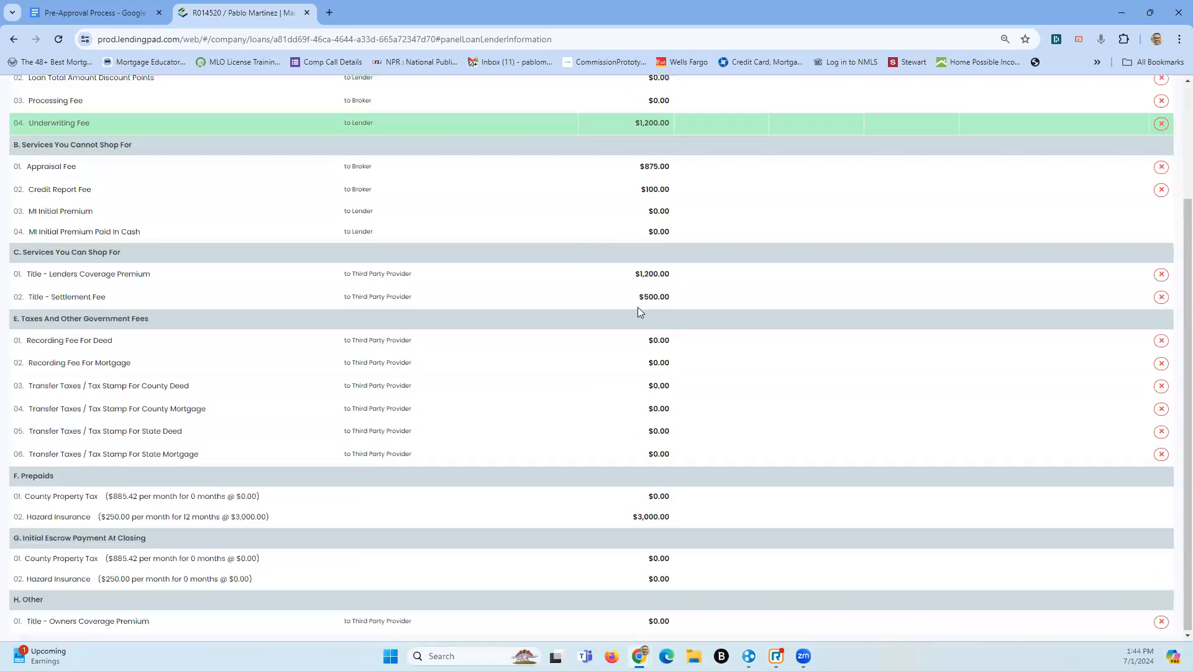
pyautogui.scroll(4, 640, 282)
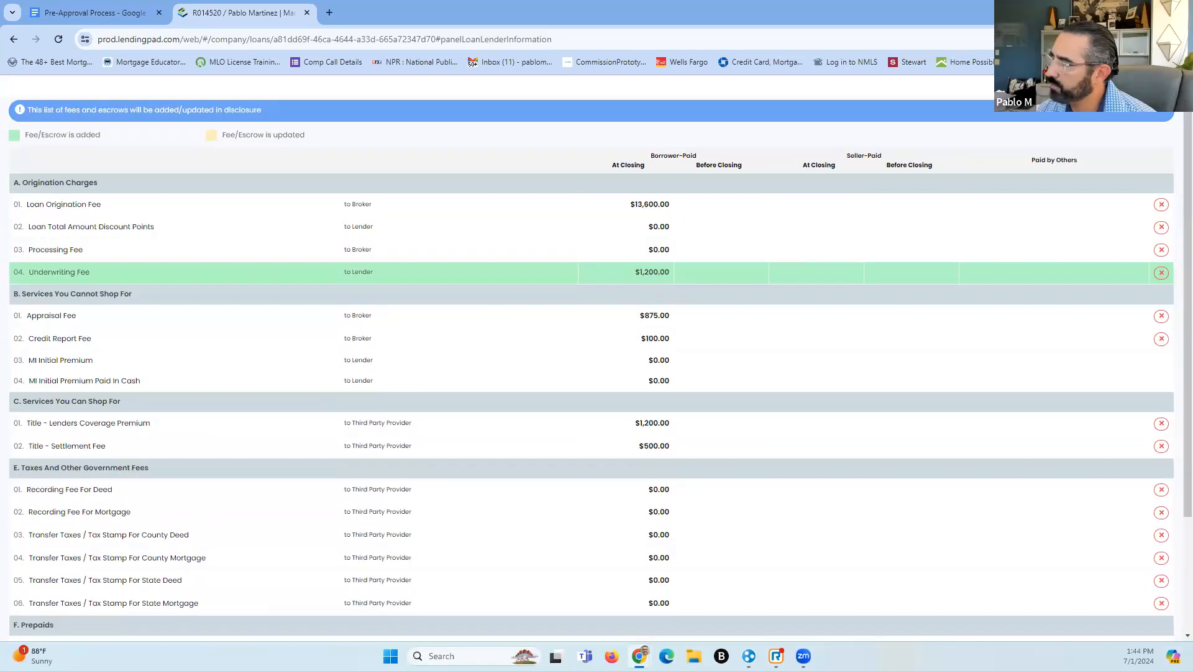
pyautogui.click(1097, 87)
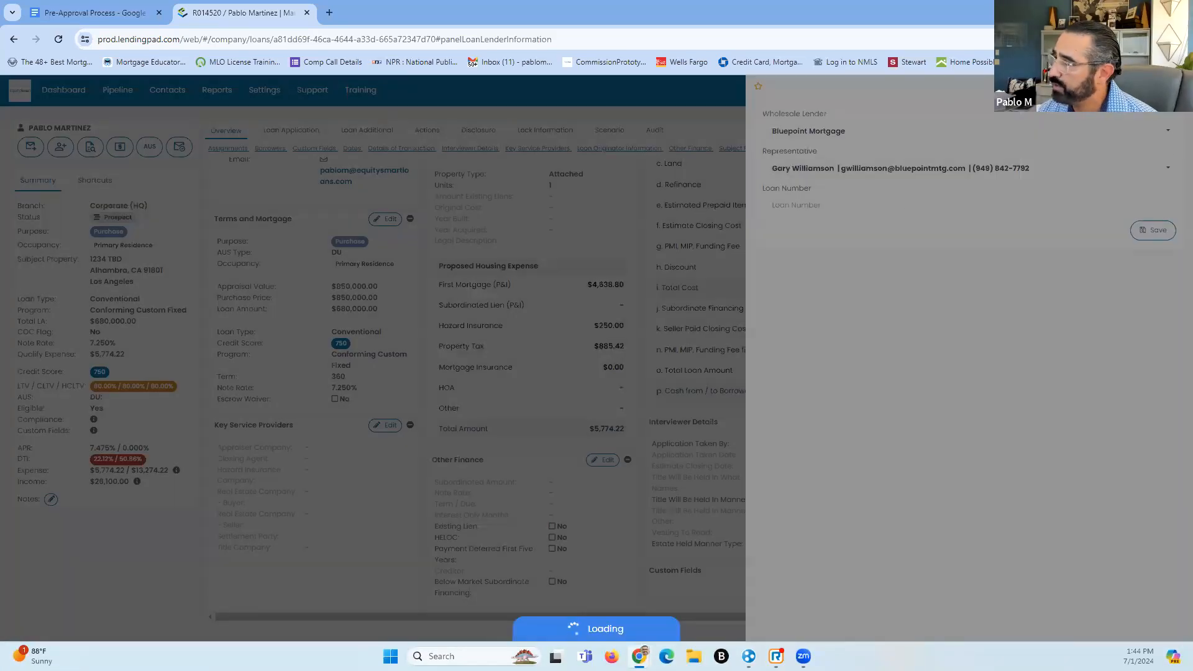
# Close the lender panel and bring up the loan's additional details with HMDA and compliance sections
pyautogui.click(1153, 230)
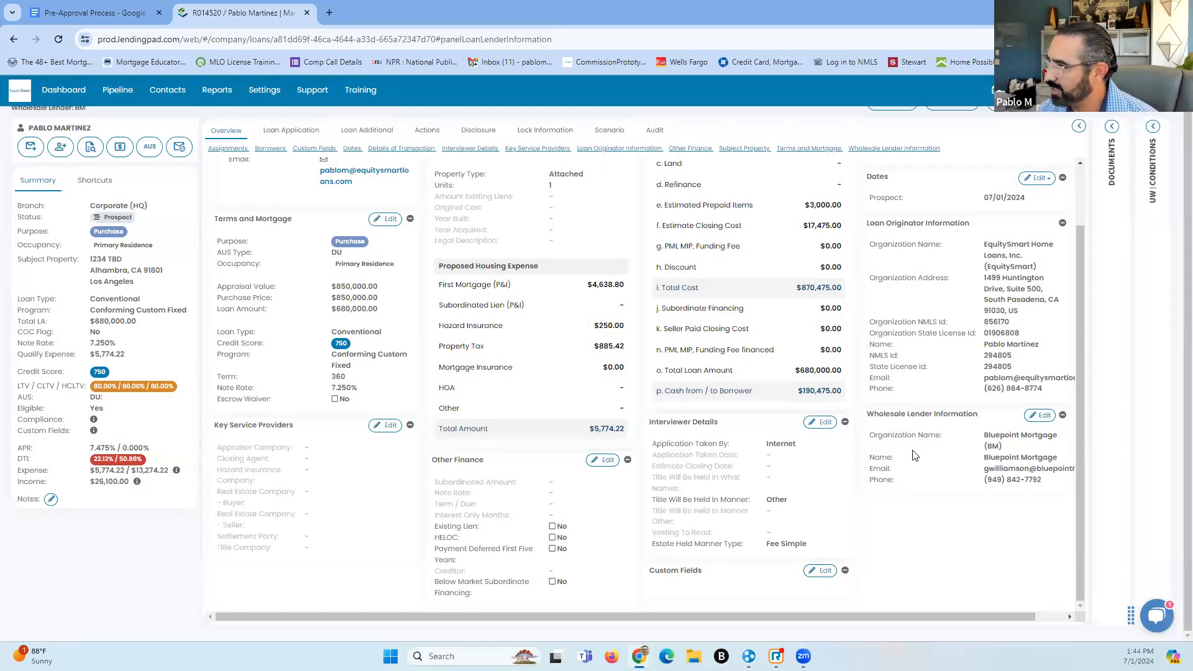
pyautogui.scroll(2, 962, 475)
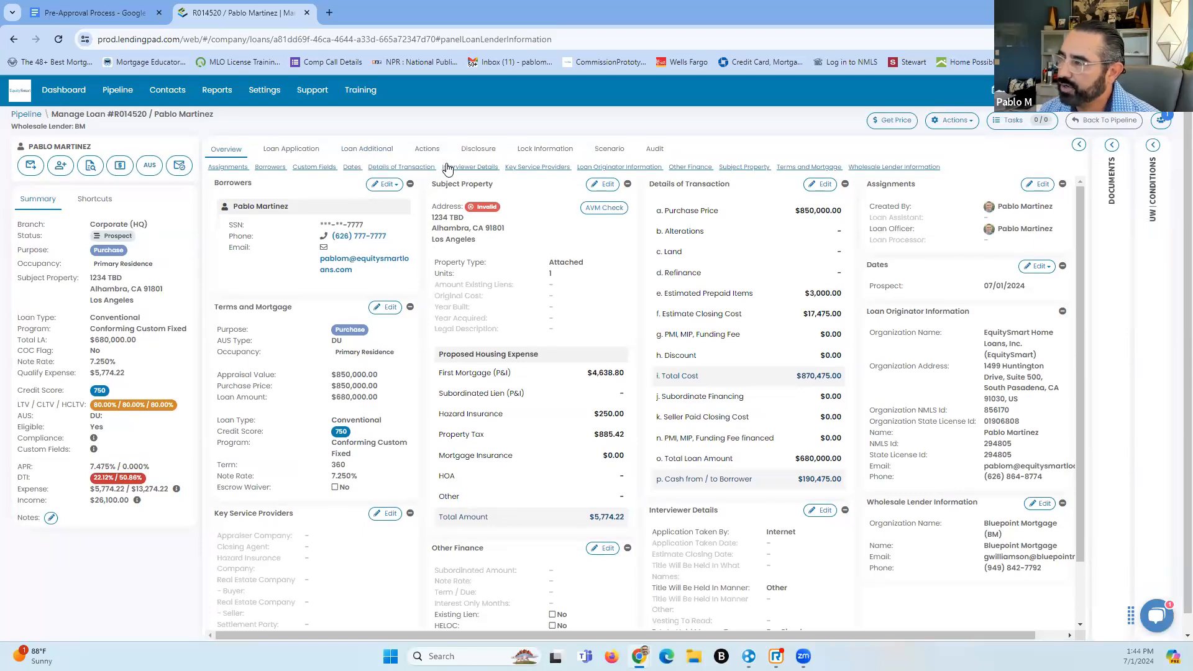
pyautogui.click(371, 151)
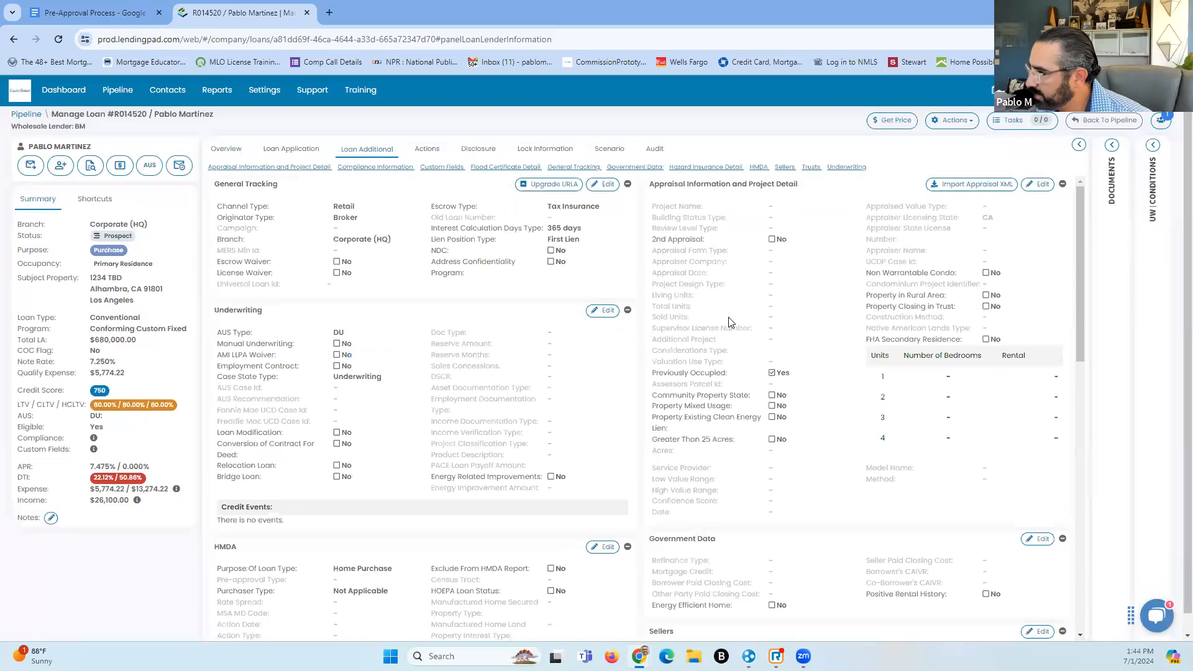
pyautogui.scroll(-3, 737, 390)
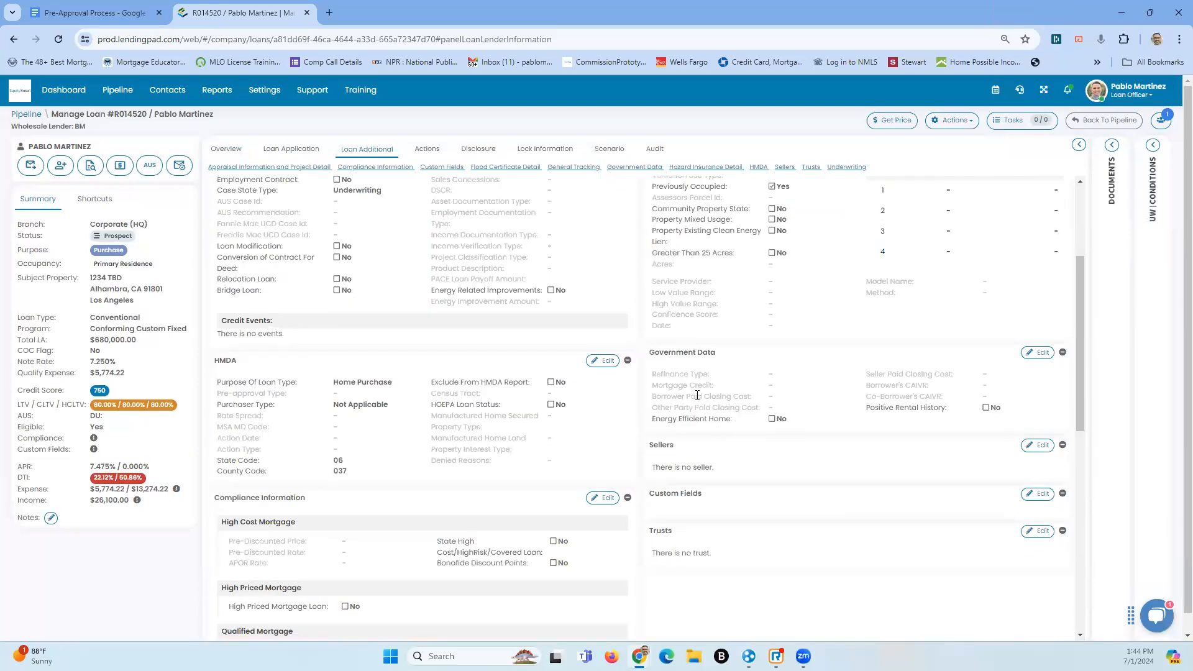
# Edit and save Government Data, keeping energy efficient home and positive rental history at No
pyautogui.click(1038, 352)
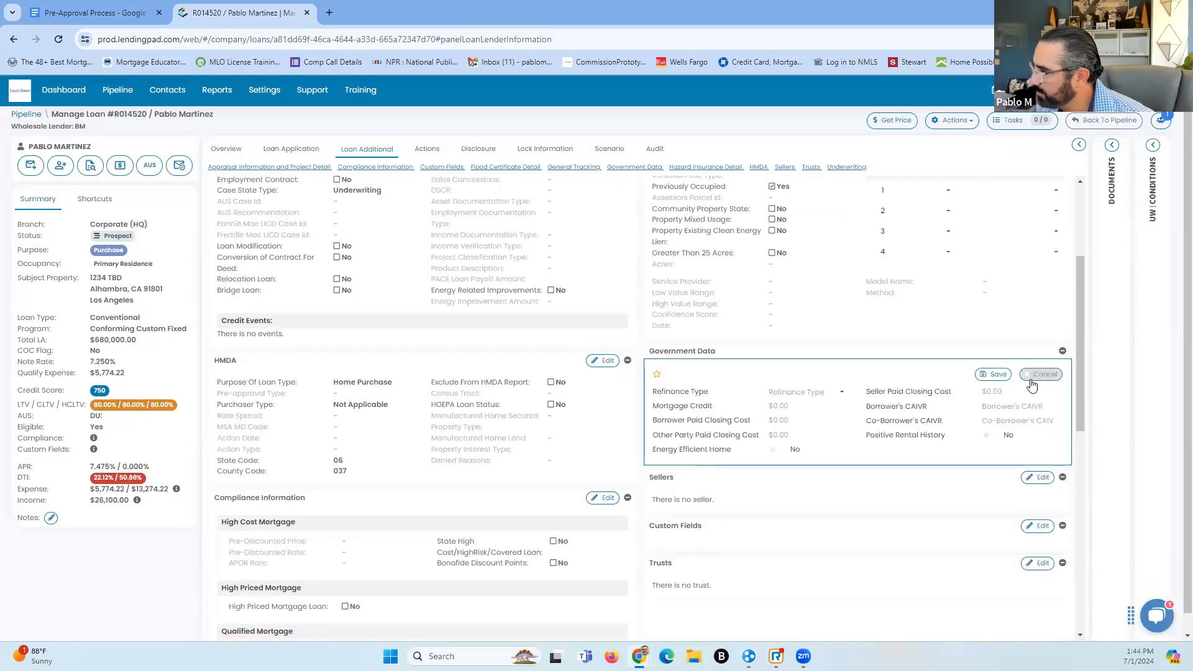
pyautogui.click(995, 374)
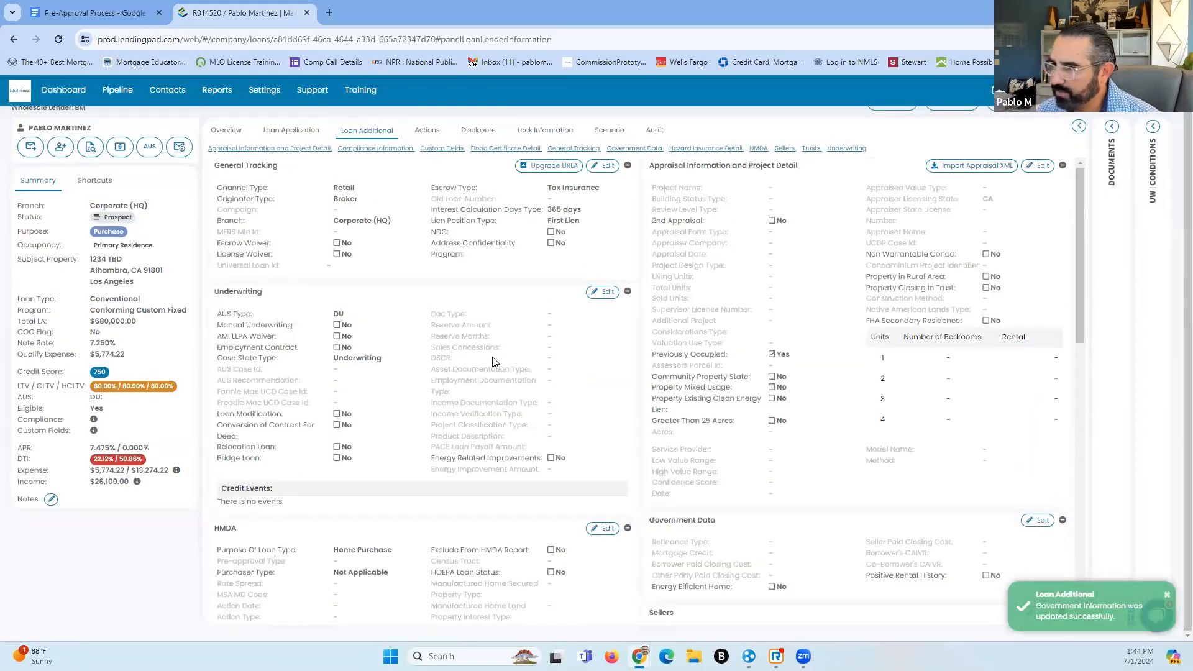
pyautogui.scroll(1, 472, 368)
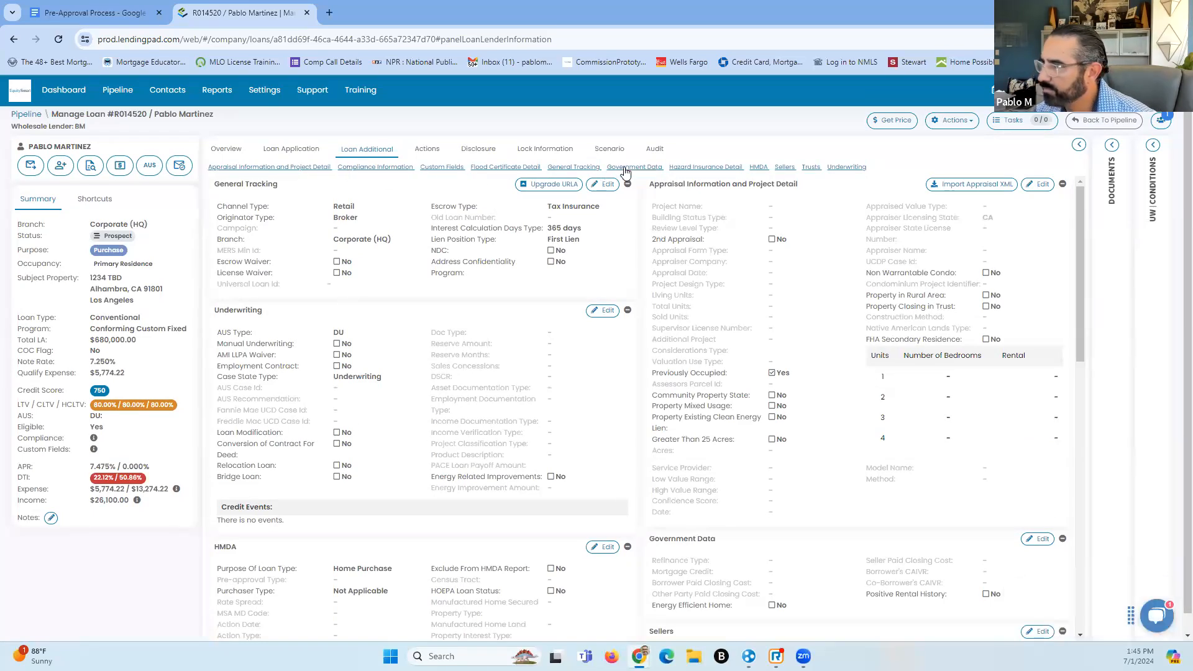
# Check Actions and Loan Additional, then return to the overview showing Bluepoint Mortgage (BM)
pyautogui.click(433, 150)
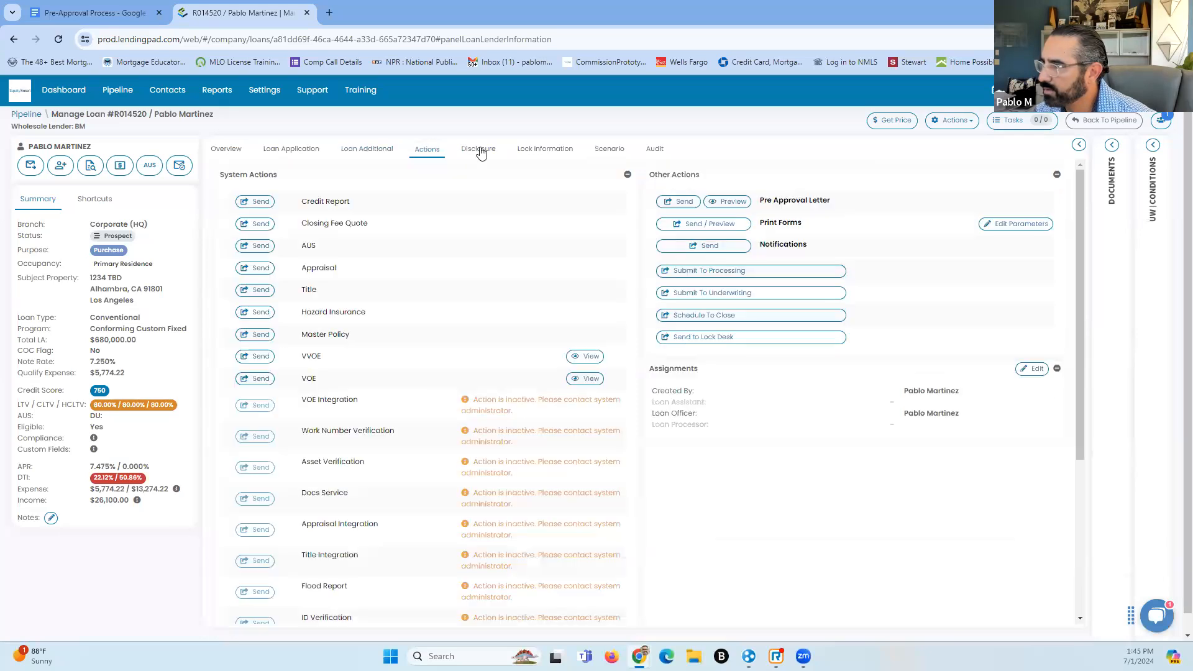
pyautogui.click(385, 149)
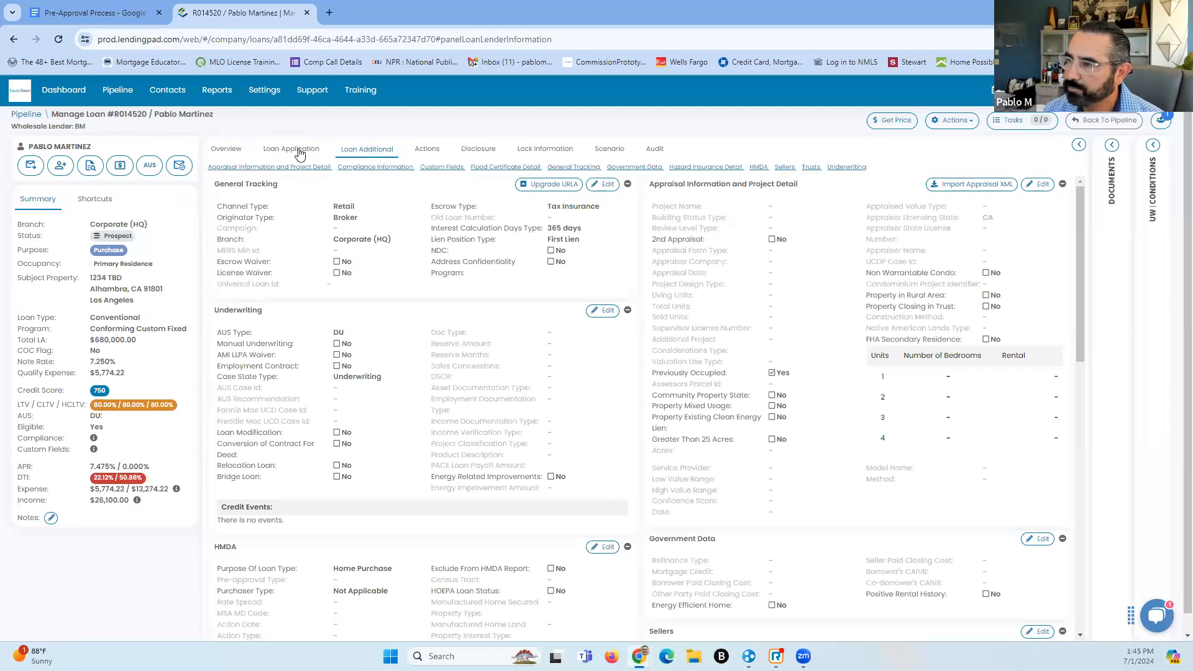
pyautogui.click(236, 149)
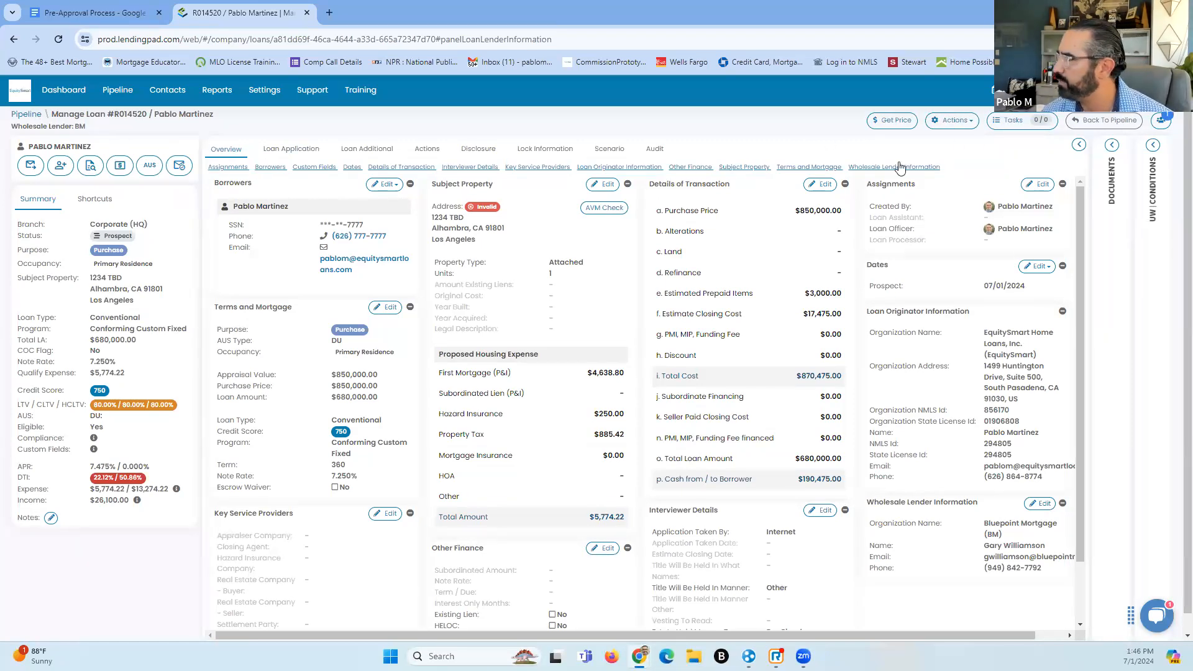
# Export the loan in MISMO 3.4 FNM format and save the XML file to the Desktop
pyautogui.click(967, 122)
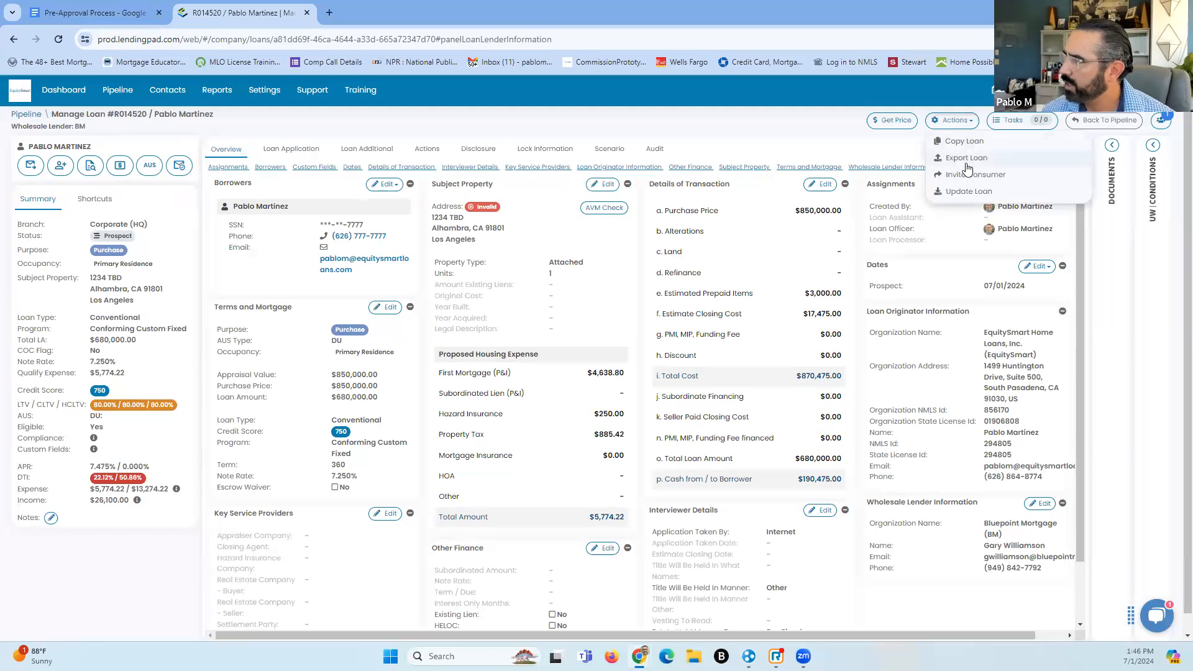
pyautogui.click(967, 160)
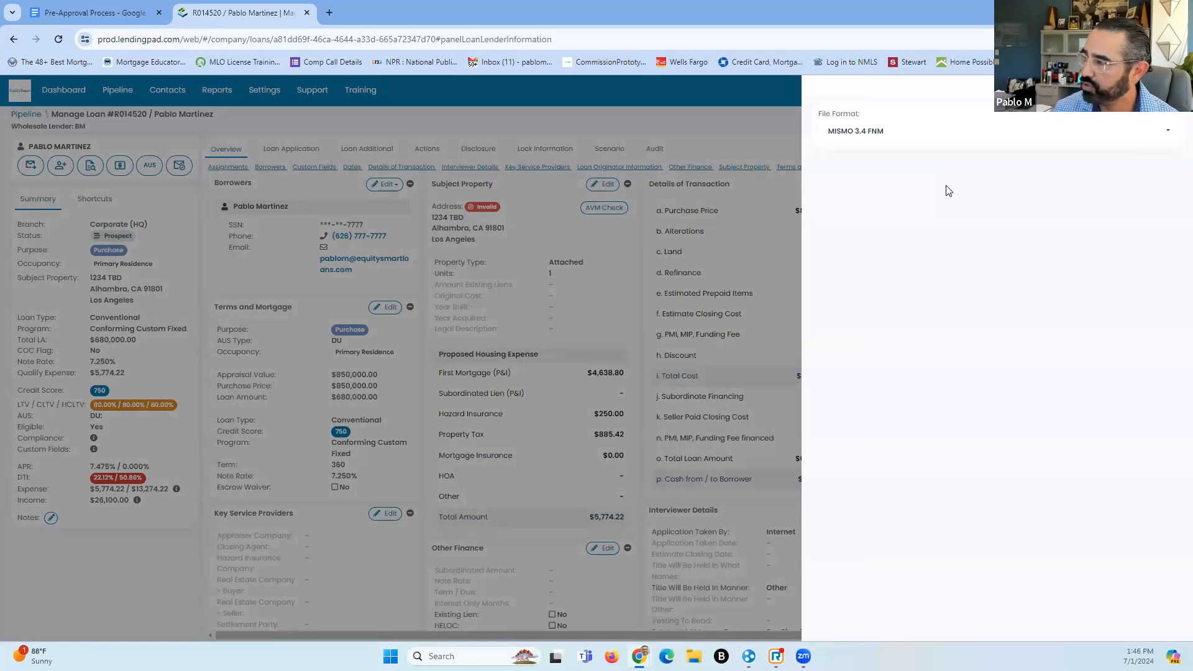
pyautogui.click(1151, 134)
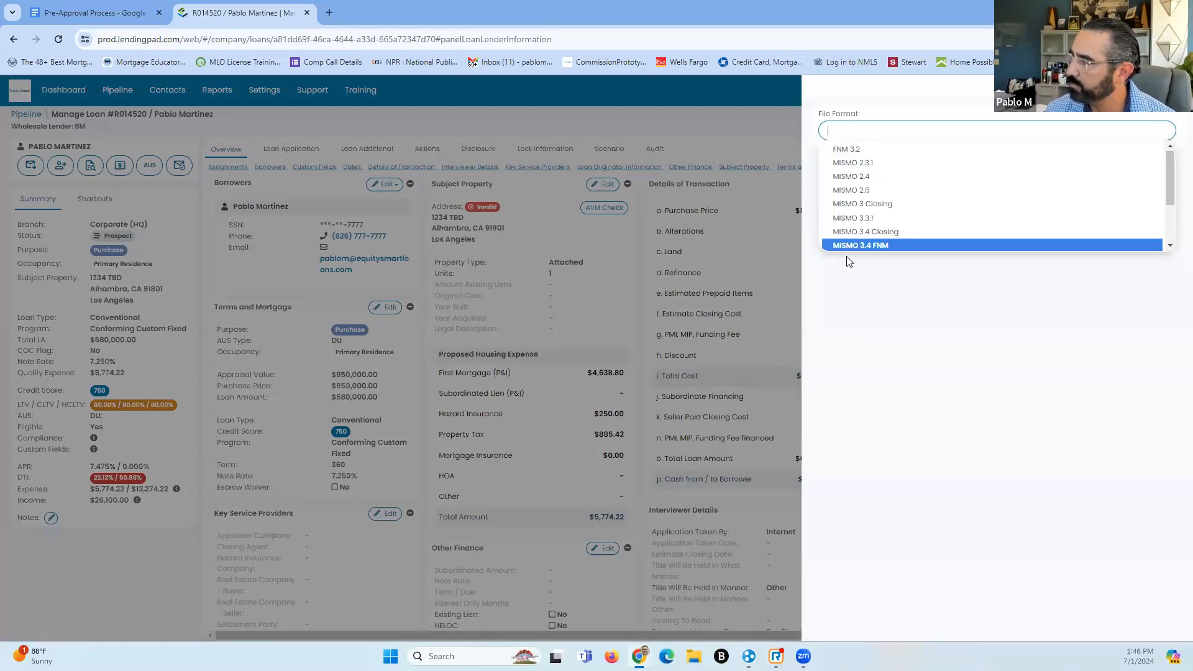
pyautogui.click(872, 246)
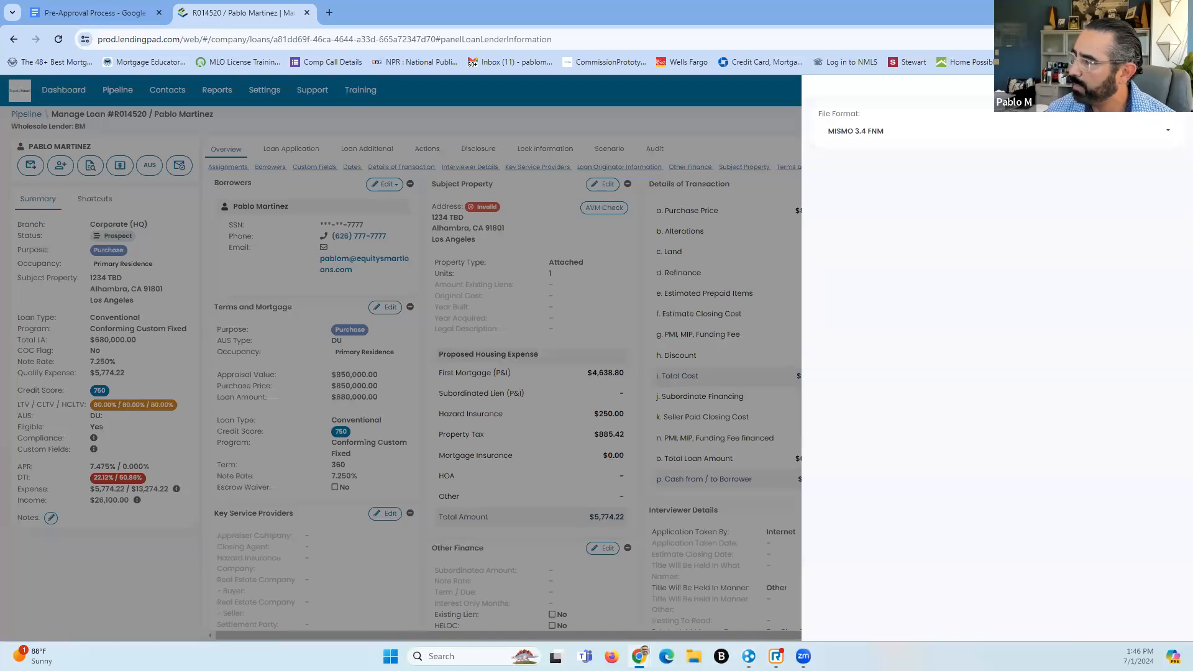
pyautogui.click(1157, 88)
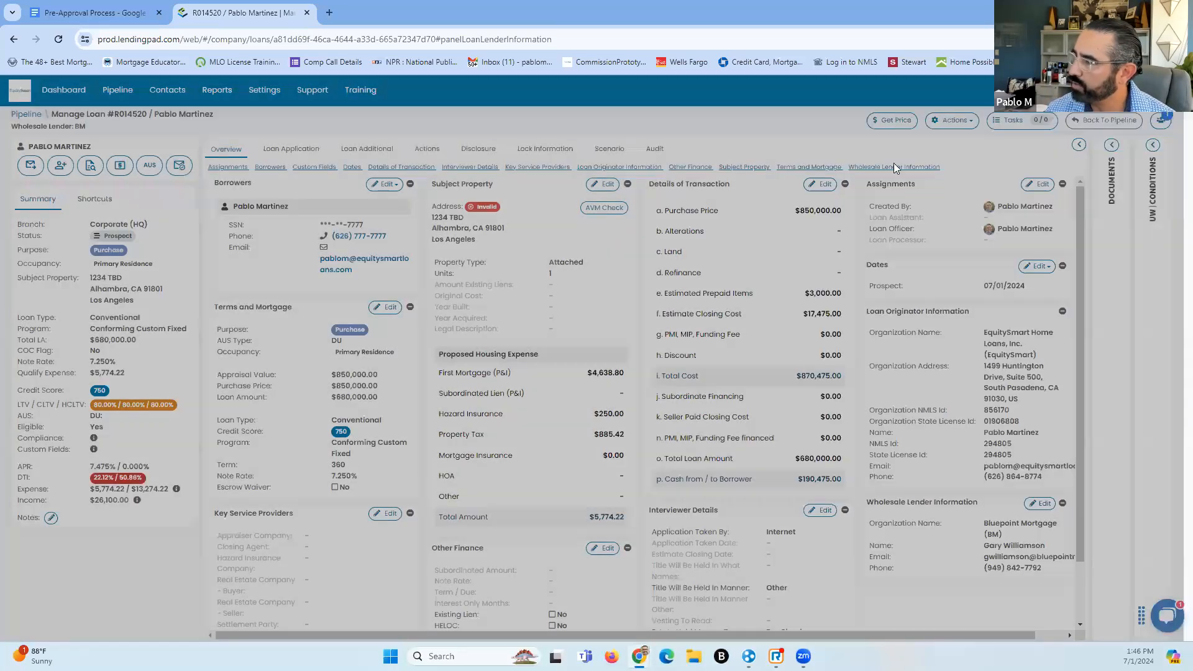
pyautogui.click(973, 123)
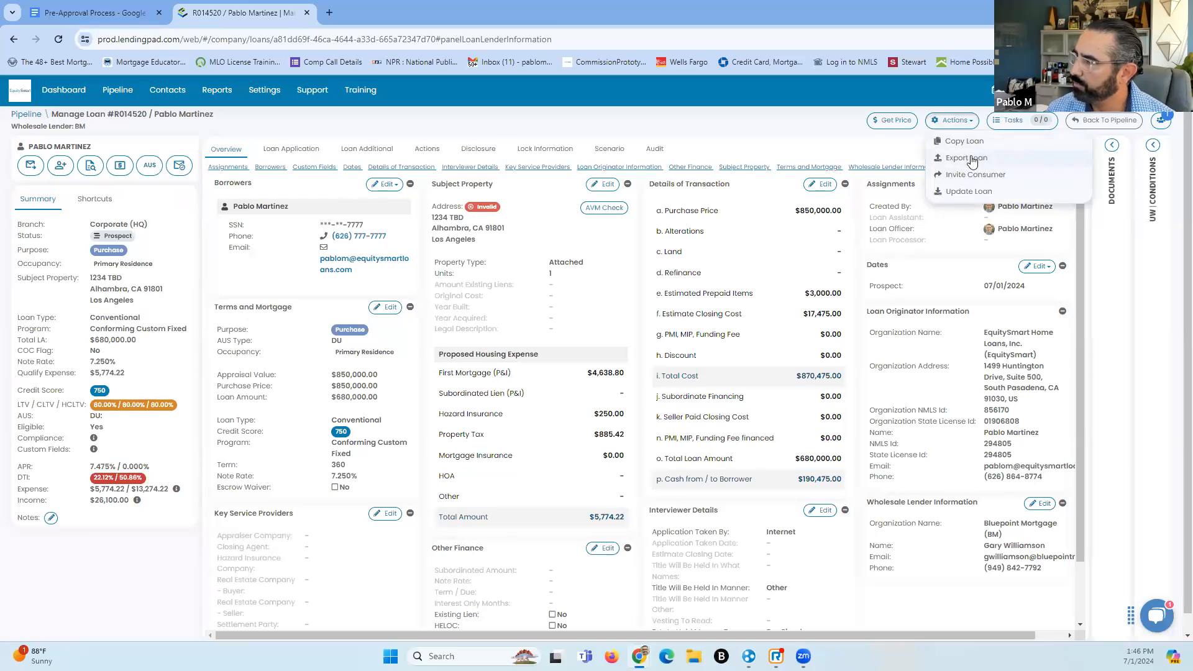
pyautogui.click(973, 159)
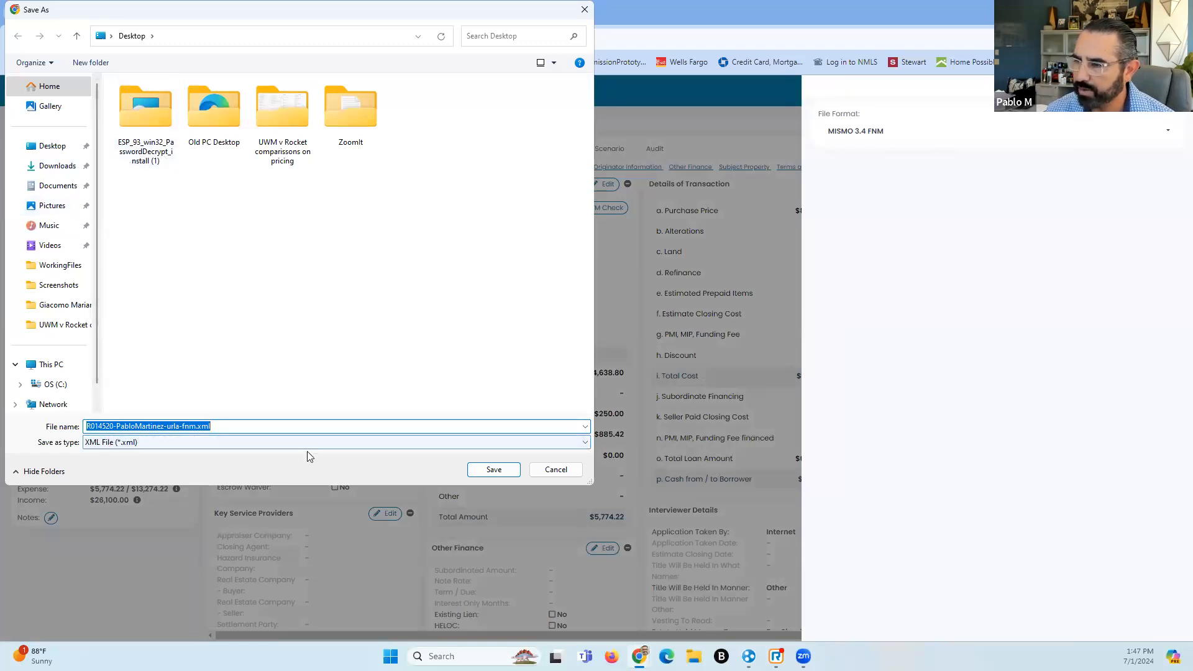
pyautogui.click(494, 470)
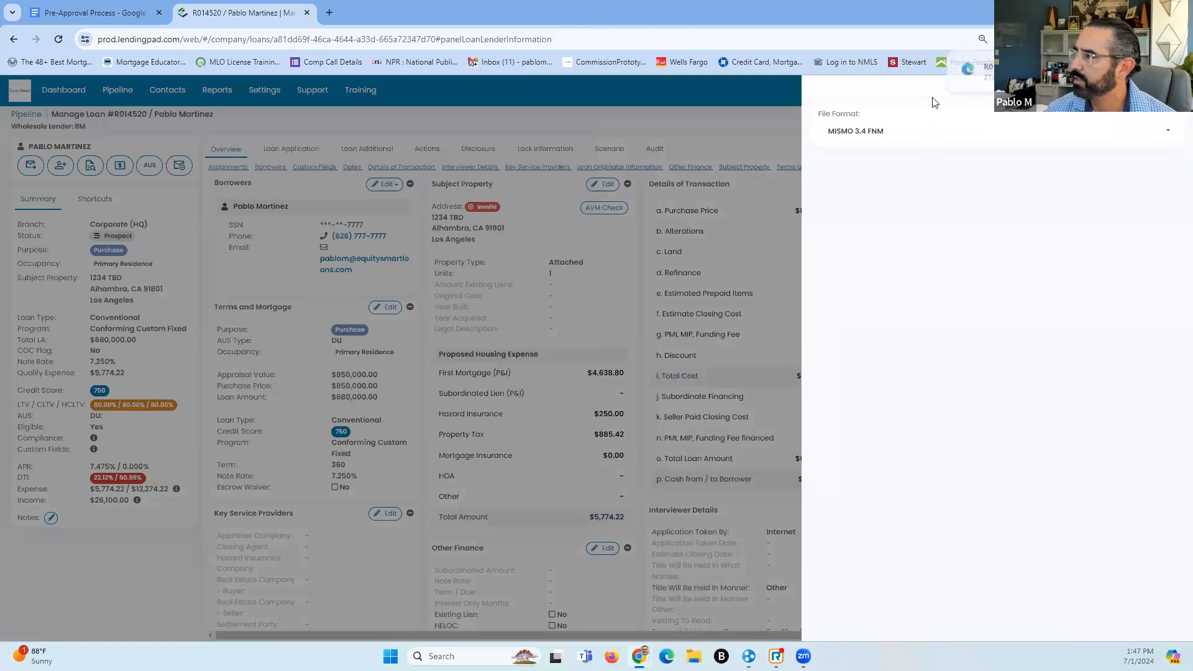
# Load the UWM website in a new browser tab
pyautogui.click(329, 12)
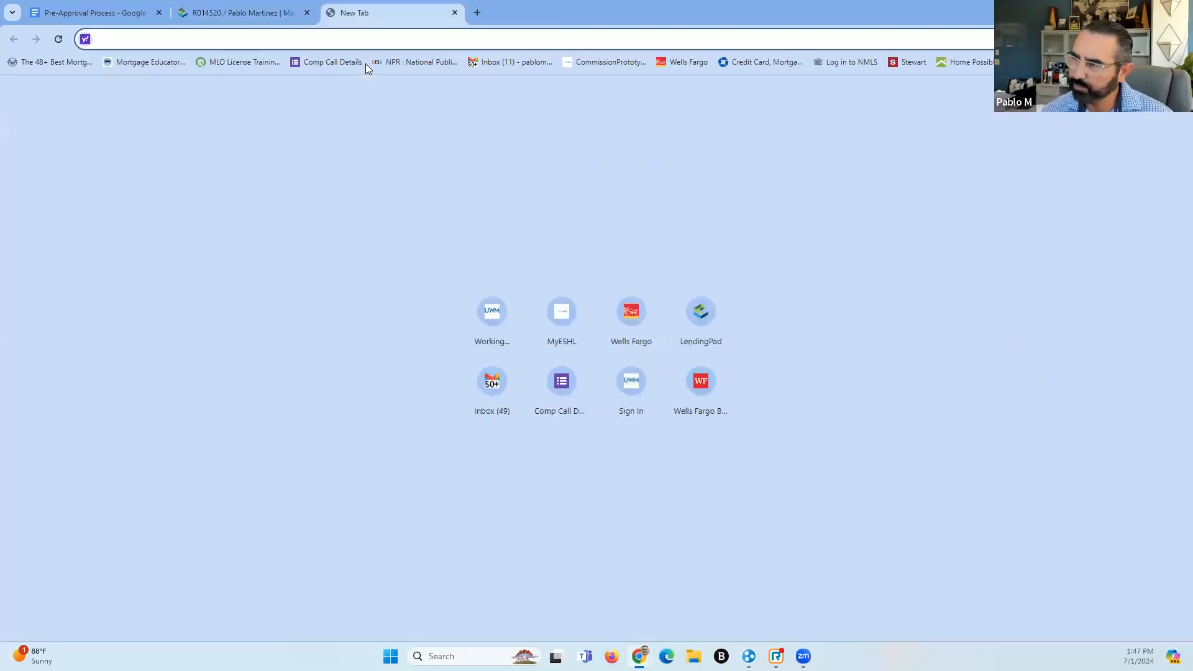
pyautogui.write('uwm.com')
pyautogui.press('Return')
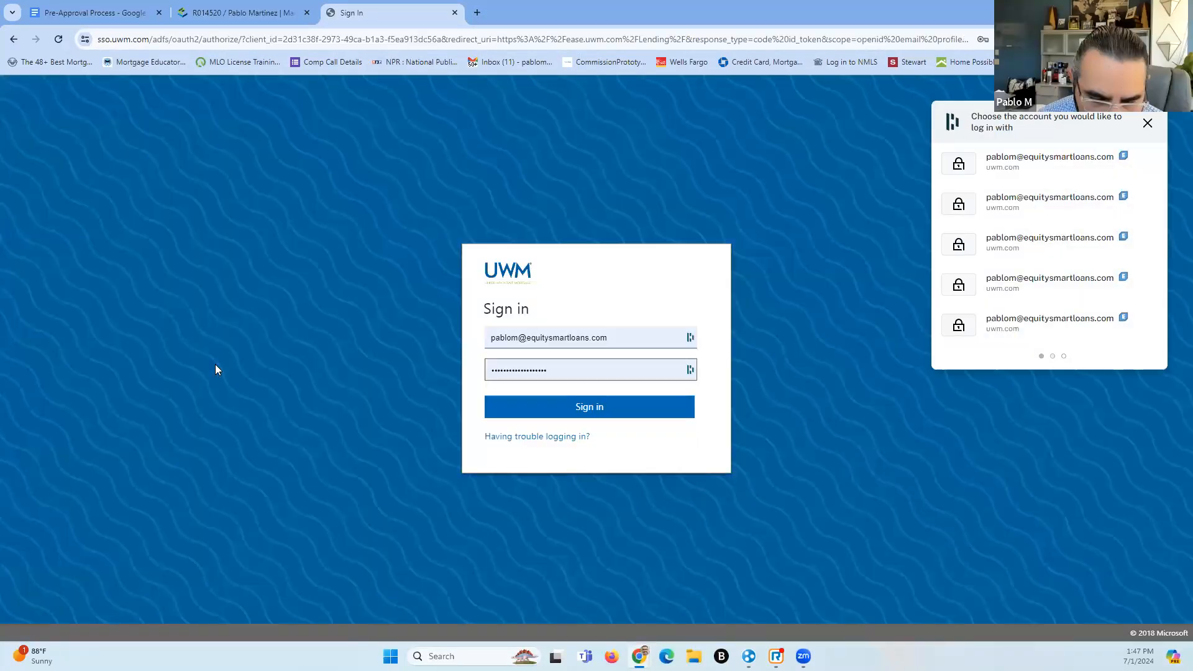
# Sign in with the saved account and enter the EASE broker dashboard
pyautogui.click(1035, 169)
pyautogui.click(579, 417)
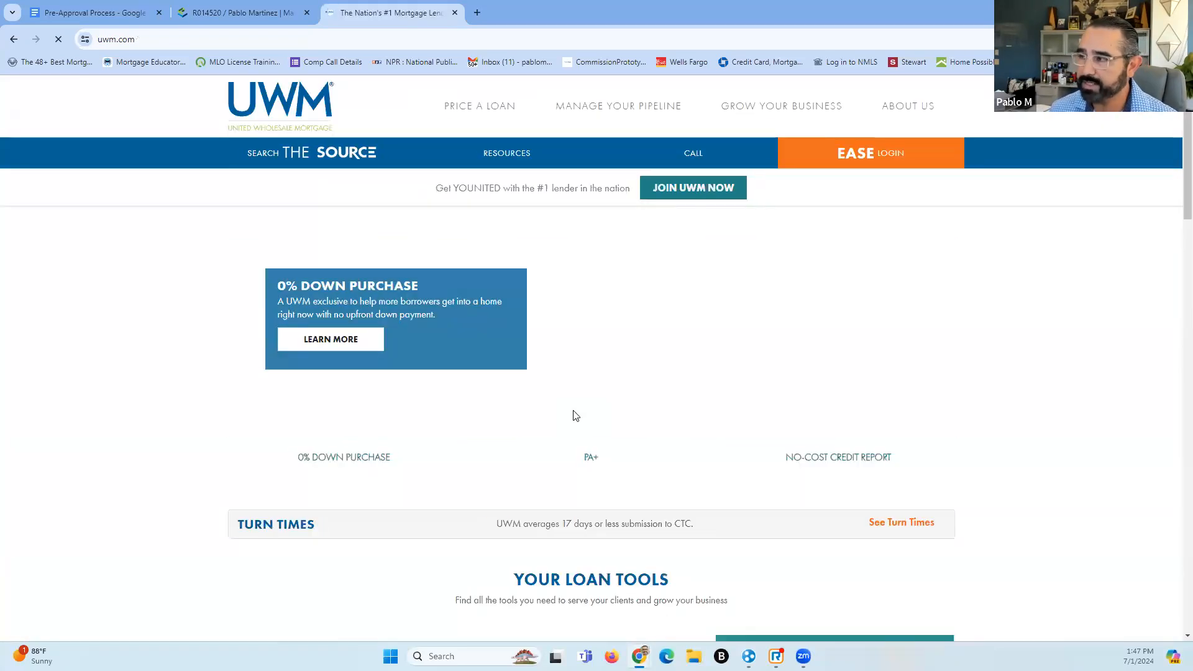
pyautogui.click(862, 154)
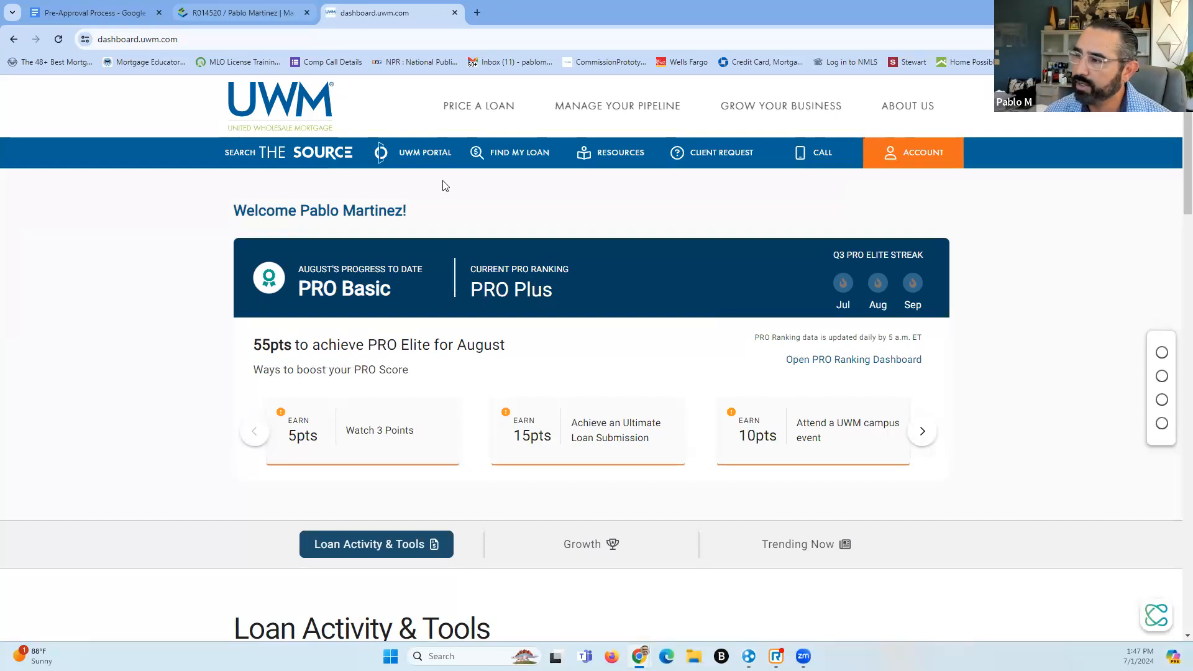
# Choose IMPORT LOAN from the PRICE A LOAN menu on the UWM dashboard
pyautogui.scroll(-5, 569, 323)
pyautogui.scroll(5, 553, 392)
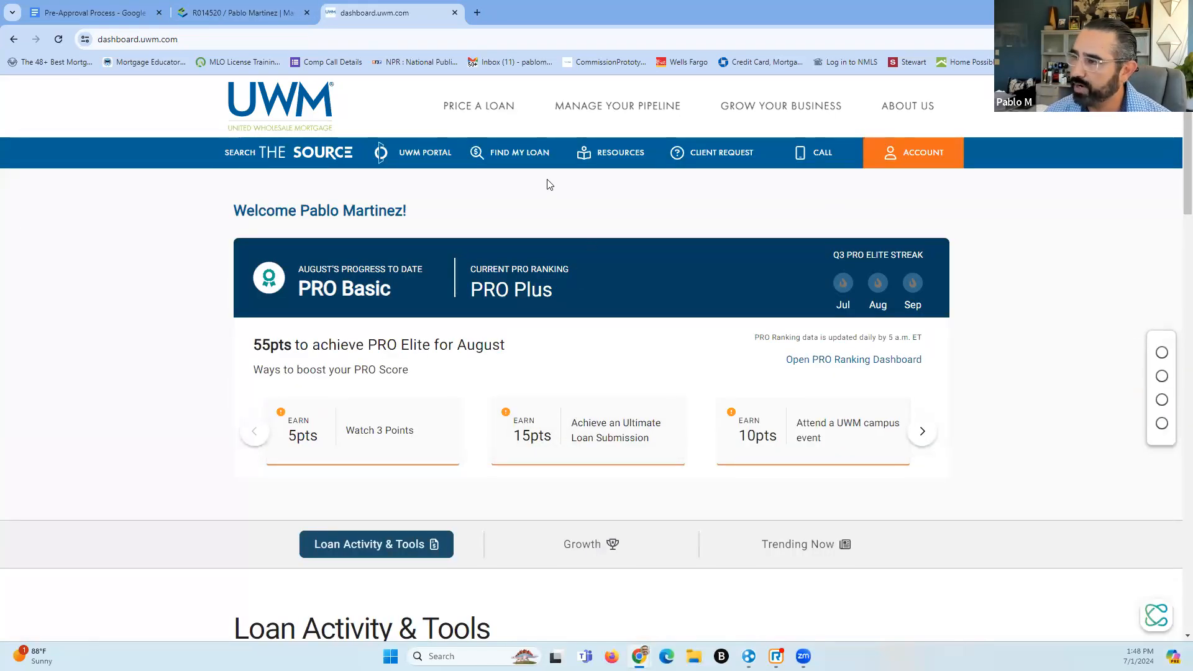
pyautogui.click(472, 110)
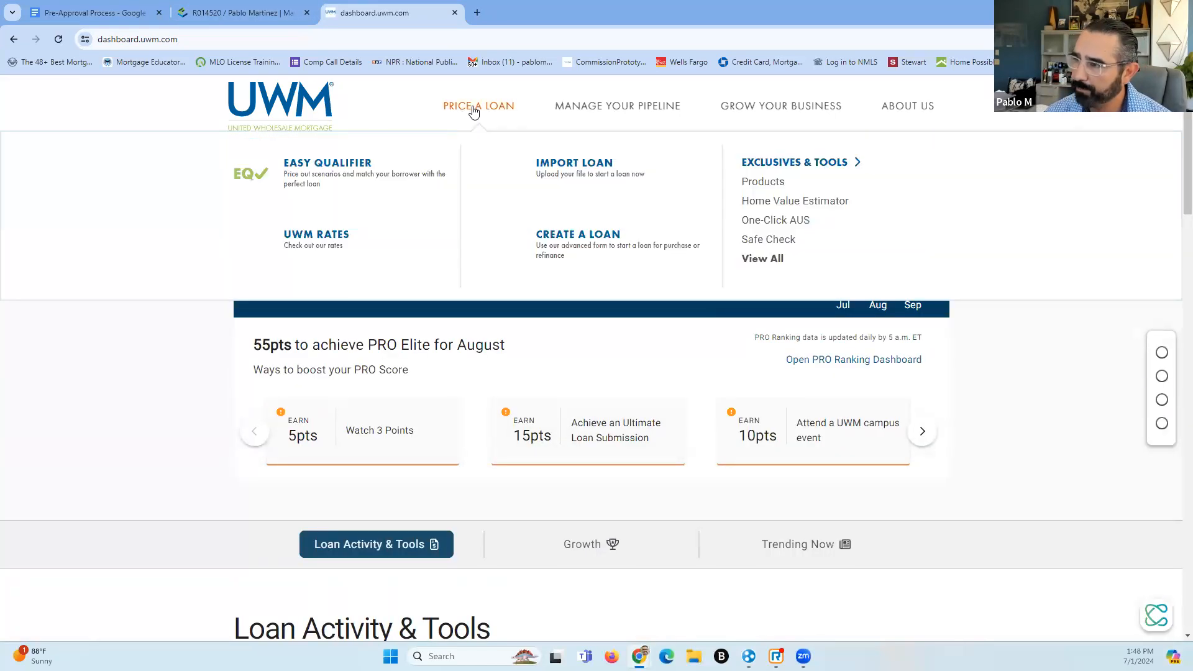
pyautogui.click(551, 166)
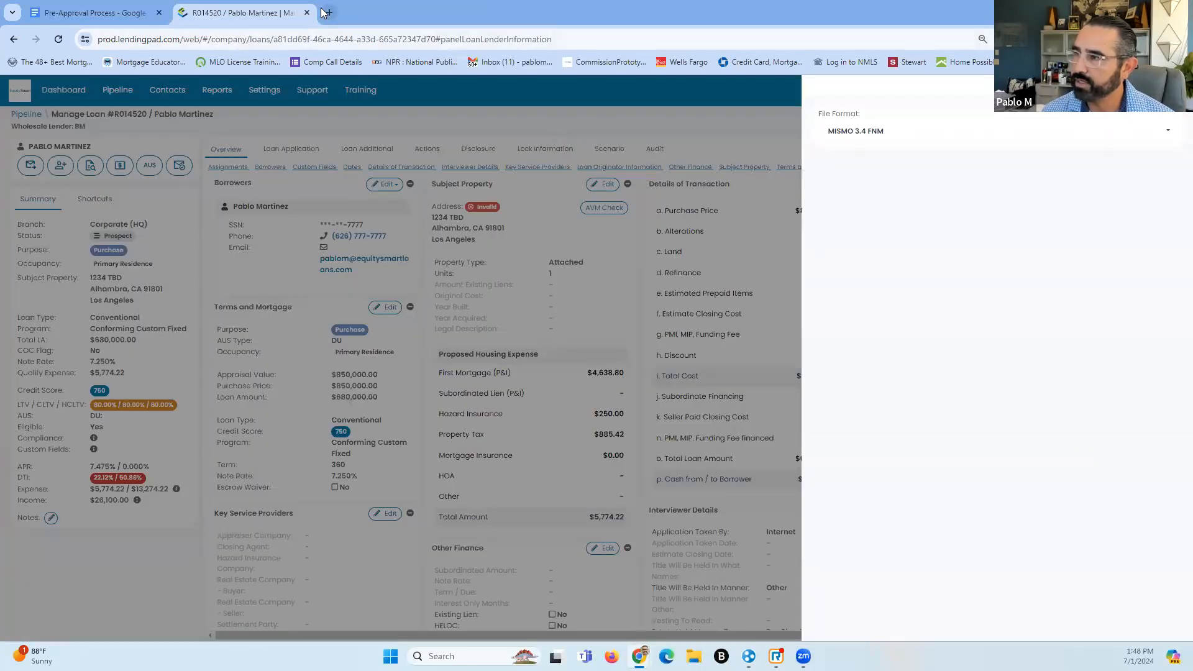
# Try loading uwm in a new tab, then close the stuck tab to return to LendingPad
pyautogui.click(325, 13)
pyautogui.write('uwm.com')
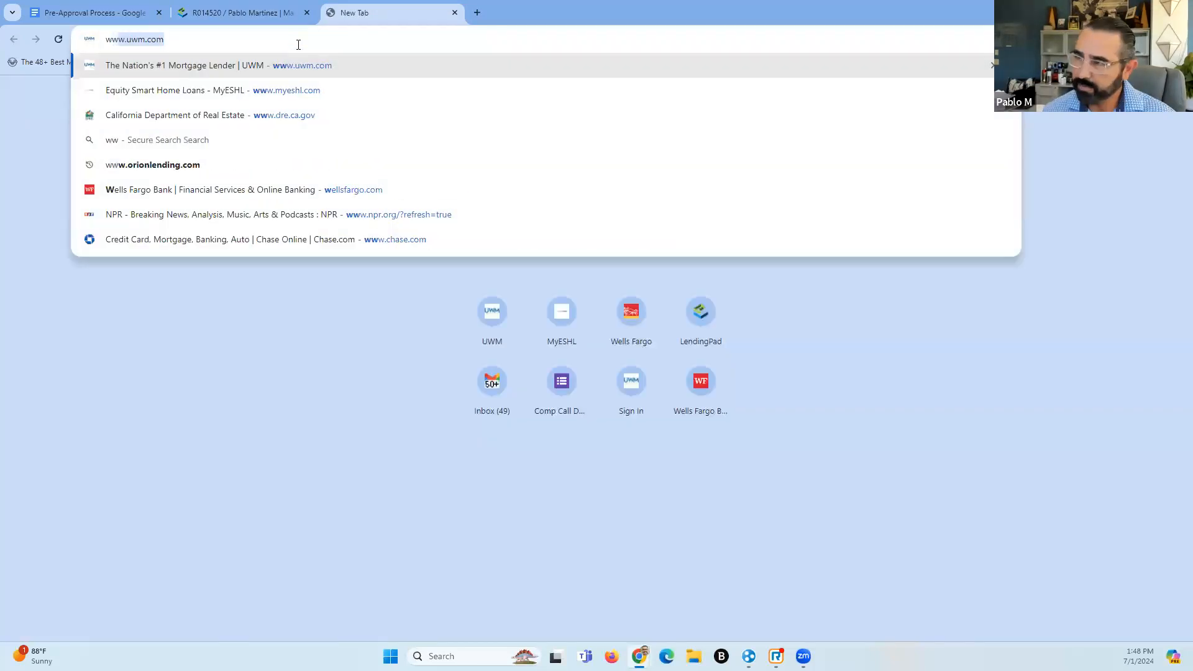
pyautogui.press('Return')
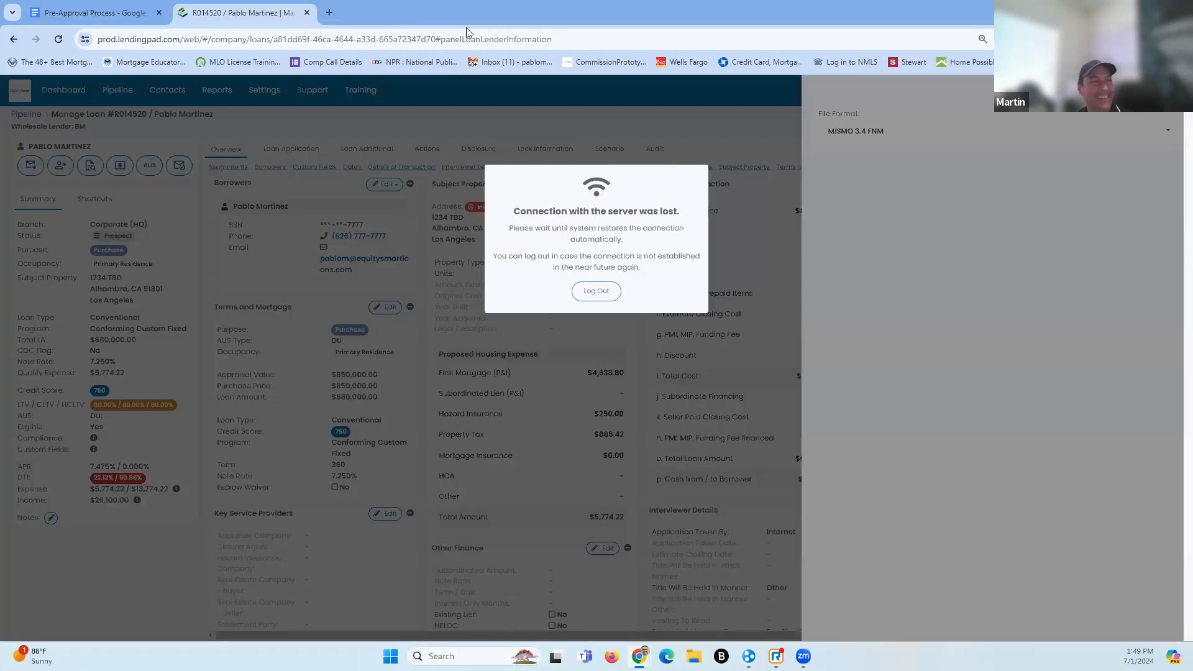
pyautogui.click(455, 12)
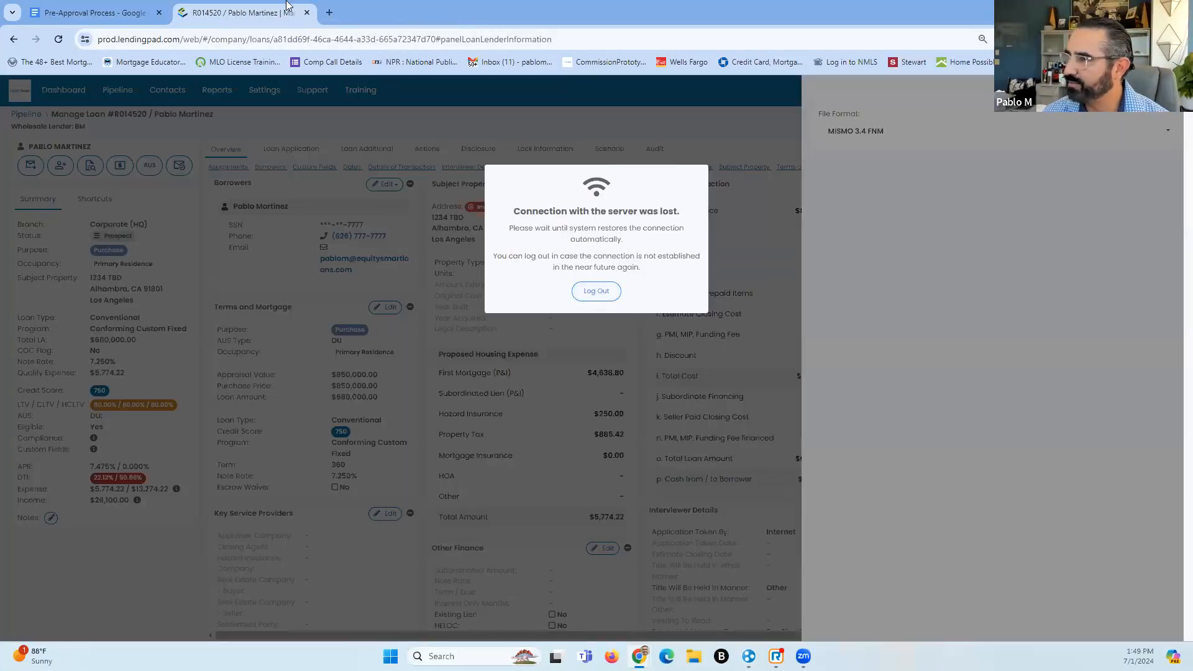
# Try the UWM shortcut in a new tab, then close the tab stuck loading
pyautogui.click(327, 13)
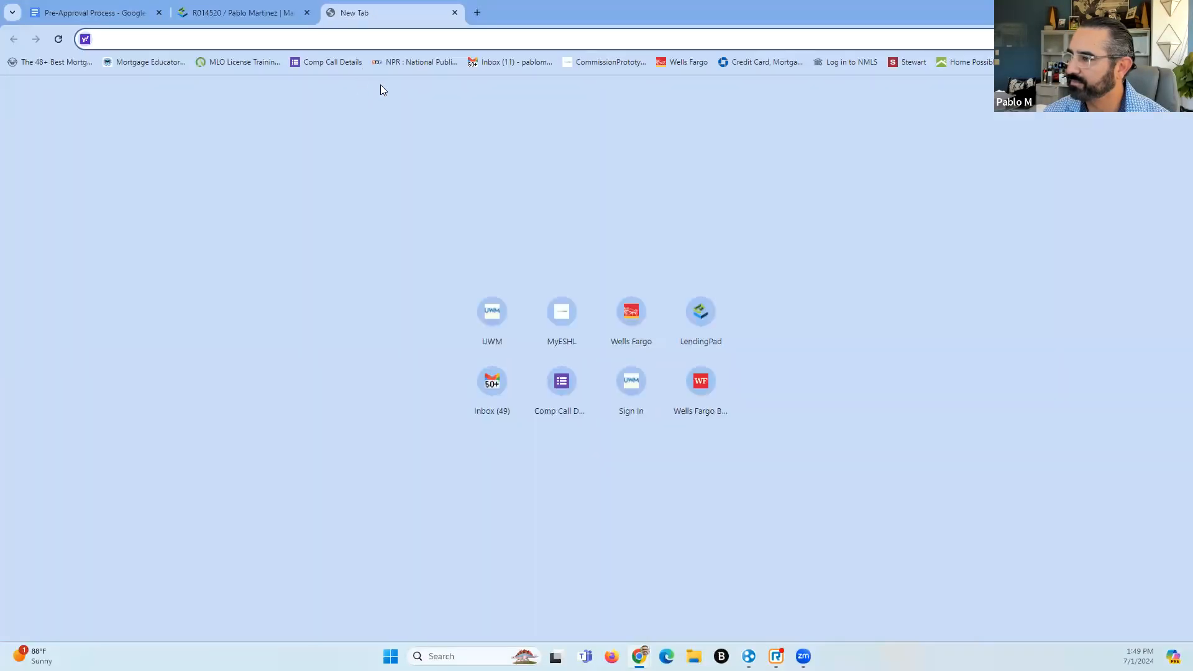
pyautogui.click(505, 314)
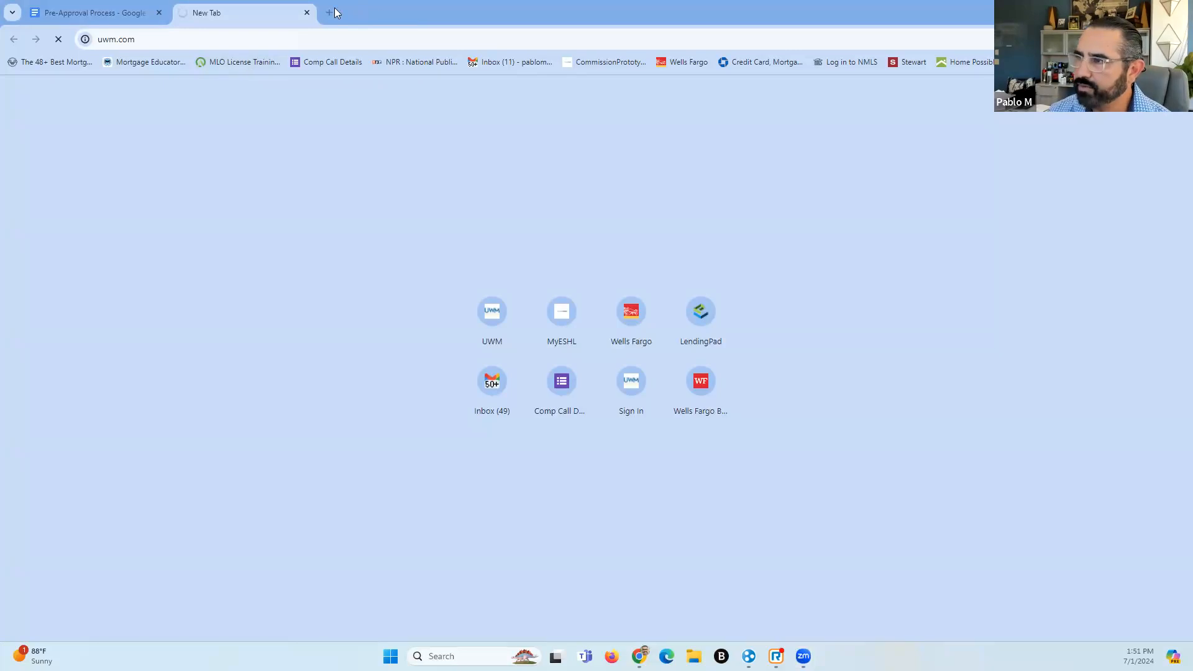
pyautogui.click(307, 13)
pyautogui.click(180, 13)
pyautogui.write('www.')
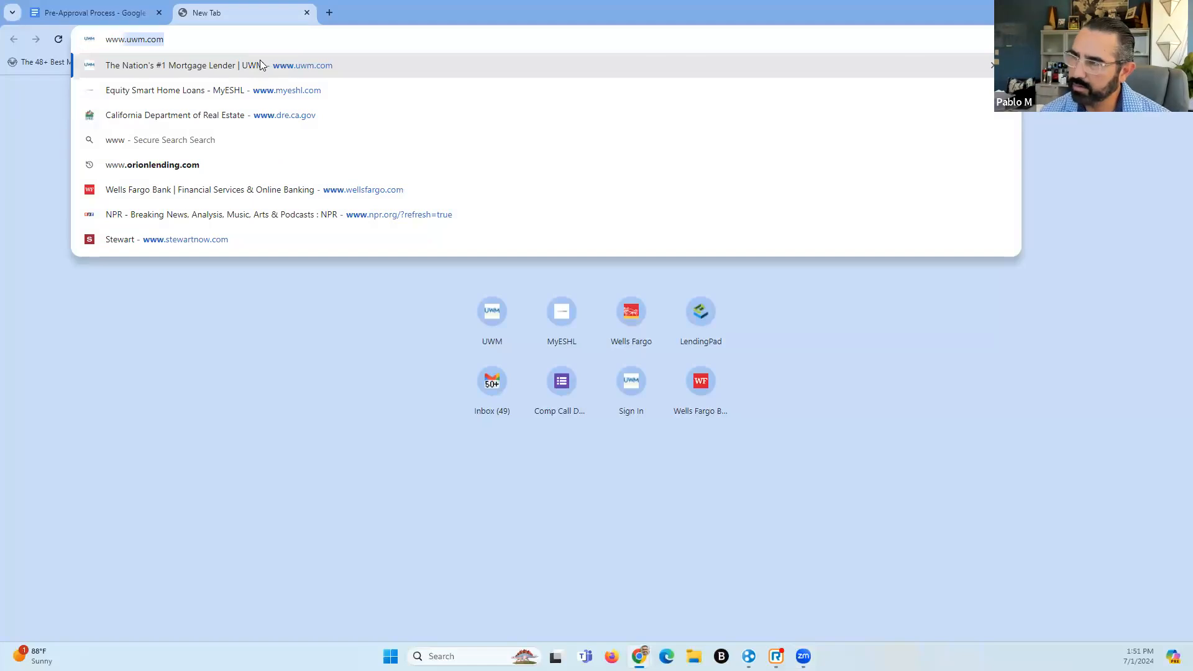
pyautogui.click(260, 59)
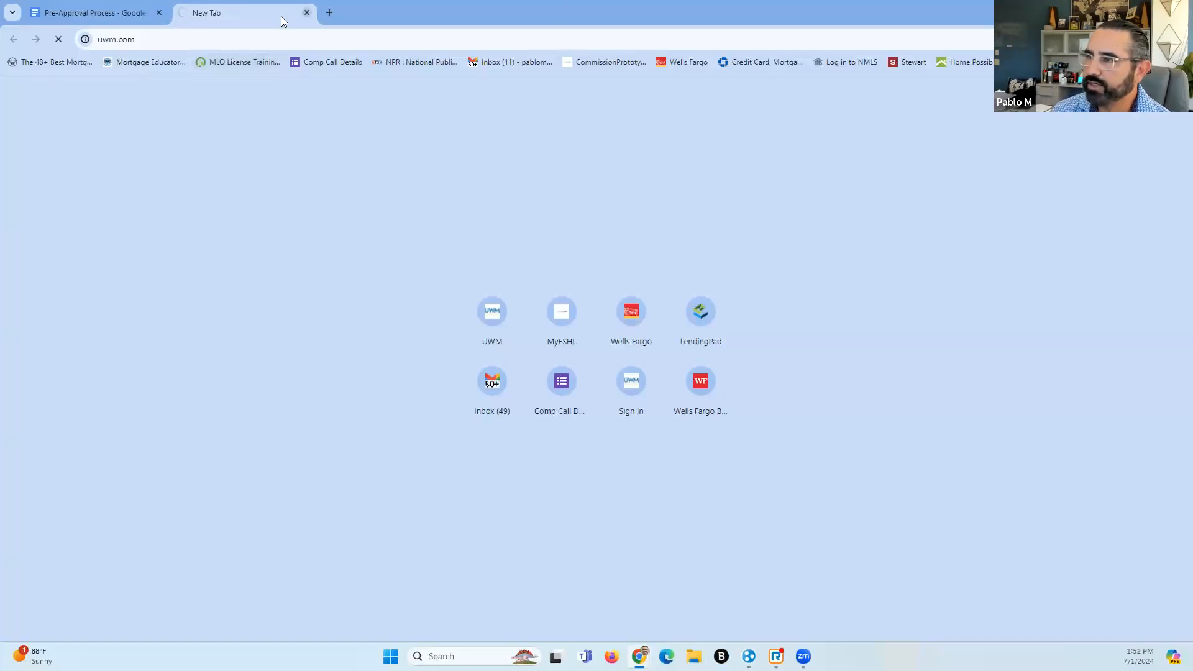
pyautogui.click(95, 5)
pyautogui.click(246, 12)
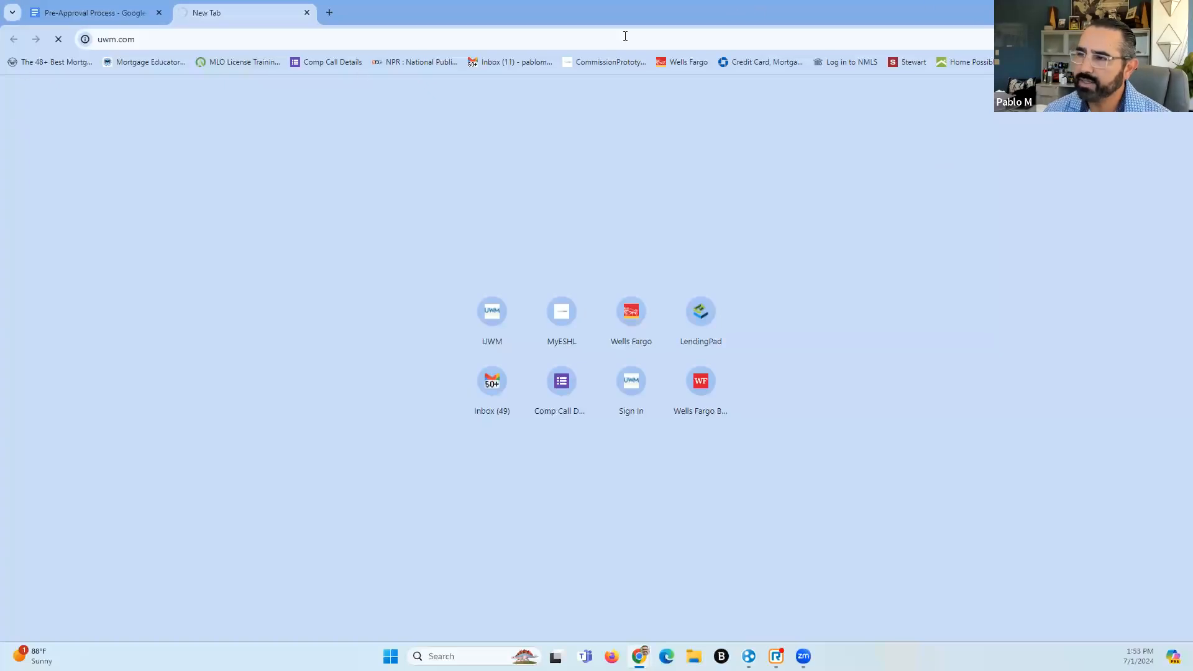
# Close the stuck uwm.com tab and request uwm.com again in a fresh browser window
pyautogui.click(307, 13)
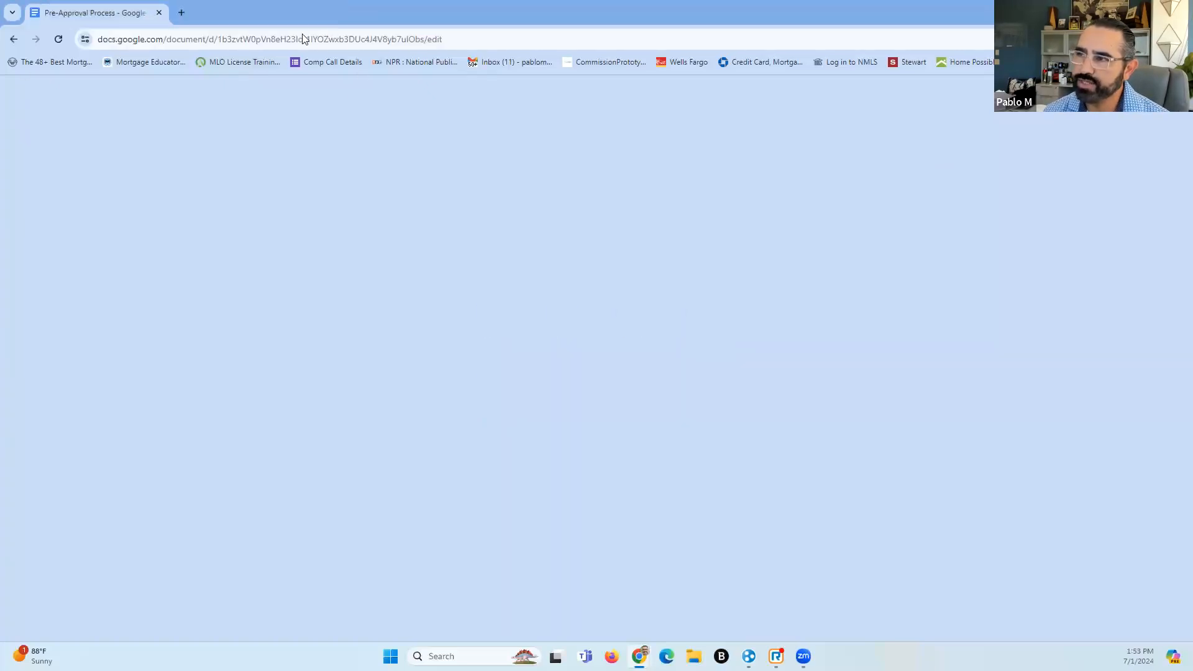
pyautogui.click(182, 13)
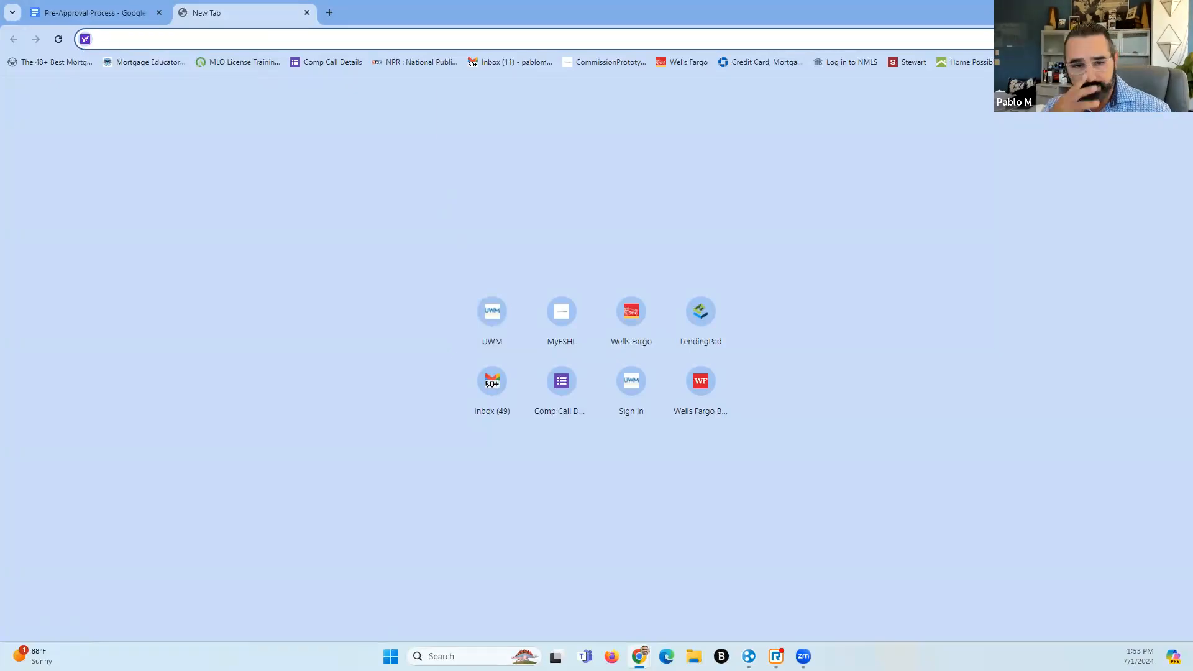
pyautogui.hotkey('ctrl', 'n')
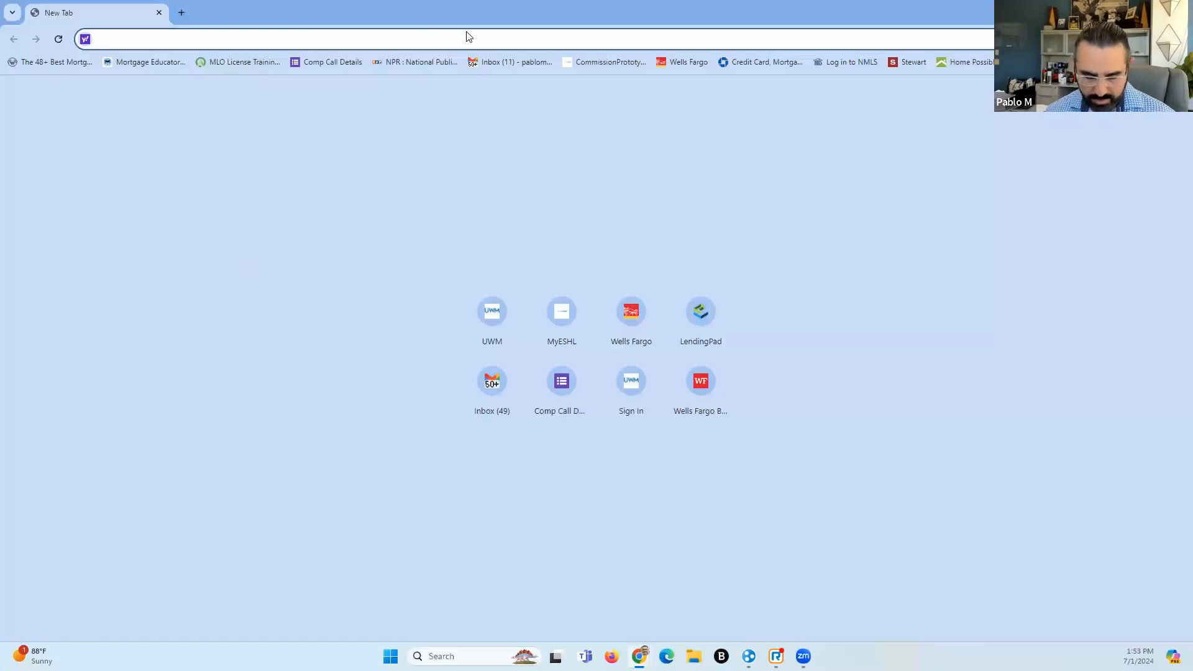
pyautogui.write('www')
pyautogui.press('Return')
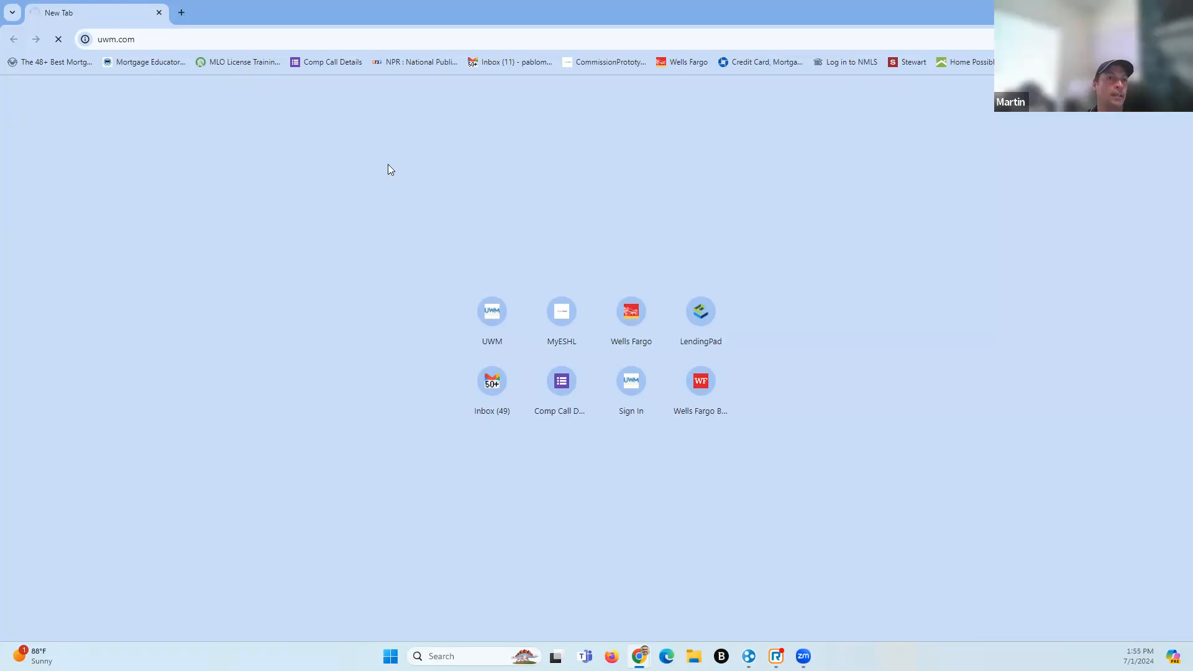
# Replace uwm.com in the address bar with dashboard.uwm.com using the 'dashb' suggestion
pyautogui.click(176, 45)
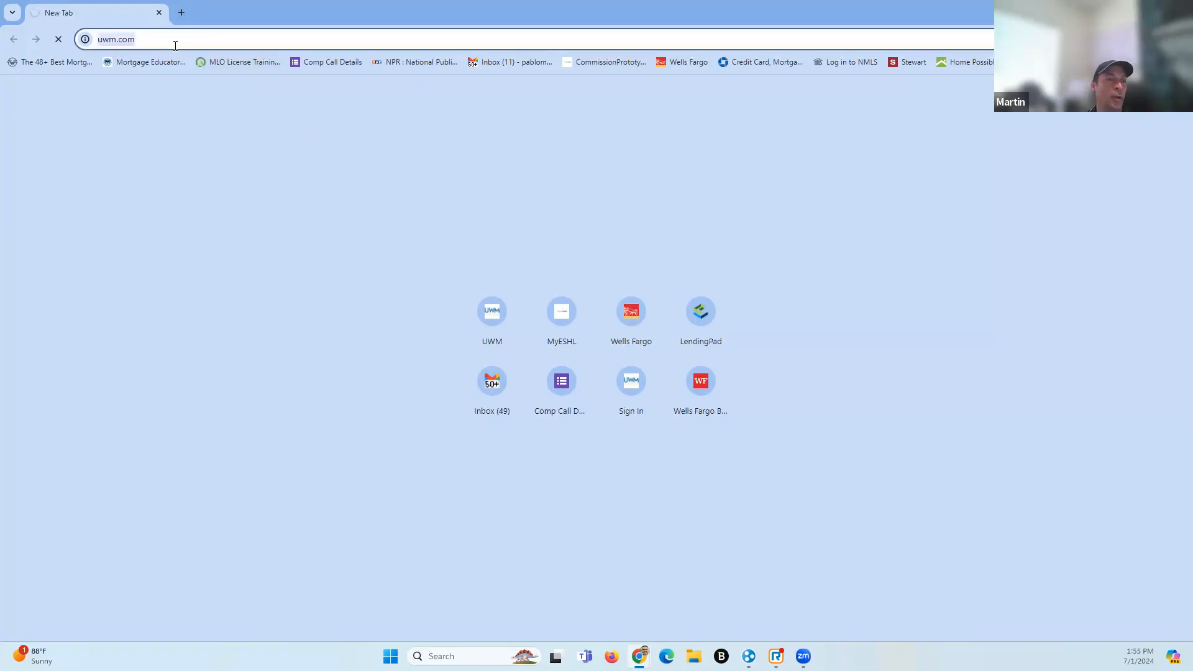
pyautogui.press('BackSpace')
pyautogui.write('dash')
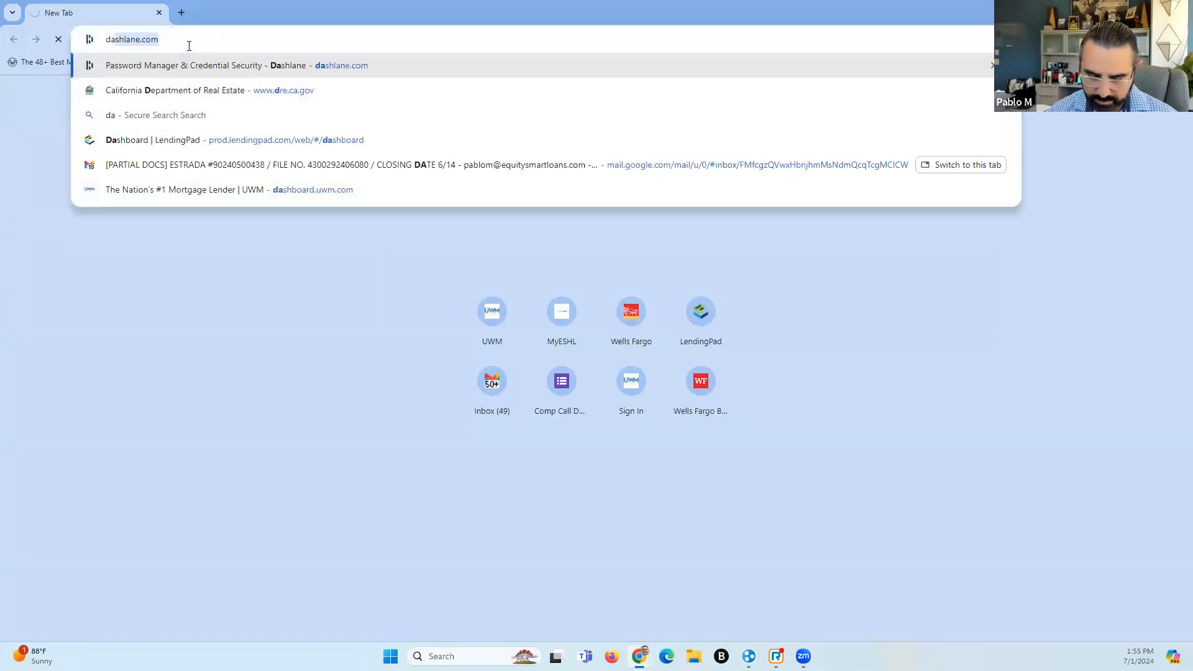
pyautogui.write('board.uwm')
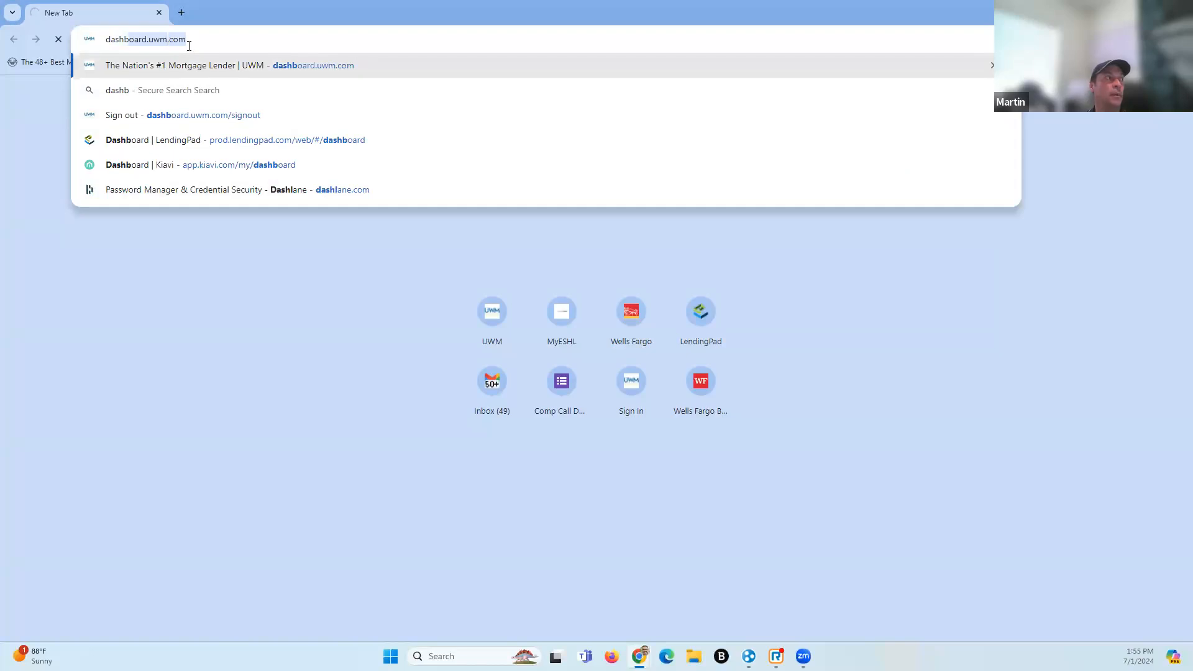
pyautogui.click(350, 66)
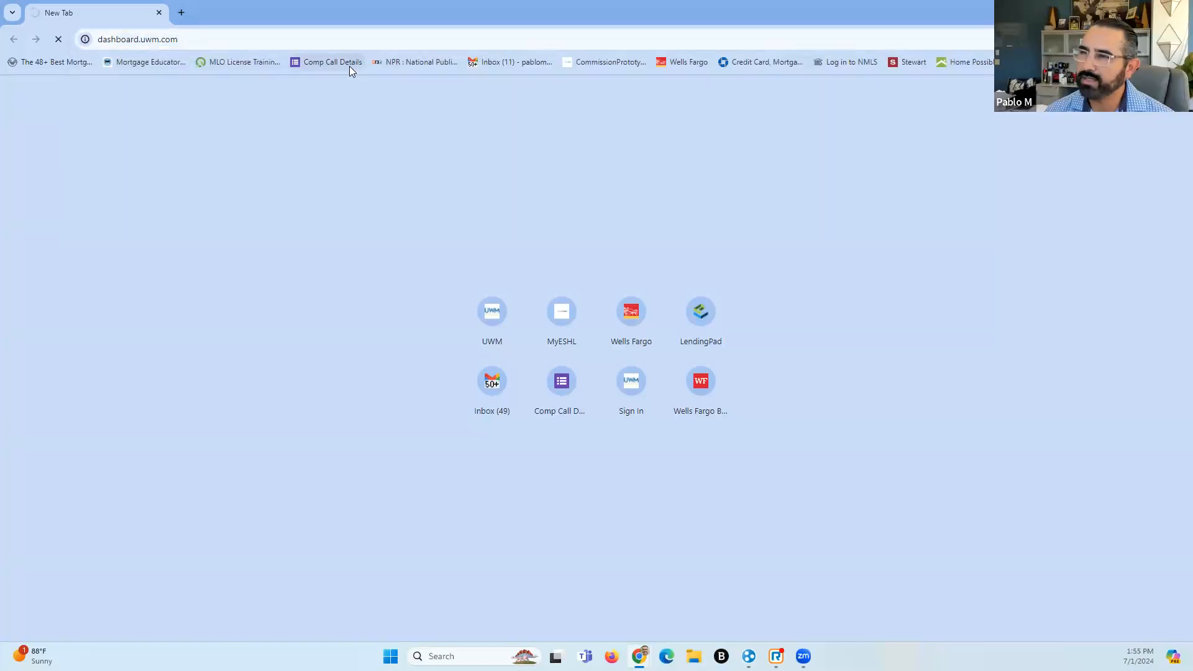